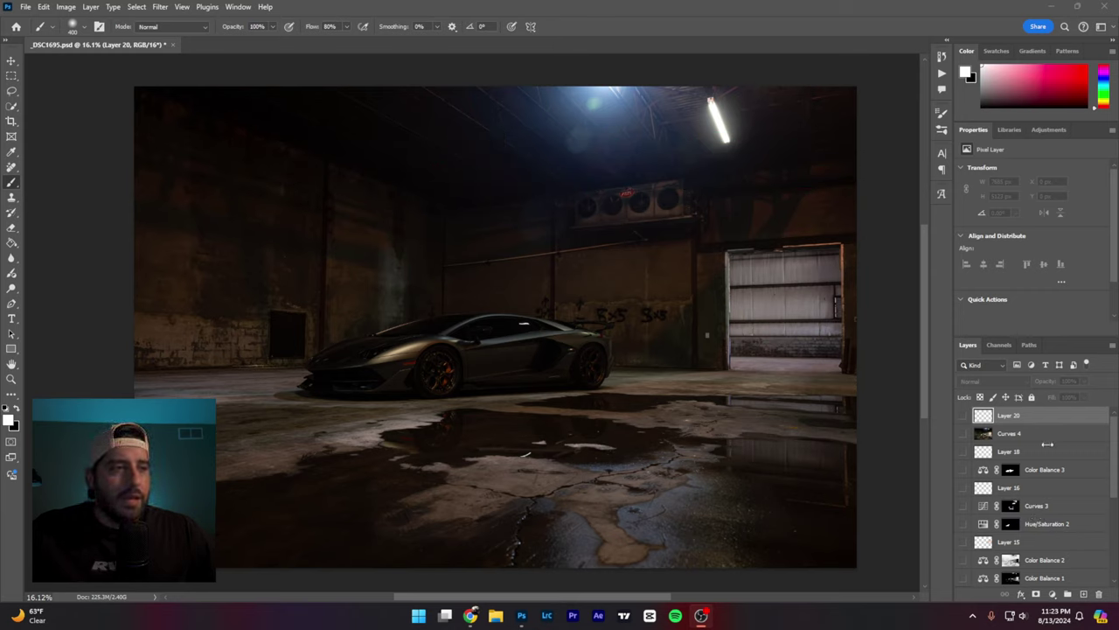
Step: Show the Curves 4 layer to preview the finished car image, and hide it again
left_click(970, 418)
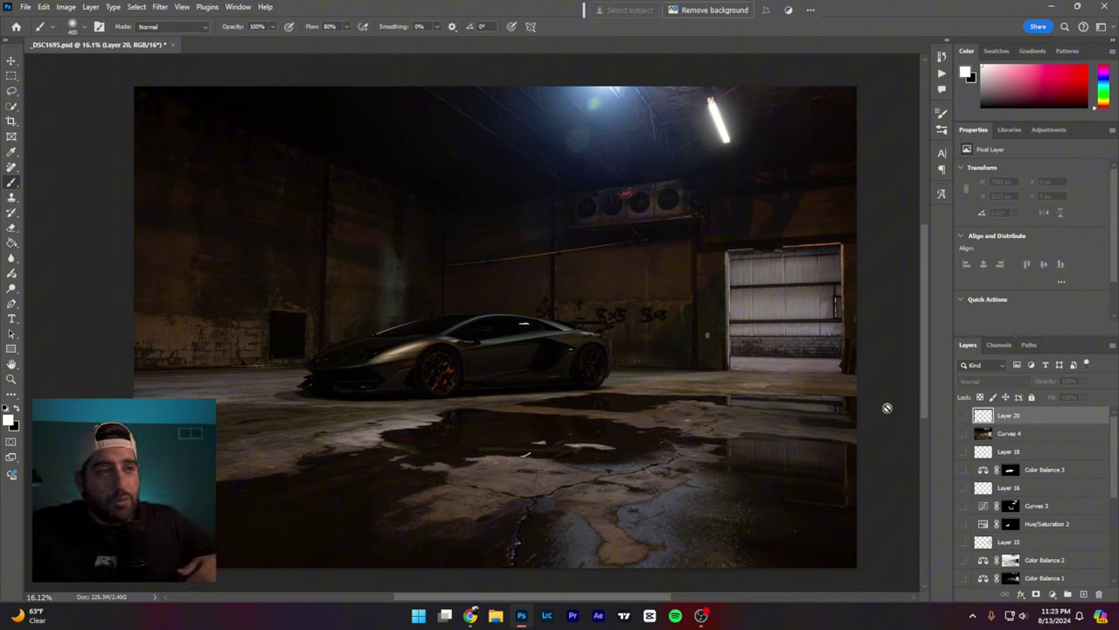
left_click(962, 430)
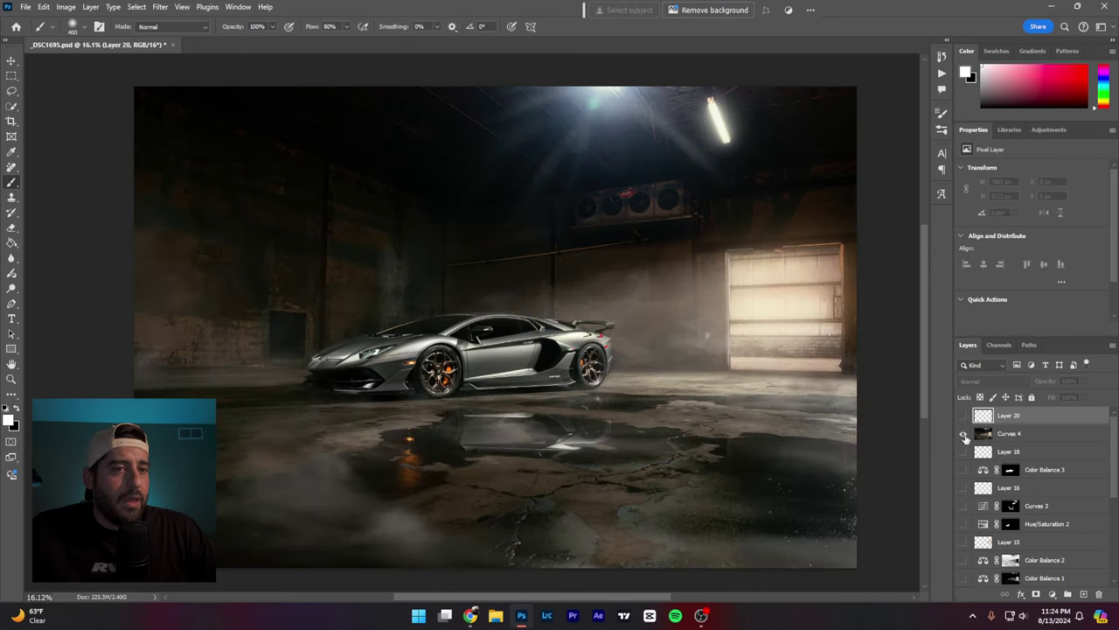
left_click(964, 434)
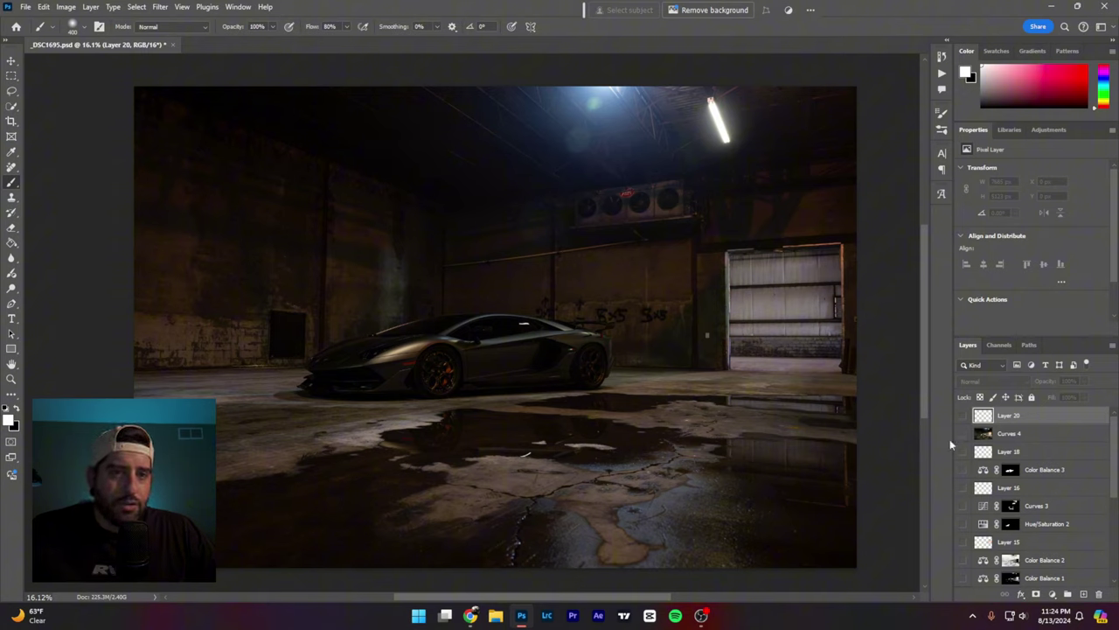
Step: Load Layer 4's mask as a selection around the car body, invert it to the surroundings, and deselect
scroll(1032, 508, "down", 10)
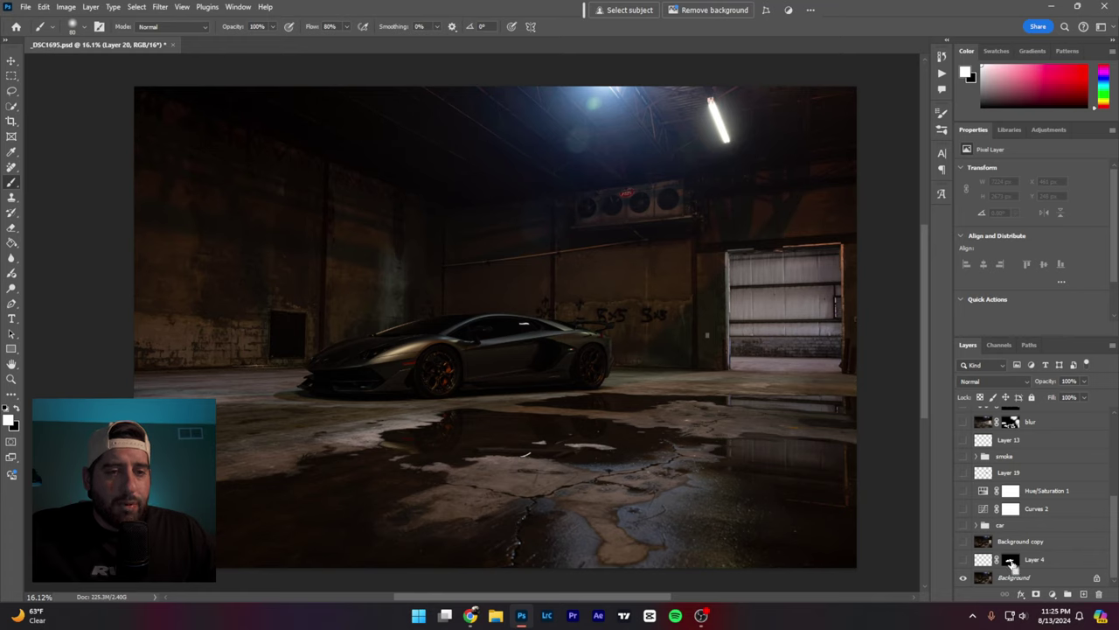
left_click(1010, 564, "ctrl")
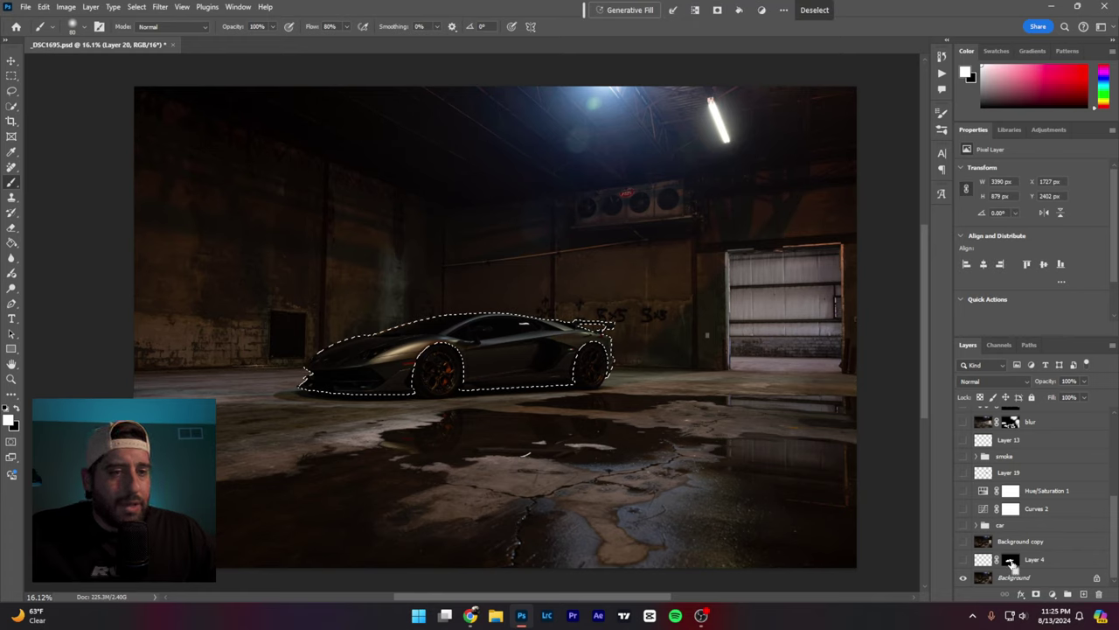
key("ctrl+d")
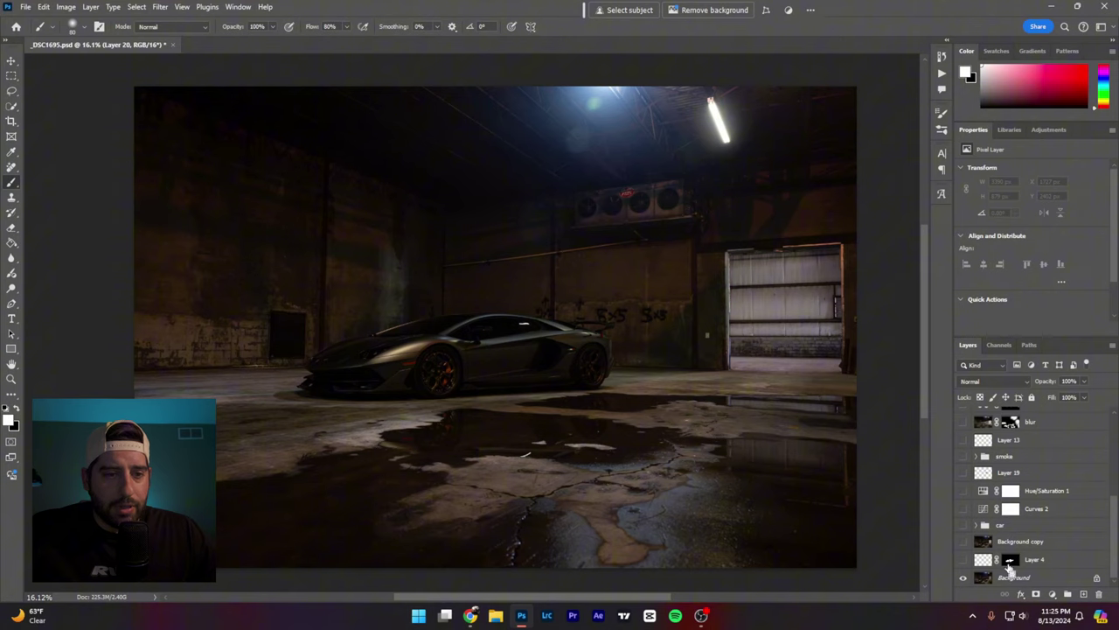
left_click(1012, 562, "ctrl")
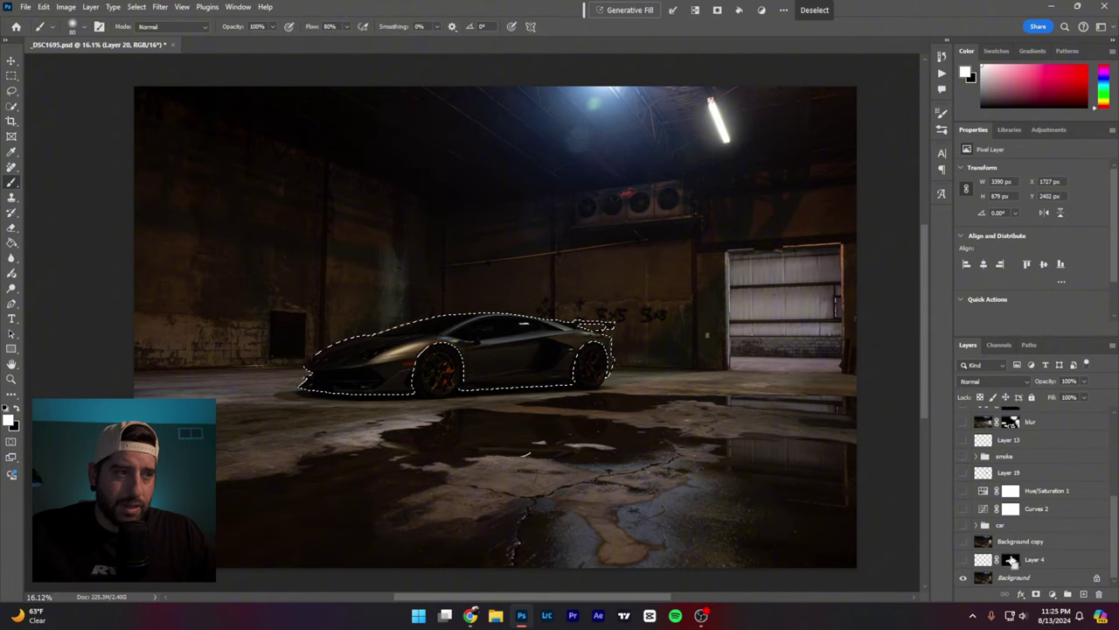
key("ctrl+d")
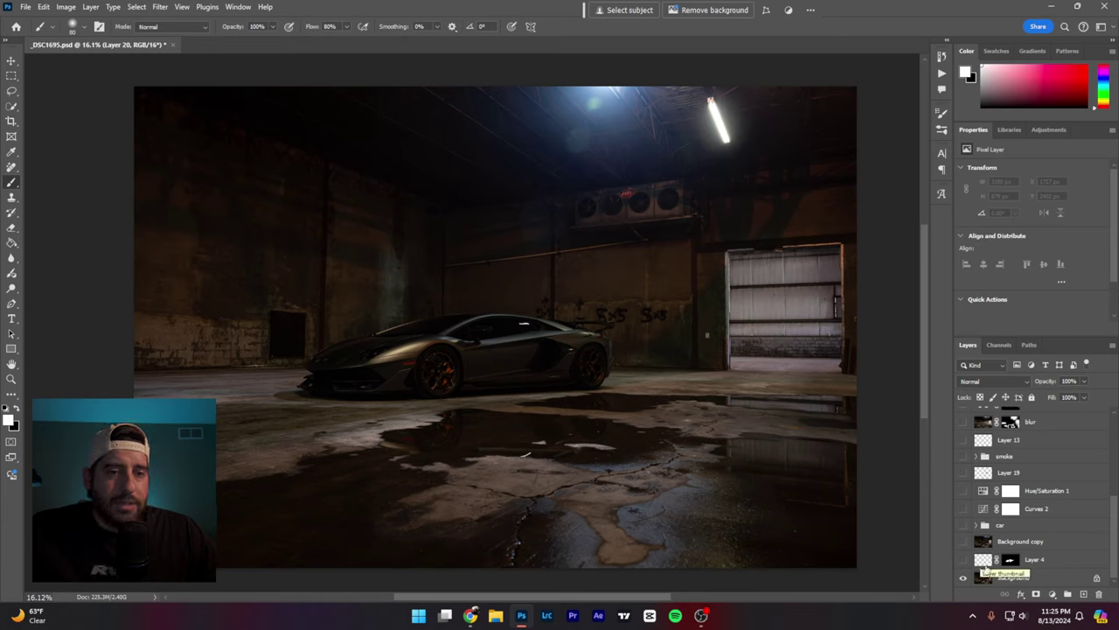
left_click(1010, 559, "ctrl")
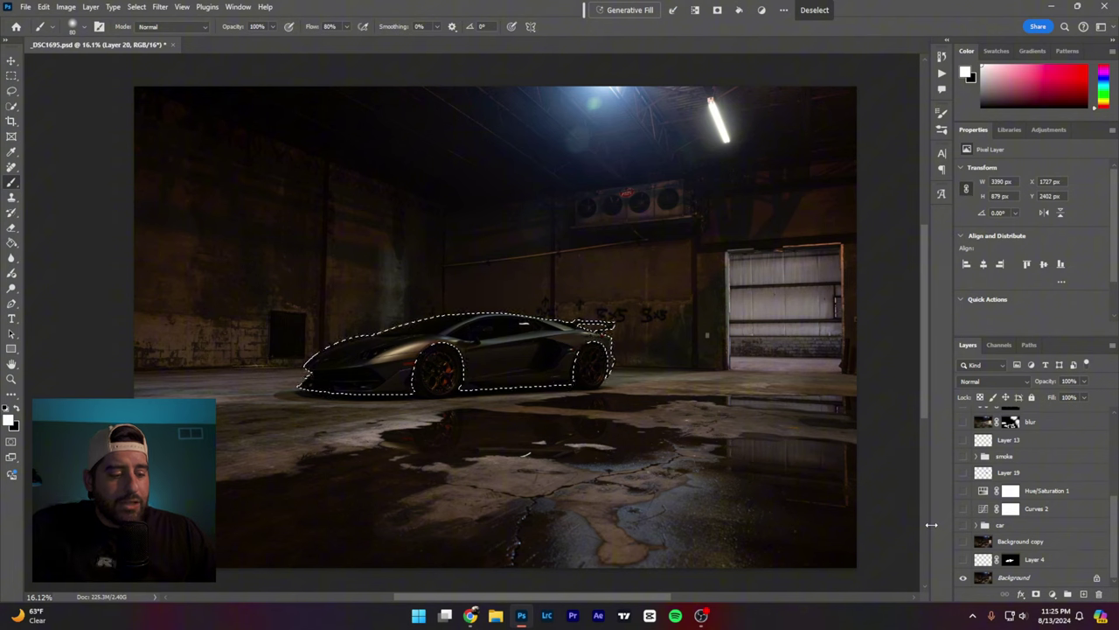
key("ctrl+shift+i")
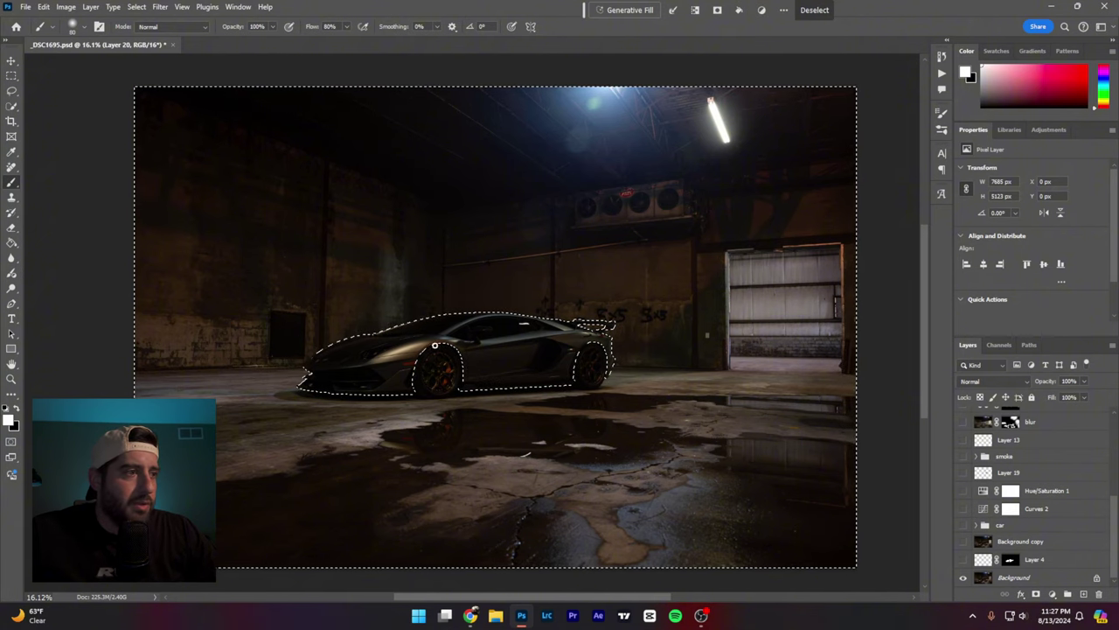
key("ctrl+d")
Step: Toggle the Background copy layer to compare the garage door area, and leave the layer visible
left_click(964, 542)
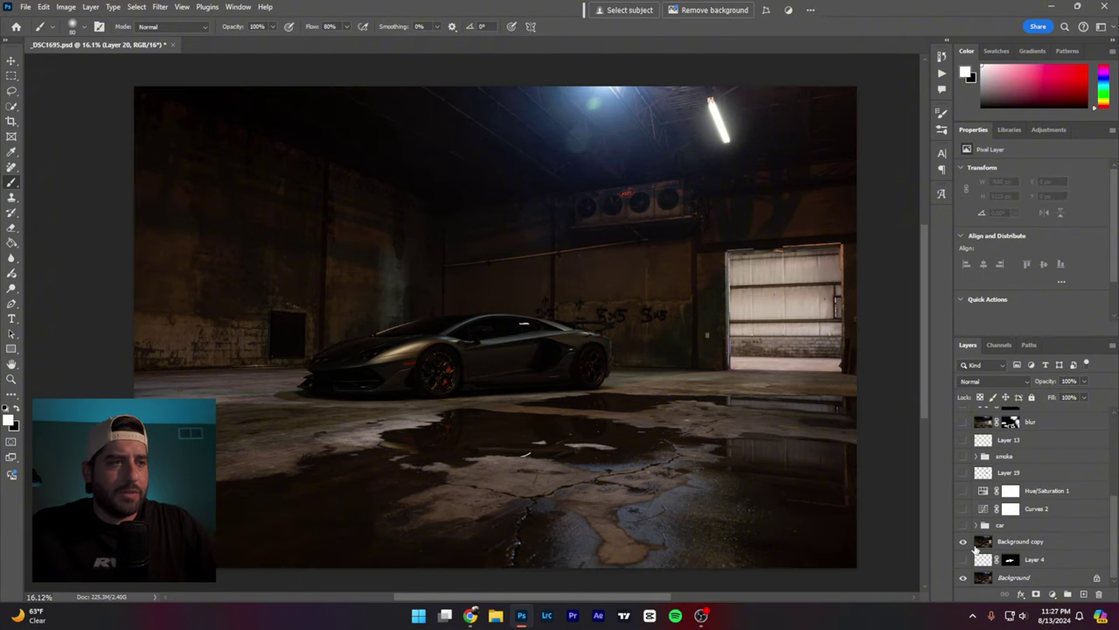
left_click(964, 542)
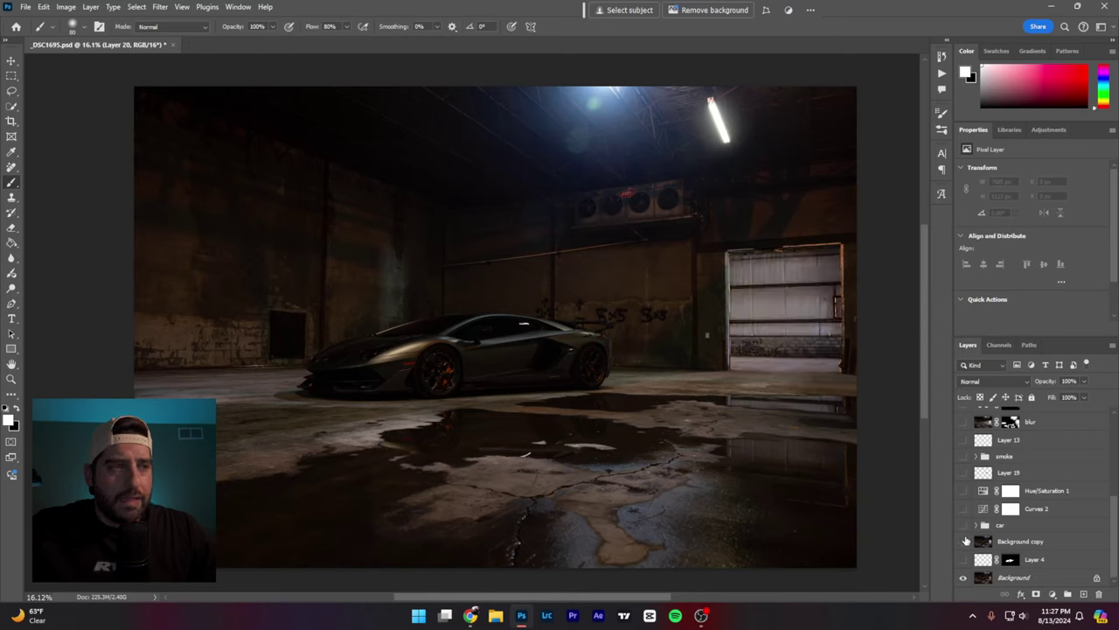
left_click(964, 541)
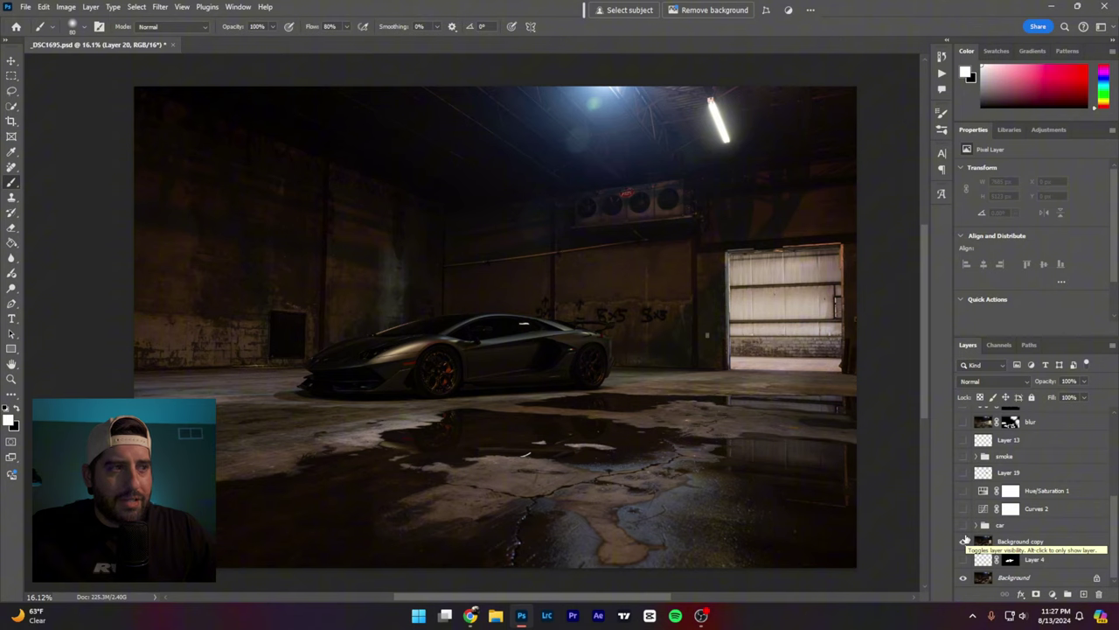
Step: Try white brush marks over the scene to point out areas, and undo the strokes
left_click(587, 405)
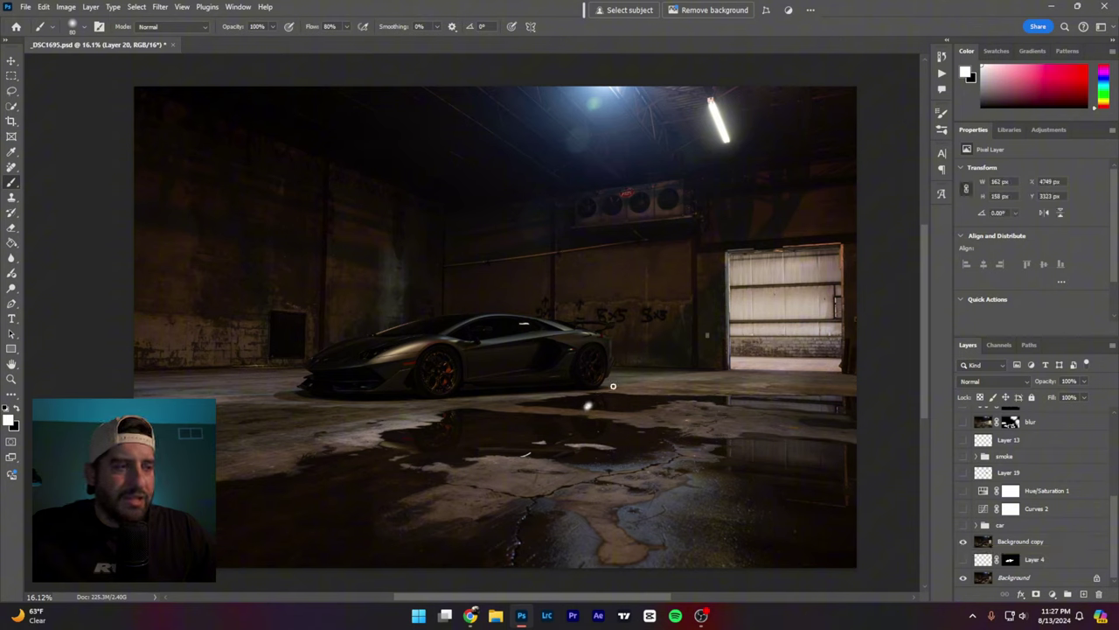
mouse_move(615, 214)
left_mouse_down()
mouse_move(612, 408)
mouse_move(808, 326)
mouse_move(368, 367)
left_mouse_up()
key("ctrl+z")
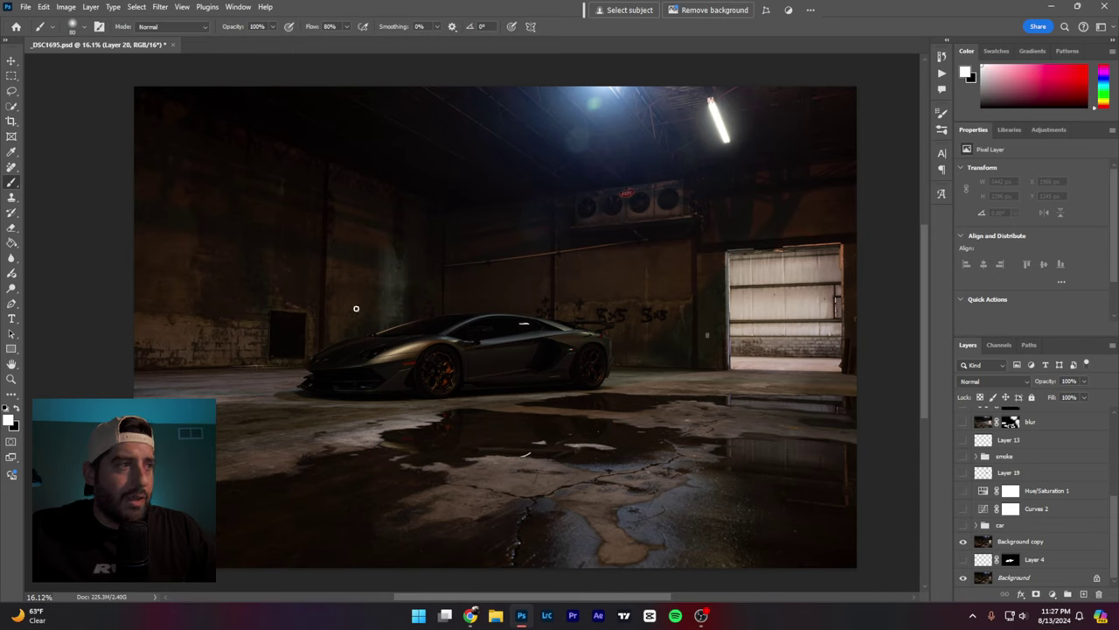
mouse_move(140, 398)
left_mouse_down()
mouse_move(297, 377)
mouse_move(144, 357)
left_mouse_up()
mouse_move(835, 254)
left_mouse_down()
mouse_move(687, 362)
mouse_move(787, 252)
left_mouse_up()
key("ctrl+z")
key("ctrl+z")
Step: Mark the walls, ceiling light and wet floor with white brush strokes on Layer 20, and undo them all
mouse_move(670, 236)
left_mouse_down()
mouse_move(707, 252)
mouse_move(643, 224)
left_mouse_up()
mouse_move(365, 93)
left_mouse_down()
mouse_move(279, 234)
mouse_move(363, 108)
mouse_move(434, 88)
left_mouse_up()
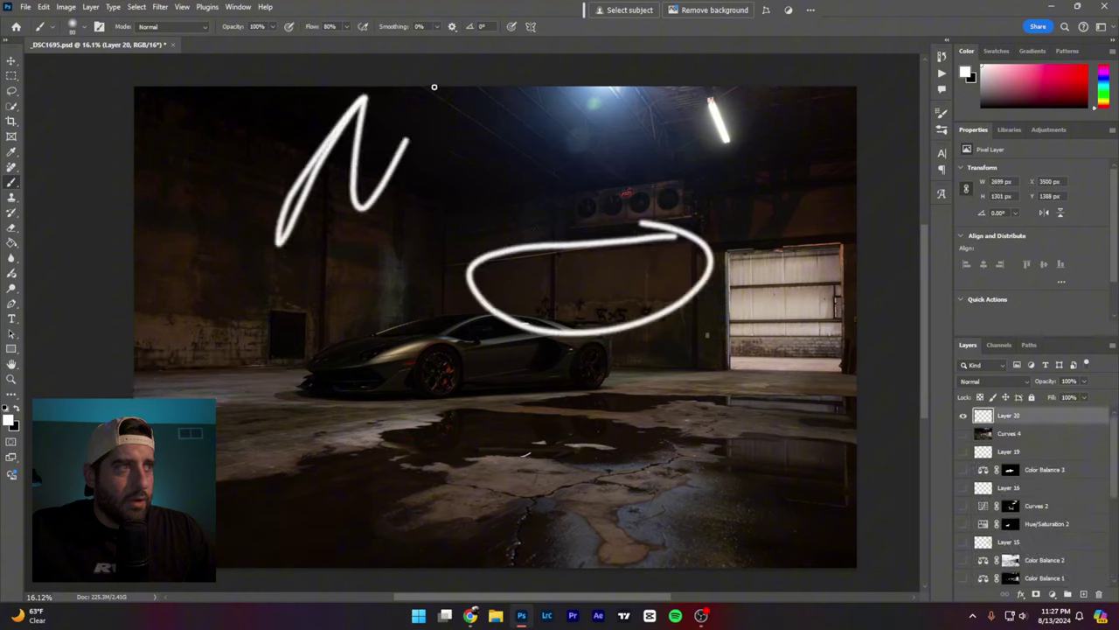
mouse_move(521, 91)
left_mouse_down()
mouse_move(569, 173)
mouse_move(739, 87)
left_mouse_up()
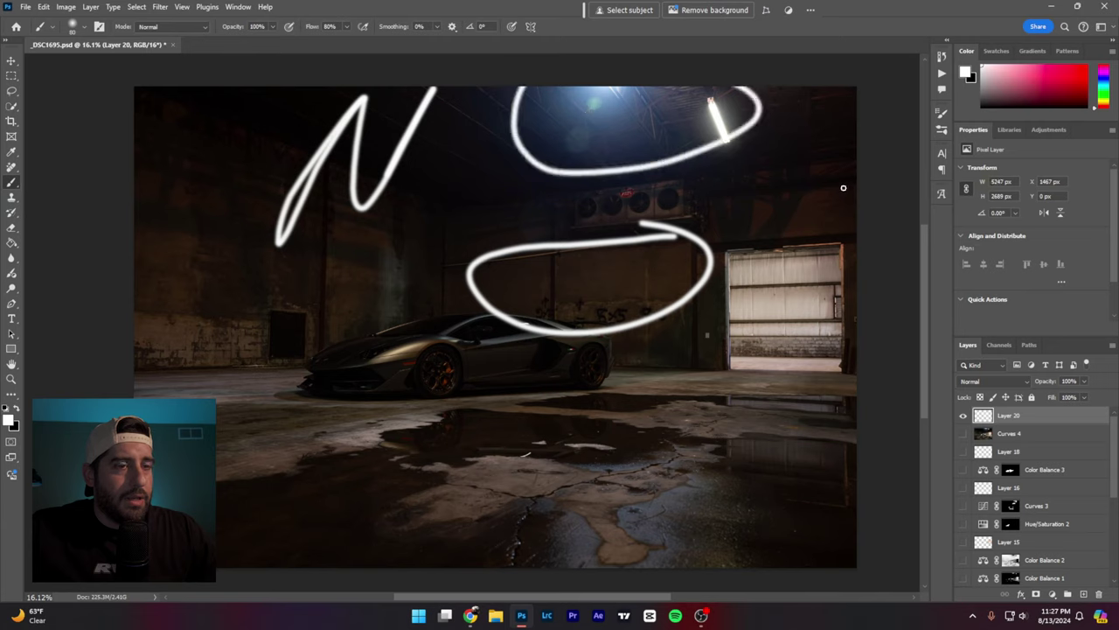
mouse_move(801, 429)
left_mouse_down()
mouse_move(675, 416)
mouse_move(225, 440)
mouse_move(591, 549)
mouse_move(853, 487)
mouse_move(784, 396)
mouse_move(482, 416)
left_mouse_up()
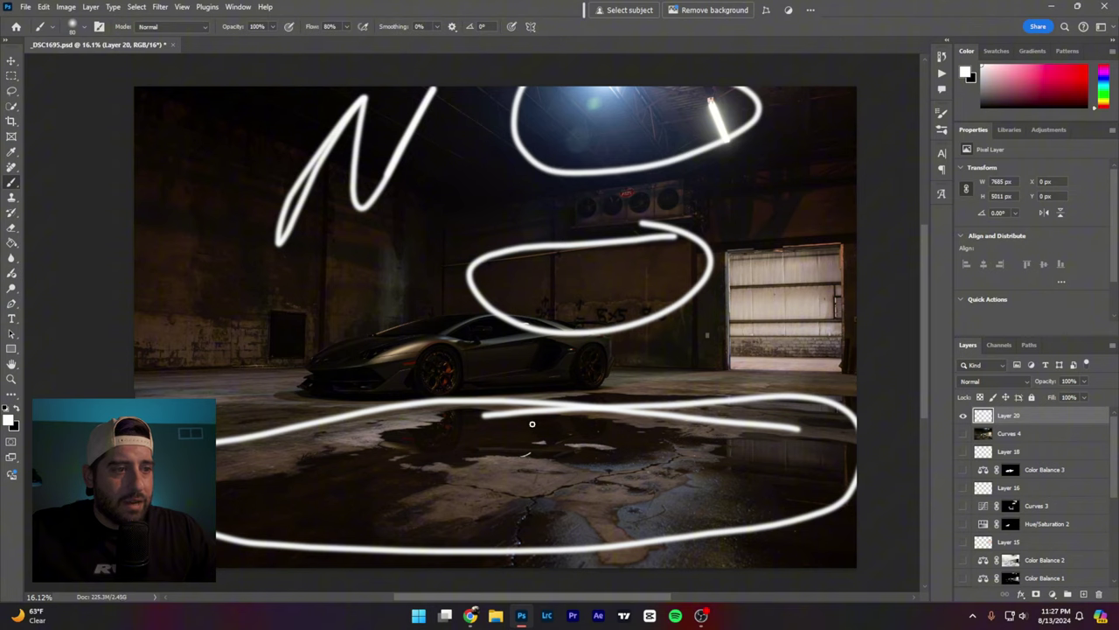
key("ctrl+z")
key("ctrl+z")
key("ctrl+z")
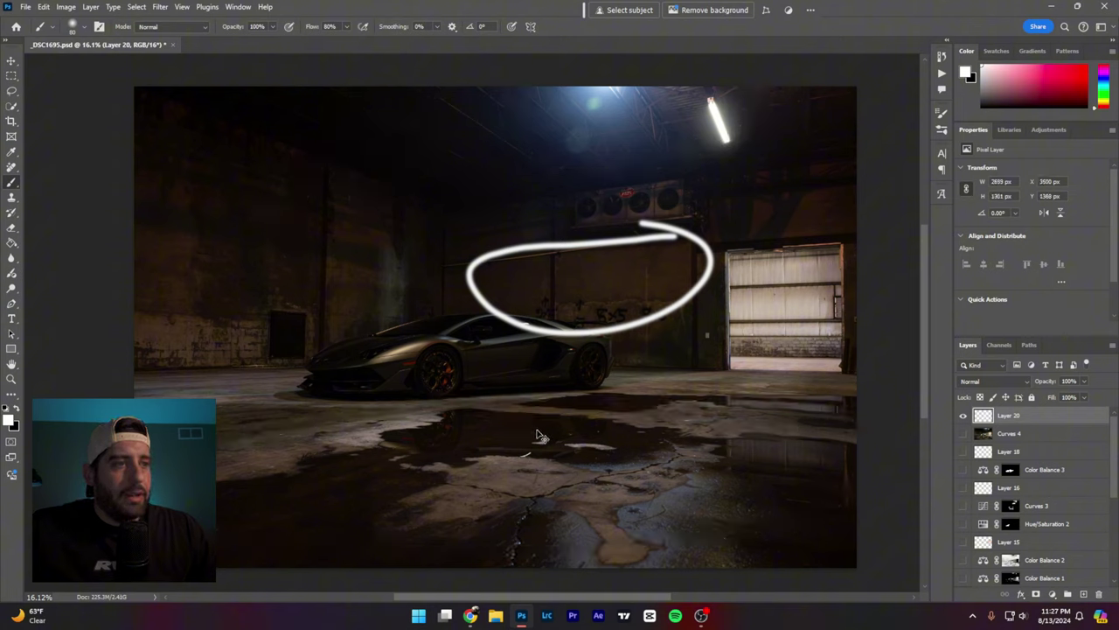
key("ctrl+z")
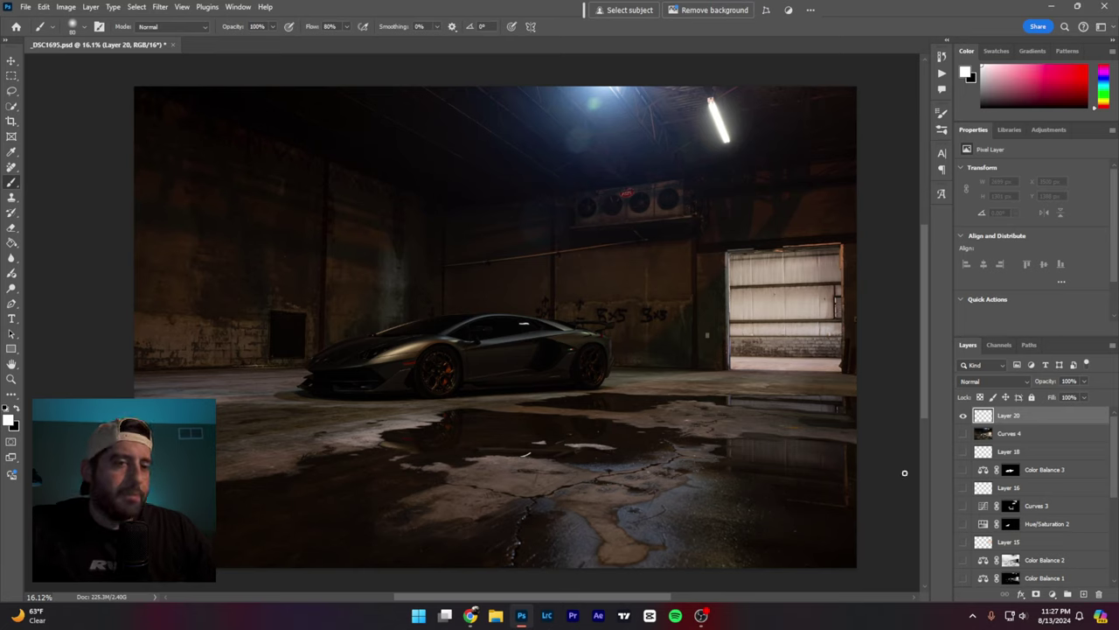
Step: Make the car group visible and expand it to review its layers and masks
scroll(988, 518, "down", 10)
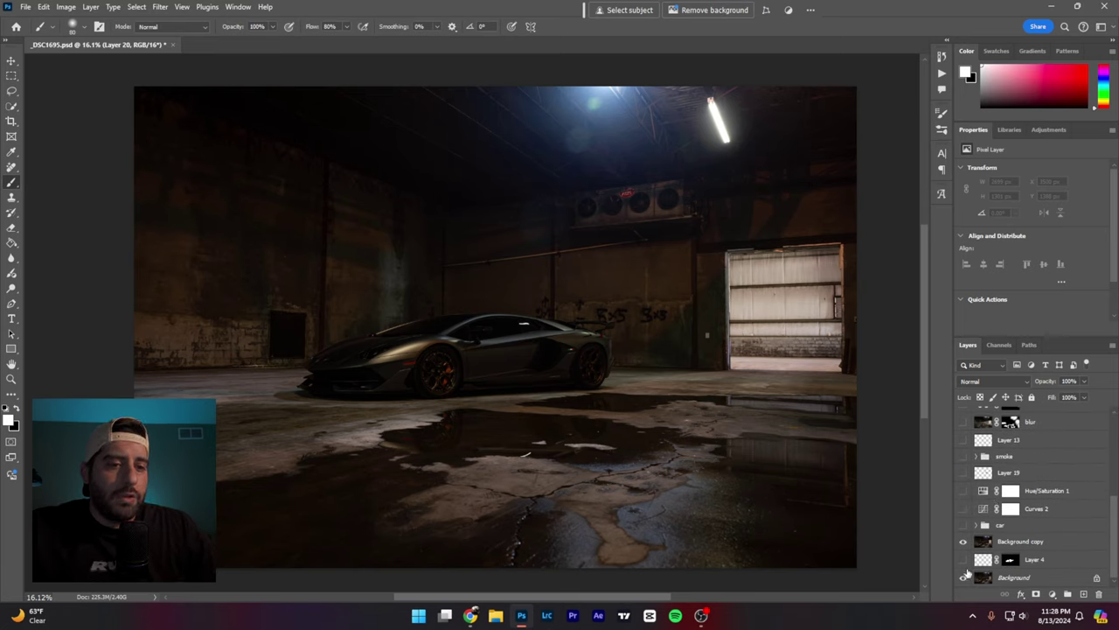
left_click(964, 526)
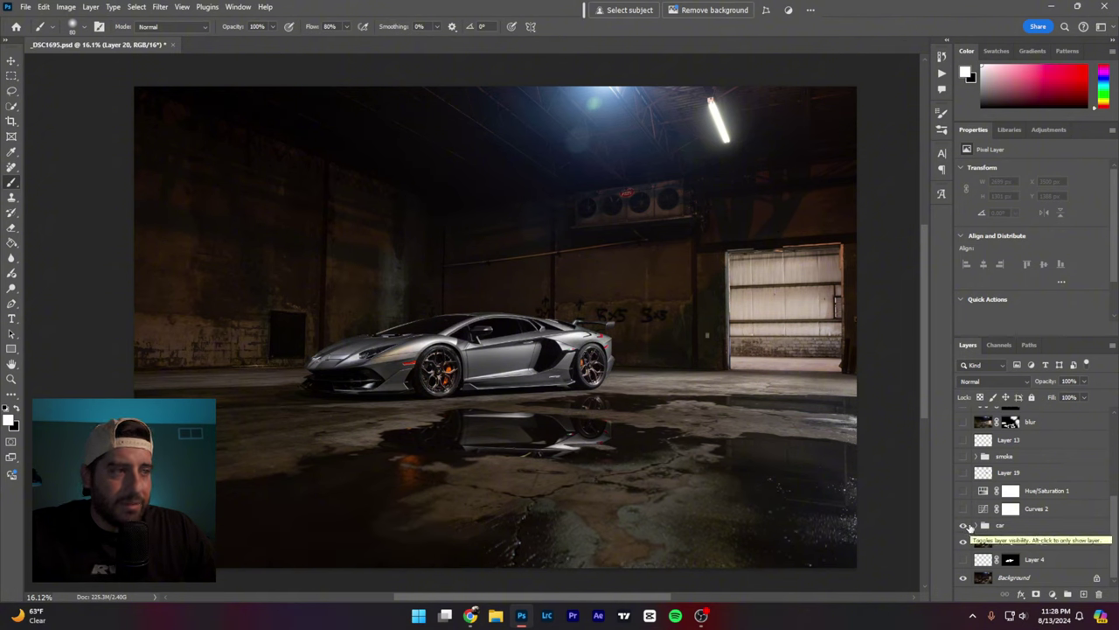
left_click(985, 525)
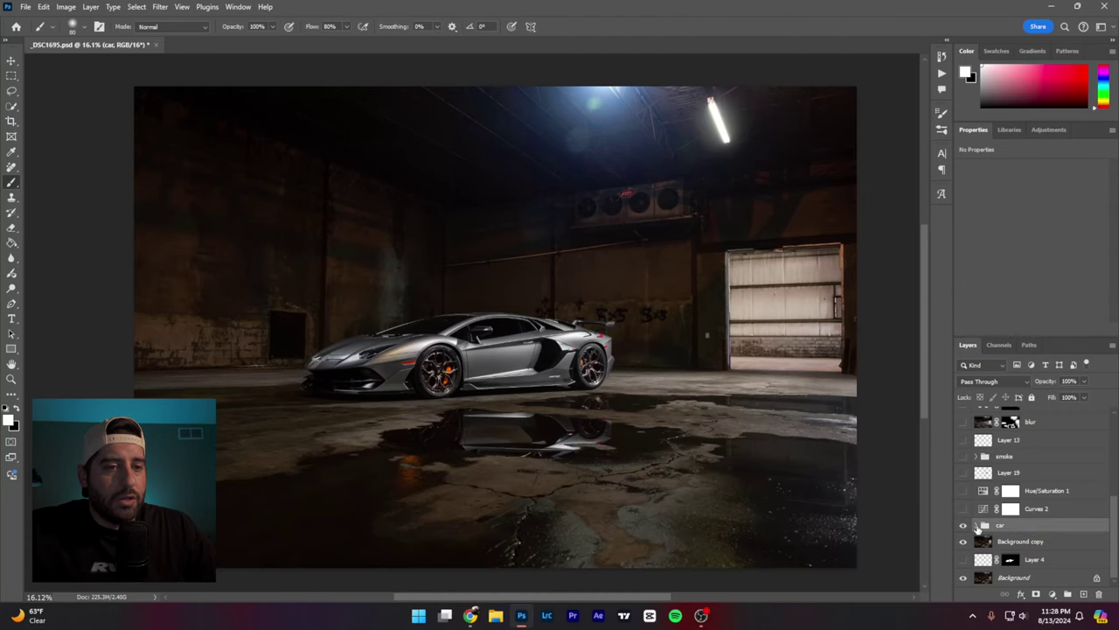
left_click(976, 524)
scroll(1004, 454, "down", 3)
scroll(1005, 455, "up", 2)
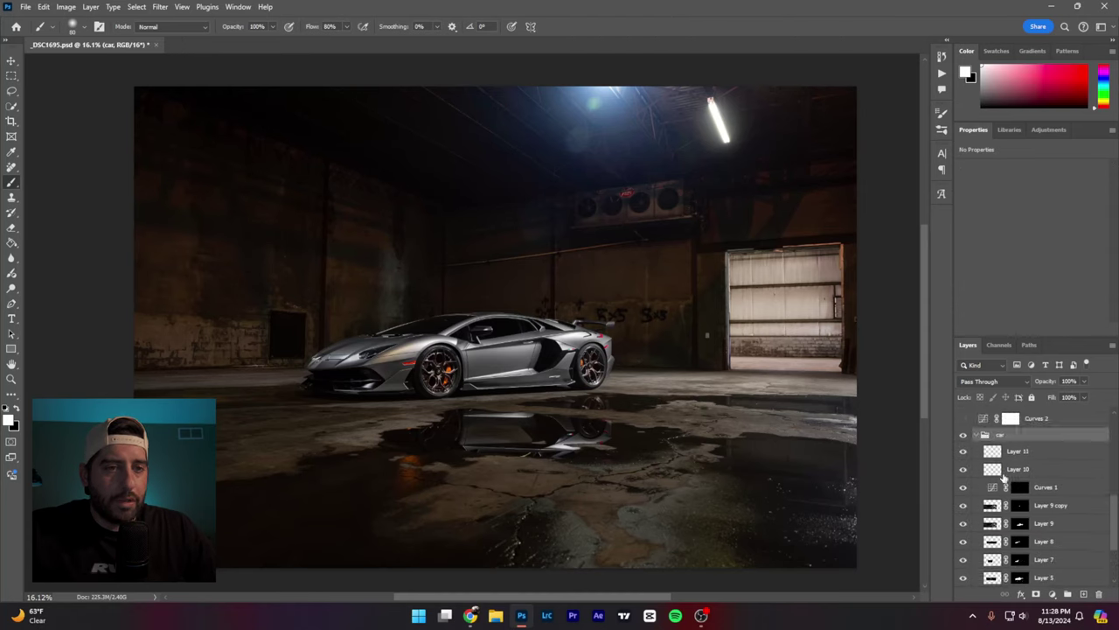
scroll(1006, 477, "down", 2)
scroll(1039, 567, "down", 1)
scroll(1037, 560, "up", 1)
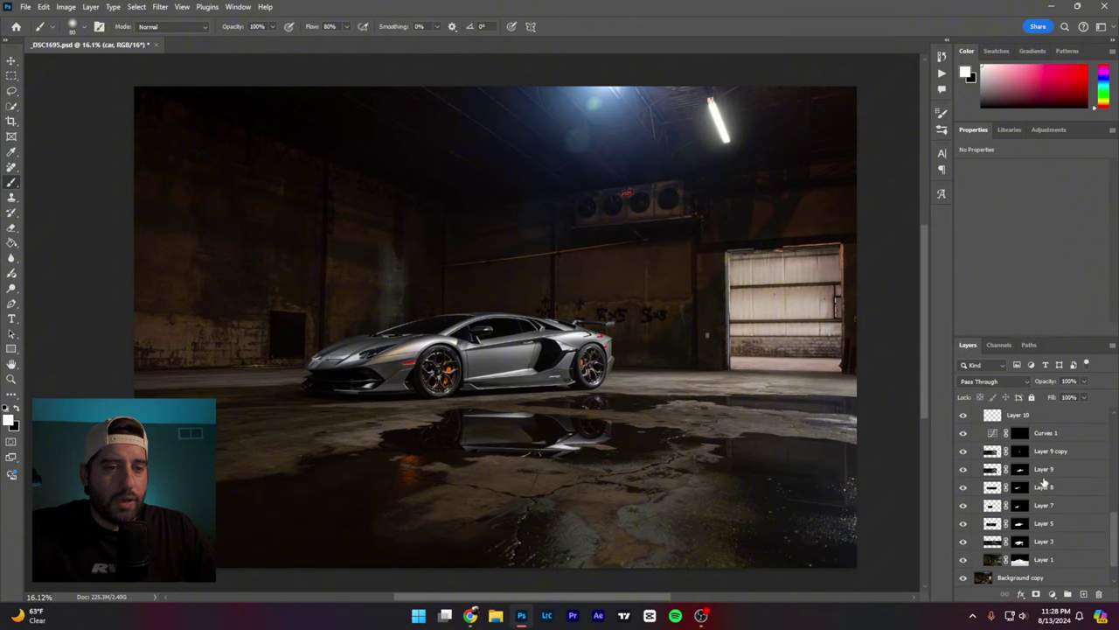
Step: Hide all the individual layers inside the car group, from Layer 1 up to Layer 11
key("ctrl+shift+alt+n")
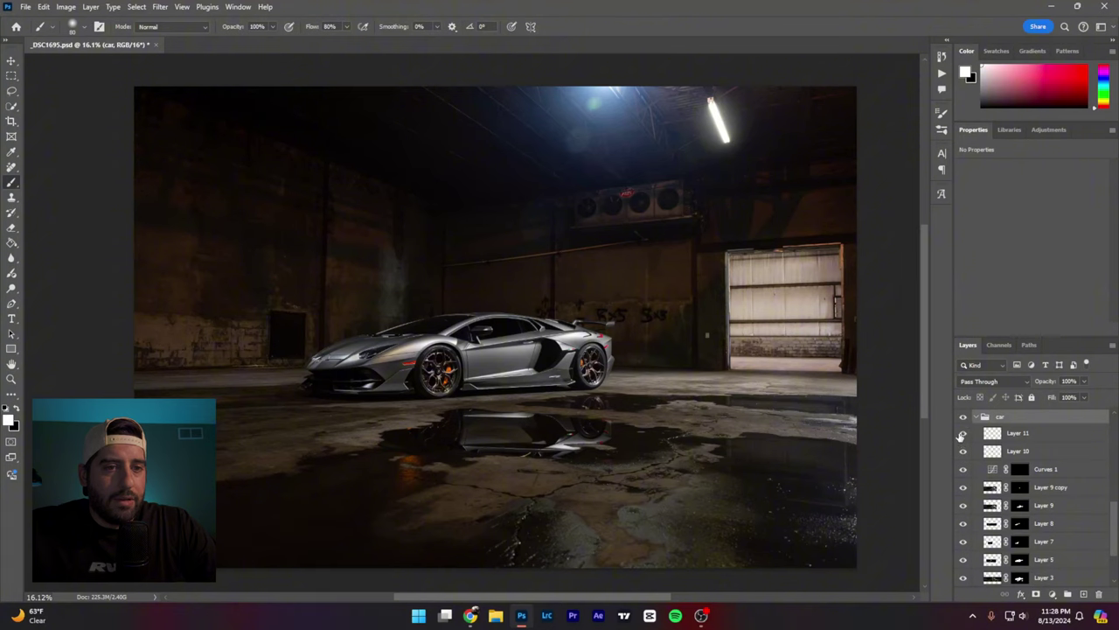
scroll(962, 441, "down", 3)
left_click_drag(962, 560, 963, 435)
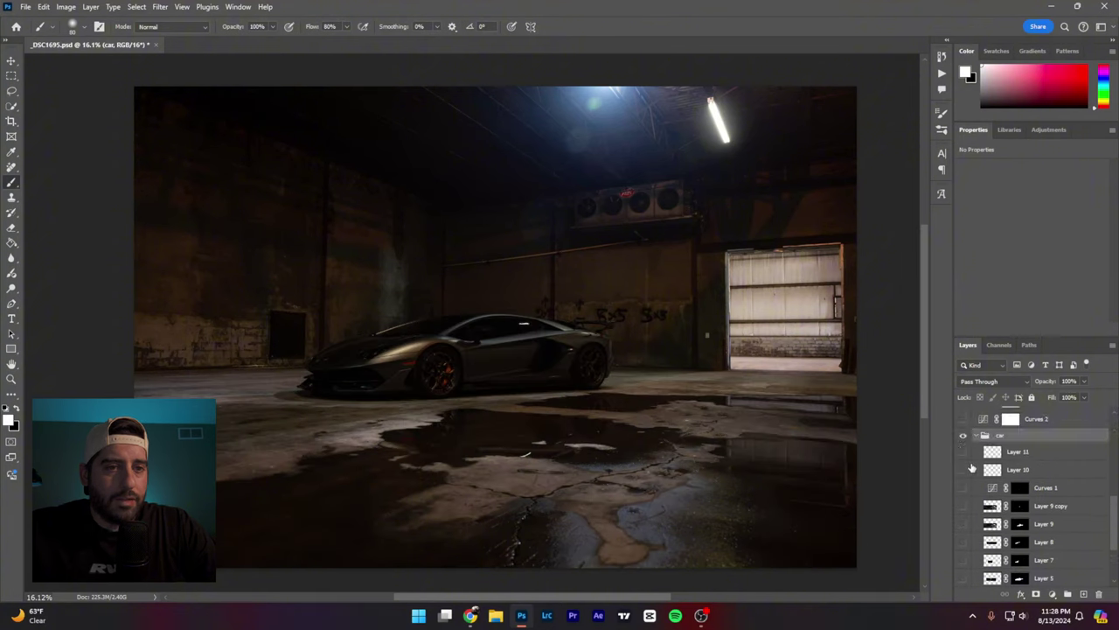
Step: Toggle Layer 1 in the car group to compare its effect, leave it visible, and select it
scroll(977, 520, "down", 4)
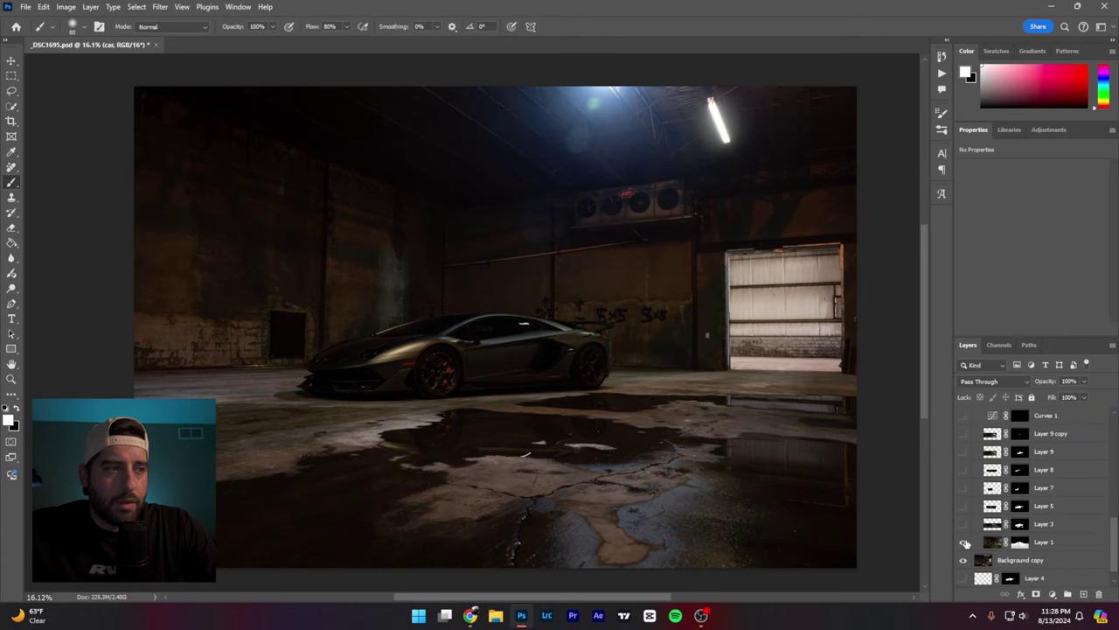
left_click(965, 542)
left_click(966, 542)
left_click(966, 543)
left_click(965, 542)
left_click(964, 543)
left_click(965, 543)
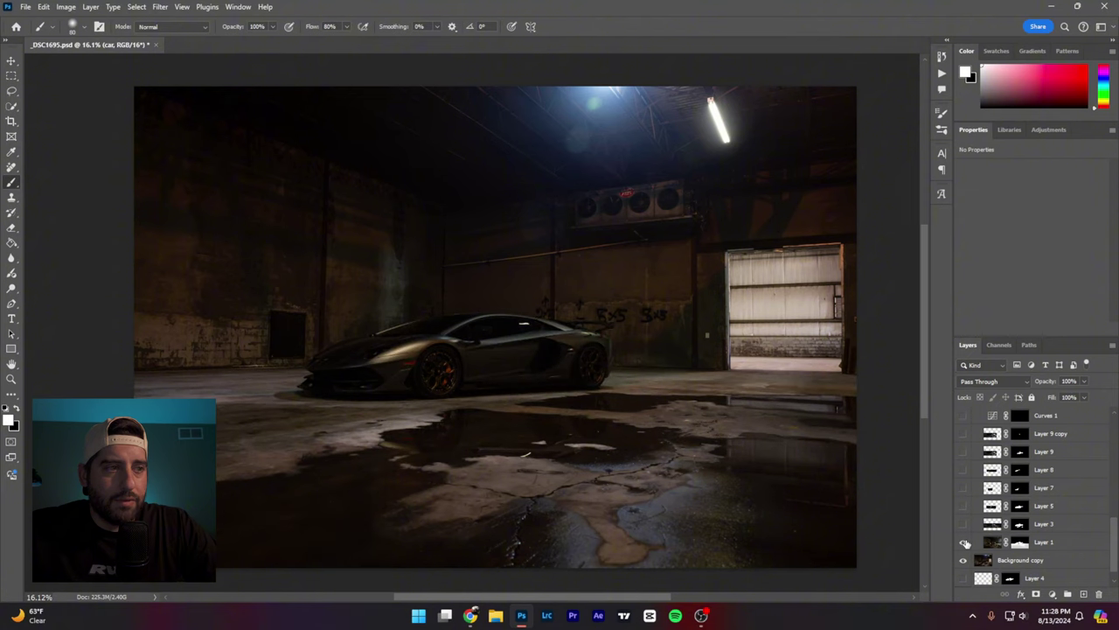
left_click(964, 542)
left_click(964, 543)
left_click(965, 542)
left_click(965, 543)
left_click(964, 542)
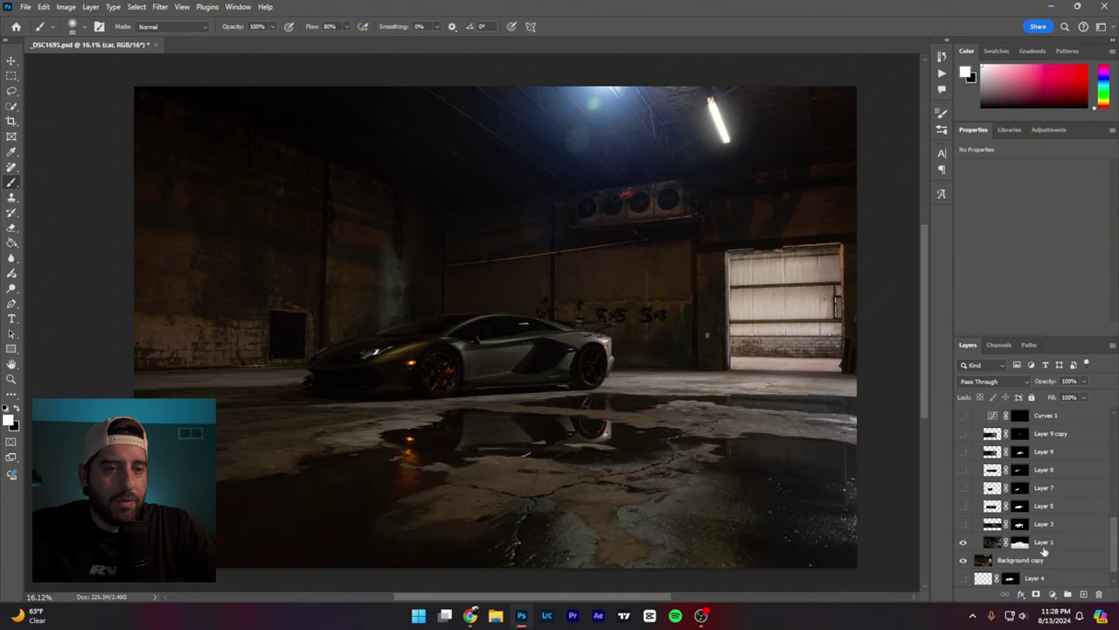
left_click(1045, 547)
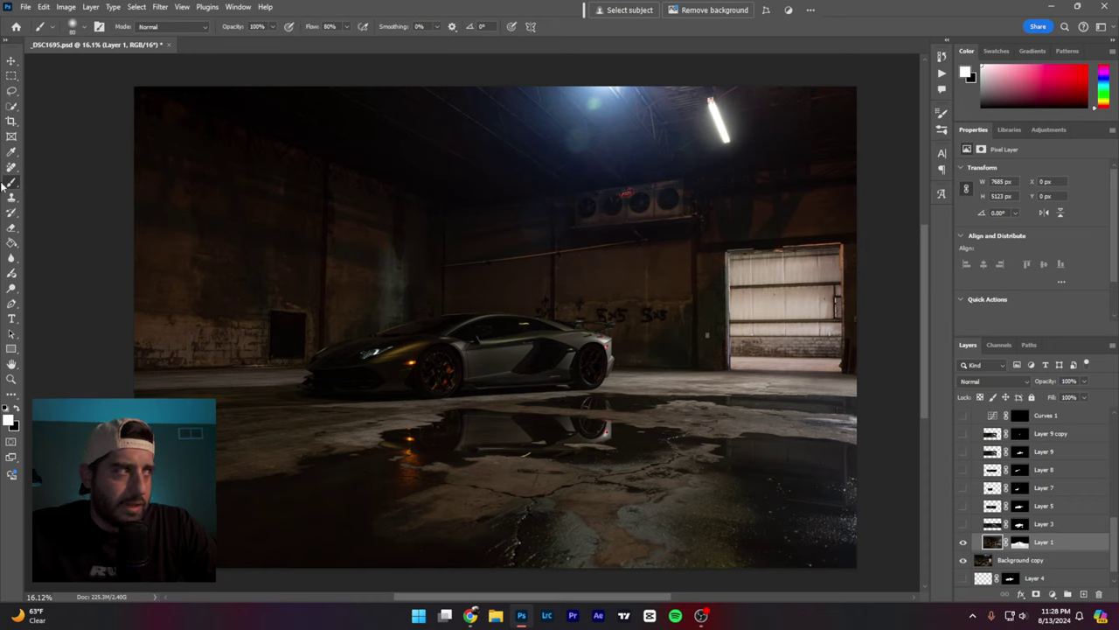
Step: Circle the garage door with a white brush stroke on Layer 20
key("ctrl+shift+alt+n")
mouse_move(838, 229)
left_mouse_down()
mouse_move(715, 254)
mouse_move(814, 243)
left_mouse_up()
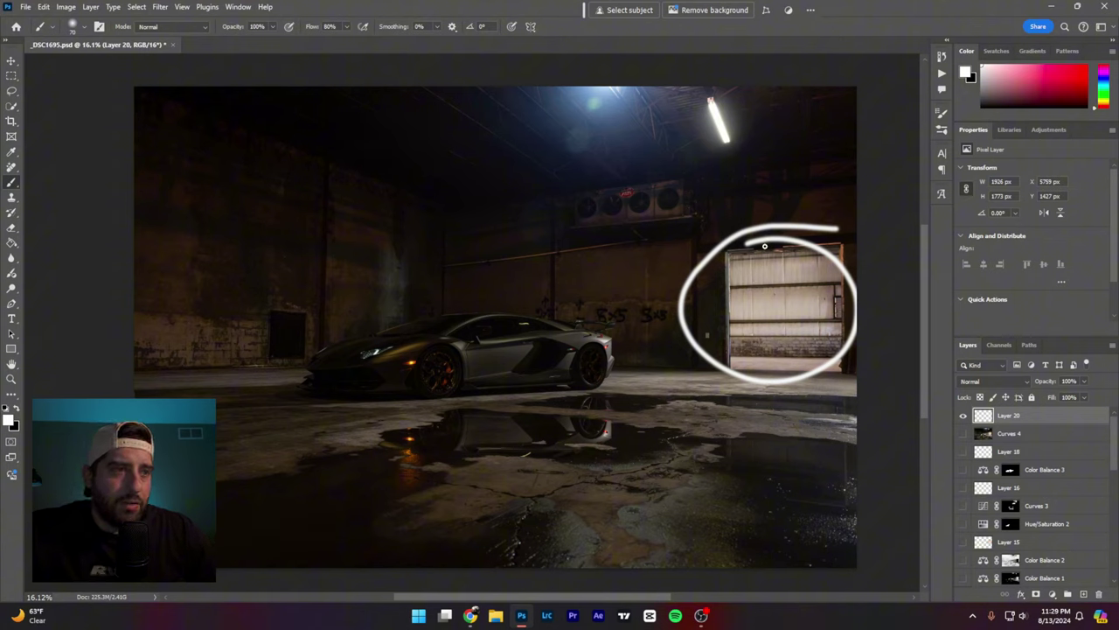
Step: Circle the blue ceiling light and the fluorescent tube with white brush strokes, and undo both circles
left_click_drag(535, 87, 538, 166)
left_click_drag(620, 176, 651, 88)
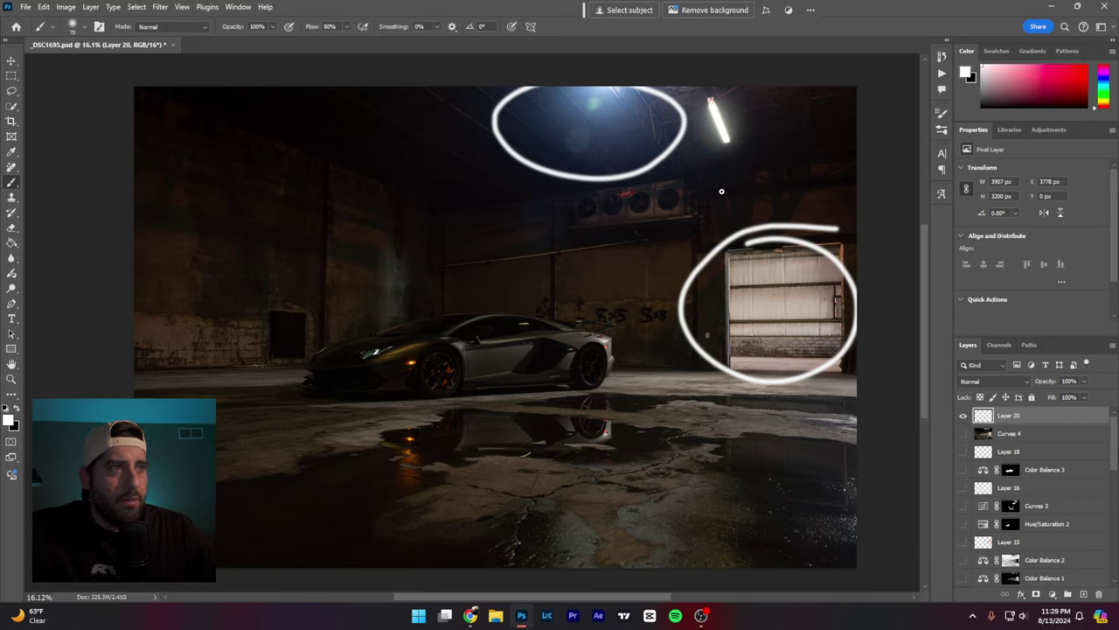
mouse_move(710, 91)
left_mouse_down()
mouse_move(749, 133)
mouse_move(735, 118)
left_mouse_up()
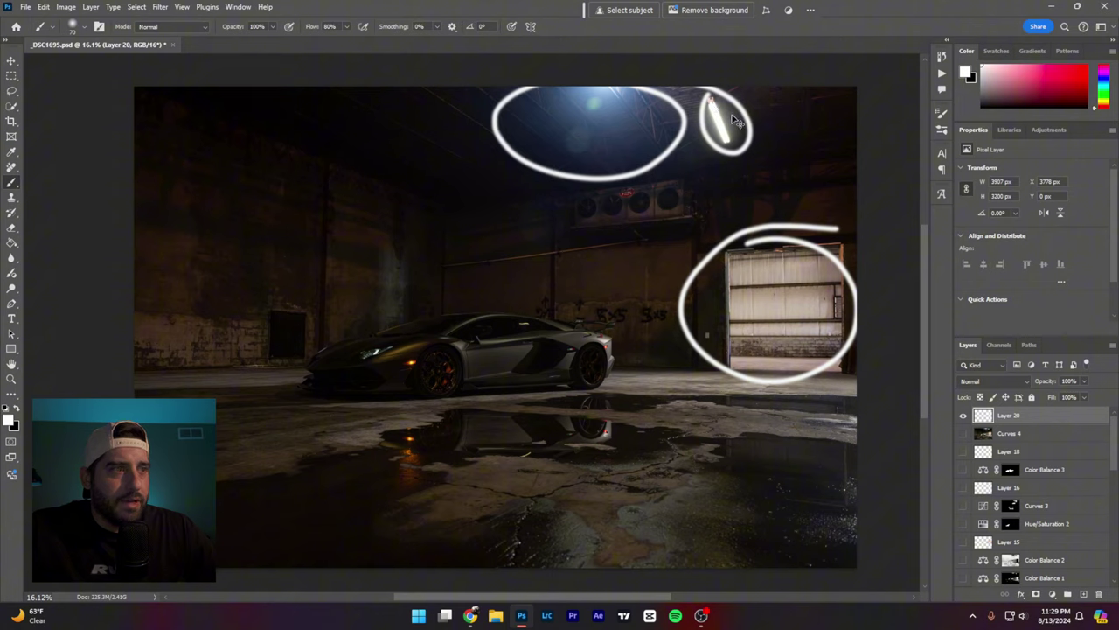
key("ctrl+z")
key("ctrl+z")
key("ctrl+z")
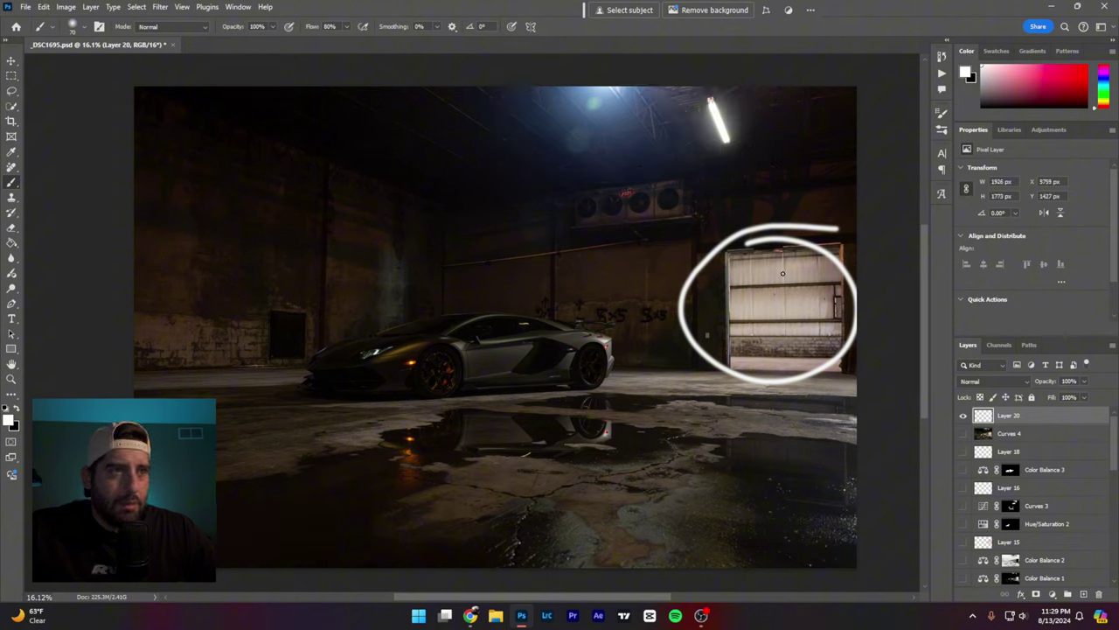
Step: Cross out the garage door with a white brush-drawn X on Layer 20, and undo the X and the circle around the door
mouse_move(763, 325)
left_mouse_down()
mouse_move(745, 271)
mouse_move(831, 354)
left_mouse_up()
left_click_drag(812, 269, 737, 354)
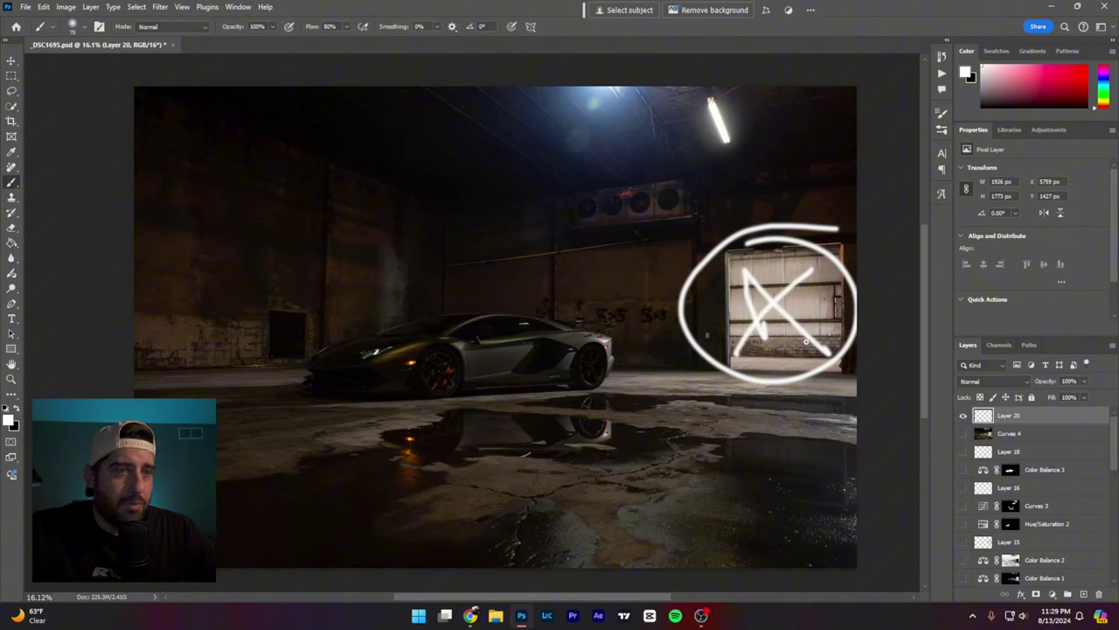
key("ctrl+z")
key("ctrl+z")
key("ctrl+z")
key("ctrl+z")
key("ctrl+z")
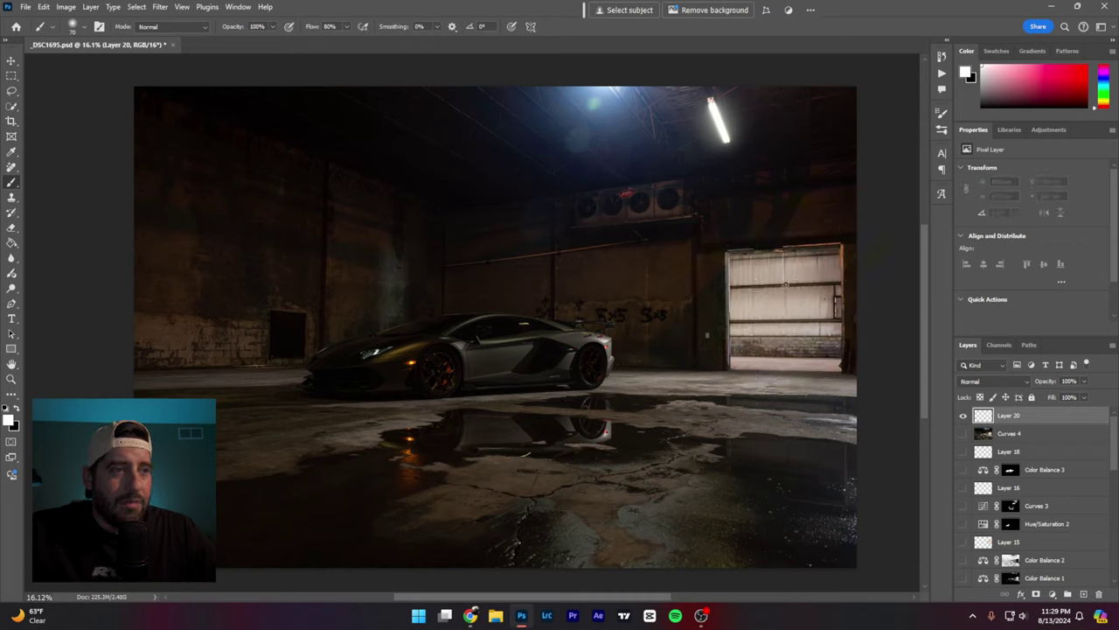
Step: Outline the strip of floor beneath the car with a white brush stroke, and undo the outline
mouse_move(288, 385)
left_mouse_down()
mouse_move(88, 391)
mouse_move(600, 390)
mouse_move(535, 376)
mouse_move(220, 376)
left_mouse_up()
key("ctrl+z")
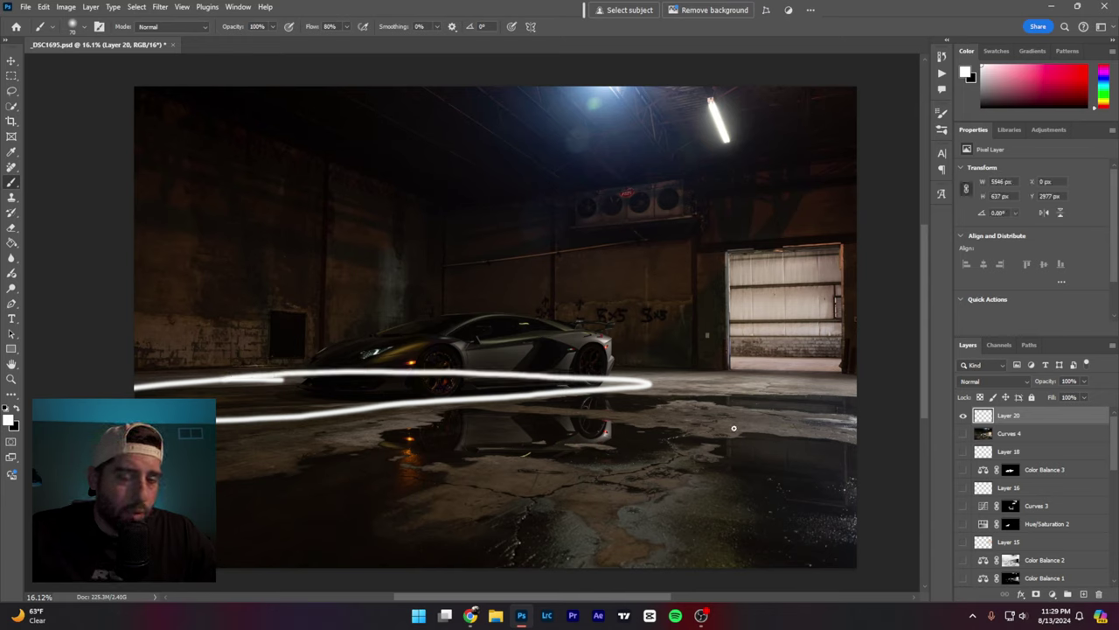
key("ctrl+z")
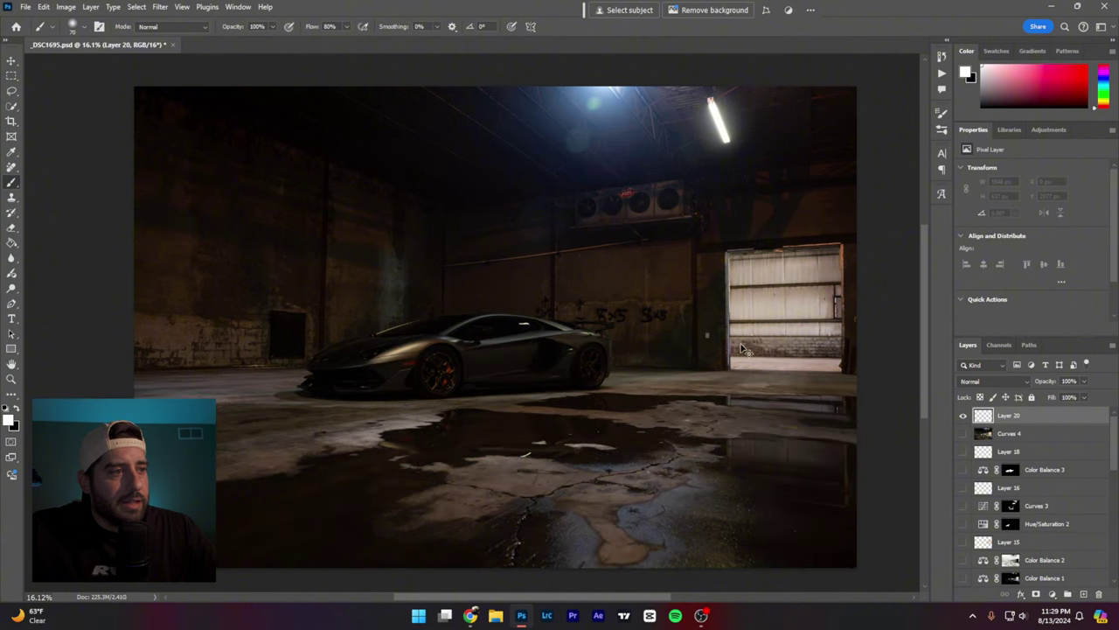
Step: Sketch a light at the garage door's upper outer corner in white, with beams spreading toward the back wall, door and floor
scroll(1032, 490, "down", 8)
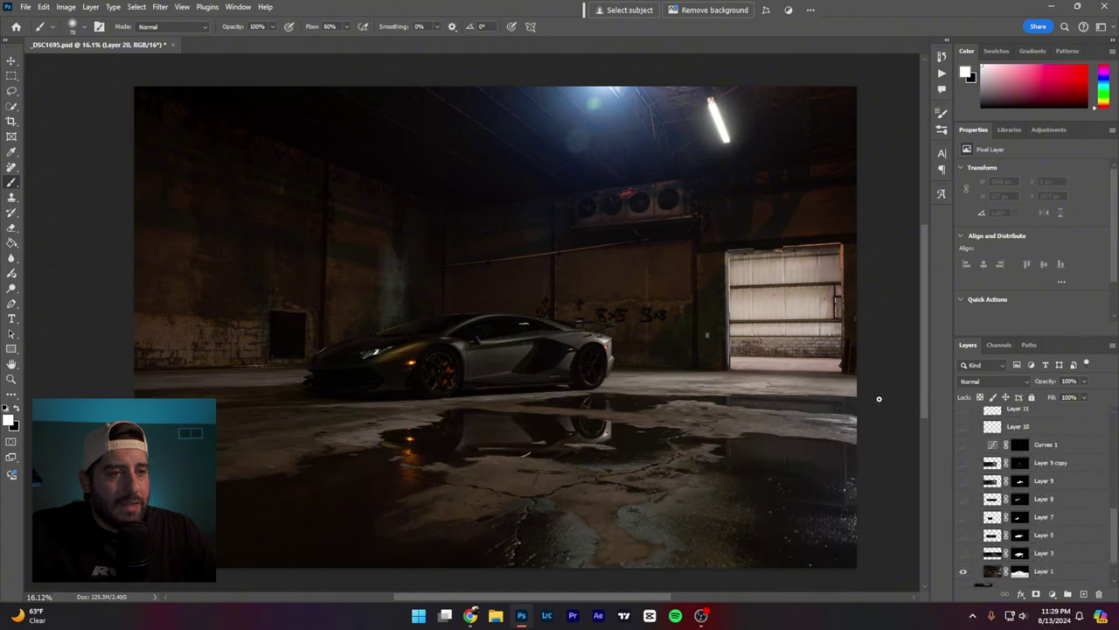
mouse_move(852, 235)
left_mouse_down()
mouse_move(855, 261)
mouse_move(845, 225)
mouse_move(832, 259)
left_mouse_up()
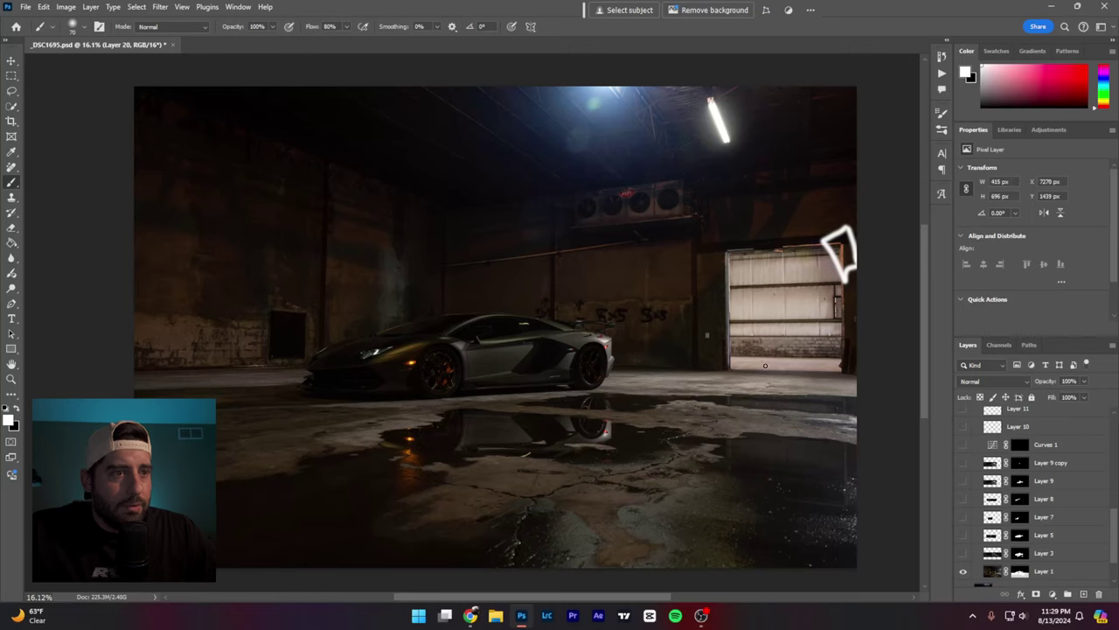
left_click_drag(829, 246, 630, 313)
mouse_move(840, 265)
left_mouse_down()
mouse_move(743, 305)
mouse_move(777, 427)
left_mouse_up()
left_click_drag(829, 242, 626, 227)
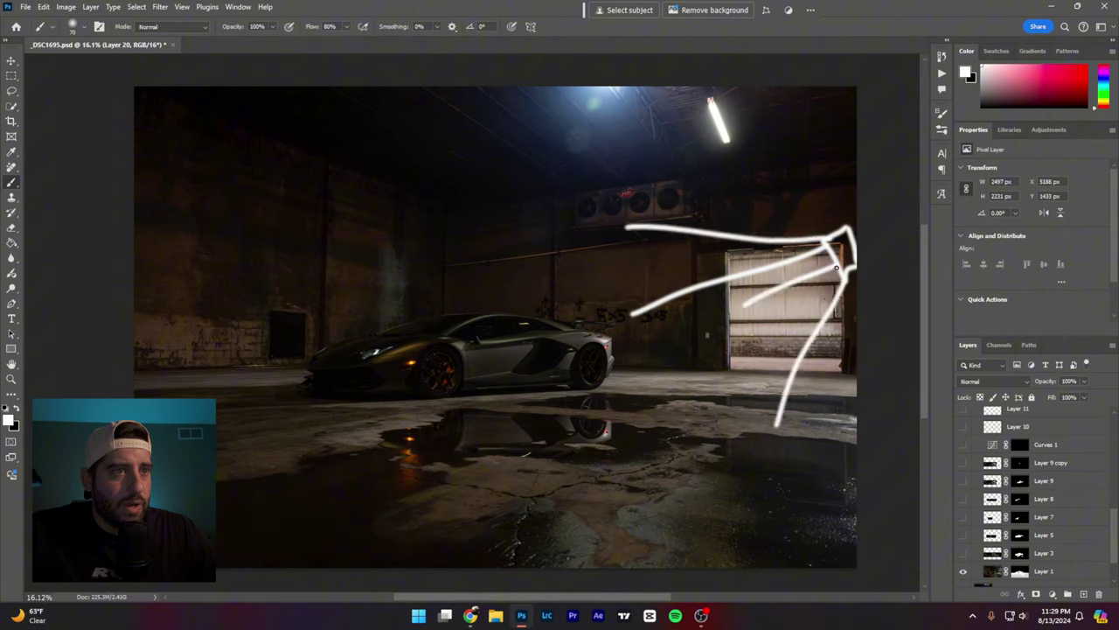
Step: Mark the floor ahead of the car, the floor patch by the door, and the floor behind the car with white strokes
mouse_move(306, 382)
left_mouse_down()
mouse_move(229, 381)
mouse_move(174, 404)
mouse_move(308, 385)
left_mouse_up()
mouse_move(842, 388)
left_mouse_down()
mouse_move(749, 413)
mouse_move(837, 445)
mouse_move(834, 390)
mouse_move(800, 398)
left_mouse_up()
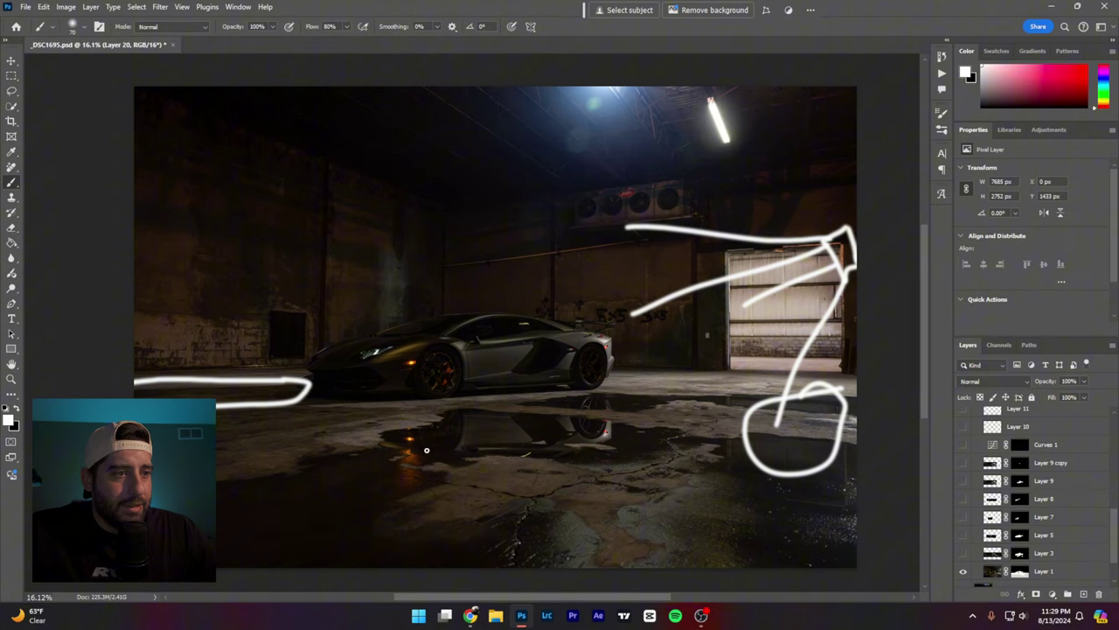
mouse_move(708, 372)
left_mouse_down()
mouse_move(609, 374)
mouse_move(638, 366)
mouse_move(614, 365)
left_mouse_up()
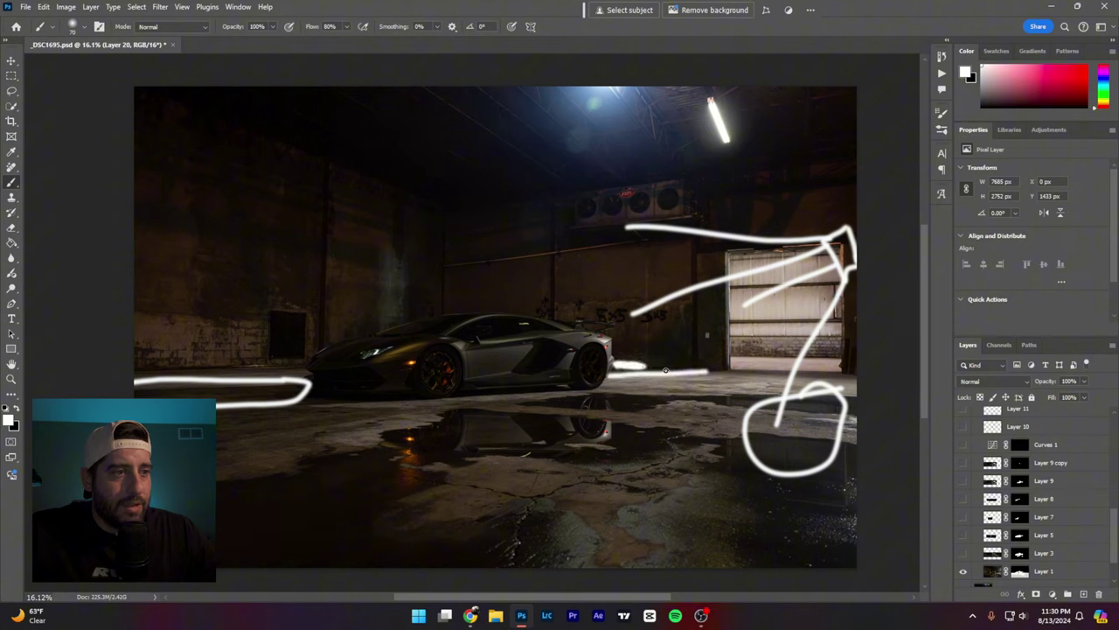
Step: Undo all the white strokes marking the light beside the door, its beams and the floor areas
key("ctrl+z")
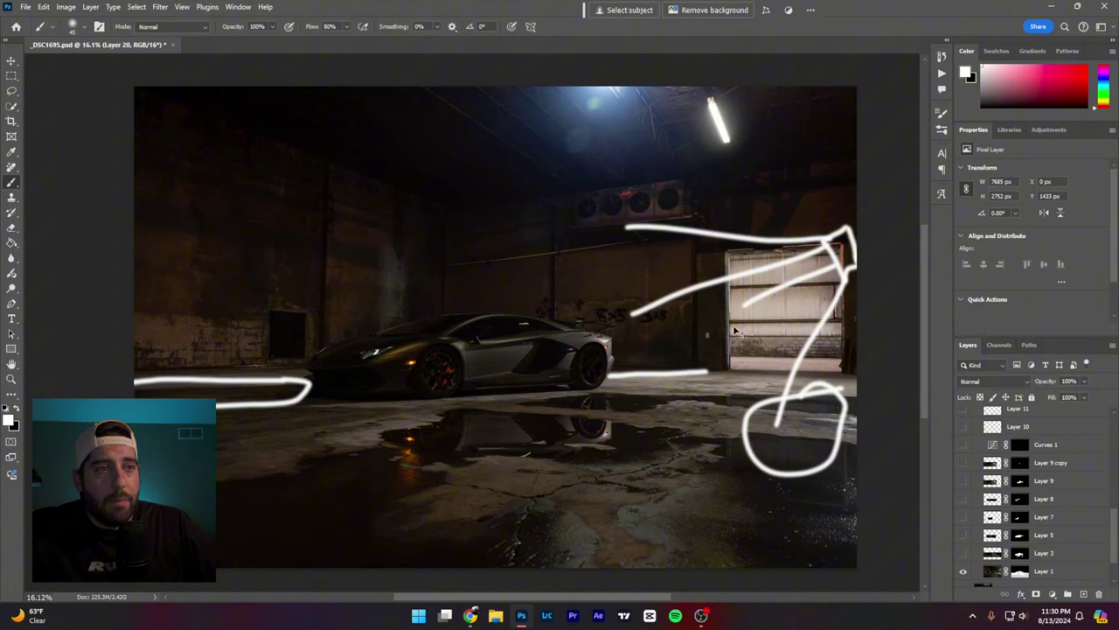
key("ctrl+z")
key("ctrl+z")
key("ctrl+z")
key("ctrl+z")
key("ctrl+z")
key("ctrl+z")
key("ctrl+z")
key("ctrl+z")
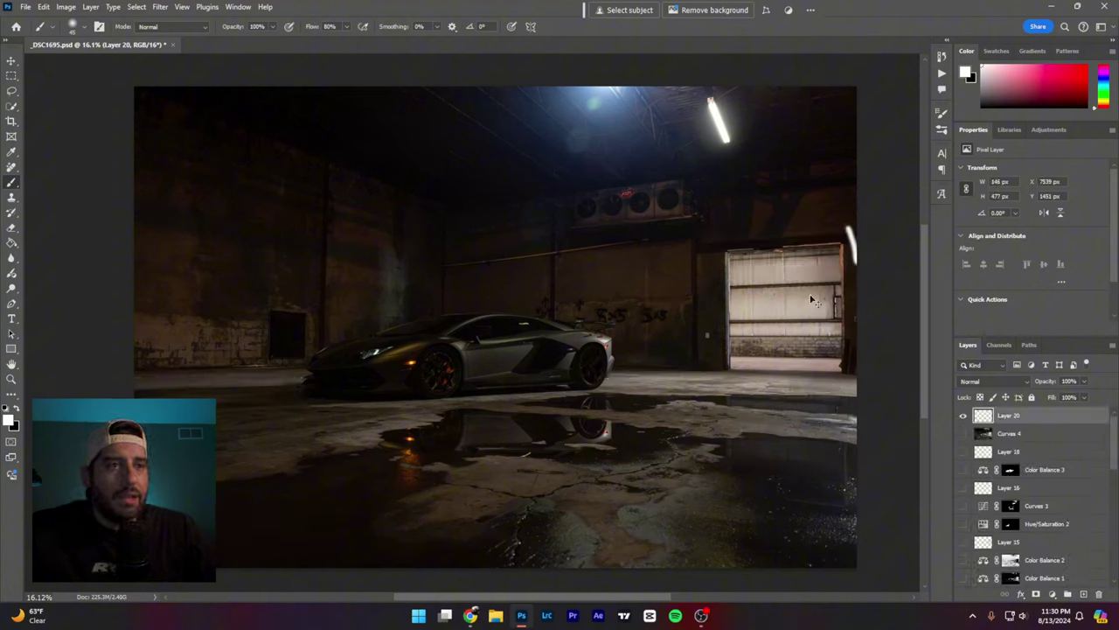
key("ctrl+z")
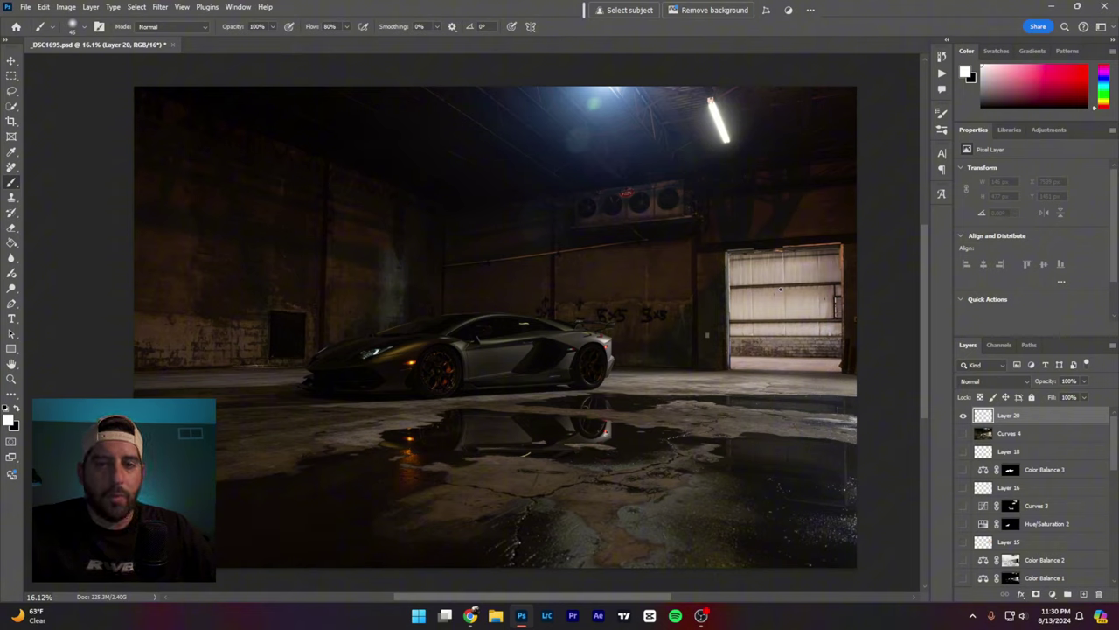
Step: Show Layer 3, Layer 5 and Layer 7 in the car group, toggling Layer 7 to compare its effect
scroll(962, 523, "down", 10)
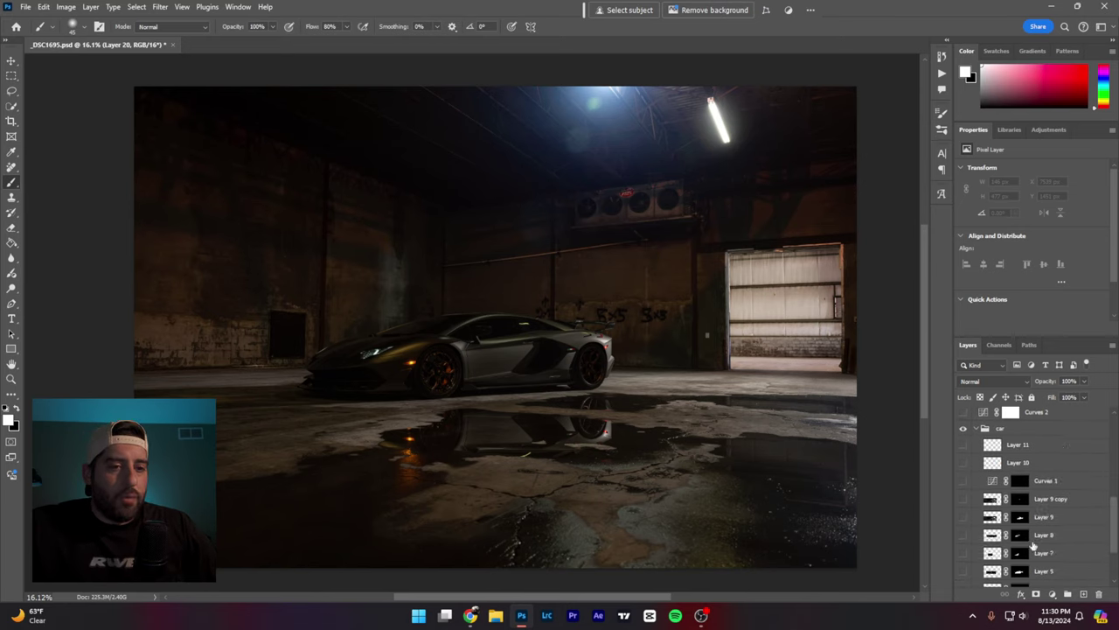
left_click(963, 518)
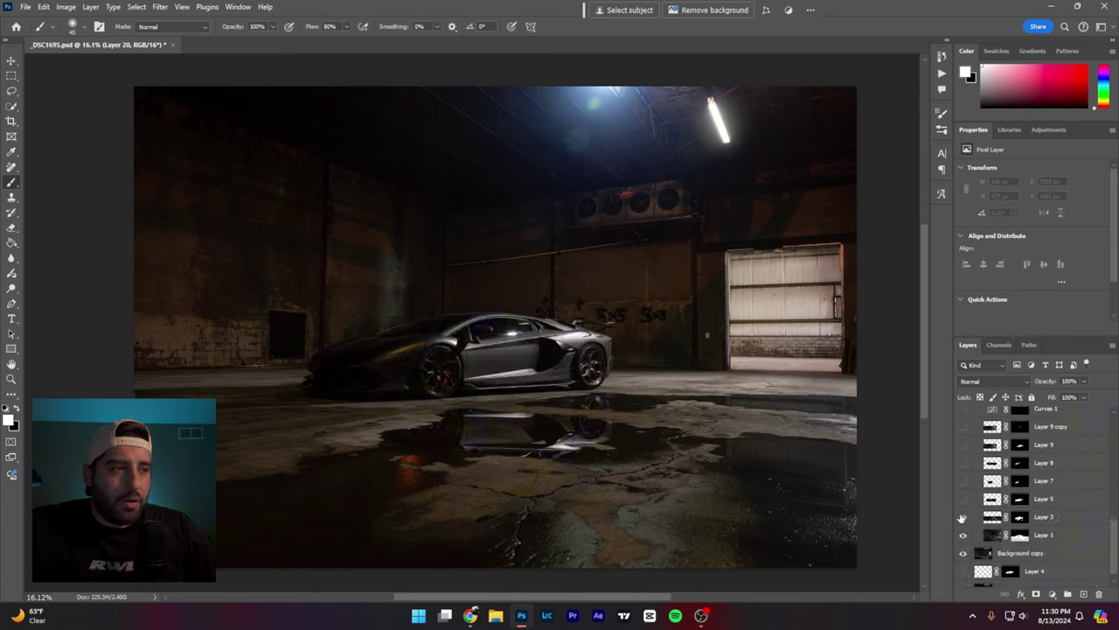
left_click(961, 502)
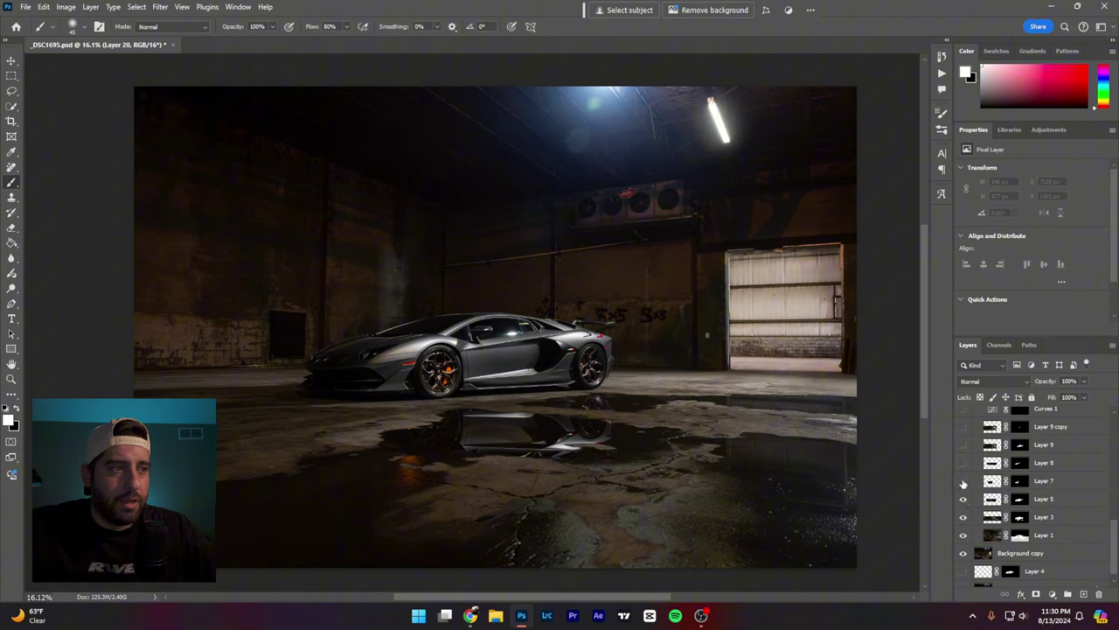
left_click(963, 482)
left_click(963, 482)
left_click(963, 482)
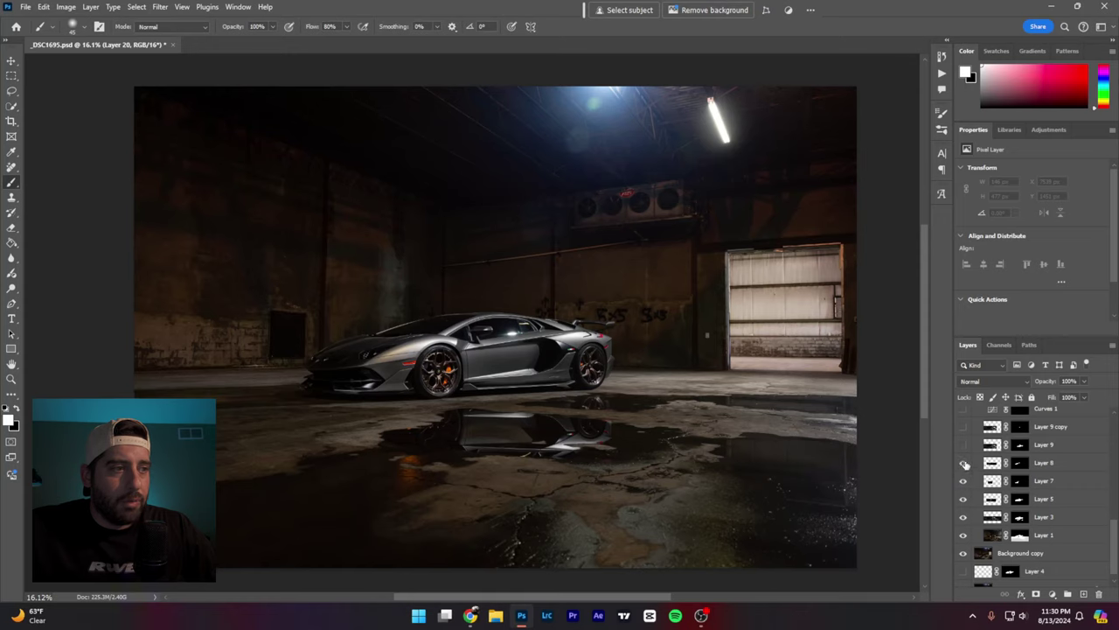
Step: Show Layer 8, Layer 9 and Layer 9 copy in the car group
left_click(963, 463)
left_click(963, 444)
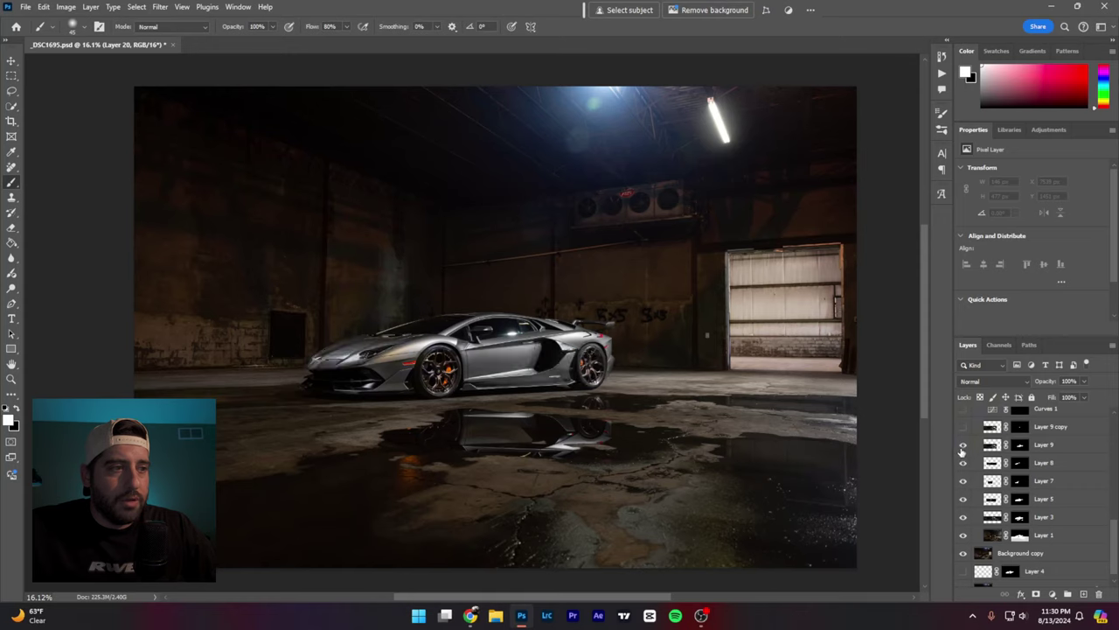
left_click(962, 427)
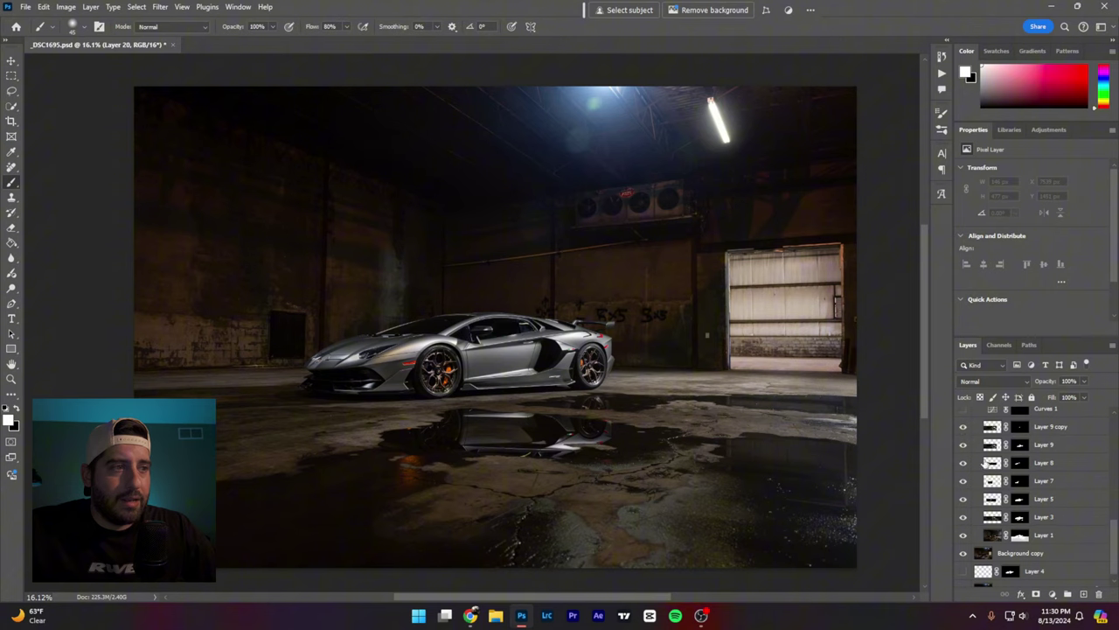
Step: Sketch a white light panel above the car's rear with three beams onto the body, and scribble over the lower door
scroll(970, 470, "up", 1)
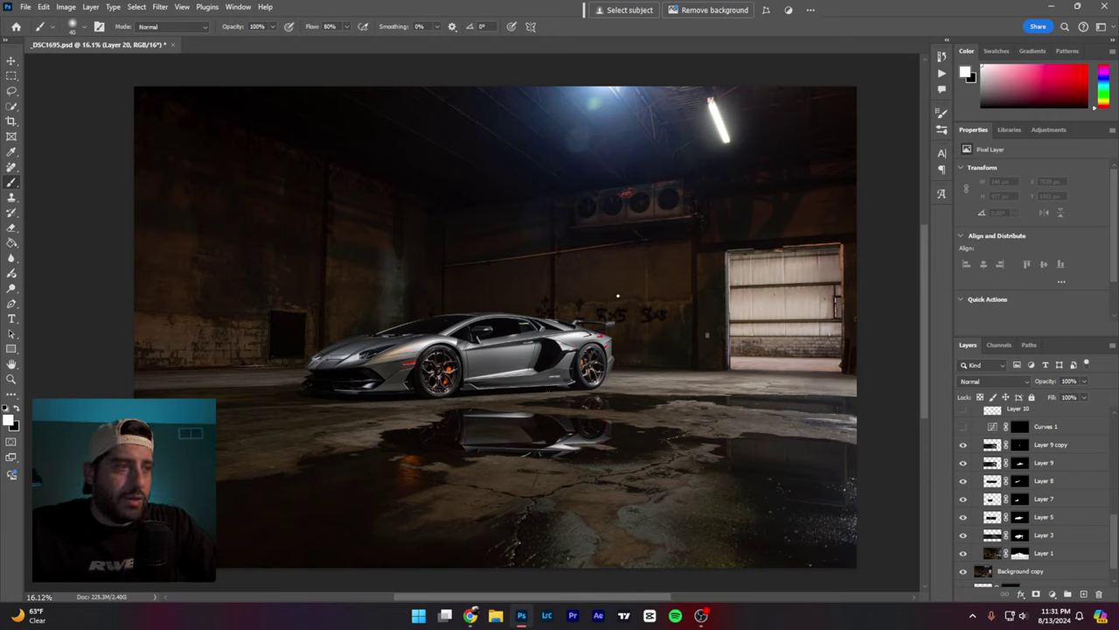
left_click_drag(613, 268, 638, 300)
mouse_move(610, 268)
left_mouse_down()
mouse_move(642, 311)
mouse_move(644, 297)
mouse_move(517, 322)
left_mouse_up()
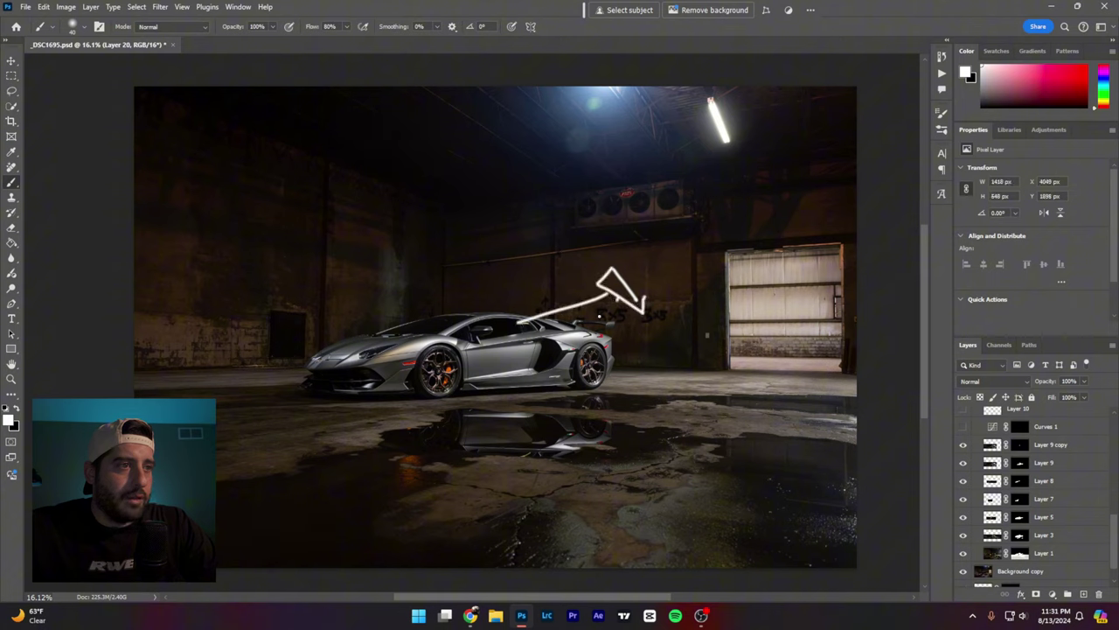
left_click_drag(612, 295, 572, 330)
left_click_drag(645, 305, 604, 346)
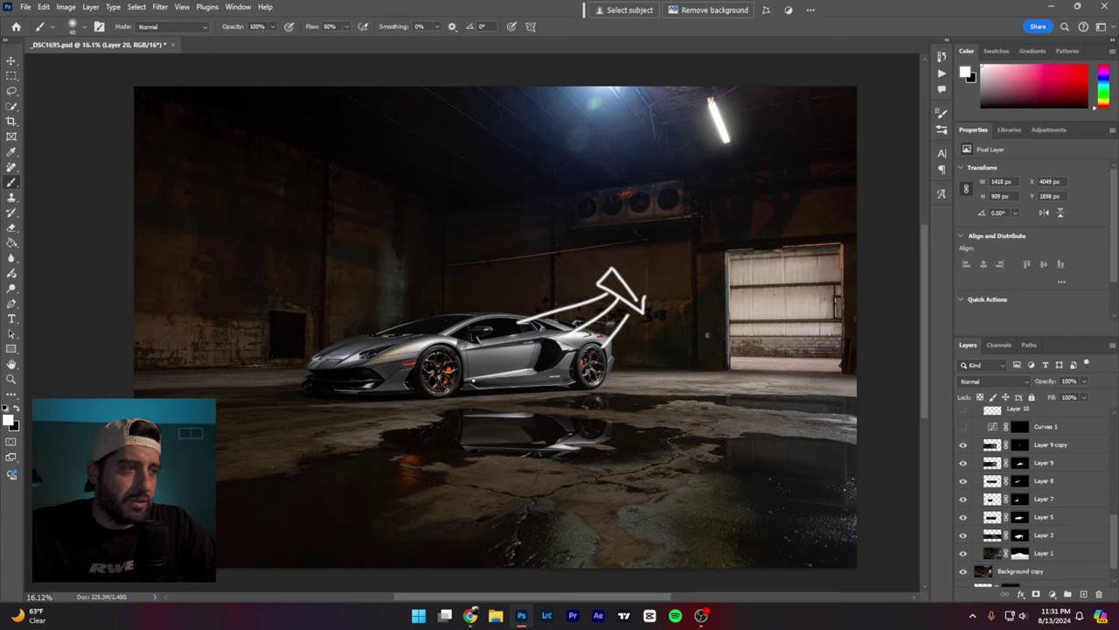
mouse_move(467, 385)
left_mouse_down()
mouse_move(481, 371)
mouse_move(531, 373)
left_mouse_up()
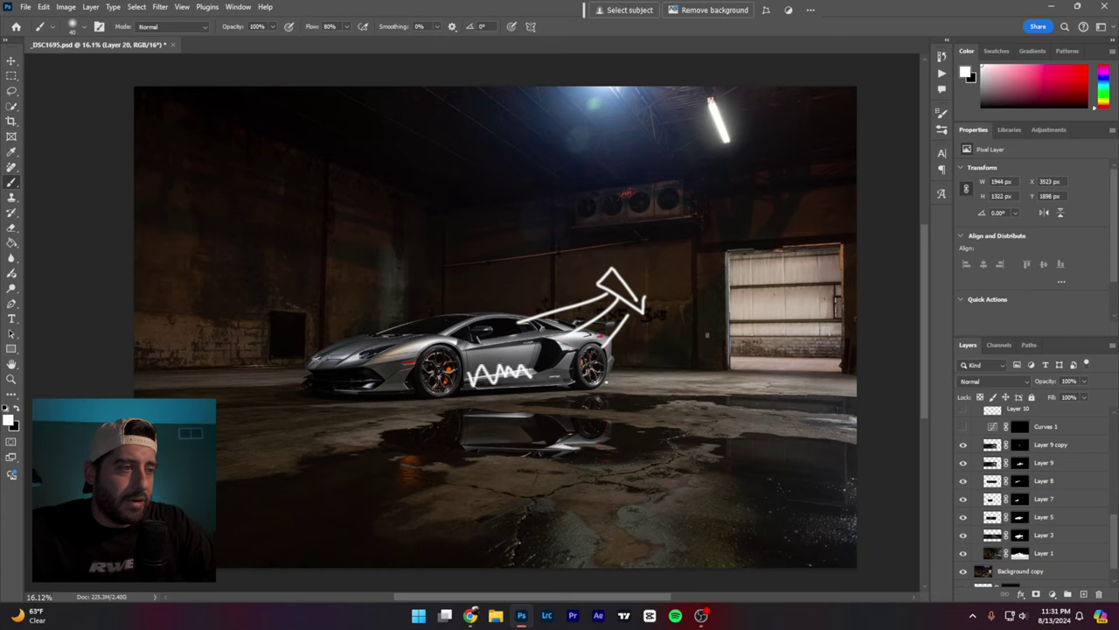
Step: Undo the white strokes of the light panel, its beams and the scribble on the door
key("ctrl+z")
key("ctrl+z")
key("ctrl+z")
key("ctrl+z")
key("ctrl+z")
key("ctrl+z")
key("ctrl+z")
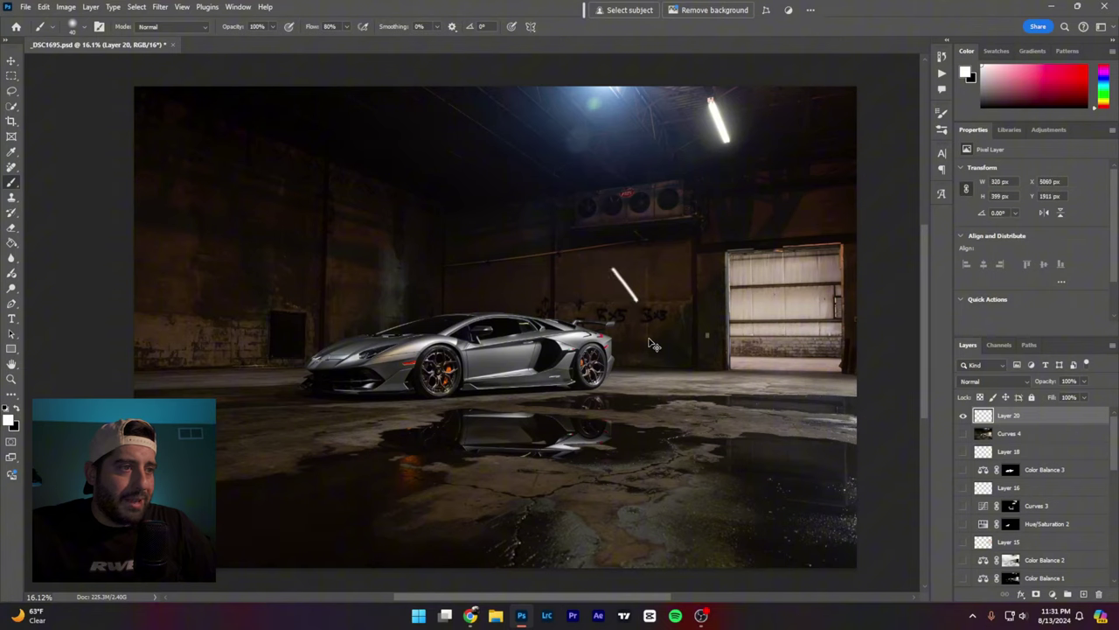
Step: Sketch a low light panel behind the car's rear in white, with three beams running forward along the car's side
mouse_move(665, 306)
left_mouse_down()
mouse_move(665, 339)
mouse_move(646, 315)
mouse_move(649, 343)
mouse_move(665, 339)
mouse_move(522, 357)
left_mouse_up()
left_click_drag(664, 341, 527, 379)
left_click_drag(645, 307, 467, 359)
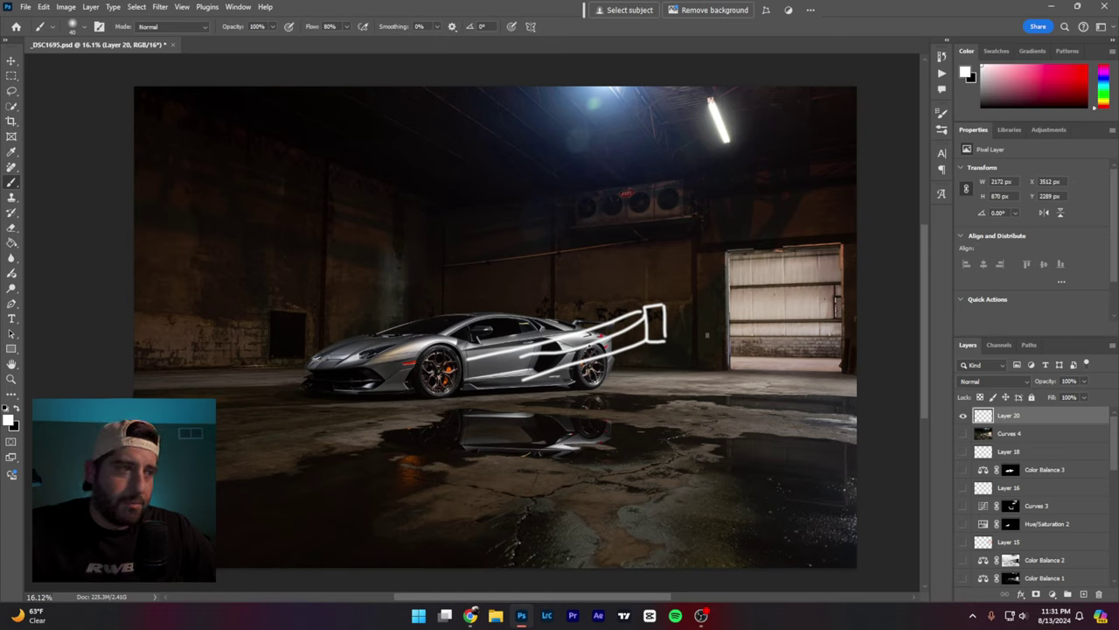
Step: Show Curves 1, Layer 10 and Layer 11 in the car group
scroll(997, 516, "down", 8)
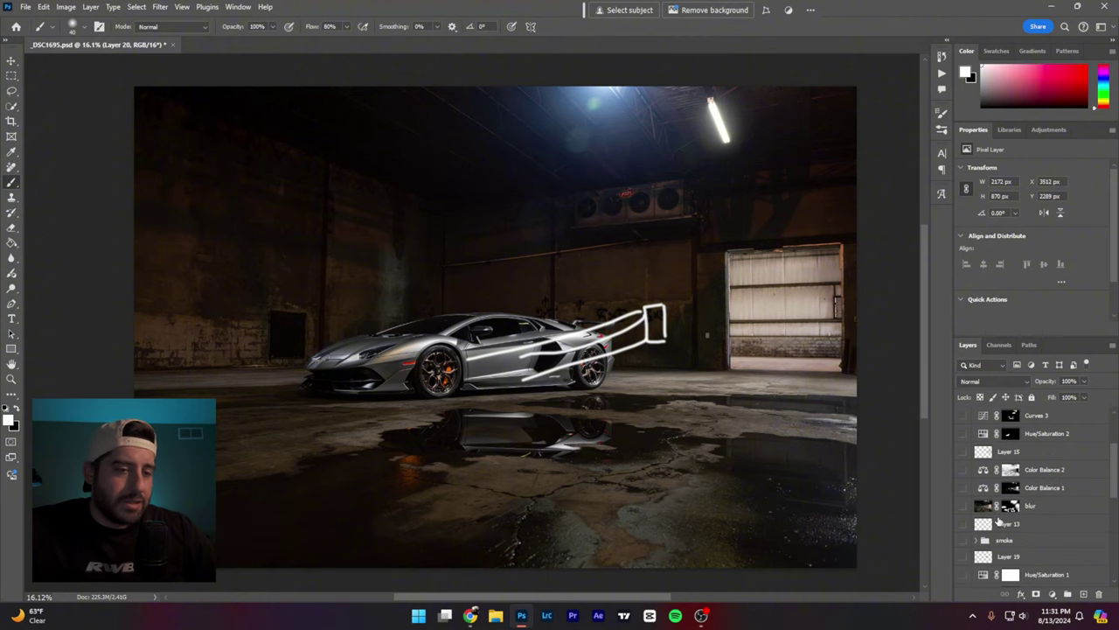
scroll(997, 518, "down", 2)
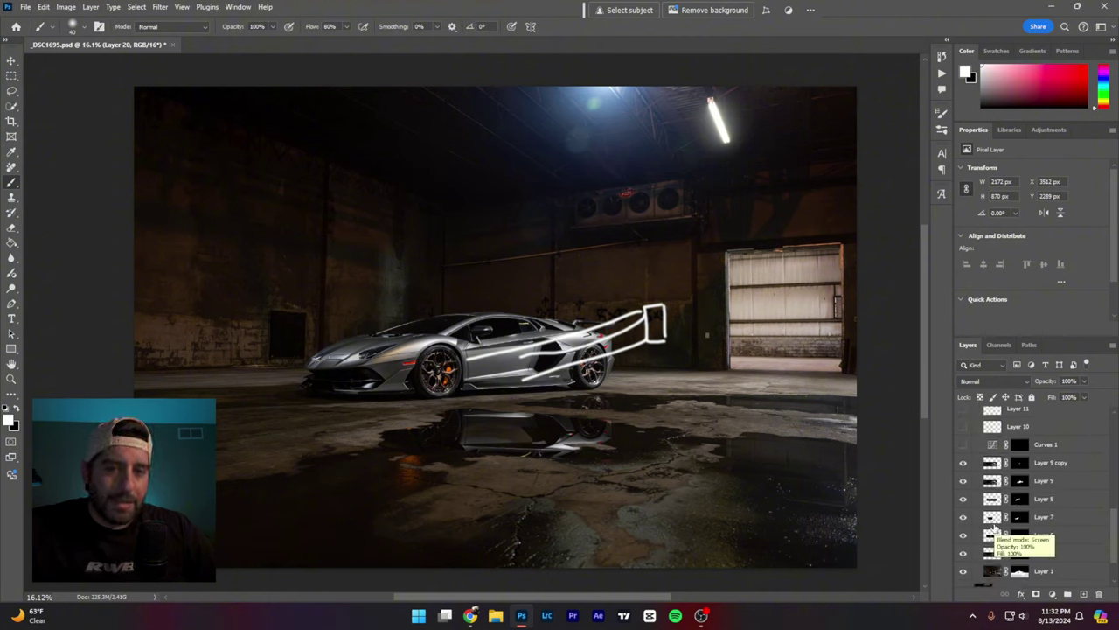
scroll(994, 528, "up", 2)
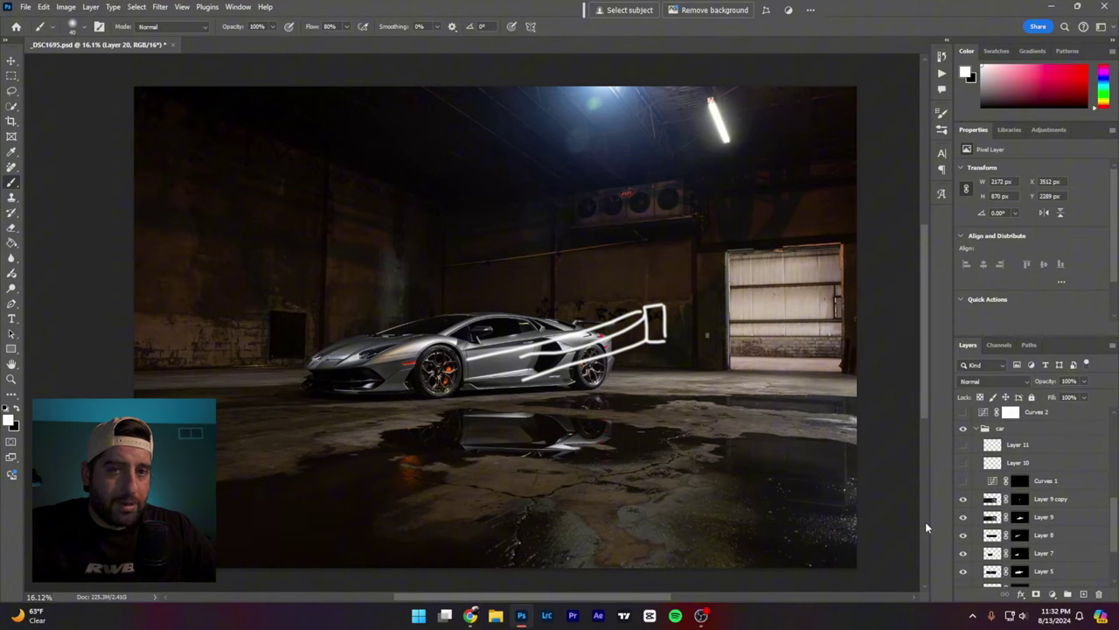
left_click(963, 462)
left_click(963, 445)
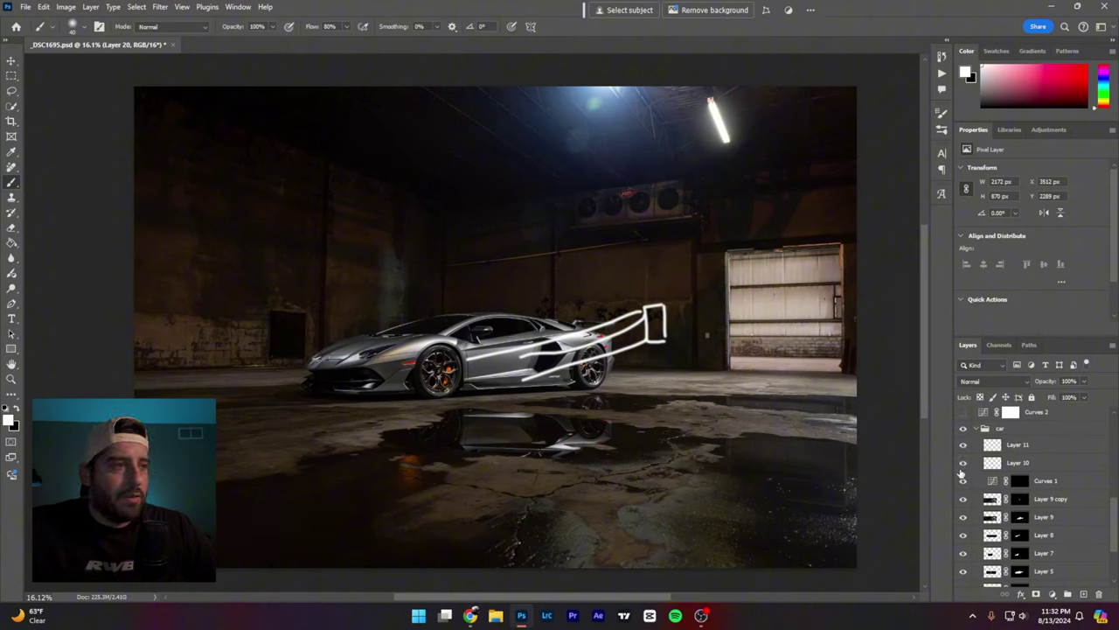
Step: Undo the white sketch of the light panel and beams behind the car
scroll(578, 342, "up", 1)
key("ctrl+z")
key("ctrl+z")
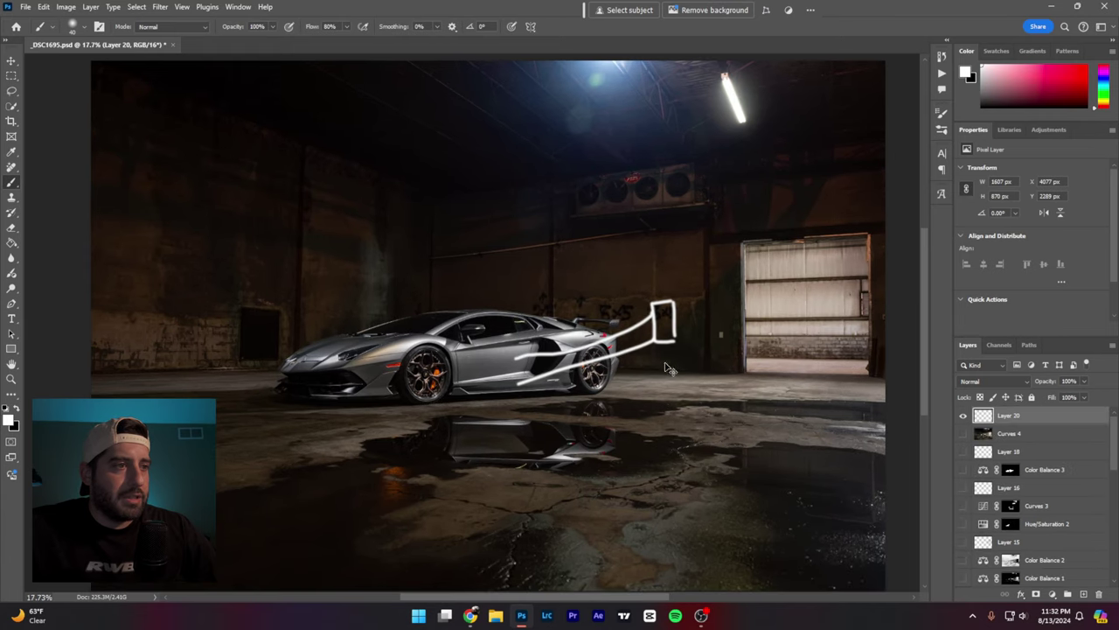
key("ctrl+z")
key("ctrl+z")
key("ctrl+z")
key("ctrl+z")
Step: Toggle the Curves 1 layer, leave it hidden, and circle the car's small rear side window with a white brush stroke on Layer 20
scroll(555, 338, "up", 6)
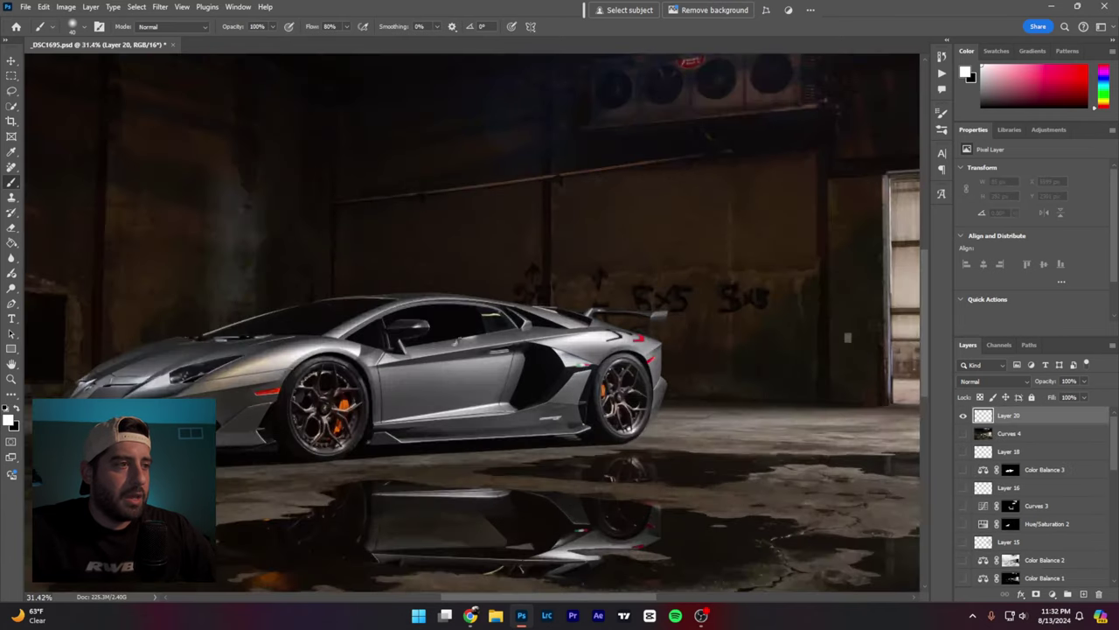
scroll(392, 330, "up", 3)
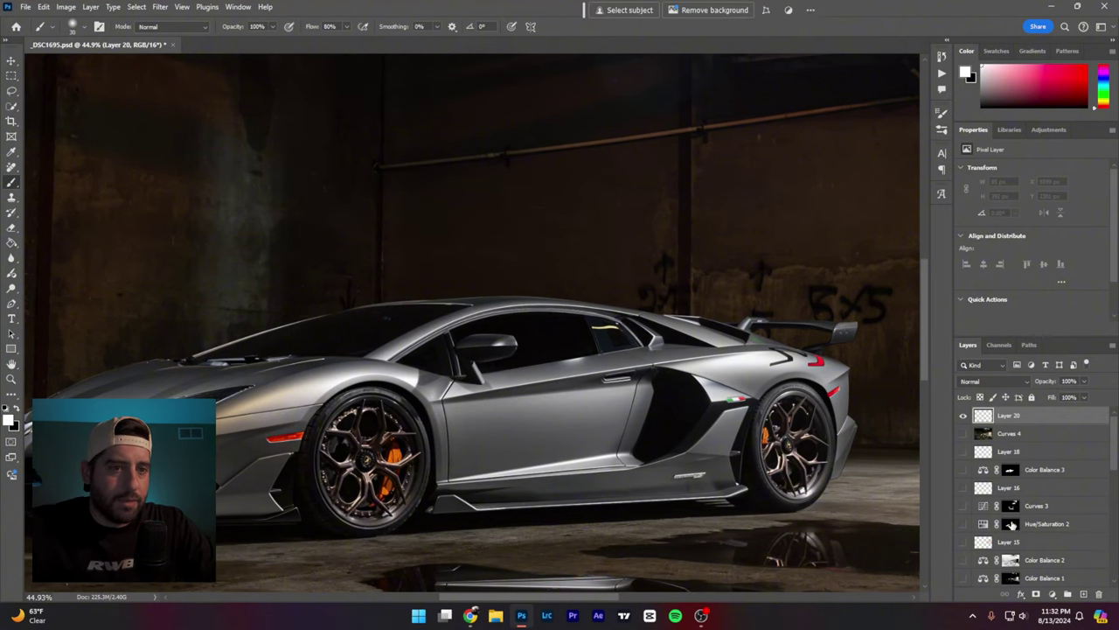
scroll(1012, 524, "down", 5)
left_click(964, 499)
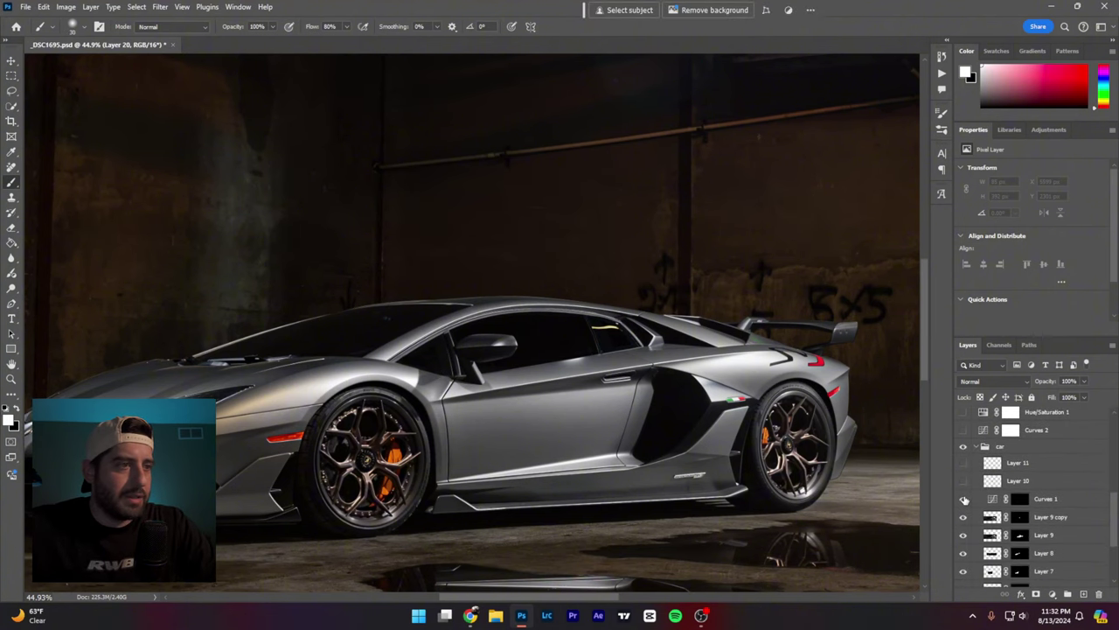
left_click(964, 499)
mouse_move(632, 311)
left_mouse_down()
mouse_move(582, 310)
mouse_move(655, 327)
left_mouse_up()
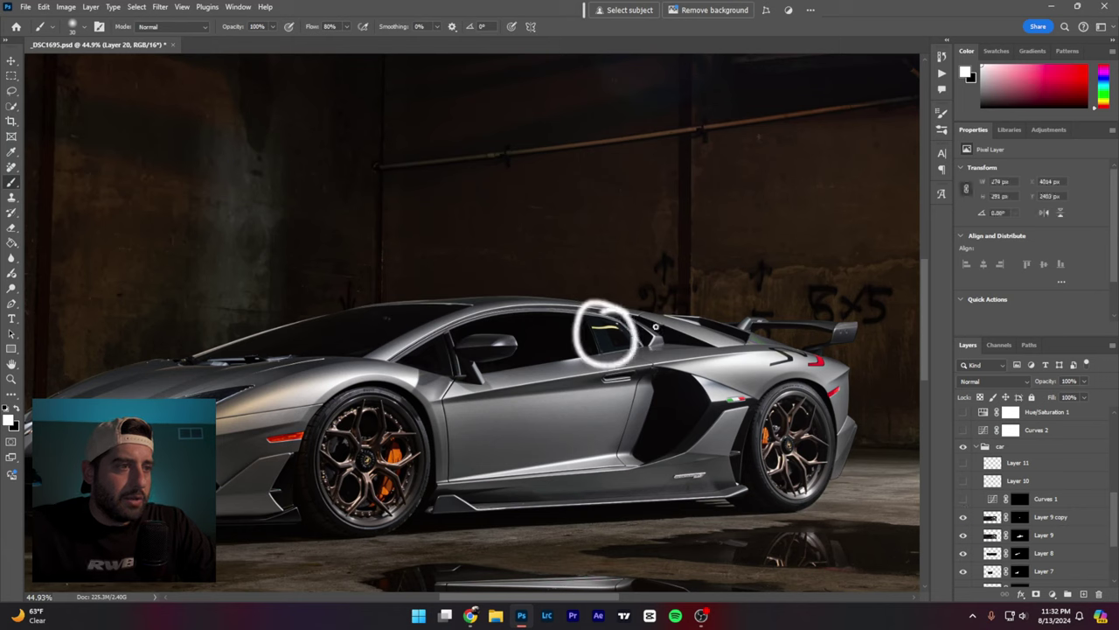
Step: Toggle Curves 1 in the car group on and off repeatedly to compare its effect on the circled window
left_click(963, 499)
left_click(963, 499)
left_click(963, 500)
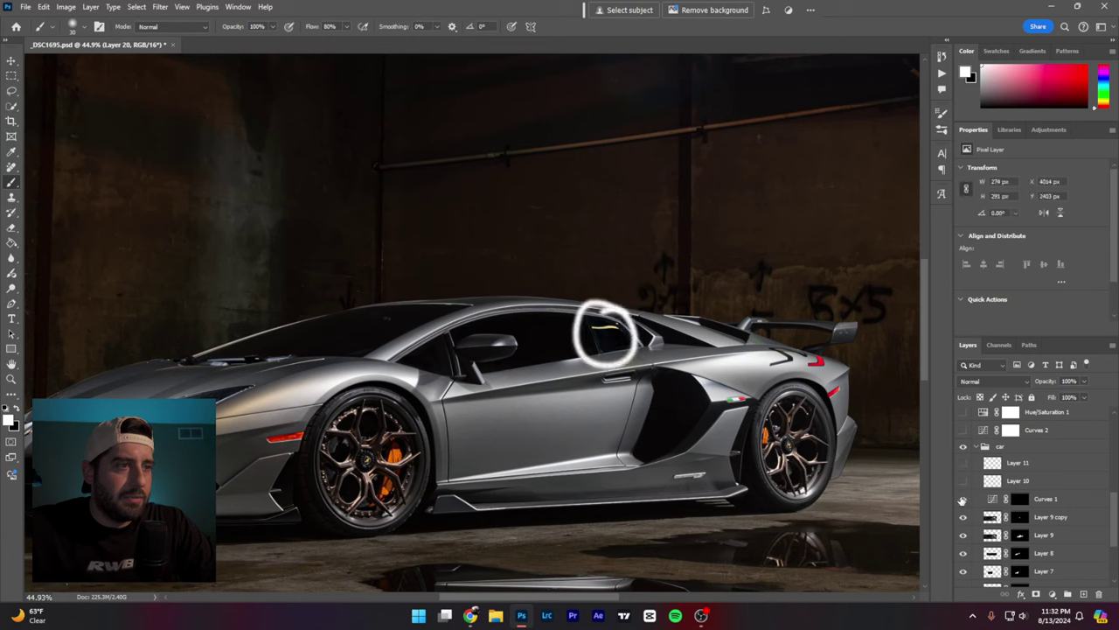
left_click(962, 499)
left_click(963, 499)
left_click(963, 499)
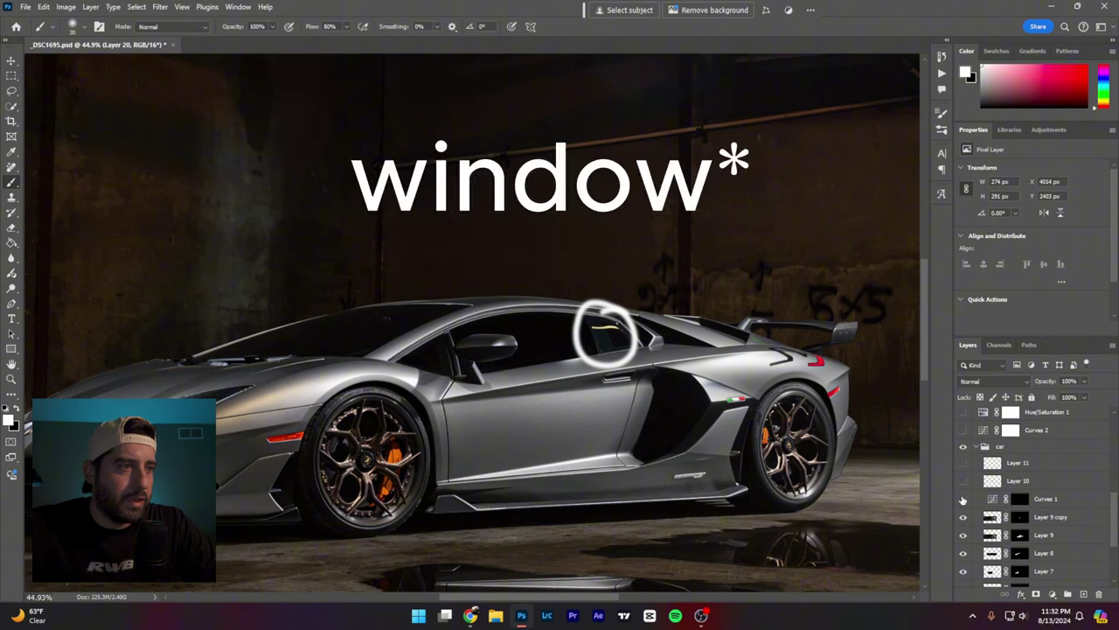
Step: Show Curves 1 in the car group and toggle Layer 10 on and off to compare its effect
left_click(963, 499)
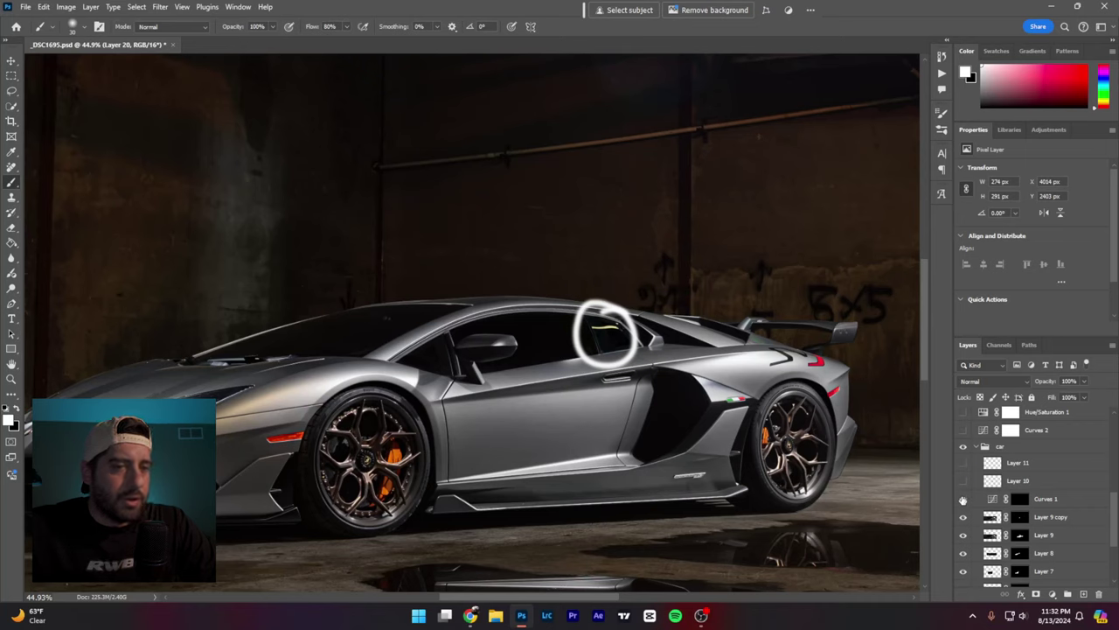
left_click(964, 481)
left_click(964, 481)
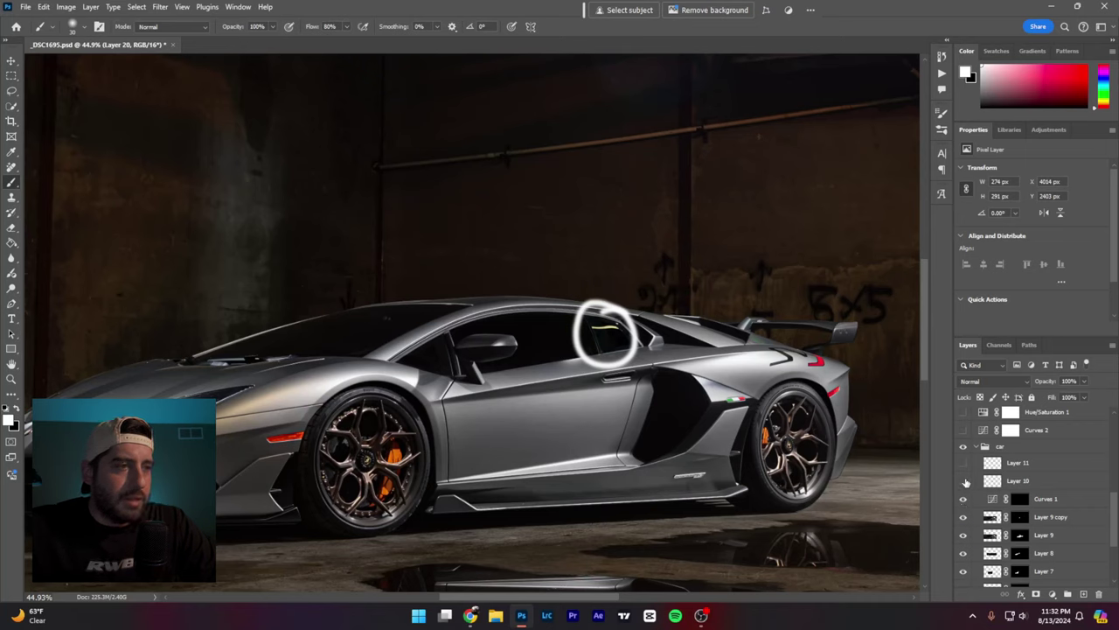
left_click(963, 481)
scroll(966, 483, "up", 5)
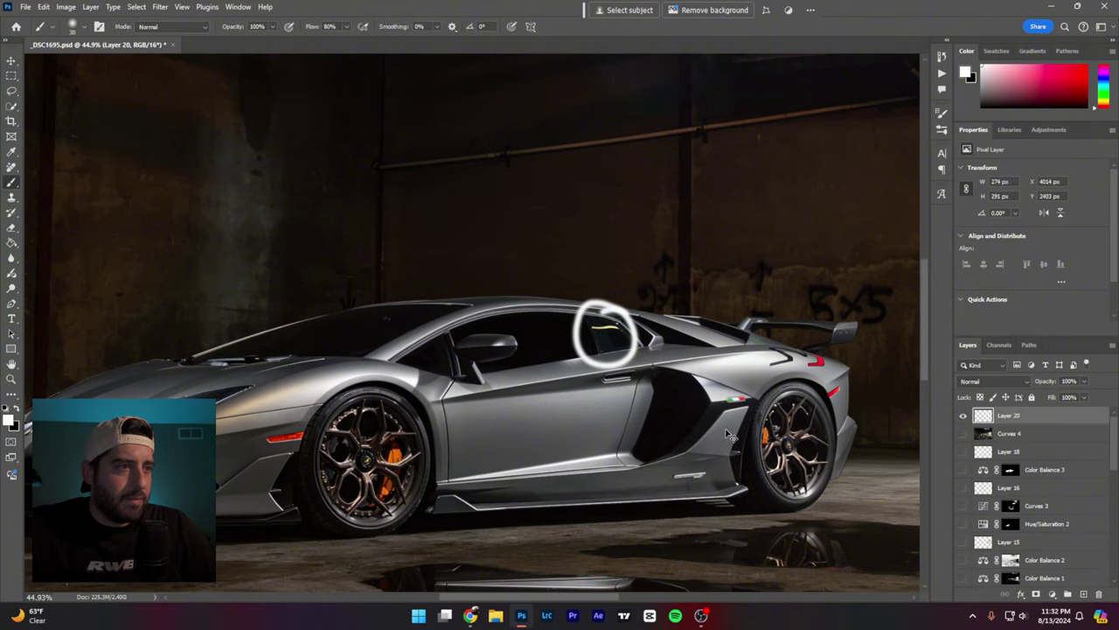
Step: Undo the white brush marks around the car's small rear side window and inspect the window's reflection up close
key("ctrl+z")
scroll(608, 348, "up", 5)
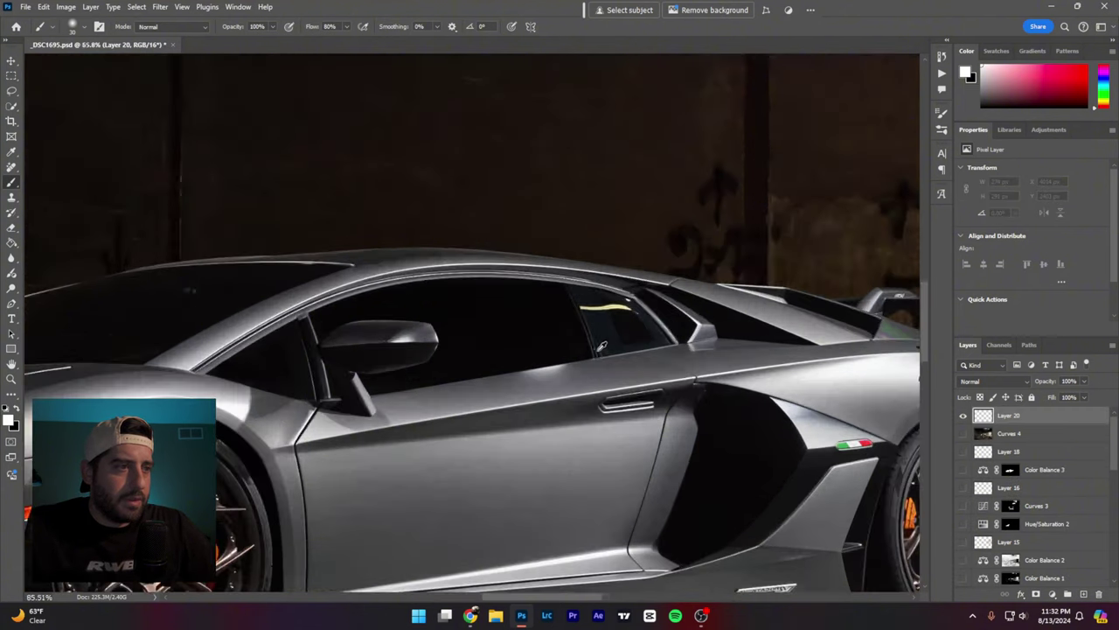
left_click_drag(518, 358, 552, 426)
left_click_drag(582, 385, 534, 354)
mouse_move(627, 263)
left_mouse_down()
mouse_move(530, 306)
mouse_move(634, 259)
left_mouse_up()
key("ctrl+z")
key("ctrl+z")
Step: Show Curves 1, Layer 10 and Layer 11 in the car group and review the whole image
scroll(969, 487, "down", 6)
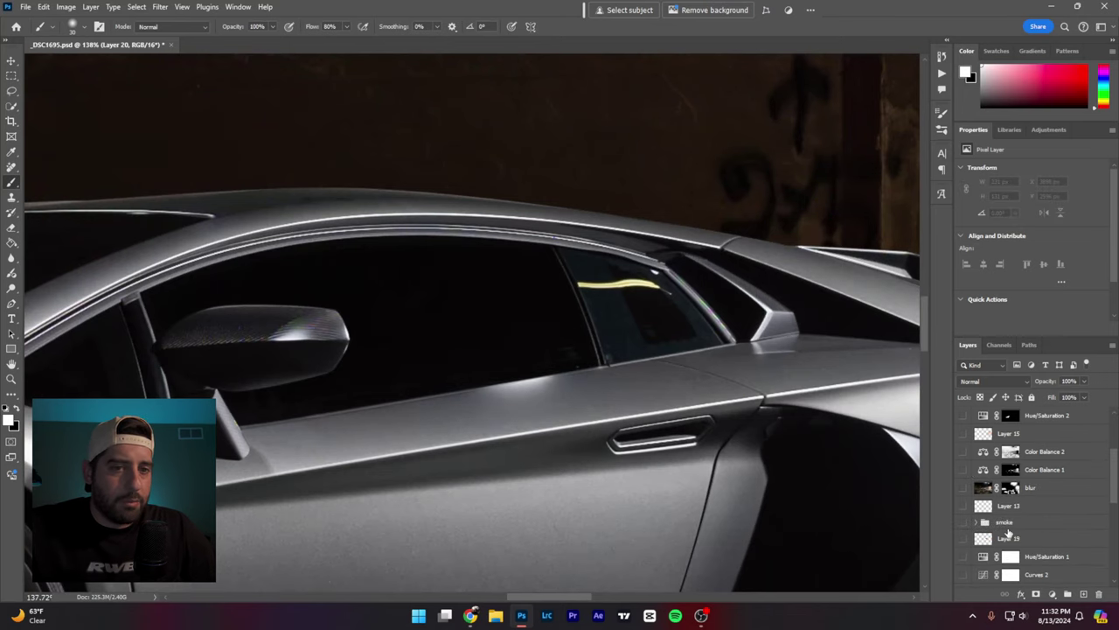
left_click_drag(964, 464, 966, 426)
scroll(700, 439, "down", 6)
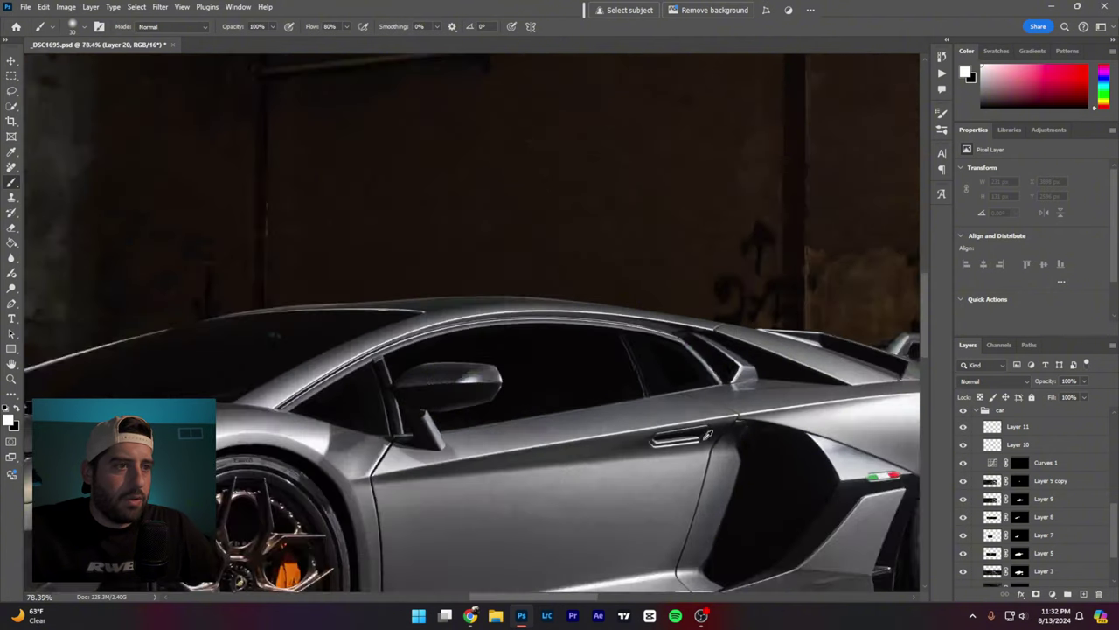
scroll(681, 440, "down", 3)
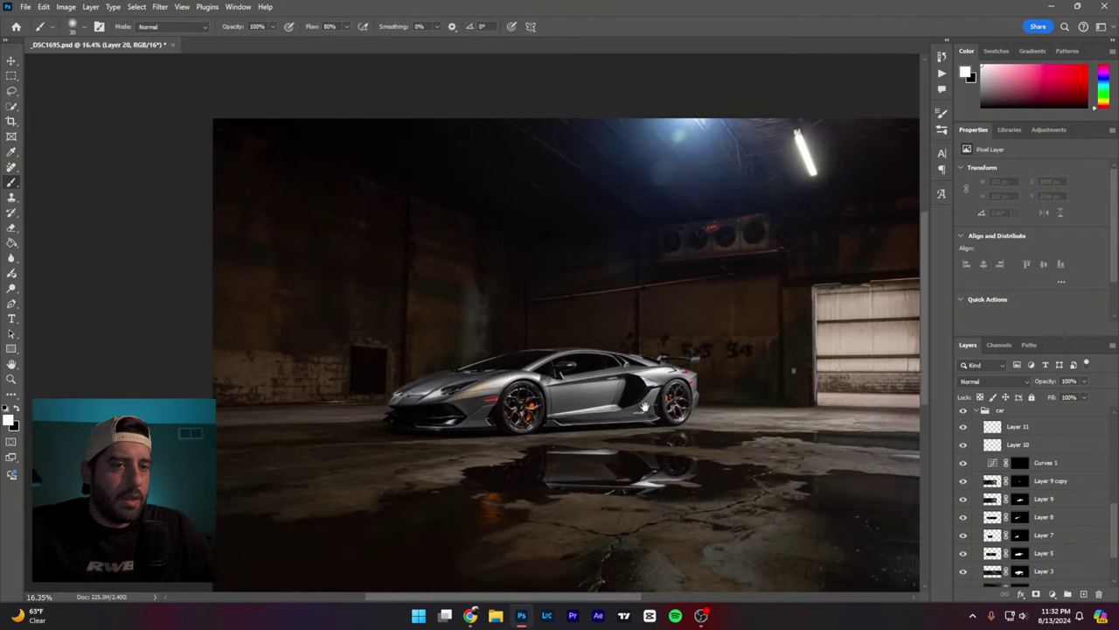
scroll(565, 403, "down", 1)
scroll(997, 490, "up", 3)
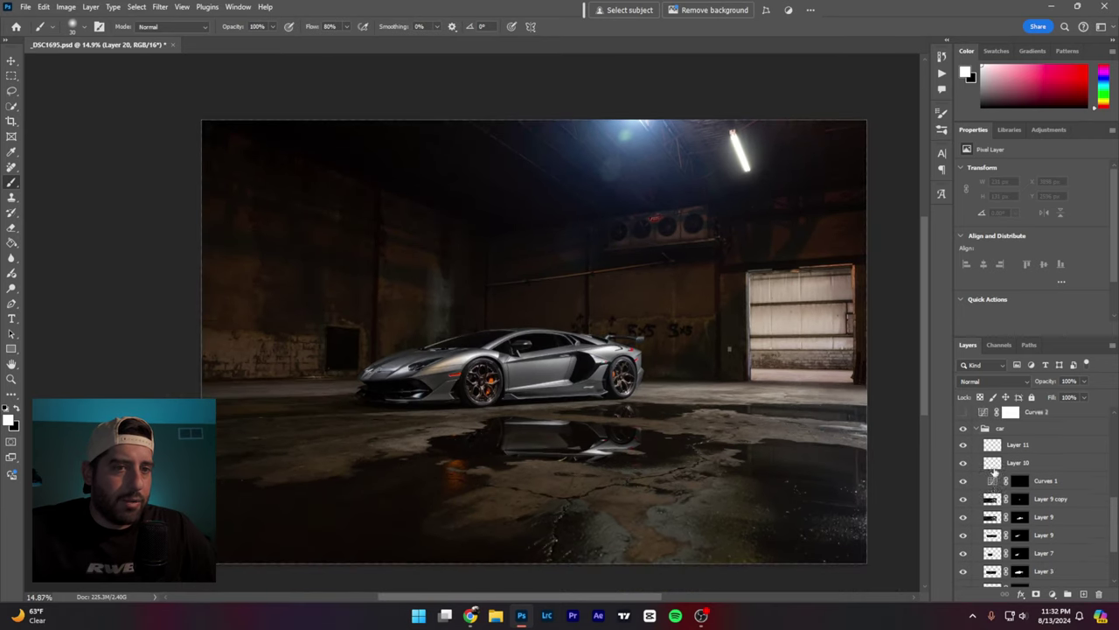
scroll(436, 381, "up", 1)
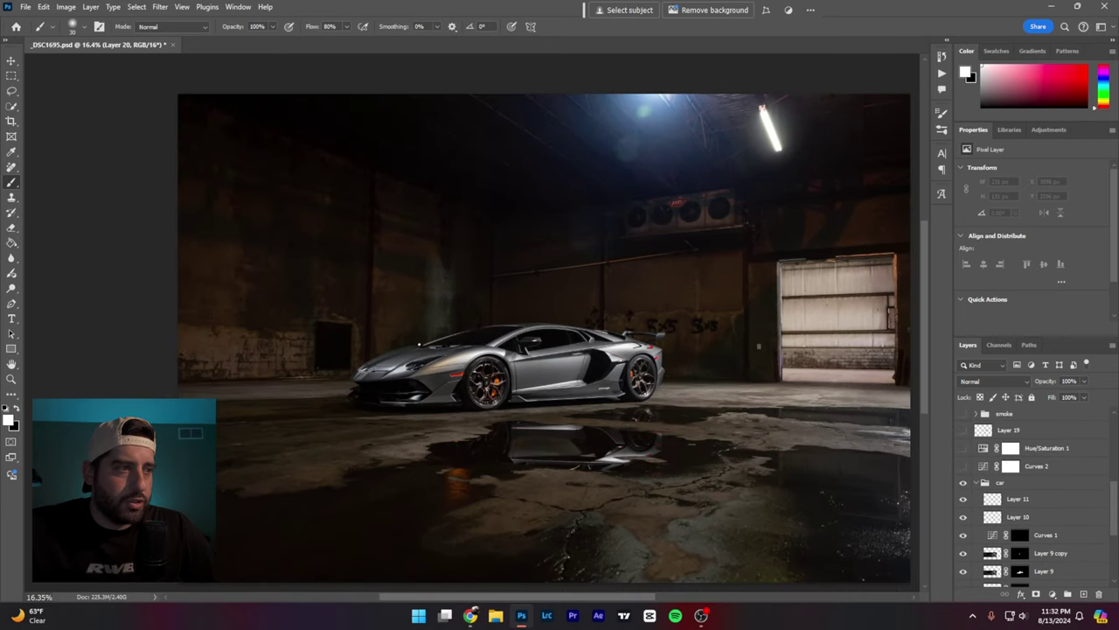
Step: Circle the car's front fender and its rear wing area with white brush strokes on Layer 20, then undo both
mouse_move(429, 351)
left_mouse_down()
mouse_move(406, 395)
mouse_move(481, 367)
mouse_move(422, 350)
left_mouse_up()
mouse_move(625, 331)
left_mouse_down()
mouse_move(598, 339)
mouse_move(658, 362)
mouse_move(613, 328)
left_mouse_up()
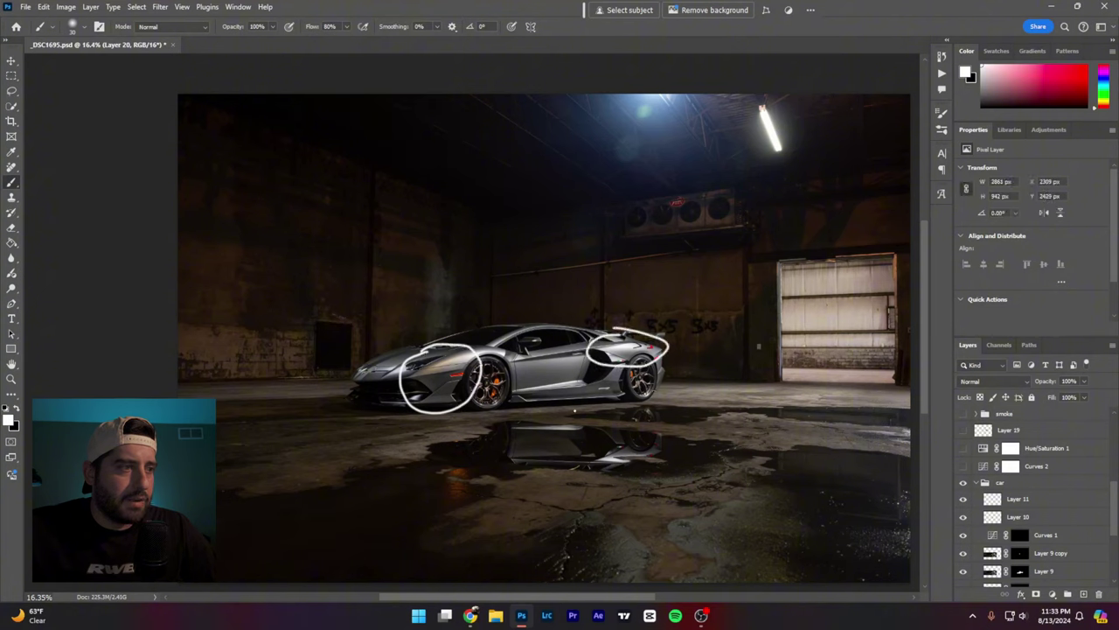
key("ctrl+z")
key("ctrl+z")
Step: Toggle Curves 2, Hue/Saturation 1 and Layer 19 to compare the image, leaving Curves 2 and Hue/Saturation 1 shown
scroll(1025, 513, "up", 2)
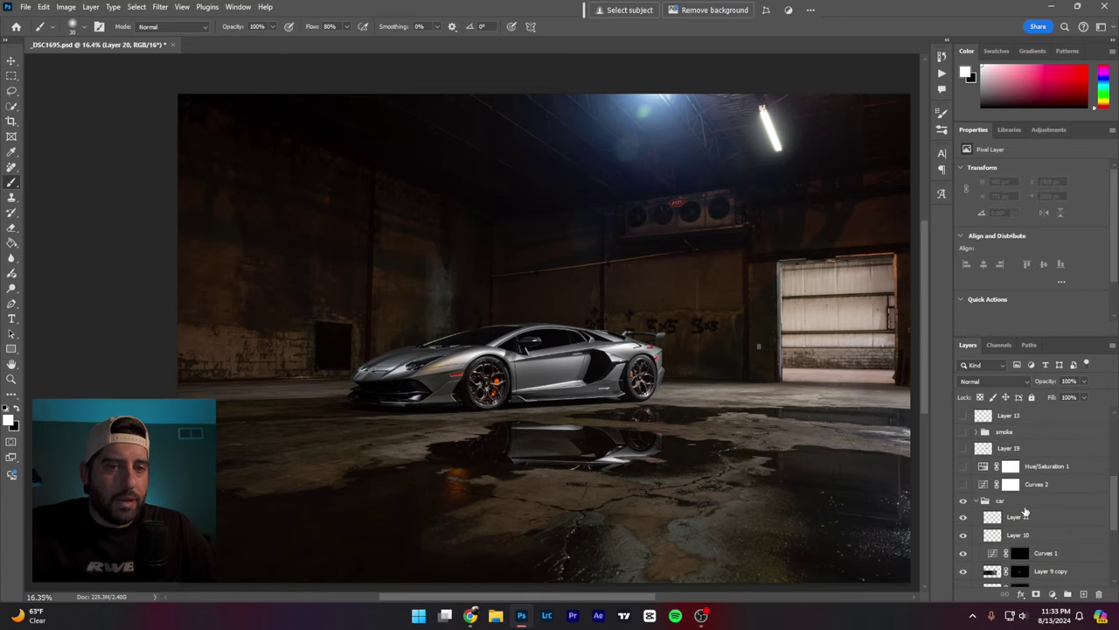
scroll(1024, 512, "down", 1)
left_click(963, 465)
left_click(964, 449)
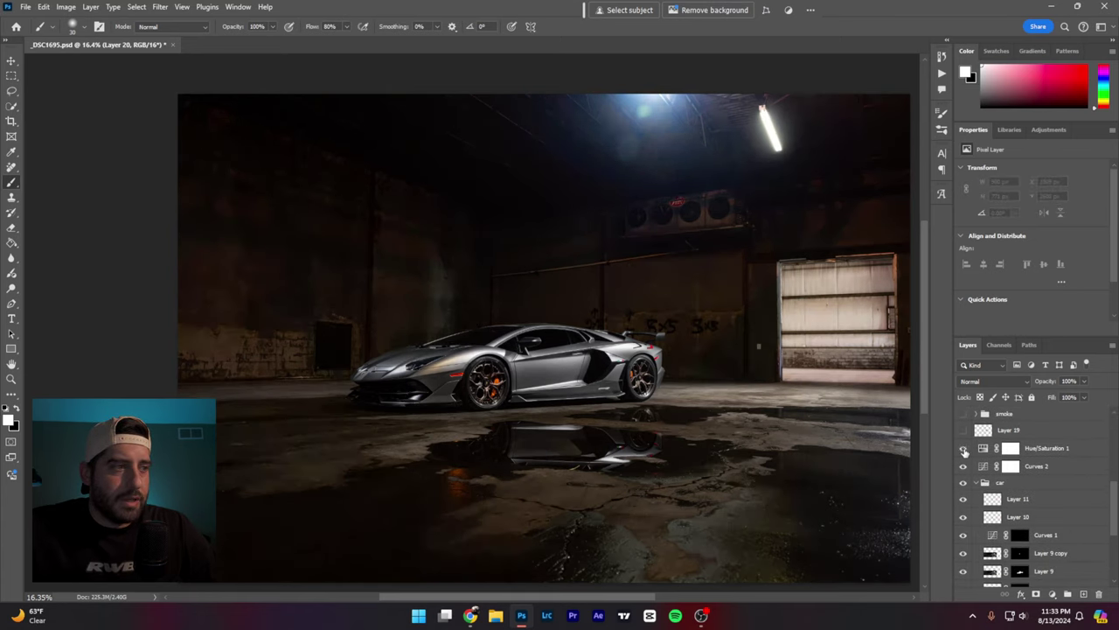
left_click(963, 430)
left_click_drag(963, 432, 964, 468)
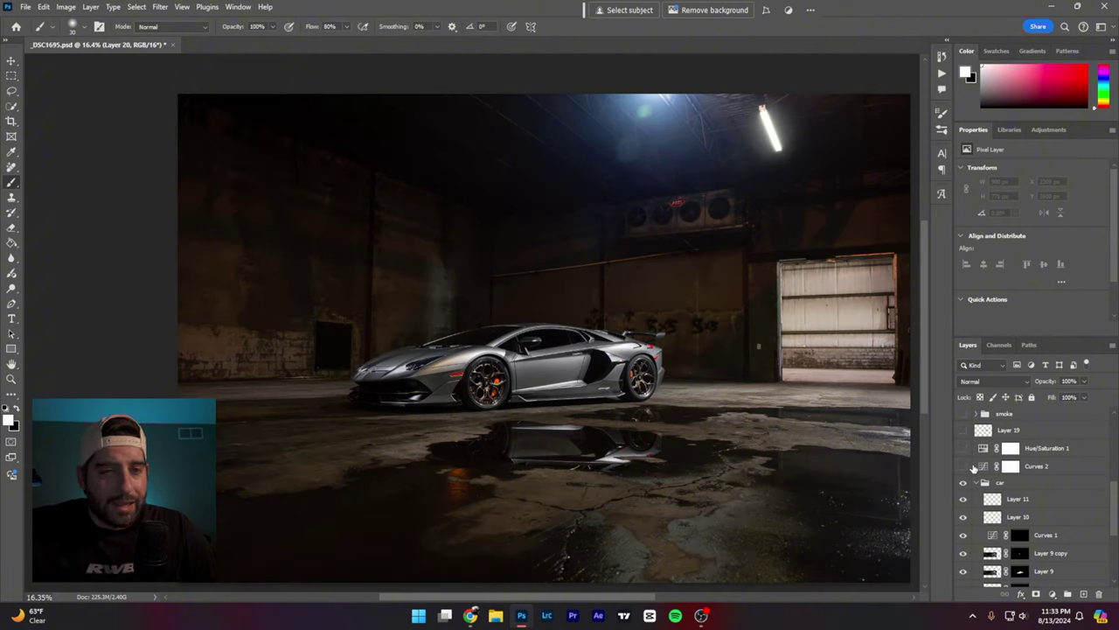
left_click(963, 466)
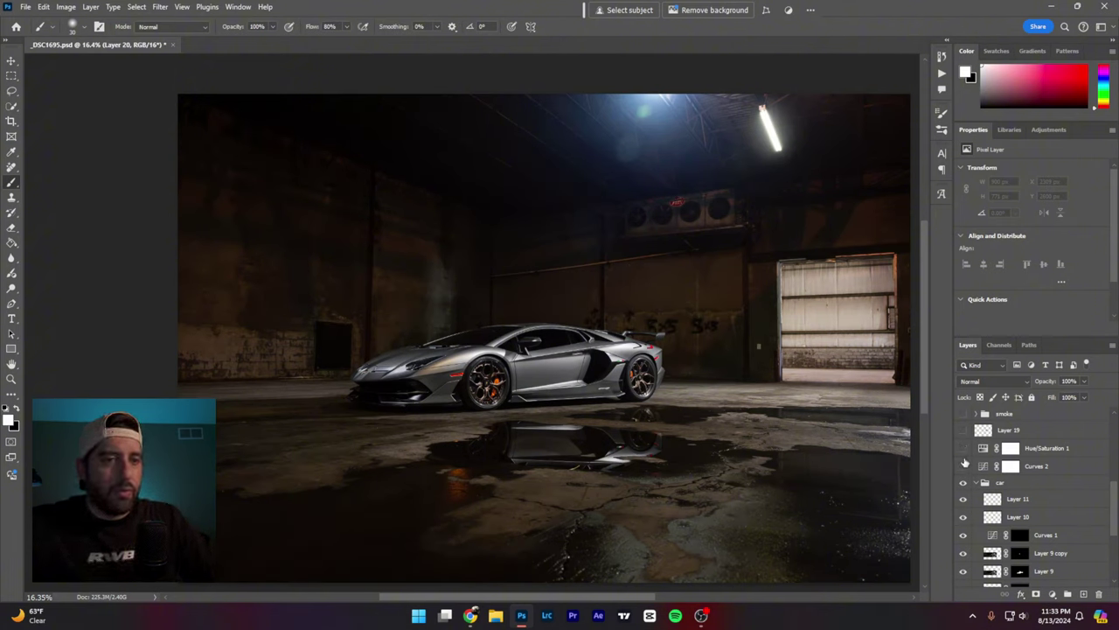
left_click(964, 448)
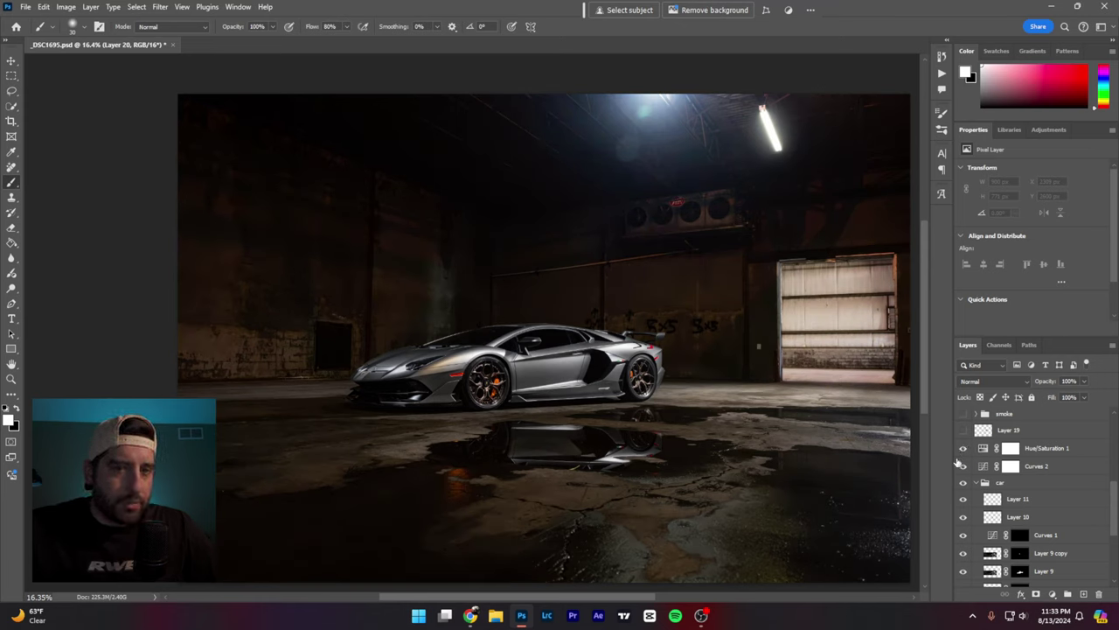
Step: Toggle Layer 19 to compare the wall graffiti behind the car, and leave the layer shown
scroll(970, 476, "up", 2)
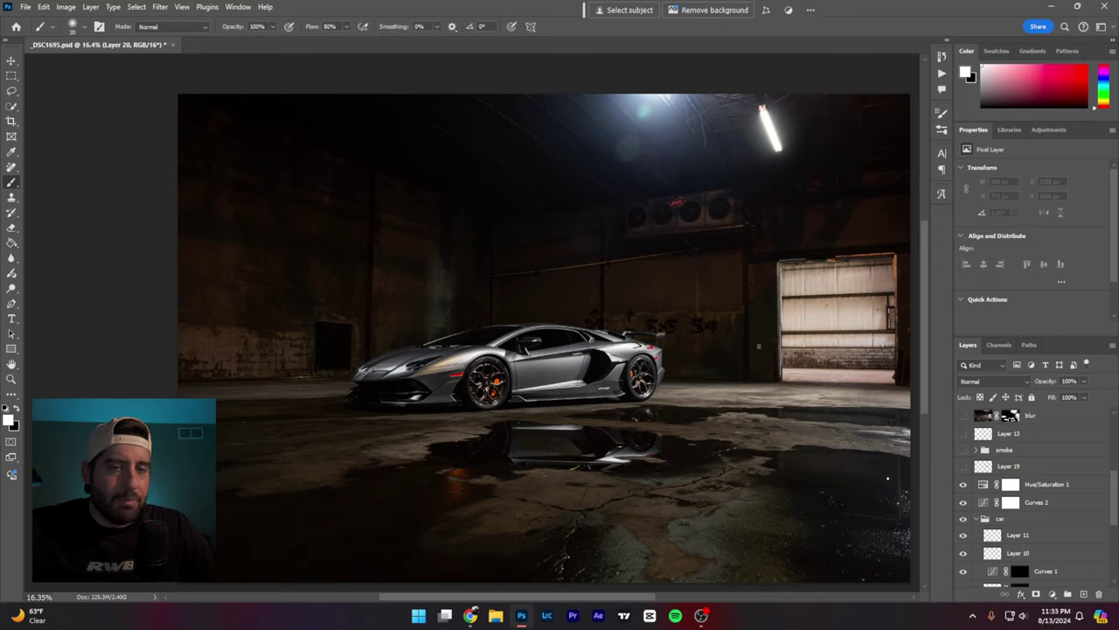
scroll(1084, 479, "up", 1)
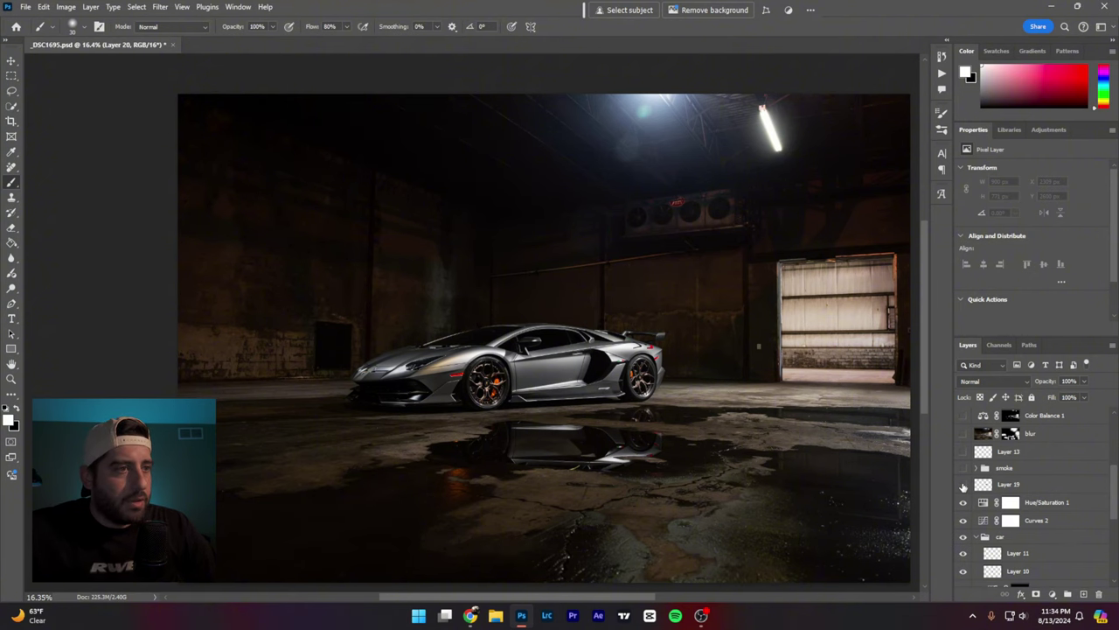
scroll(657, 310, "up", 2)
scroll(658, 310, "up", 2)
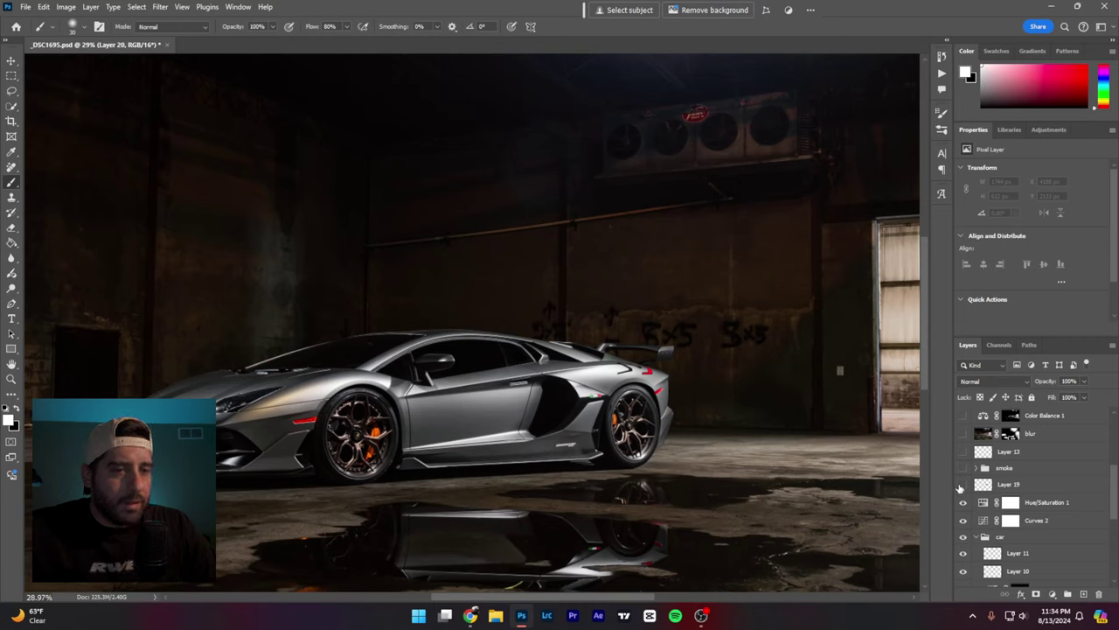
left_click(963, 489)
left_click(962, 489)
left_click(963, 486)
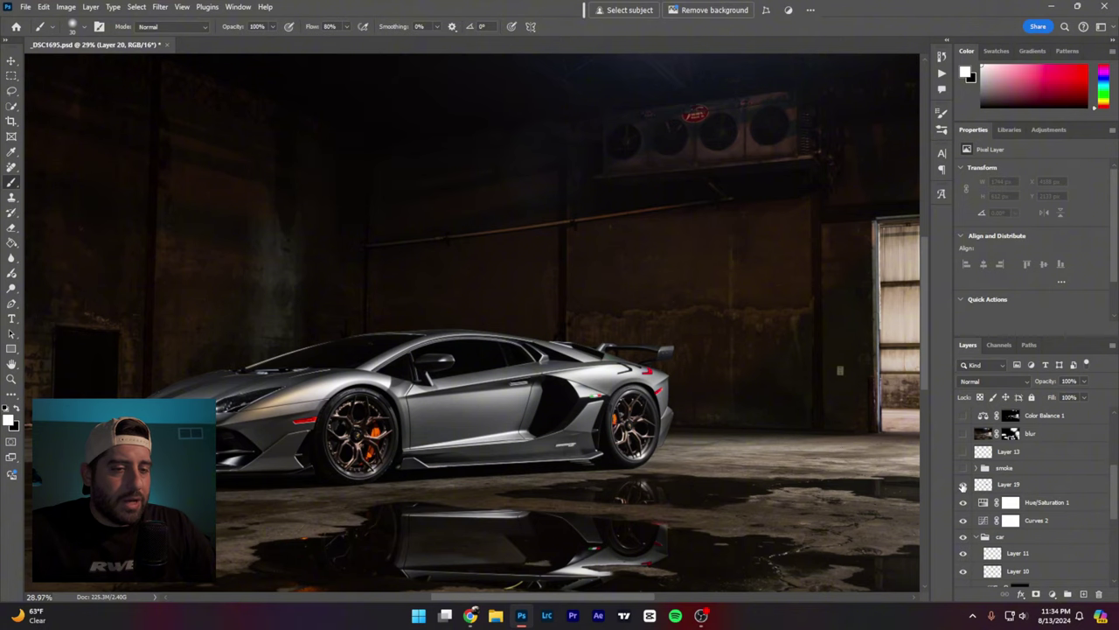
Step: Expand the smoke group and show it with its Fog 11 layer across the warehouse
key("ctrl+minus")
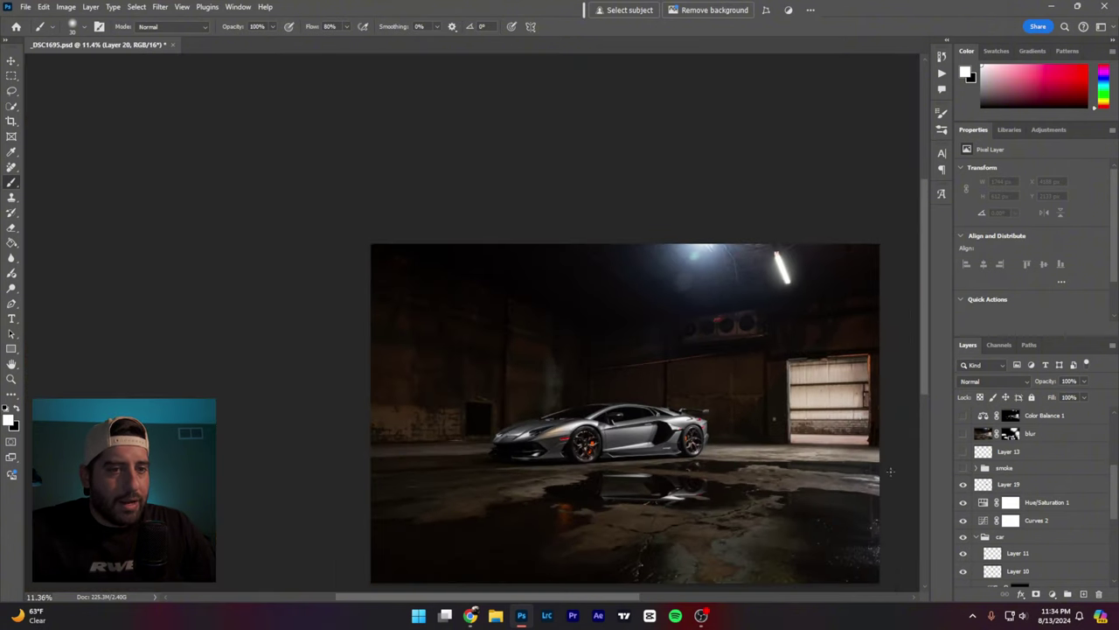
left_click(964, 468)
left_click(964, 468)
left_click(977, 469)
scroll(997, 463, "down", 1)
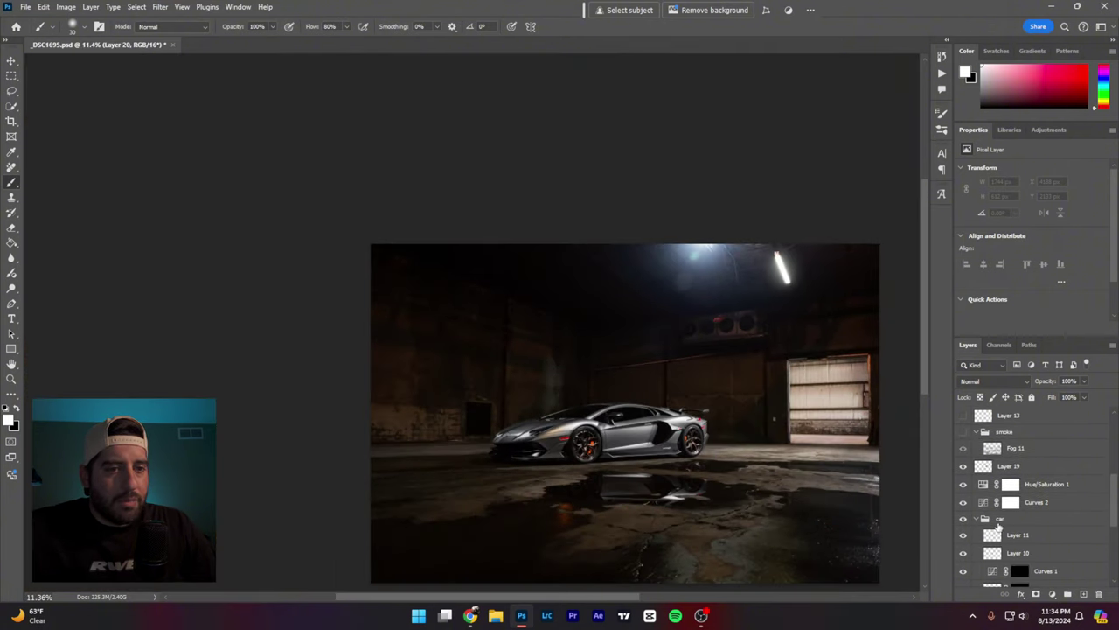
scroll(1002, 459, "up", 2)
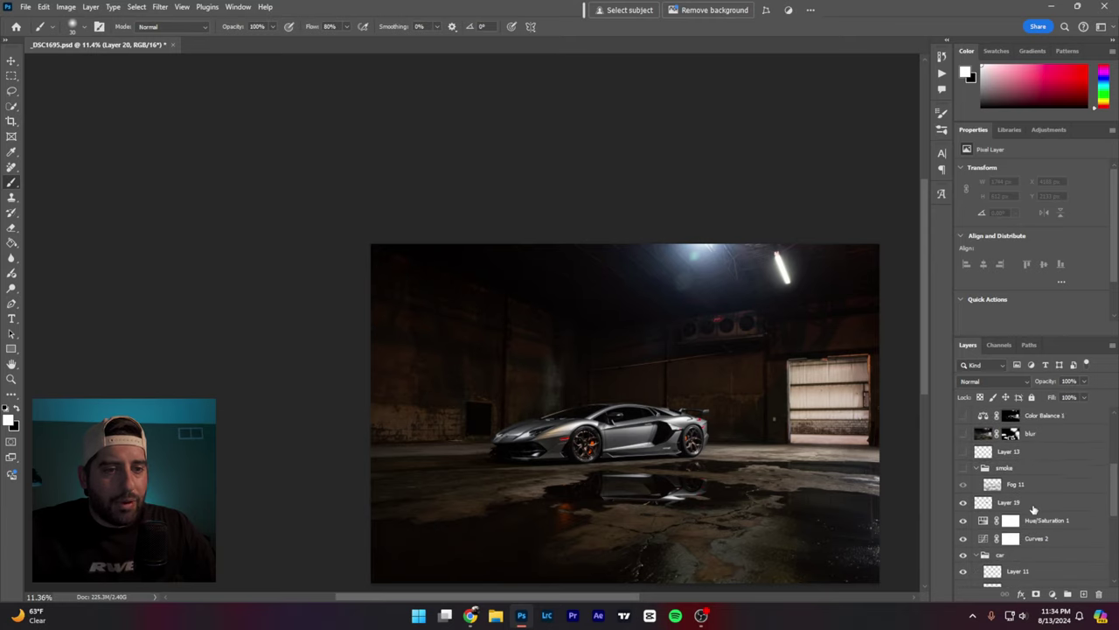
scroll(999, 468, "down", 1)
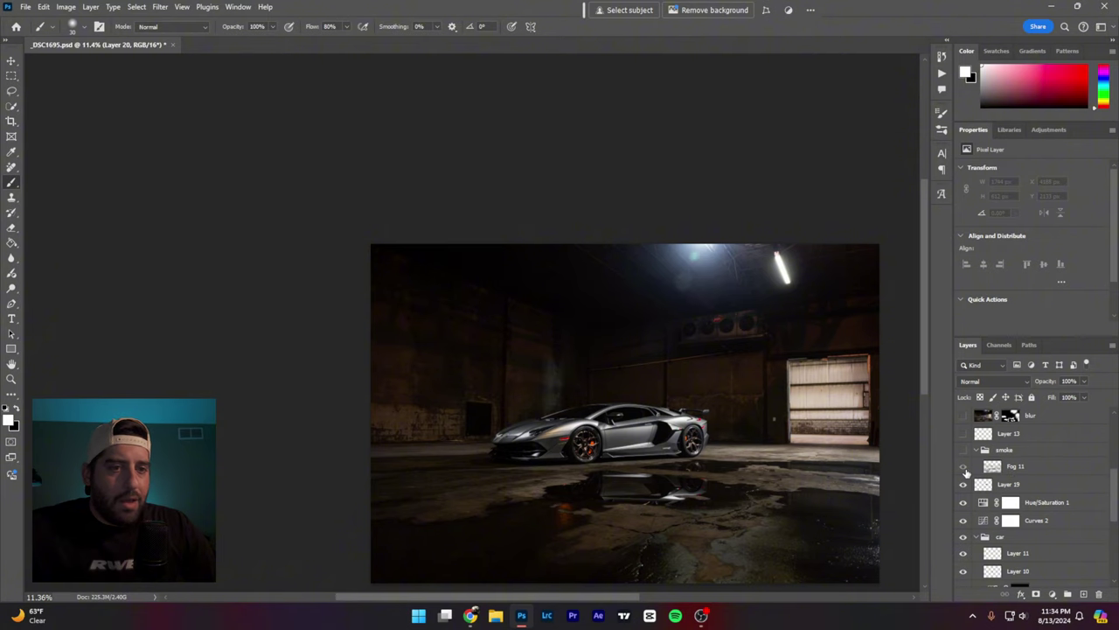
left_click(963, 467)
left_click_drag(856, 457, 817, 422)
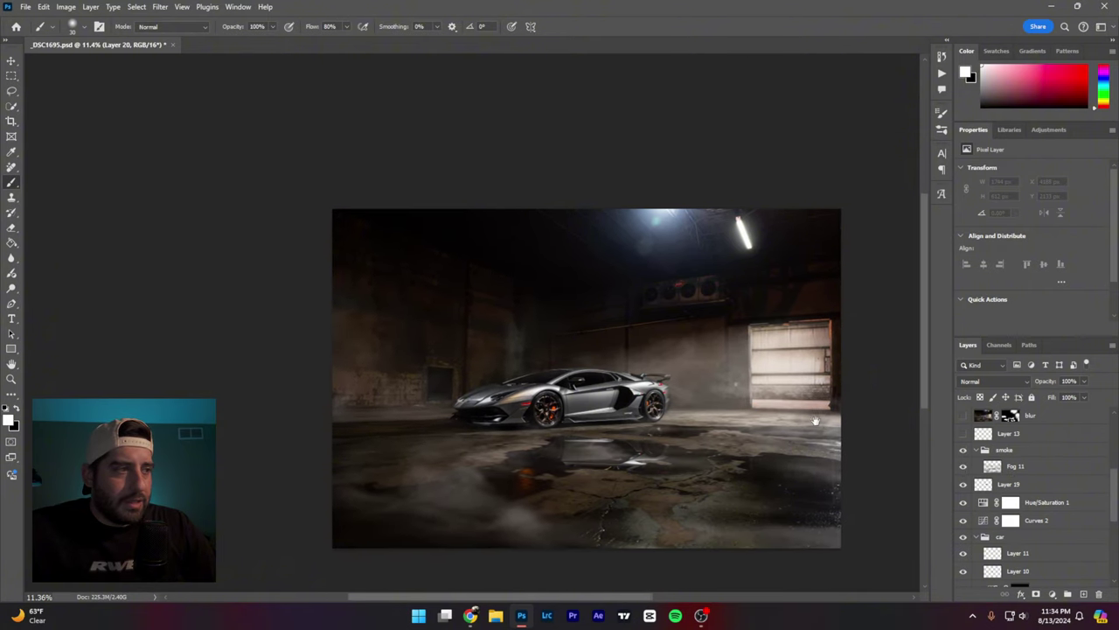
scroll(700, 404, "up", 1)
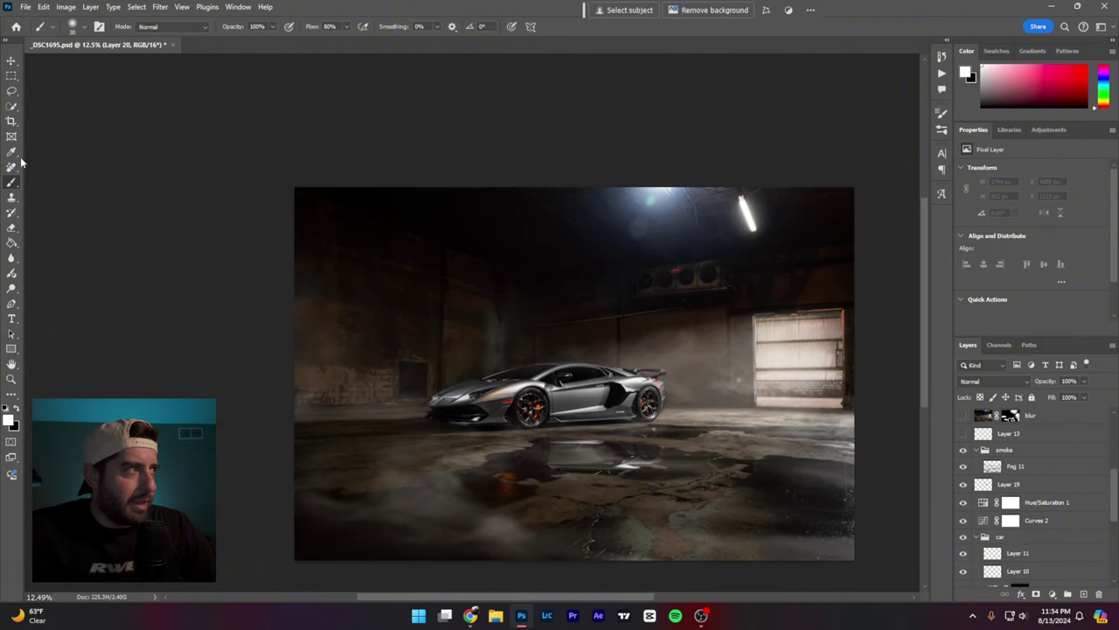
Step: Mark the smoke behind the car on Layer 20 with two white ovals and two lines running from the garage door
mouse_move(635, 328)
left_mouse_down()
mouse_move(563, 340)
mouse_move(671, 369)
mouse_move(635, 326)
left_mouse_up()
mouse_move(654, 374)
left_mouse_down()
mouse_move(755, 363)
mouse_move(805, 389)
left_mouse_up()
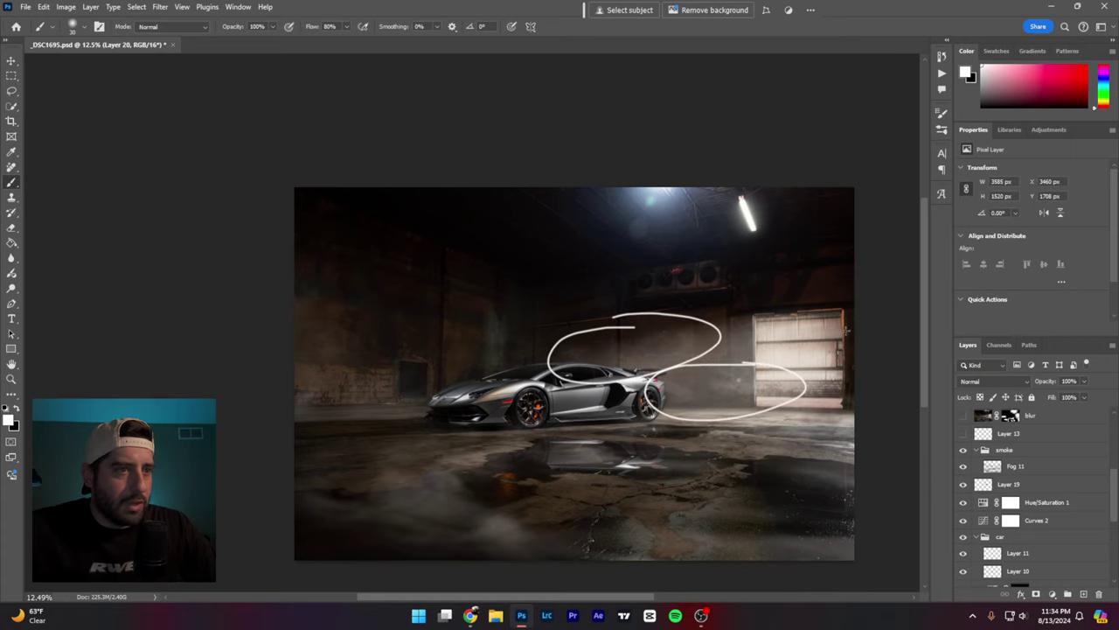
left_click_drag(787, 309, 554, 353)
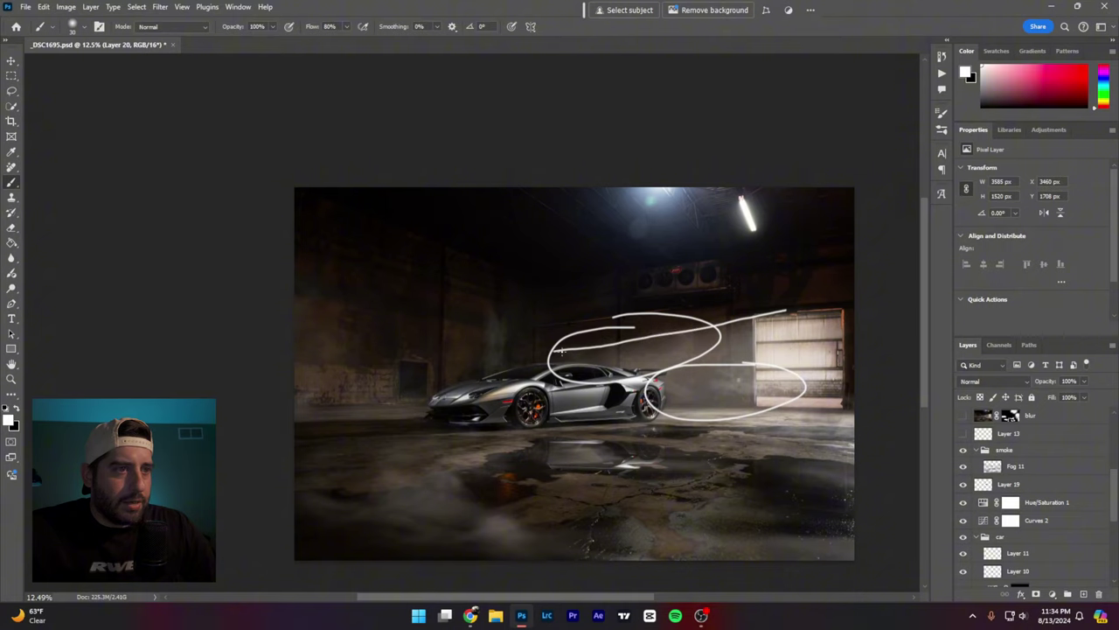
left_click_drag(850, 398, 576, 436)
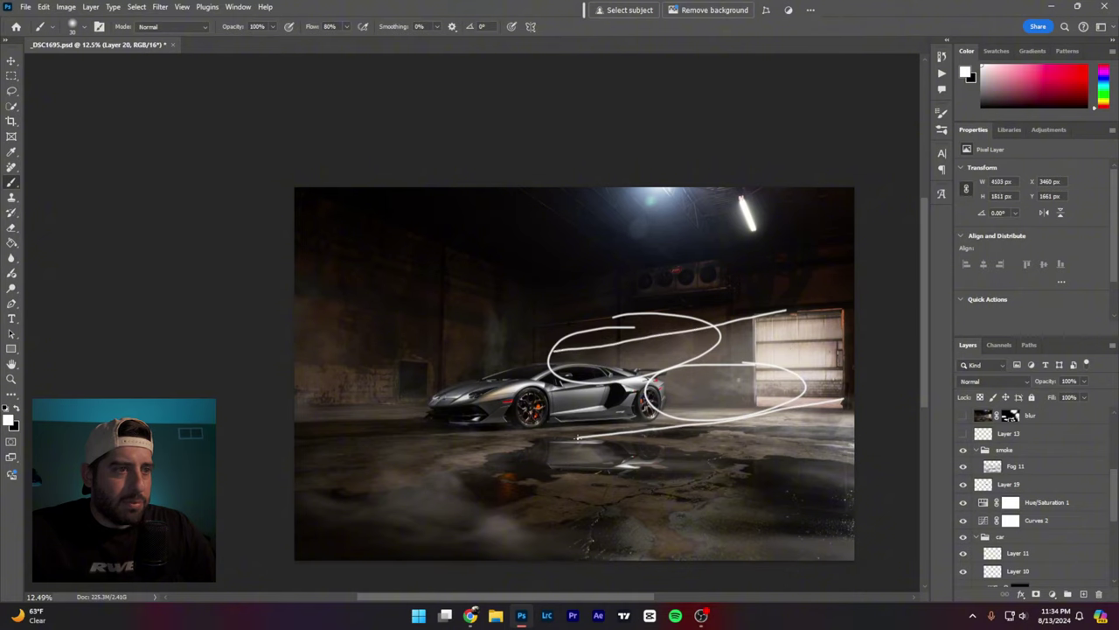
Step: Outline the smoke along the wall ahead of the car and across the foreground floor with white brush strokes
mouse_move(327, 282)
left_mouse_down()
mouse_move(294, 285)
mouse_move(290, 343)
left_mouse_up()
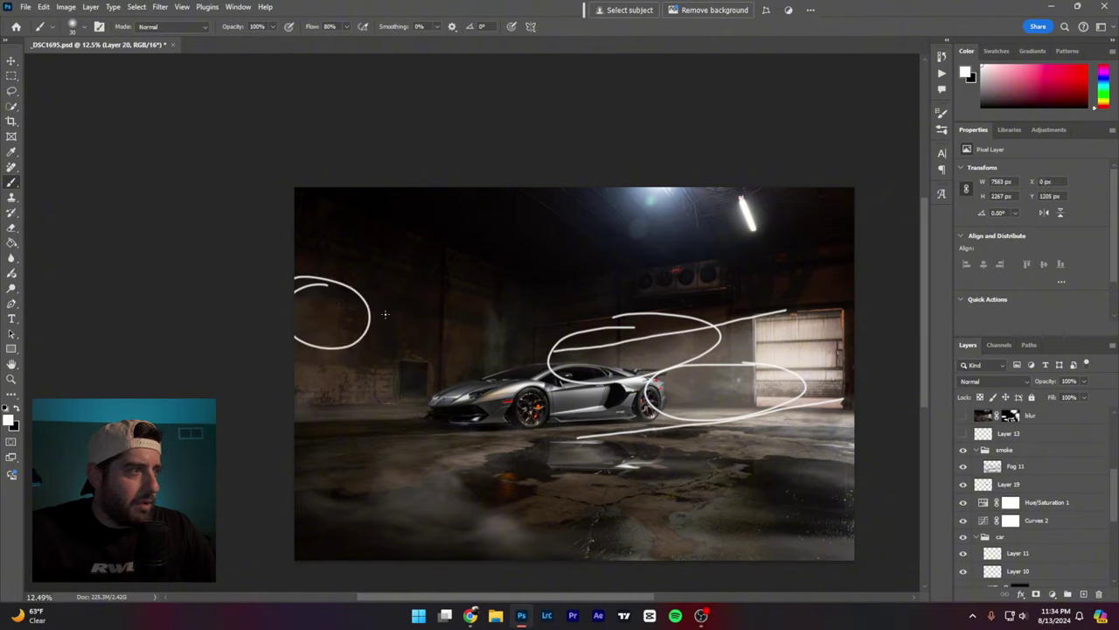
mouse_move(491, 319)
left_mouse_down()
mouse_move(429, 357)
mouse_move(473, 323)
left_mouse_up()
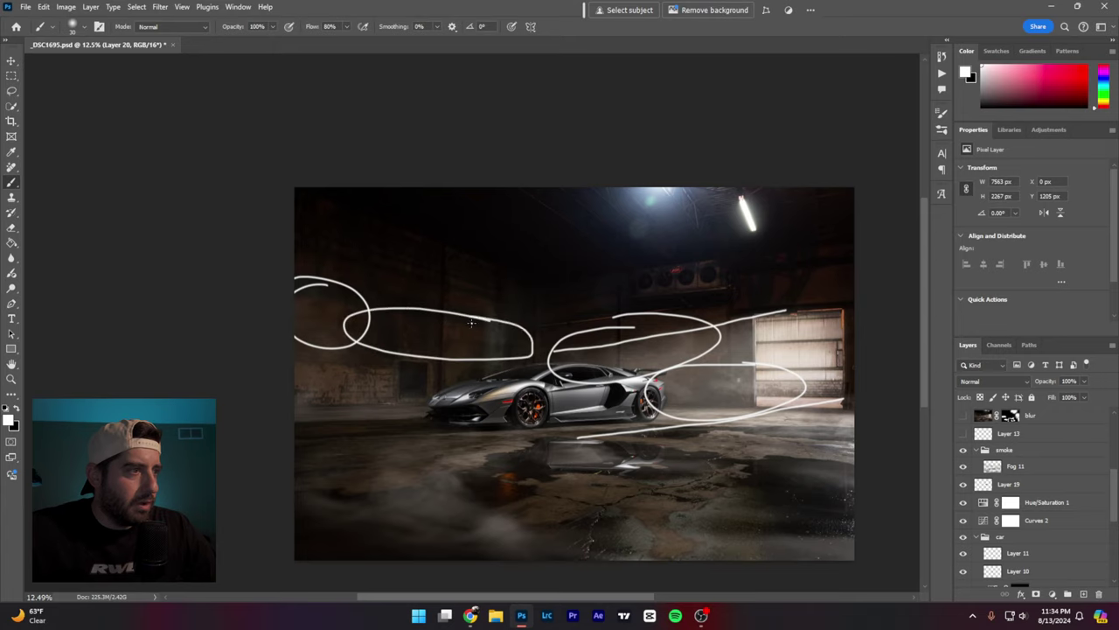
key("ctrl+z")
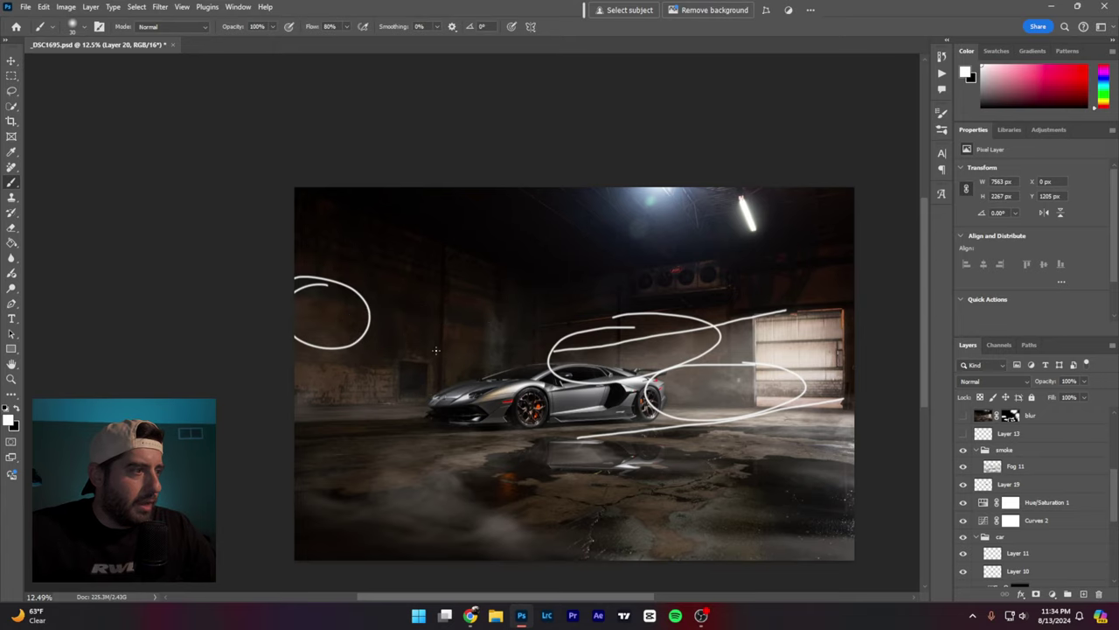
mouse_move(441, 383)
left_mouse_down()
mouse_move(302, 391)
mouse_move(453, 387)
left_mouse_up()
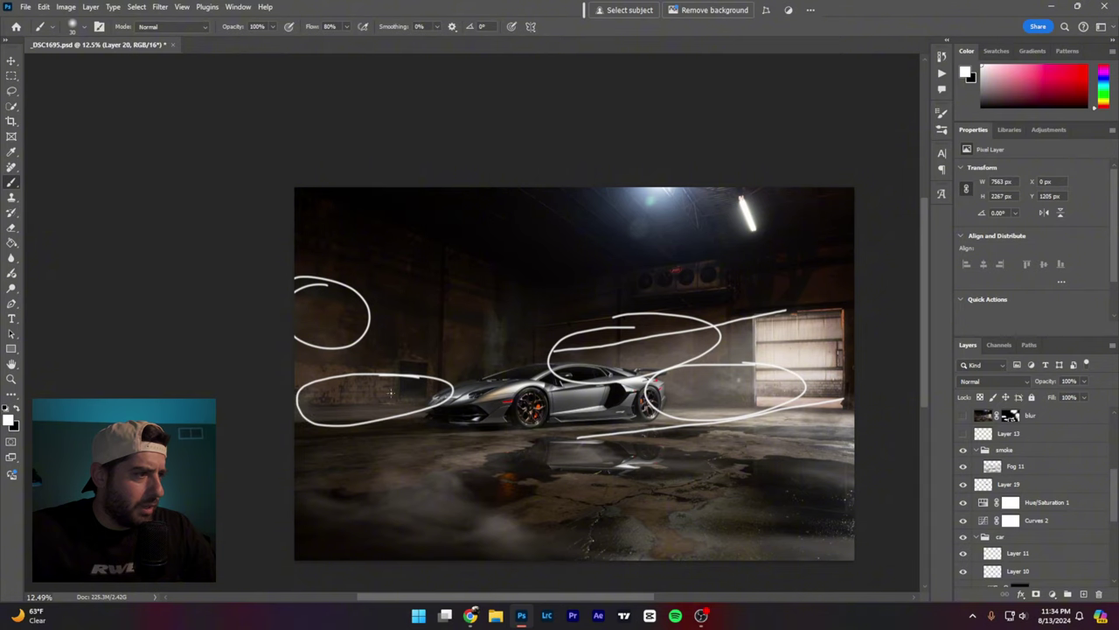
mouse_move(414, 429)
left_mouse_down()
mouse_move(307, 462)
mouse_move(381, 551)
mouse_move(567, 557)
mouse_move(724, 538)
mouse_move(728, 521)
mouse_move(622, 464)
mouse_move(424, 428)
mouse_move(505, 436)
mouse_move(650, 493)
mouse_move(837, 505)
mouse_move(904, 461)
mouse_move(857, 422)
mouse_move(818, 412)
mouse_move(607, 427)
left_mouse_up()
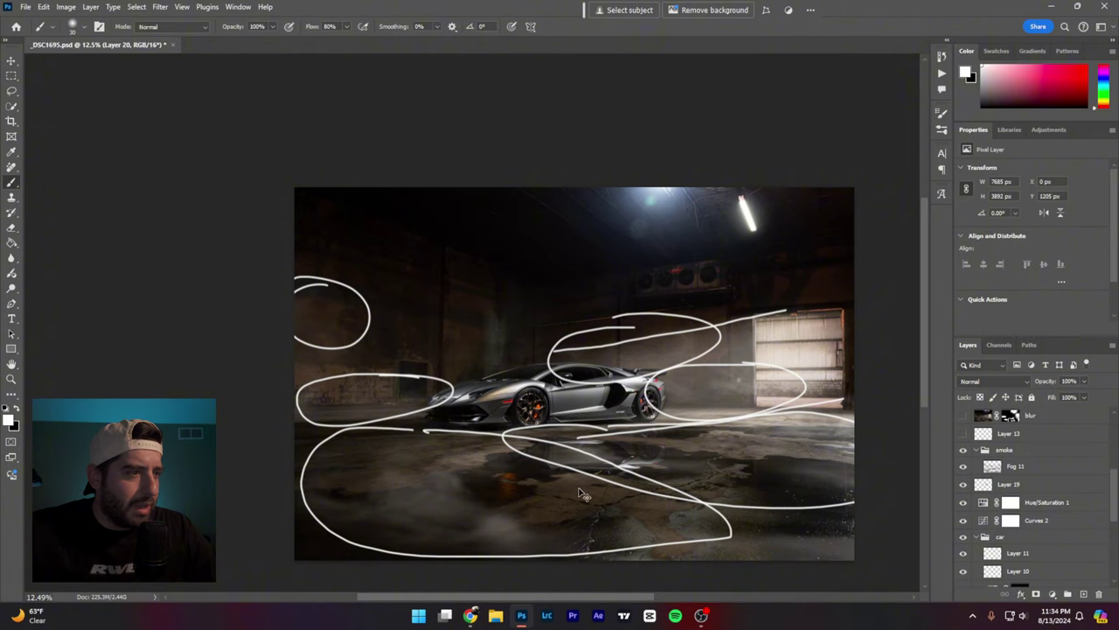
Step: Undo all the white smoke markings and circle the whole foreground floor with one white stroke on Layer 20
key("ctrl+z")
key("ctrl+z")
key("ctrl+z")
key("ctrl+z")
key("ctrl+z")
key("ctrl+z")
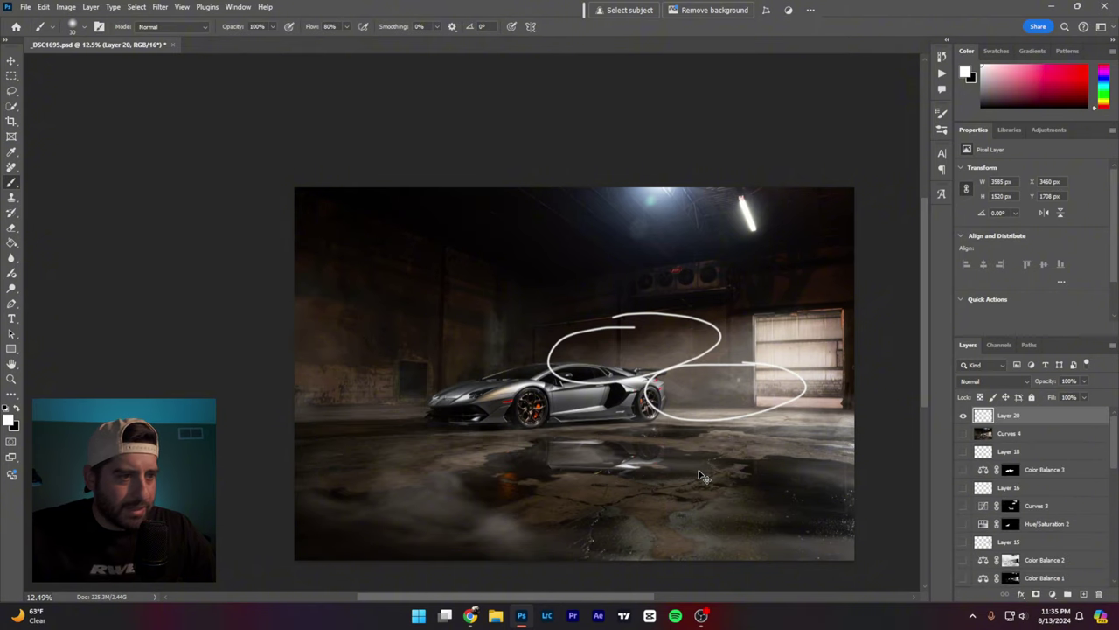
key("ctrl+z")
mouse_move(439, 431)
left_mouse_down()
mouse_move(300, 499)
mouse_move(564, 557)
mouse_move(872, 518)
mouse_move(696, 441)
mouse_move(414, 429)
left_mouse_up()
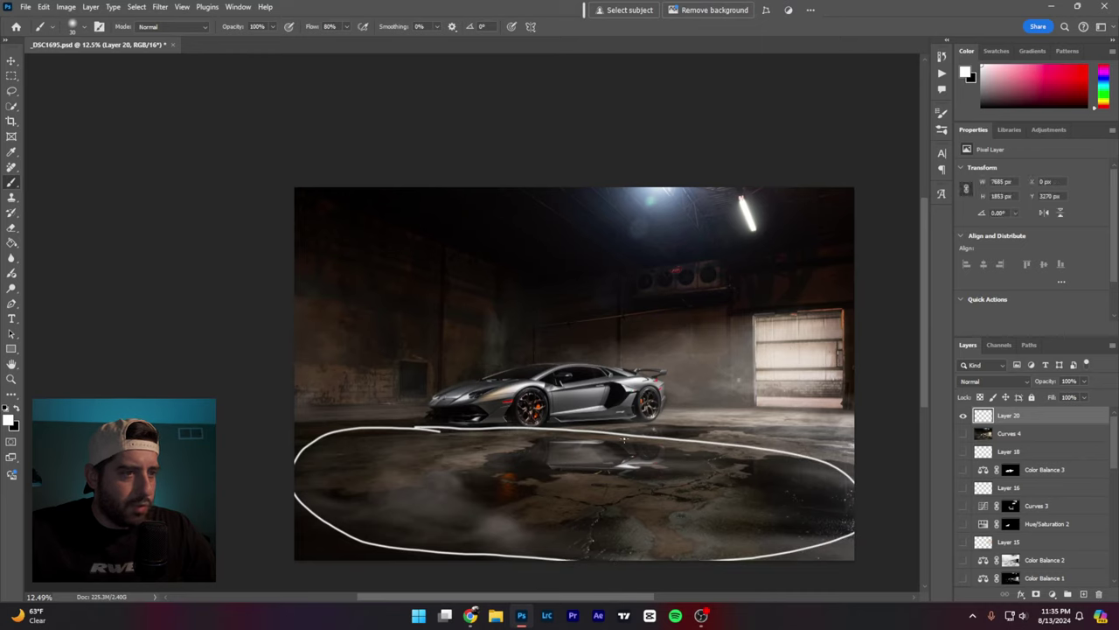
Step: Circle the floor patch in front of the garage door in white on Layer 20, and undo both floor markings
mouse_move(835, 409)
left_mouse_down()
mouse_move(752, 455)
mouse_move(797, 408)
left_mouse_up()
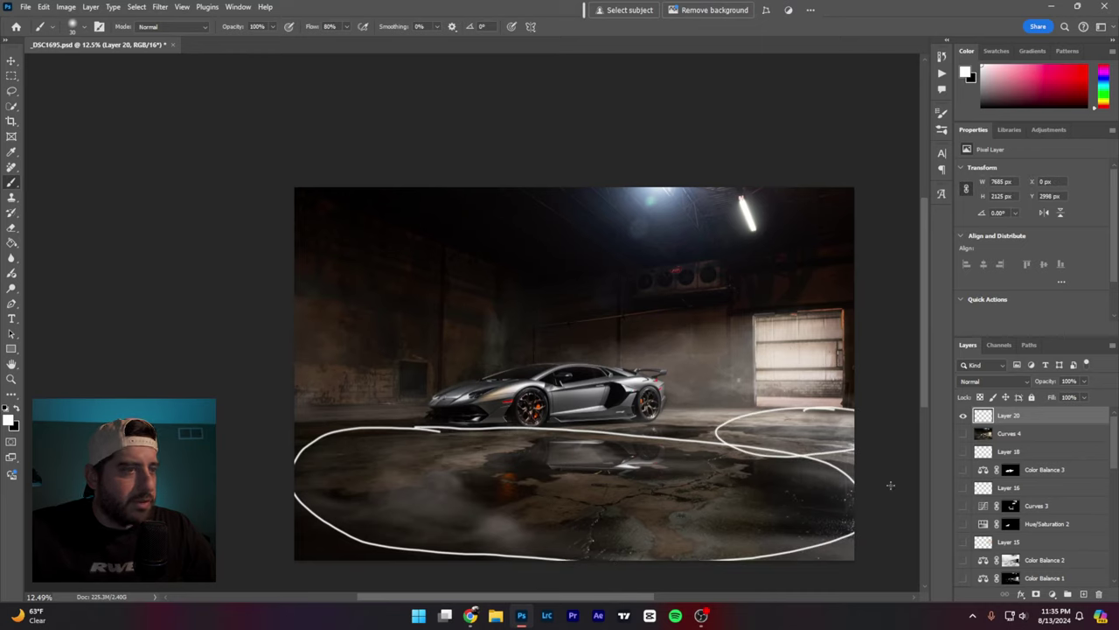
key("ctrl+z")
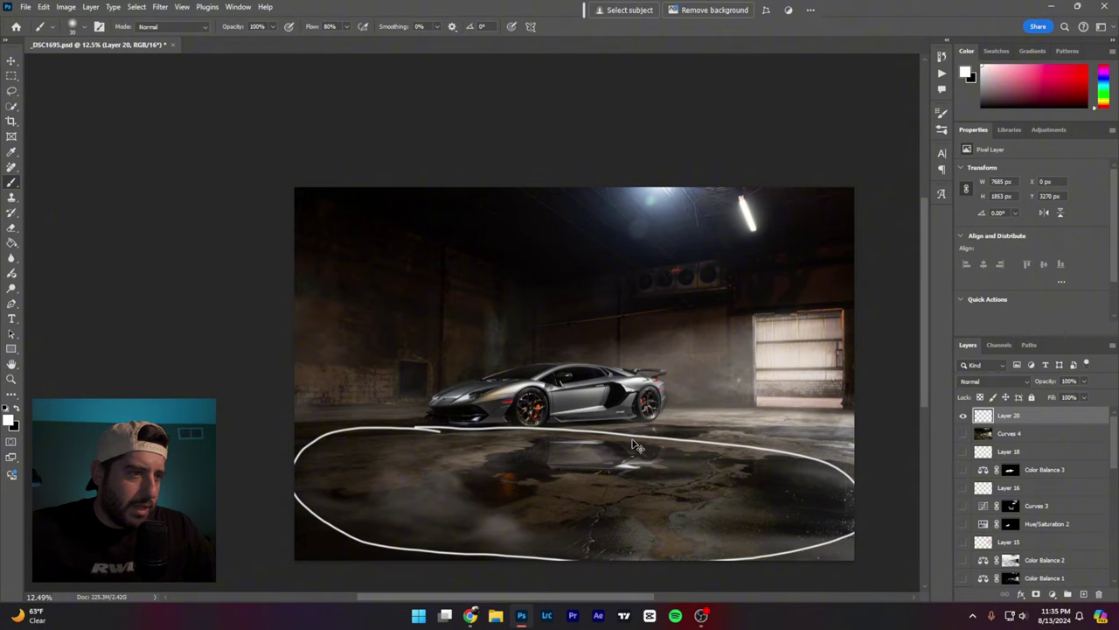
key("ctrl+z")
Step: Circle the floor beneath the car's front and rear wheels in white on Layer 20, and undo both circles
mouse_move(514, 416)
left_mouse_down()
mouse_move(495, 425)
mouse_move(525, 418)
left_mouse_up()
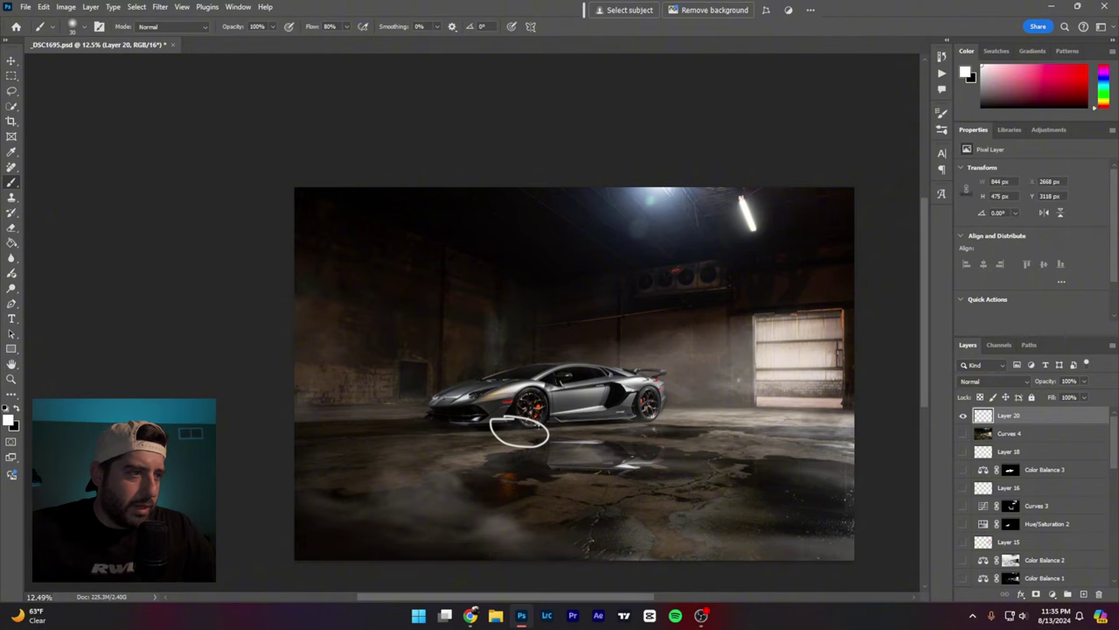
left_click_drag(639, 406, 657, 412)
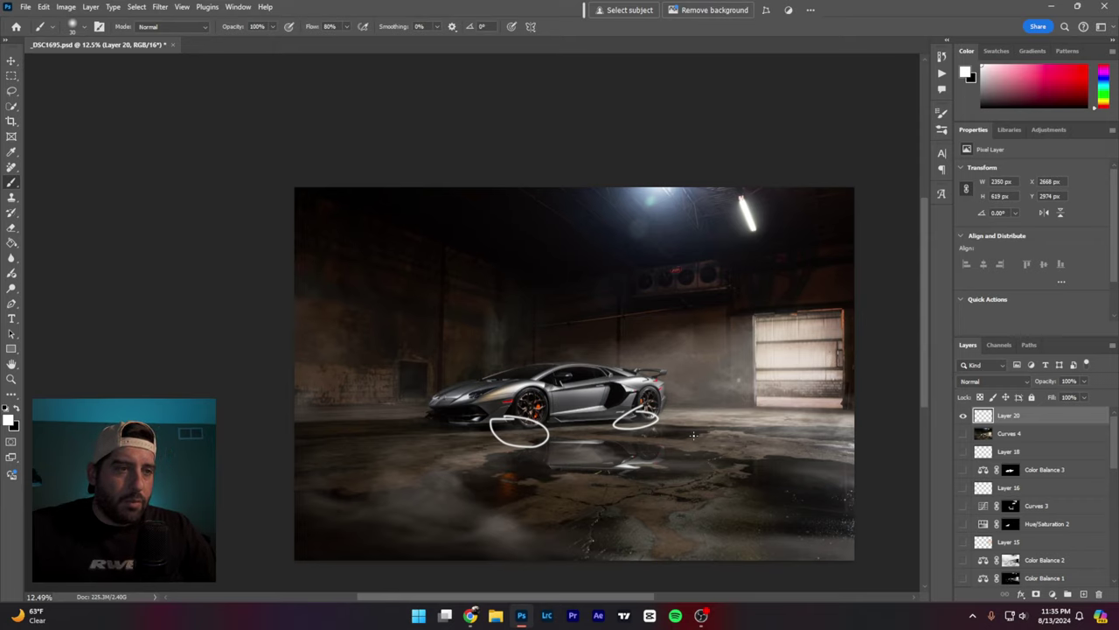
scroll(479, 406, "up", 1)
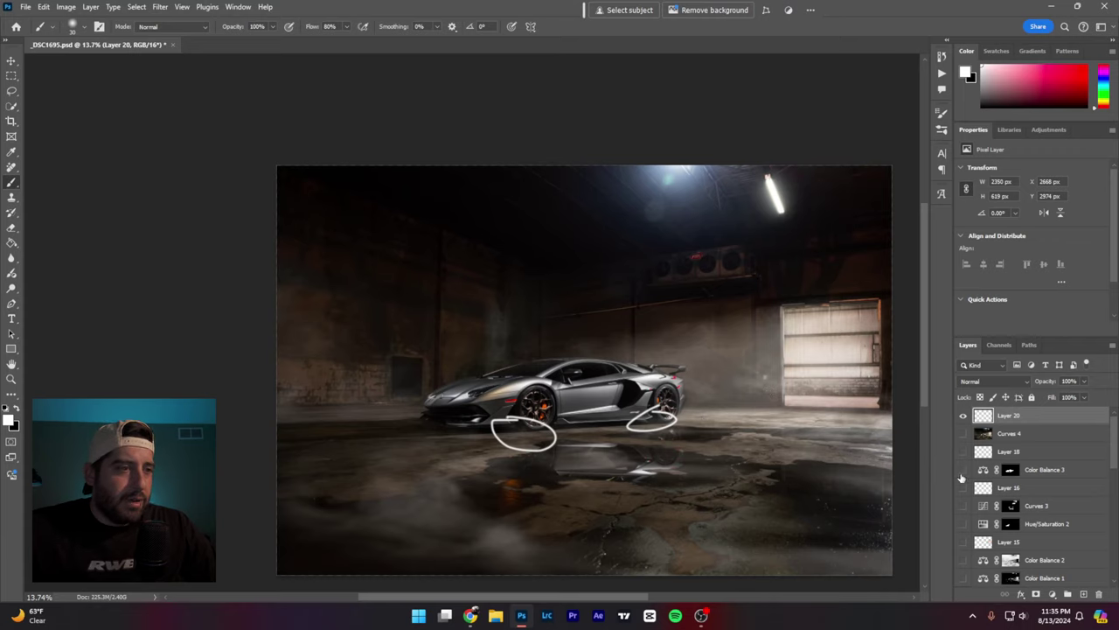
scroll(586, 437, "up", 1)
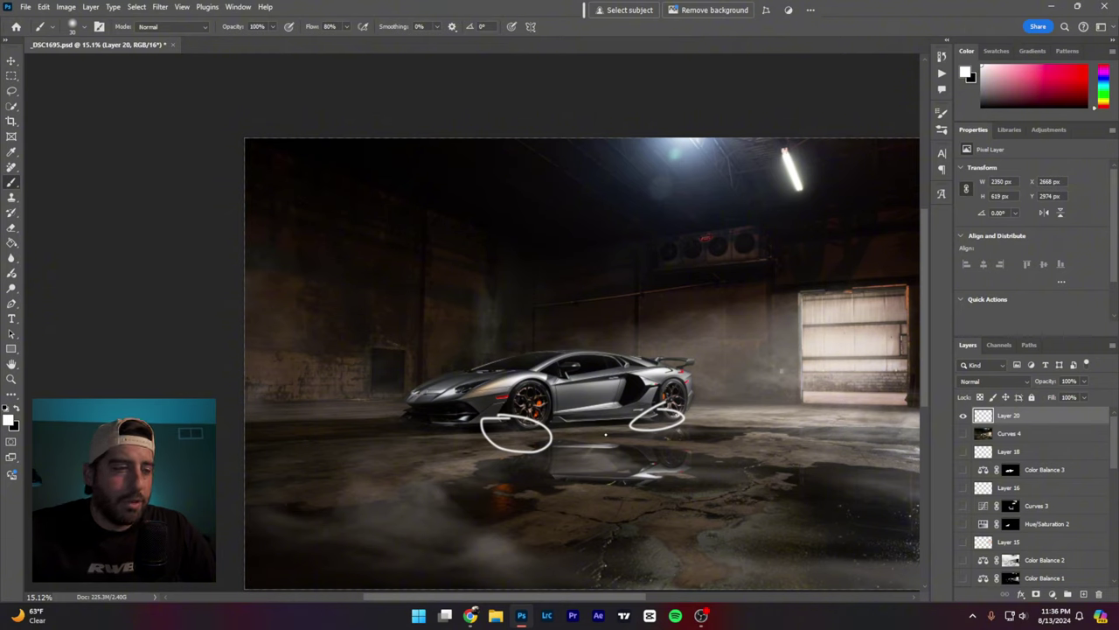
left_click_drag(647, 404, 612, 365)
key("ctrl+z")
key("ctrl+z")
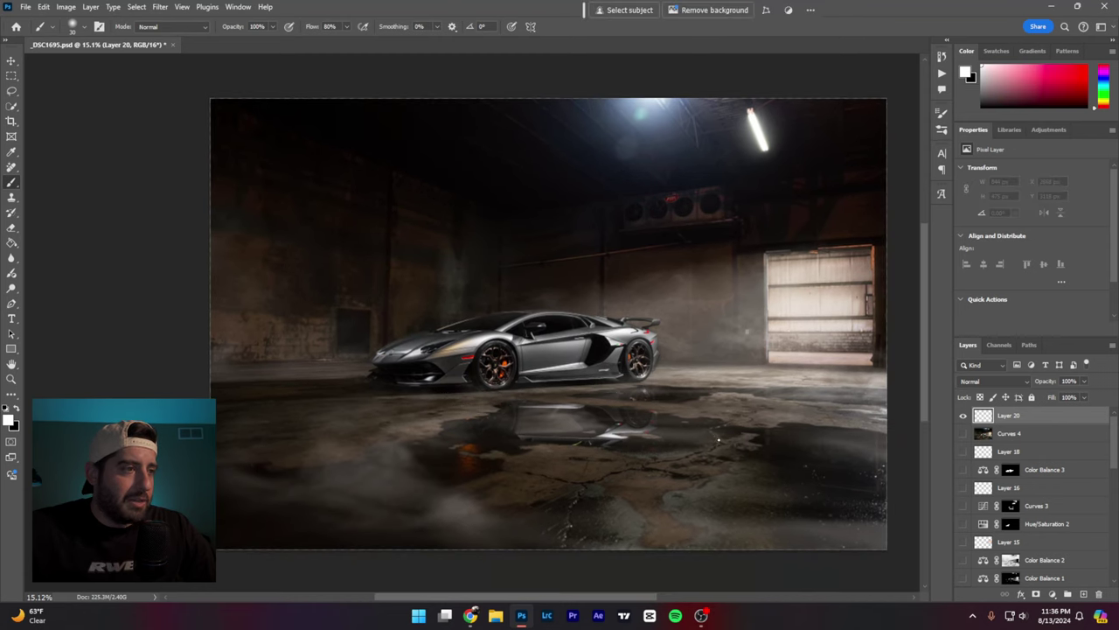
Step: Show Layer 13 and toggle its visibility to compare the light rays below the ceiling lamp
scroll(1014, 490, "down", 3)
left_click(963, 505)
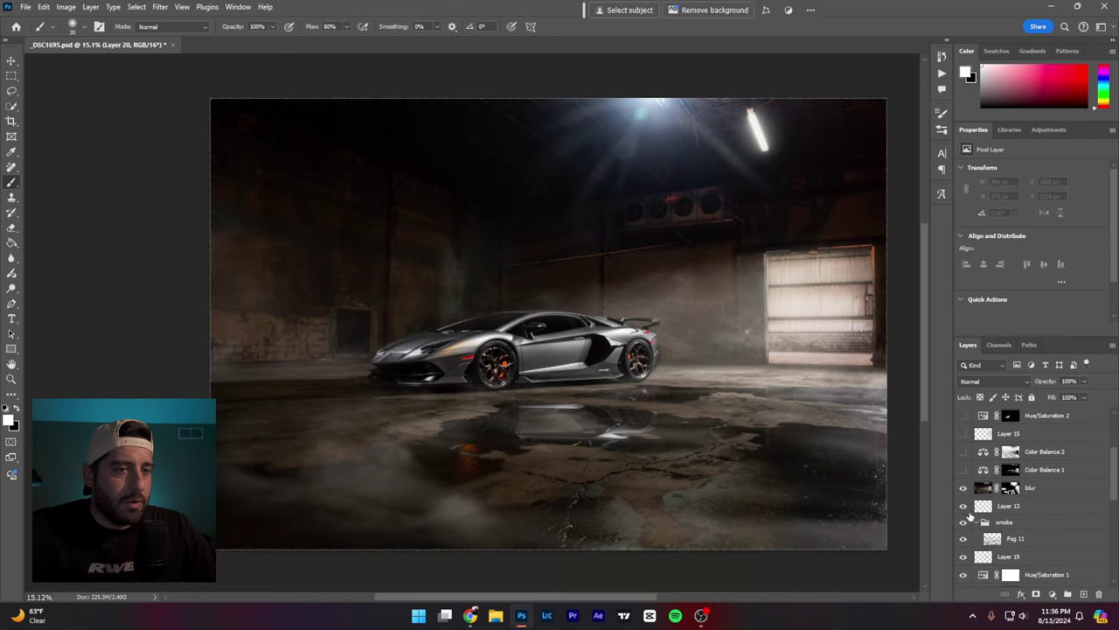
left_click(963, 506)
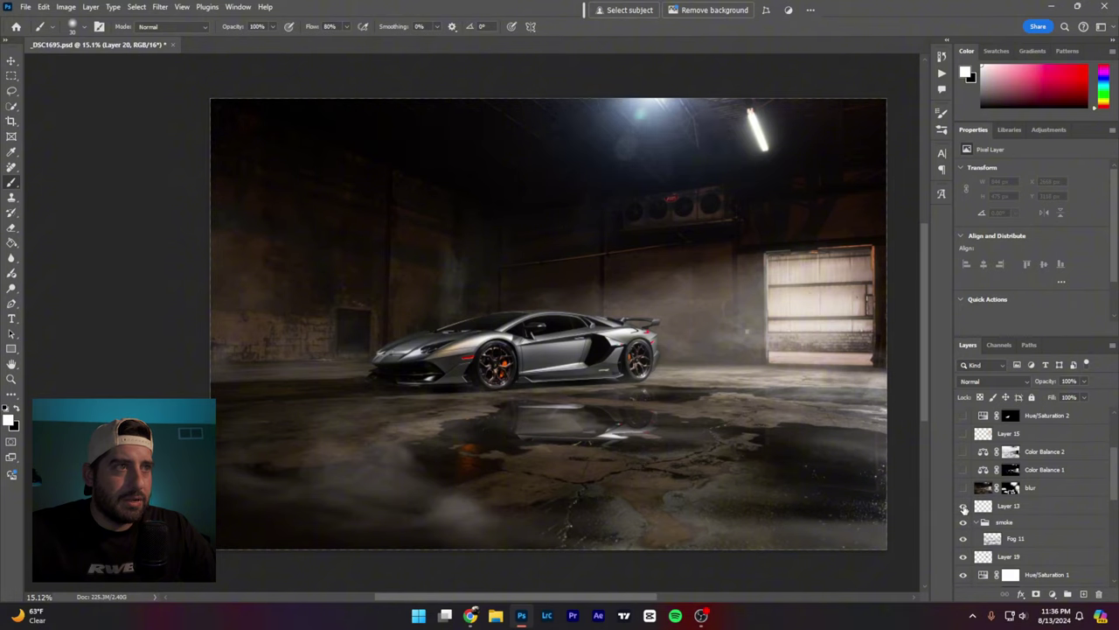
left_click(962, 505)
left_click(963, 505)
left_click(963, 505)
left_click(963, 505)
left_click(963, 507)
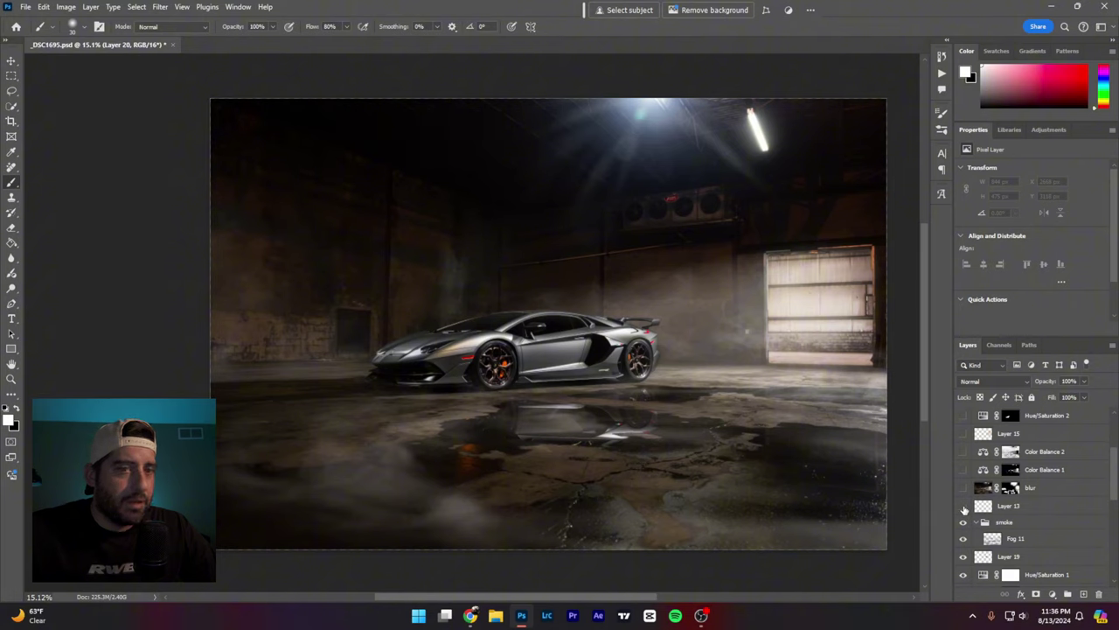
left_click(964, 506)
left_click(963, 506)
Step: Show the masked blur layer above Layer 13
left_click(963, 490)
left_click(963, 490)
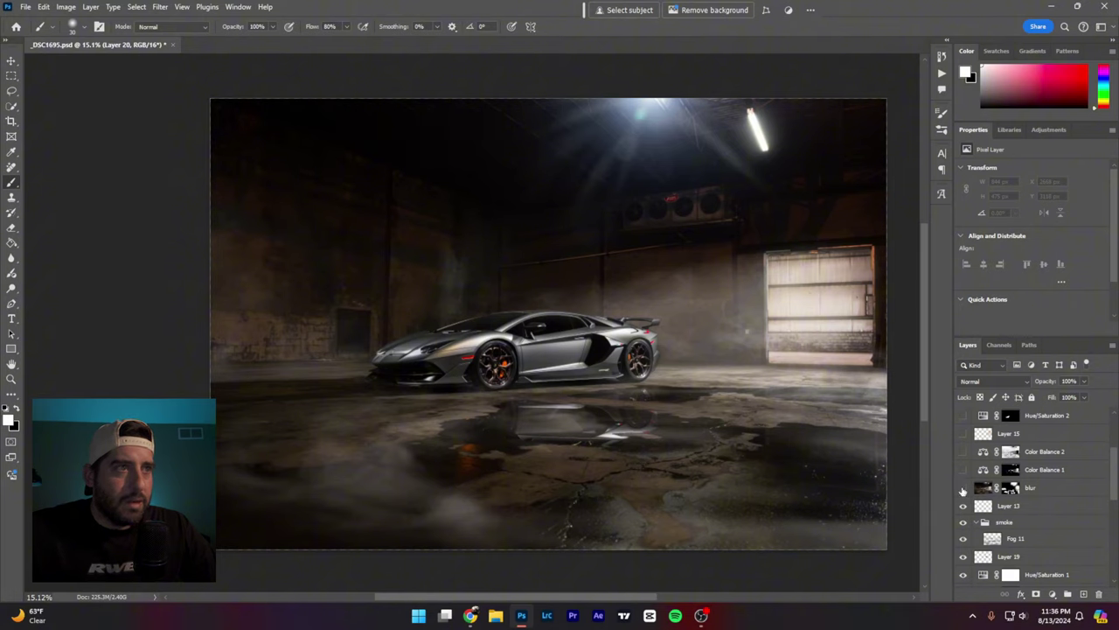
left_click(963, 490)
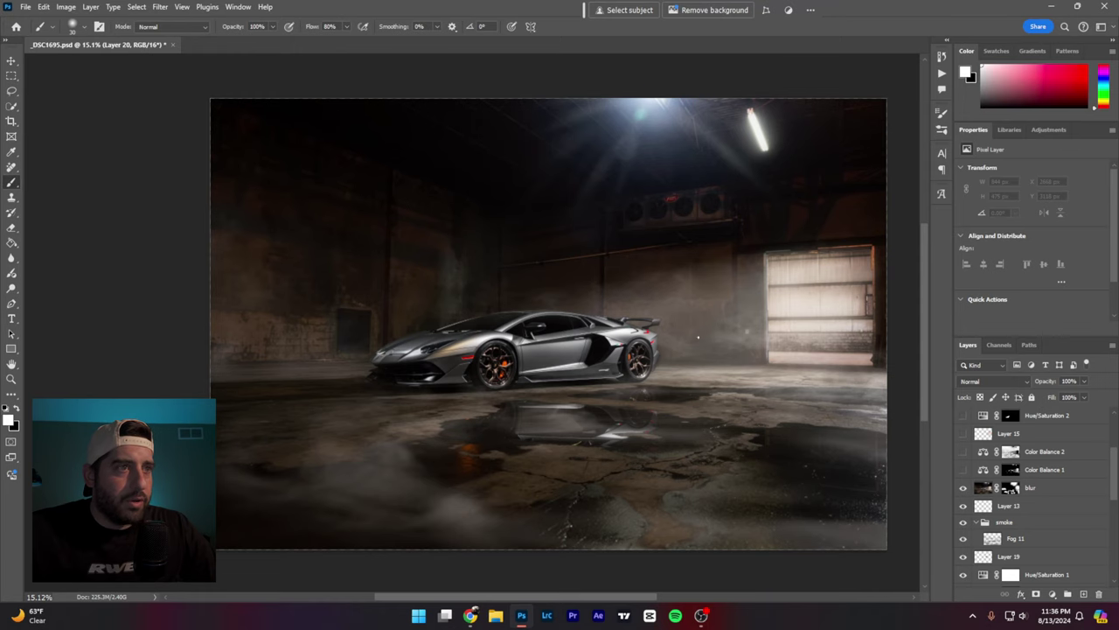
Step: Circle the wall fans and the garage door's upper corner in white on Layer 20, and undo both circles
scroll(726, 175, "up", 3)
scroll(713, 203, "up", 3)
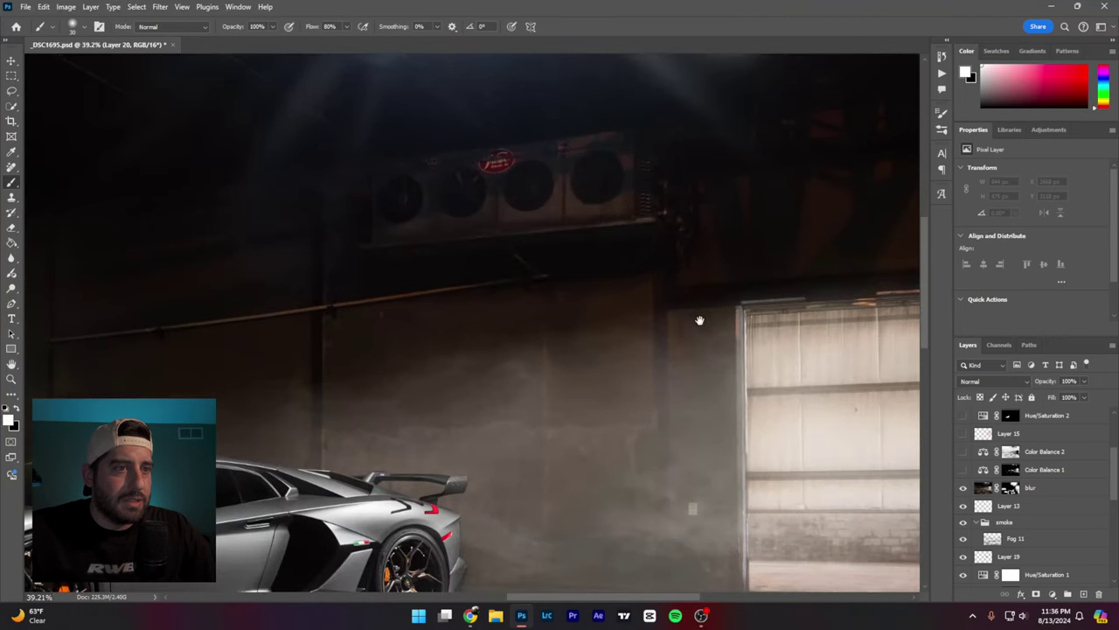
mouse_move(433, 140)
left_mouse_down()
mouse_move(371, 160)
mouse_move(425, 145)
left_mouse_up()
mouse_move(759, 262)
left_mouse_down()
mouse_move(673, 481)
mouse_move(710, 267)
left_mouse_up()
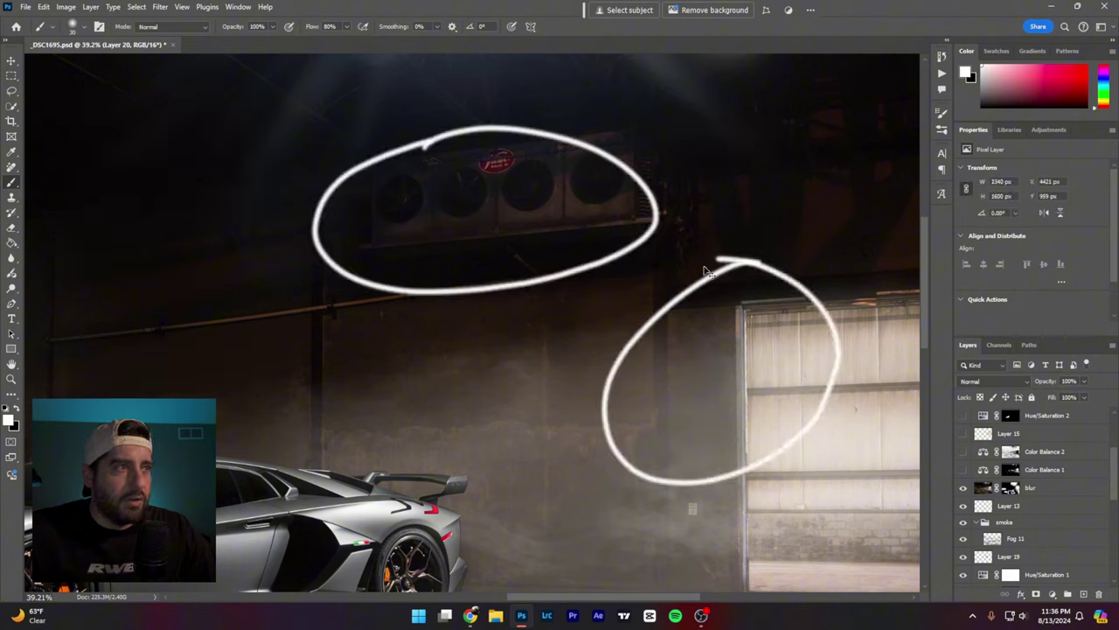
key("ctrl+z")
scroll(978, 489, "up", 3)
key("ctrl+z")
Step: Toggle the blur layer's visibility to compare the wall fans and back wall with and without it
scroll(977, 491, "down", 3)
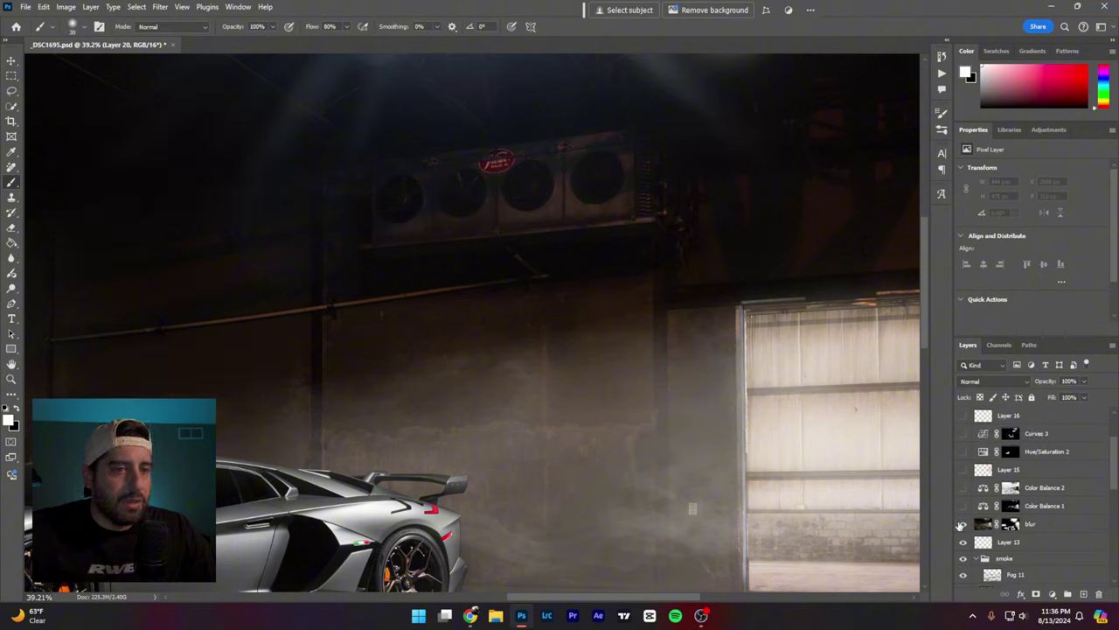
left_click(963, 523)
left_click(963, 523)
left_click(963, 523)
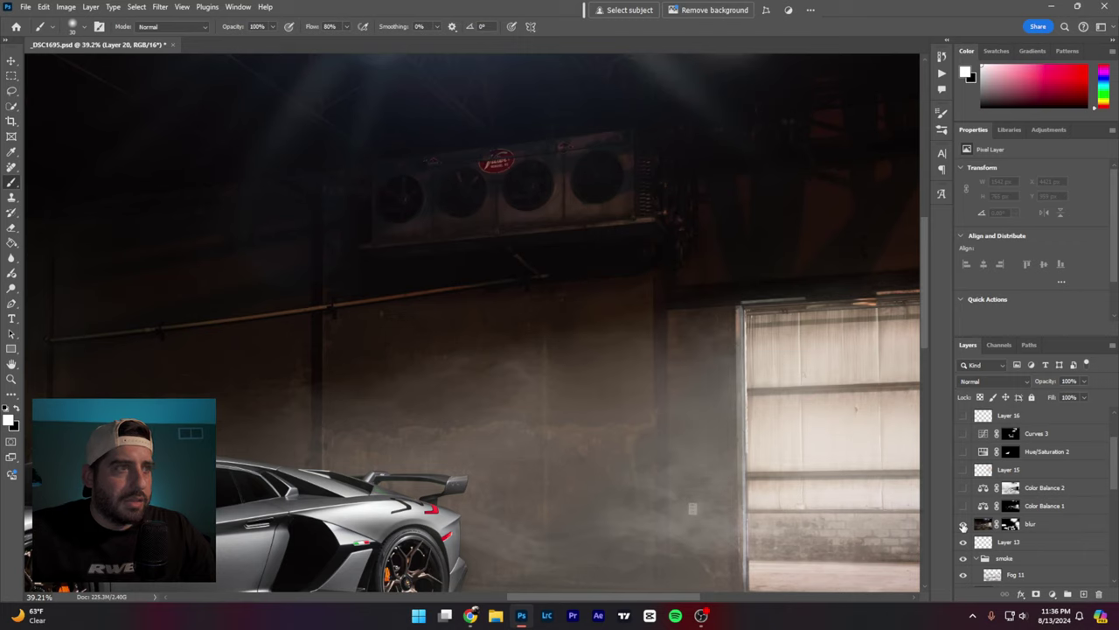
left_click(964, 526)
left_click(964, 526)
left_click(964, 526)
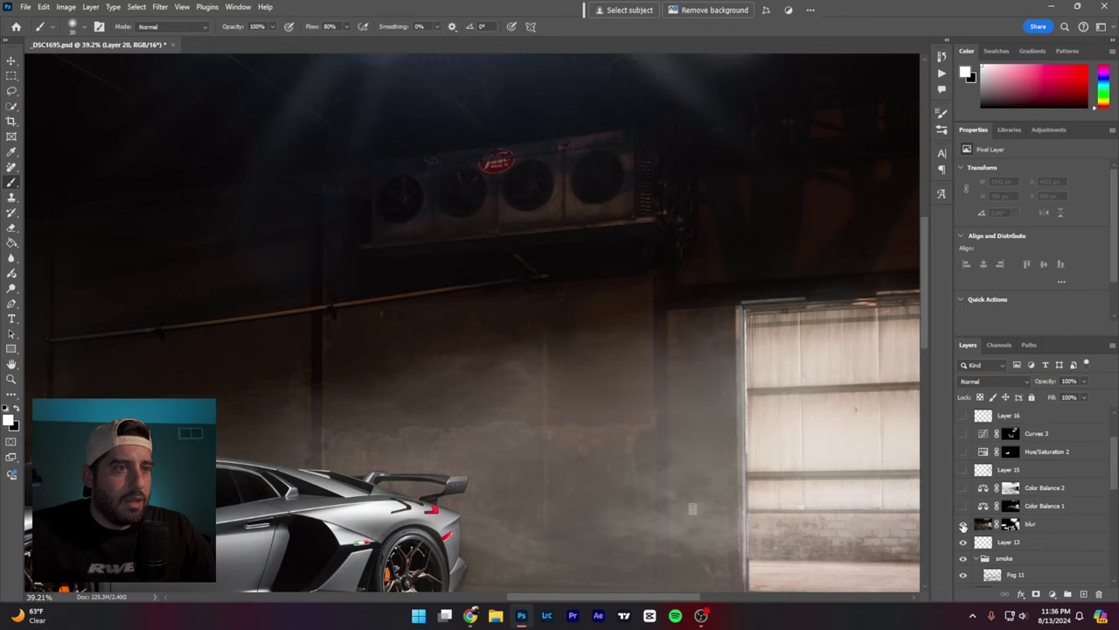
left_click(964, 526)
Step: Mark the near edge of the garage door with a narrow white oval on Layer 20, and undo it
left_click_drag(732, 290, 796, 397)
left_click_drag(770, 307, 734, 290)
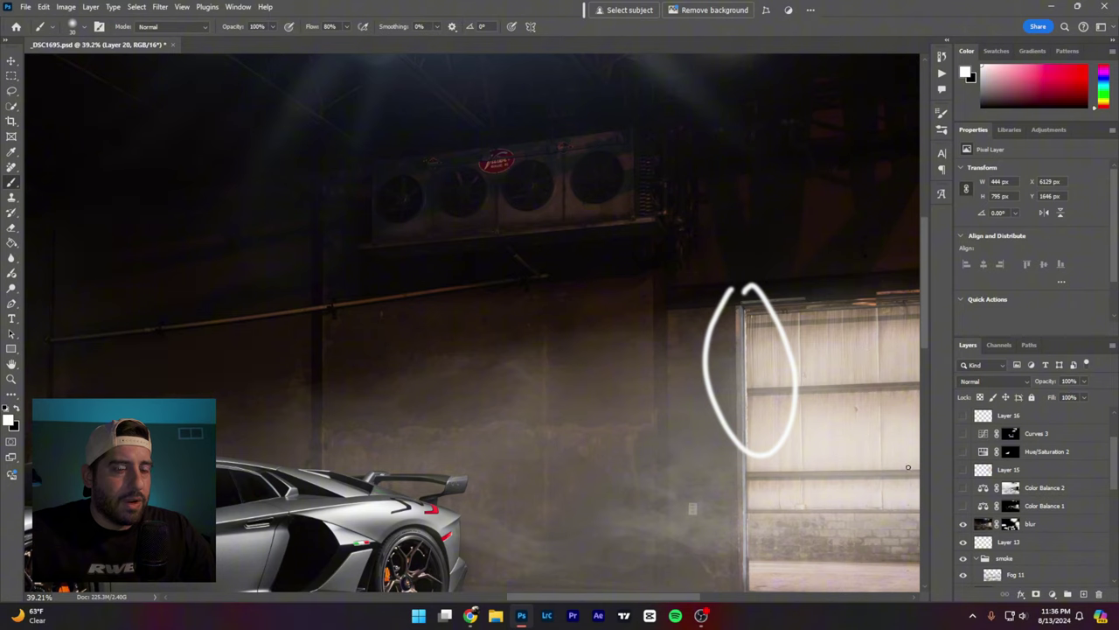
key("ctrl+z")
Step: Compare the garage door's edge with the blur layer hidden and shown, leaving the layer visible
left_click(964, 527)
left_click(964, 527)
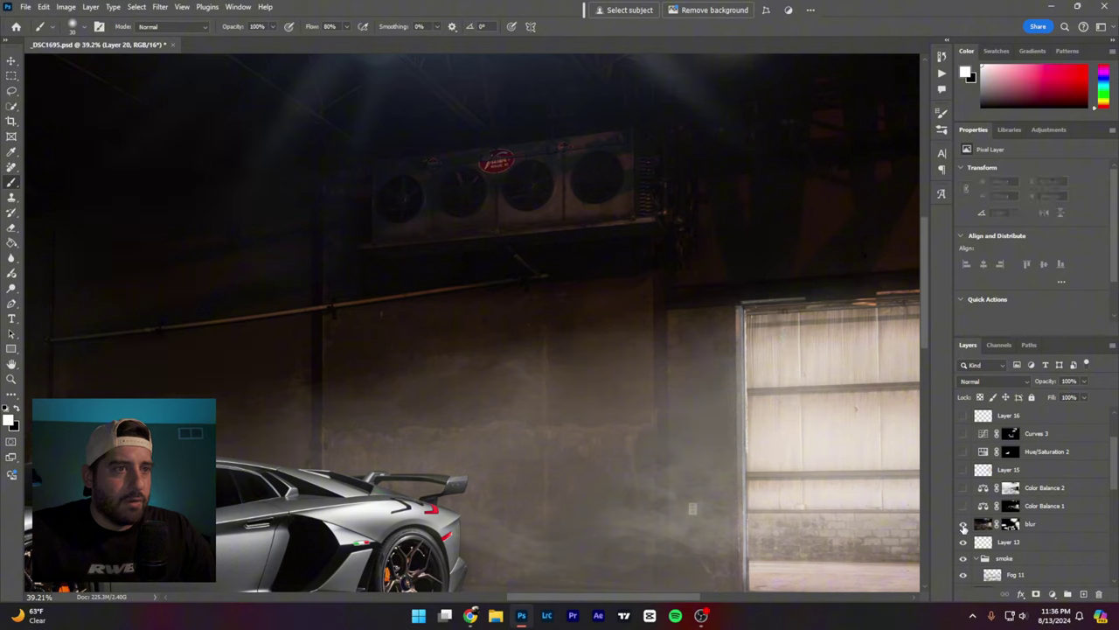
left_click(964, 528)
left_click(964, 527)
left_click(963, 527)
left_click(964, 527)
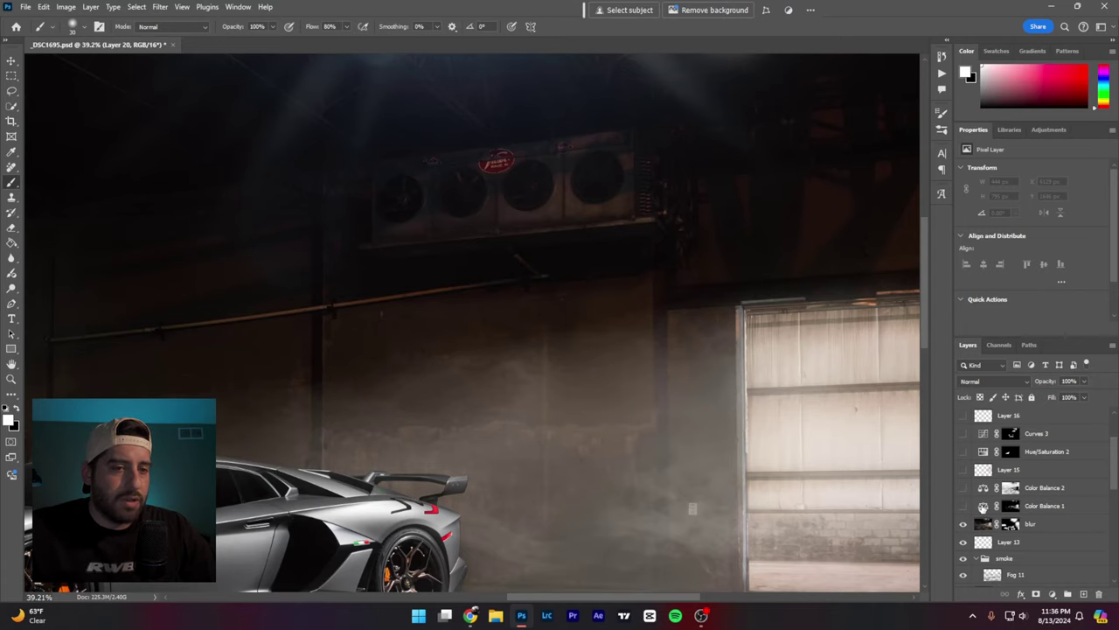
Step: Show the Color Balance 1 and Color Balance 2 adjustment layers over the whole warehouse image
scroll(649, 380, "down", 6)
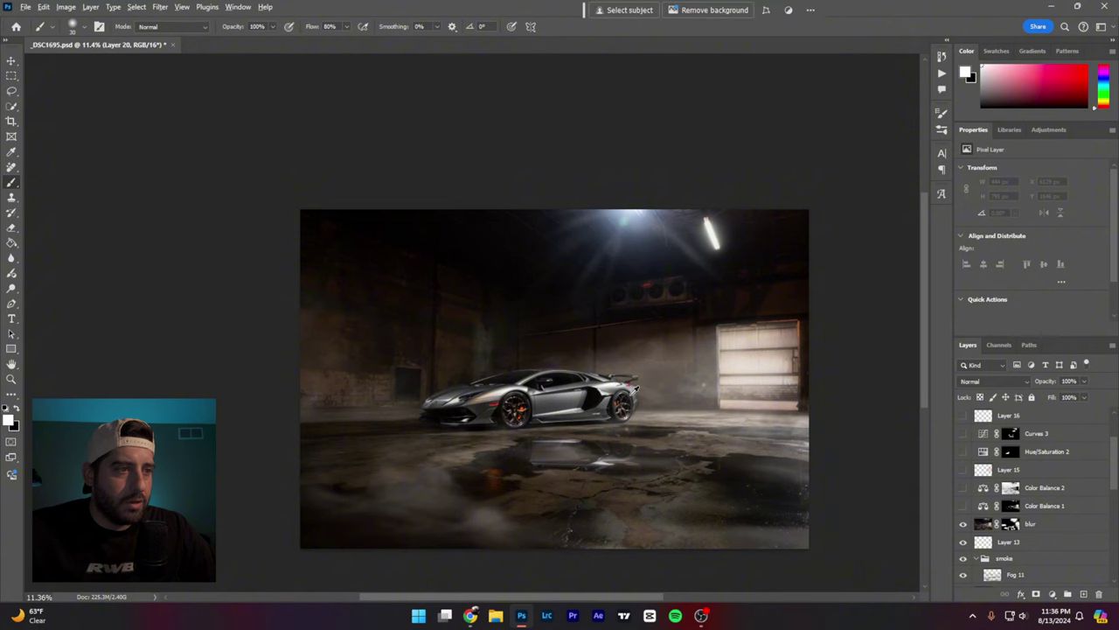
scroll(634, 390, "up", 1)
left_click(963, 506)
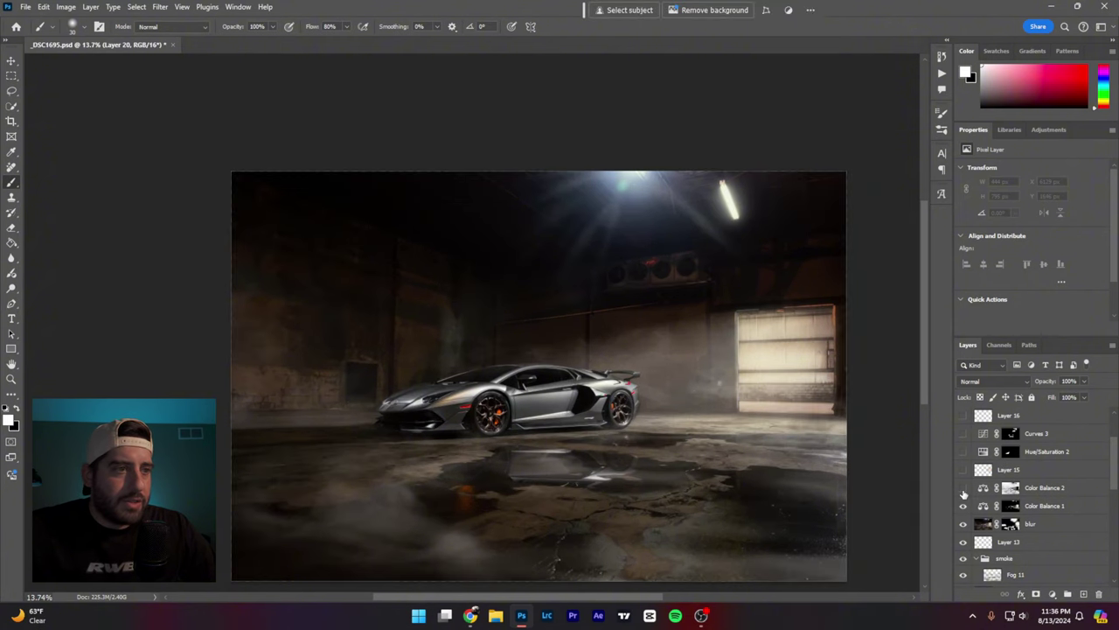
left_click(963, 488)
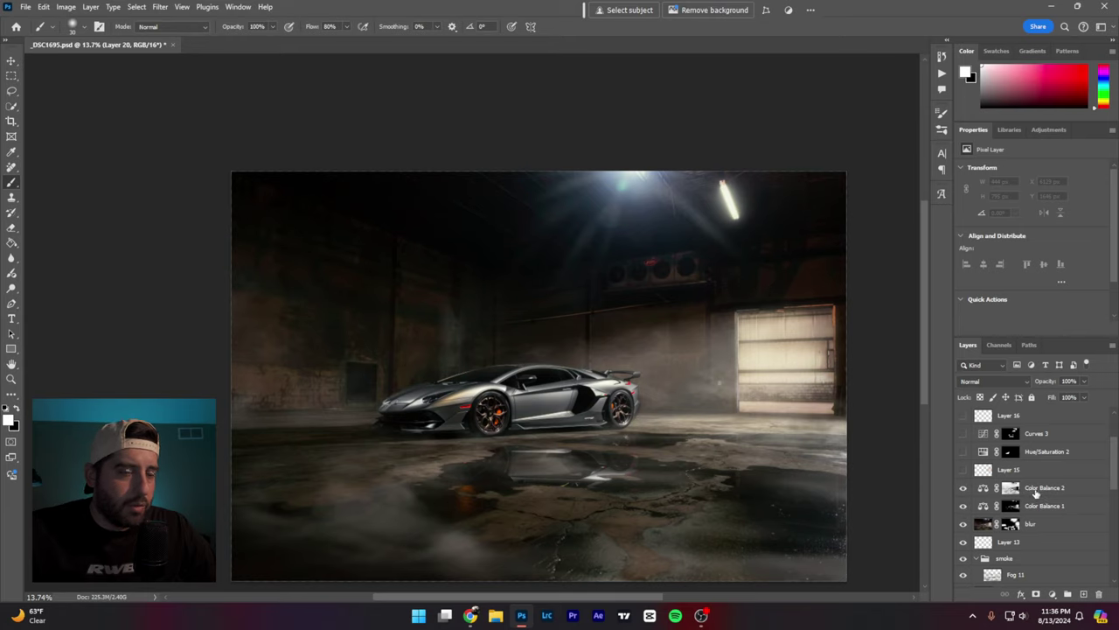
left_click(964, 470)
left_click(964, 471)
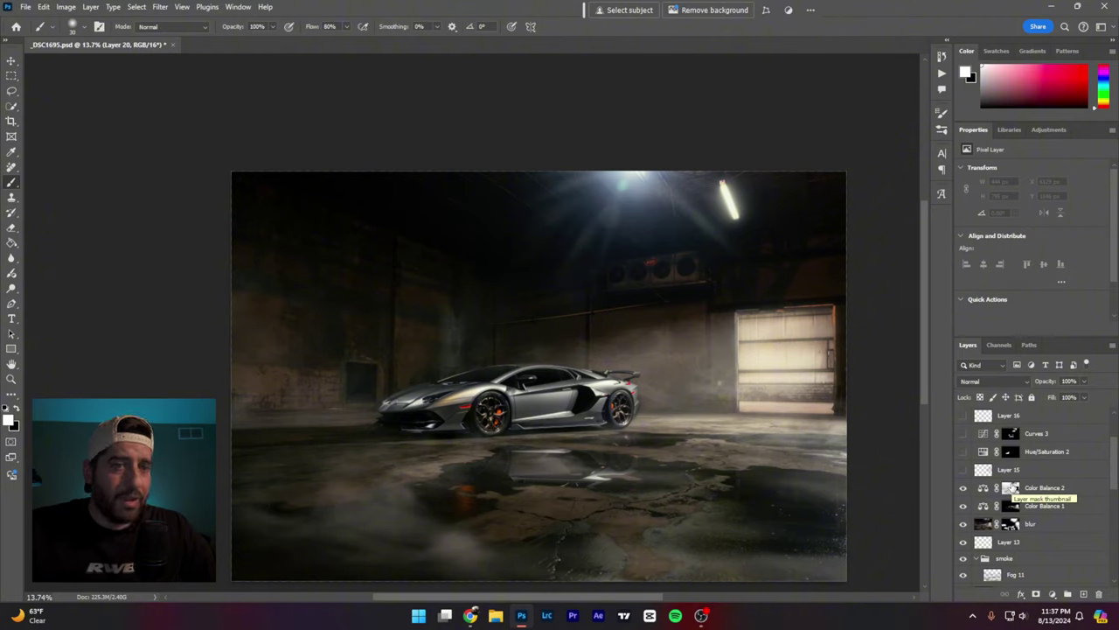
Step: Show Layer 15 and toggle its visibility to compare the glow around the garage door
scroll(1005, 487, "up", 3)
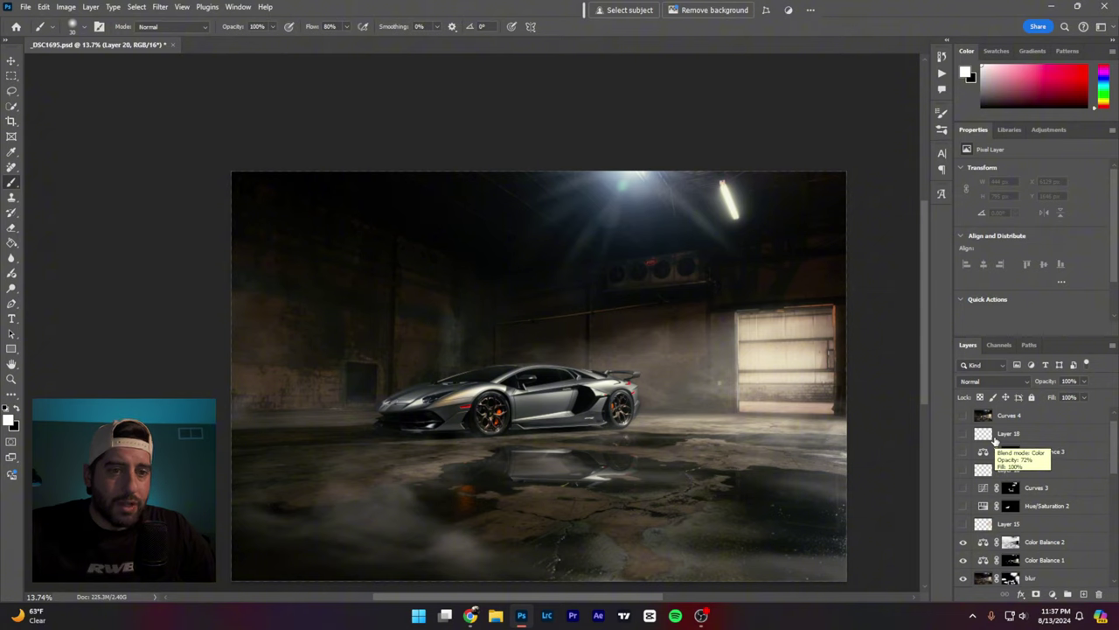
scroll(1058, 558, "up", 1)
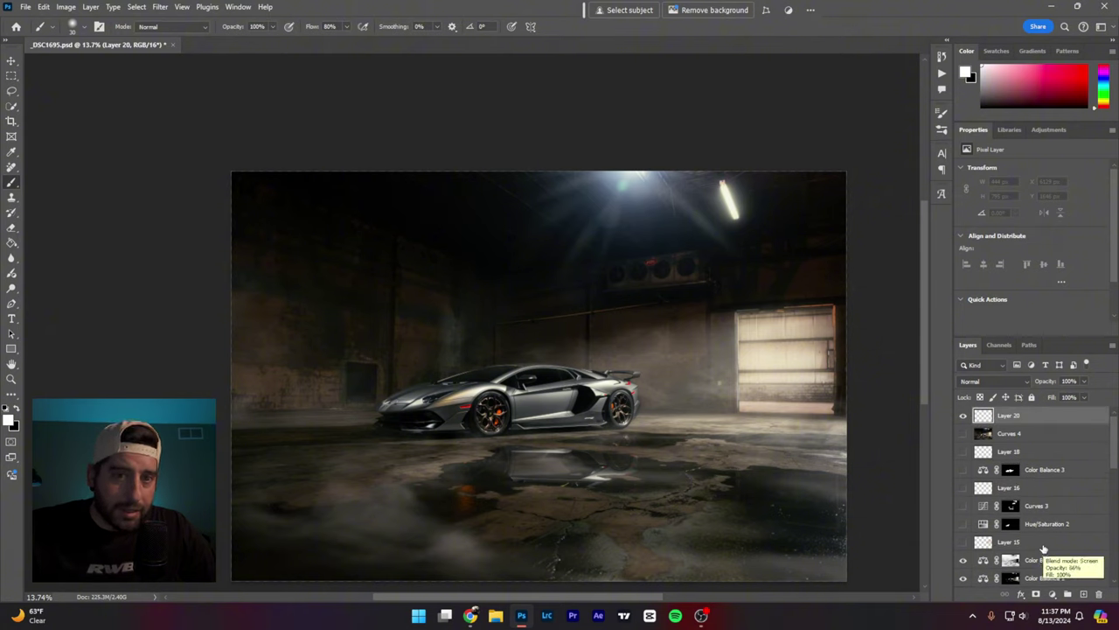
scroll(1040, 551, "down", 1)
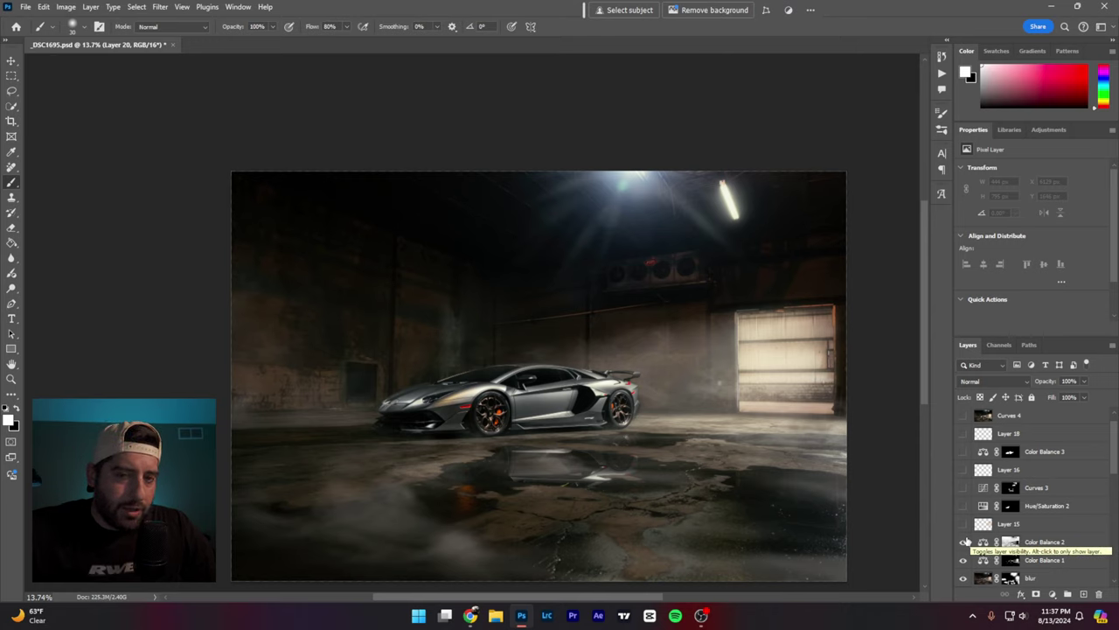
left_click(965, 543)
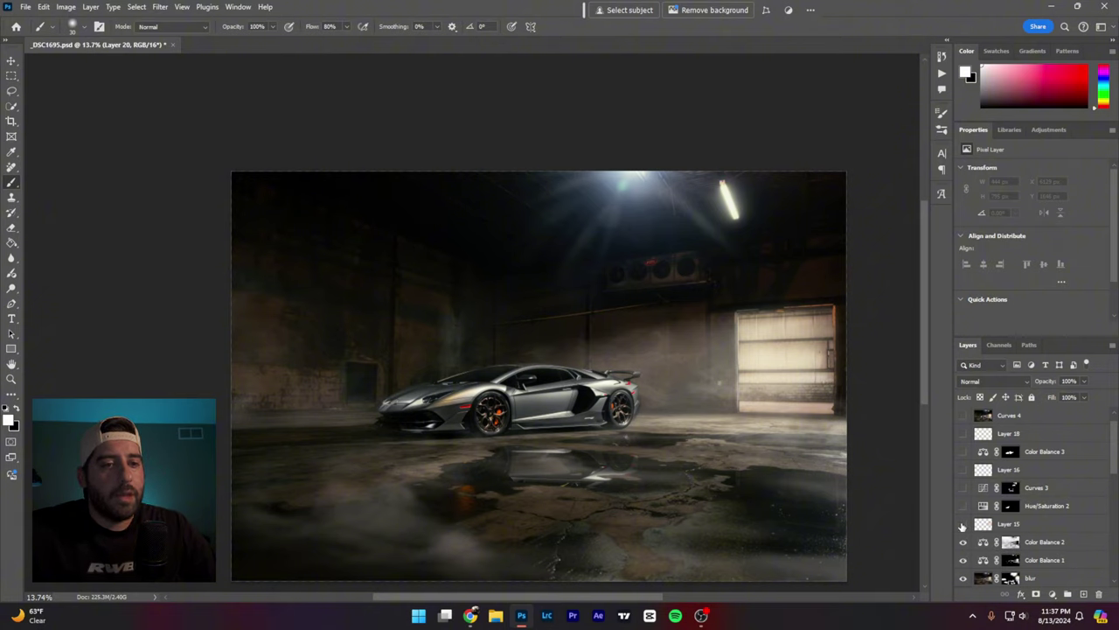
left_click(964, 525)
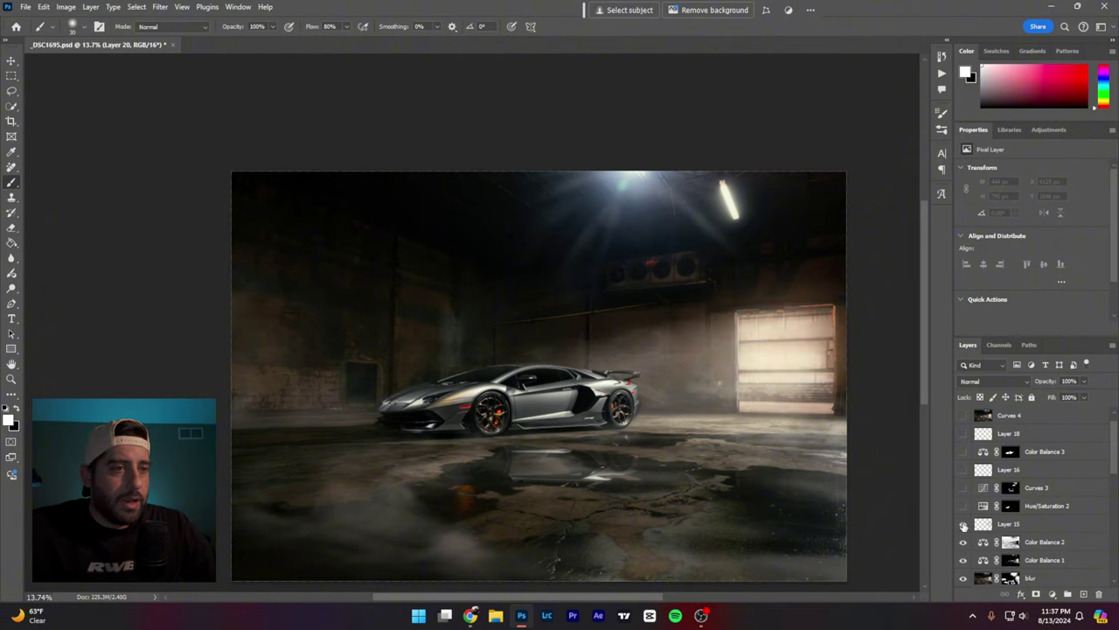
left_click(964, 524)
left_click(964, 525)
left_click(963, 524)
left_click(964, 525)
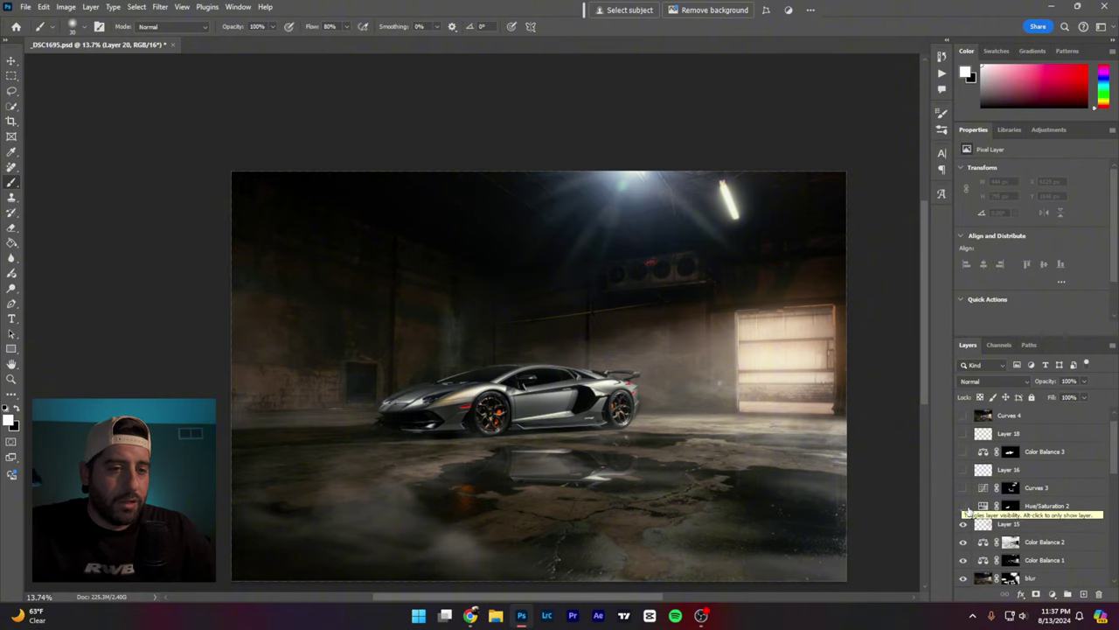
Step: Show and select the Hue/Saturation 2 adjustment layer to inspect its settings against the front of the car
left_click(963, 506)
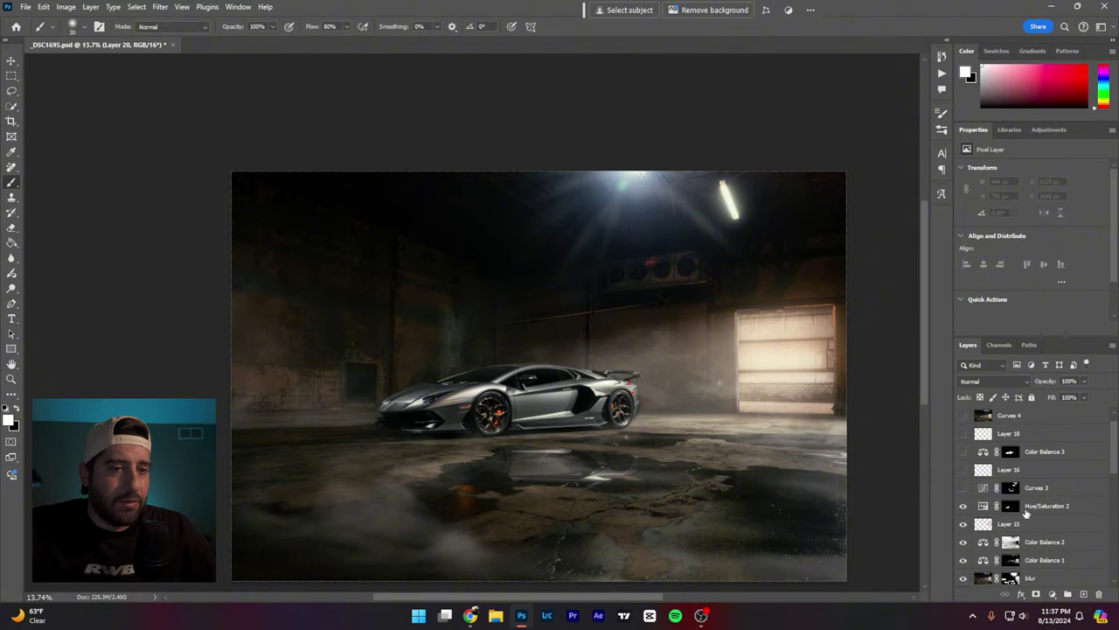
left_click(1027, 509)
scroll(480, 388, "up", 5)
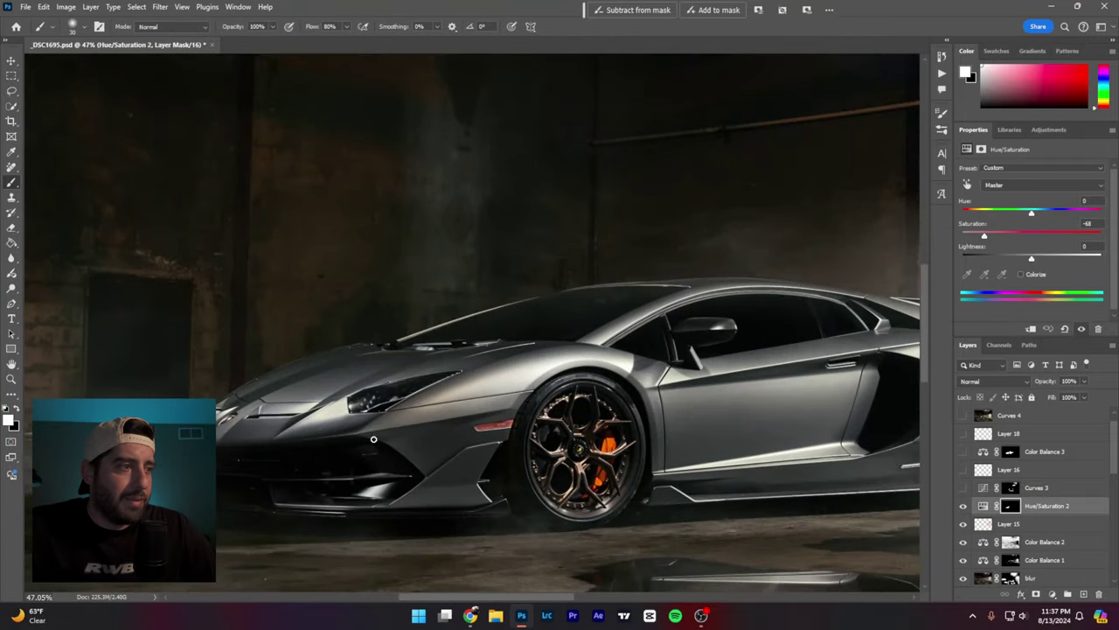
Step: Circle the front fender and headlight with a brush stroke on Layer 20 and compare the area with Hue/Saturation 2 hidden and shown
scroll(1056, 475, "up", 1)
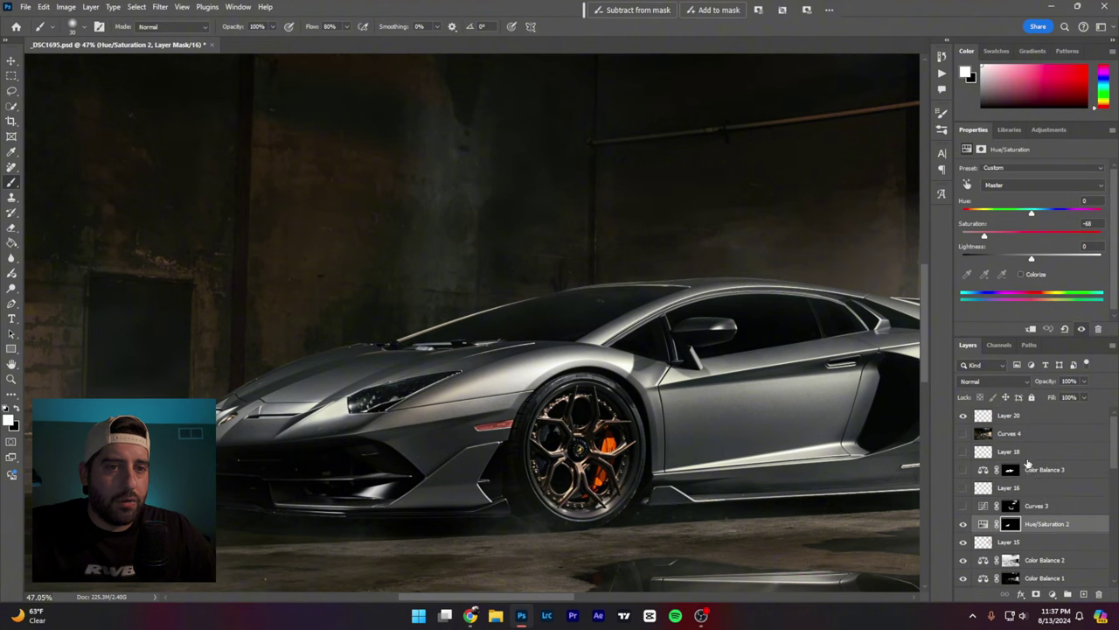
left_click(1038, 417)
left_click_drag(476, 357, 369, 354)
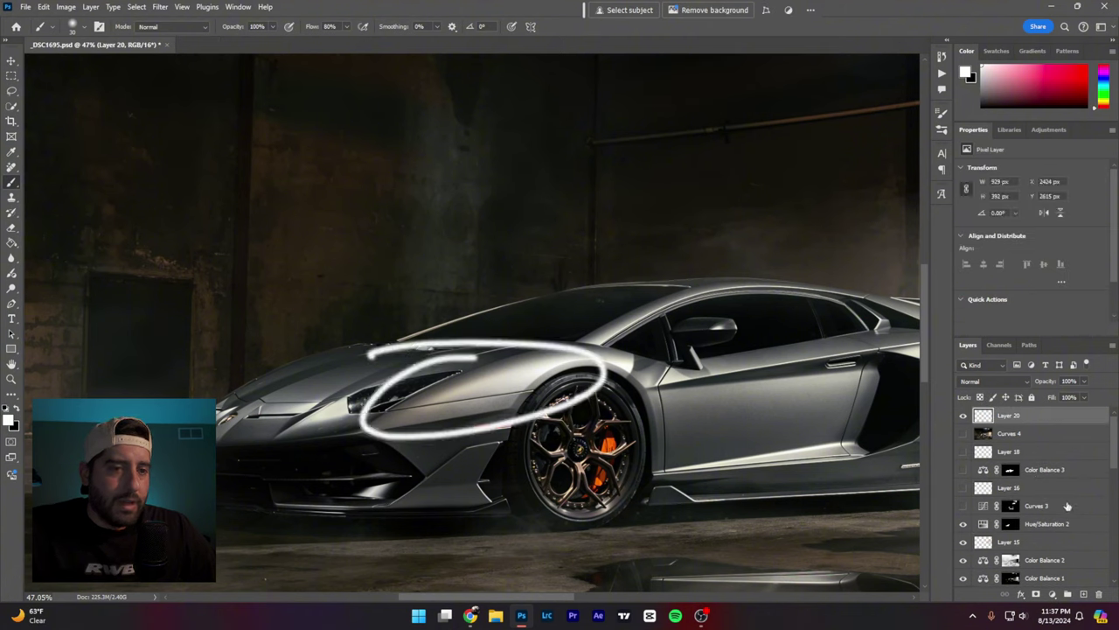
left_click(964, 525)
left_click(964, 525)
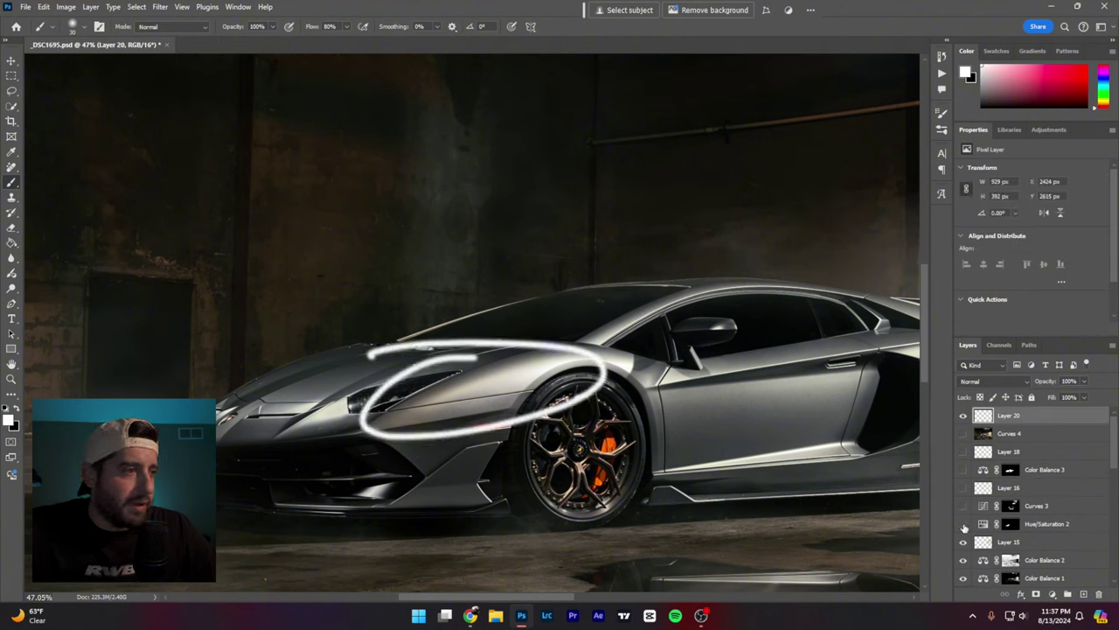
left_click(965, 525)
left_click(966, 525)
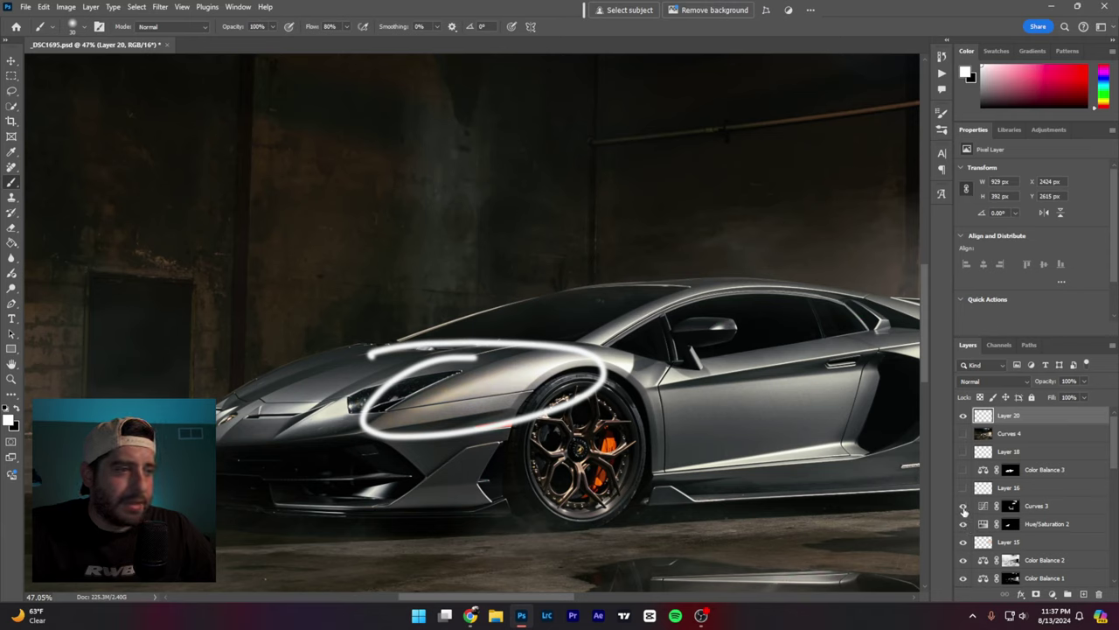
Step: Undo the circle around the fender and toggle Curves 3 to compare the wheels and reflection, leaving it visible
left_click(964, 505)
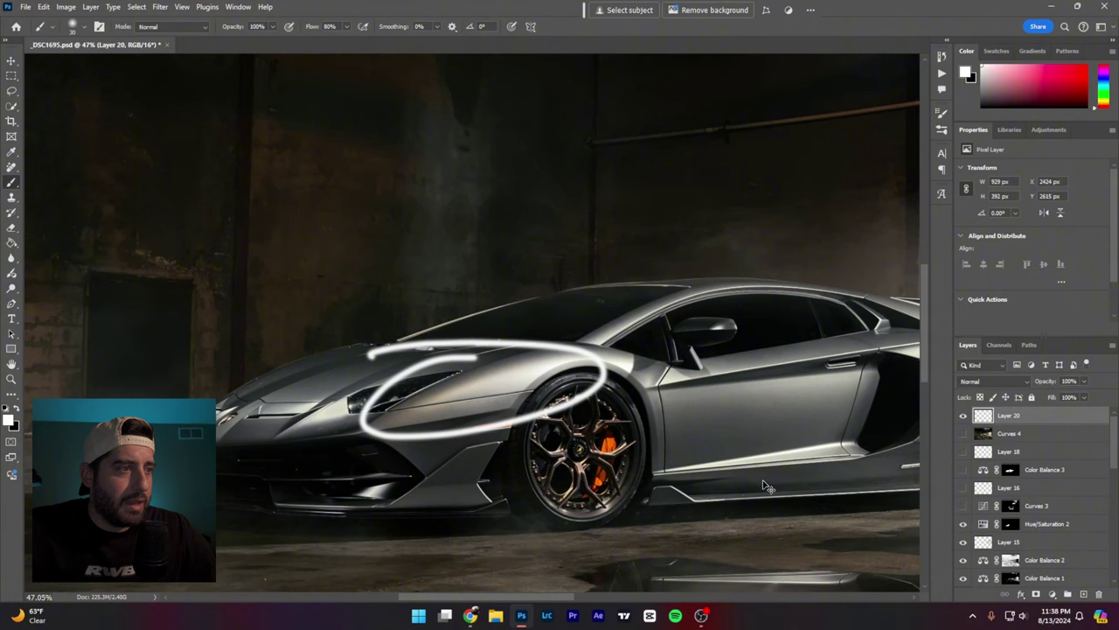
key("ctrl+z")
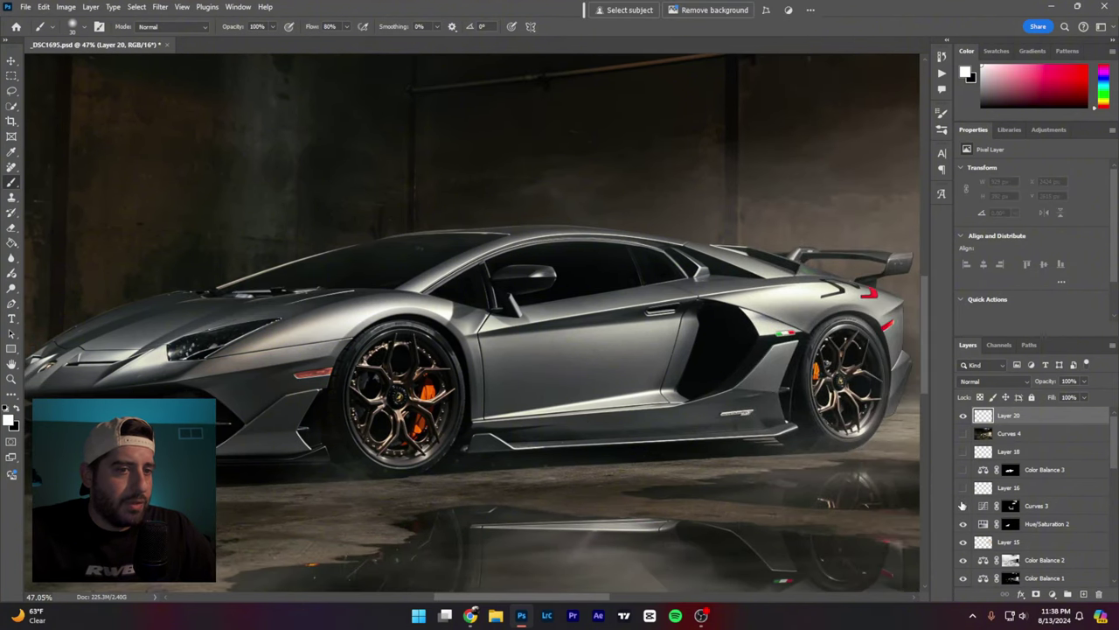
left_click(962, 506)
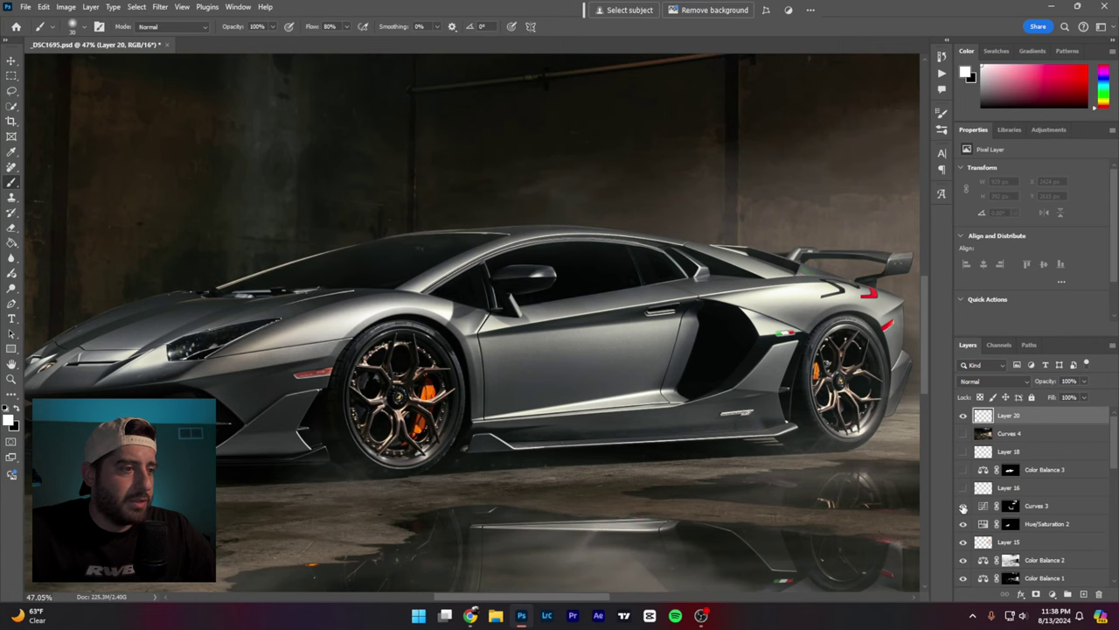
scroll(665, 417, "down", 4)
scroll(665, 417, "up", 4)
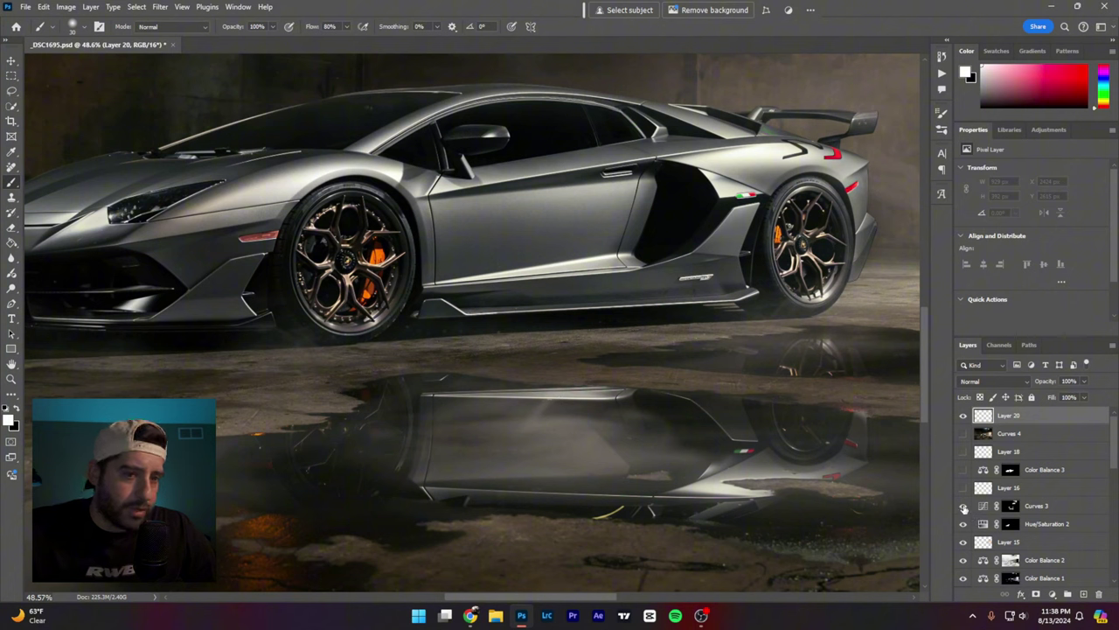
left_click(965, 506)
left_click(964, 506)
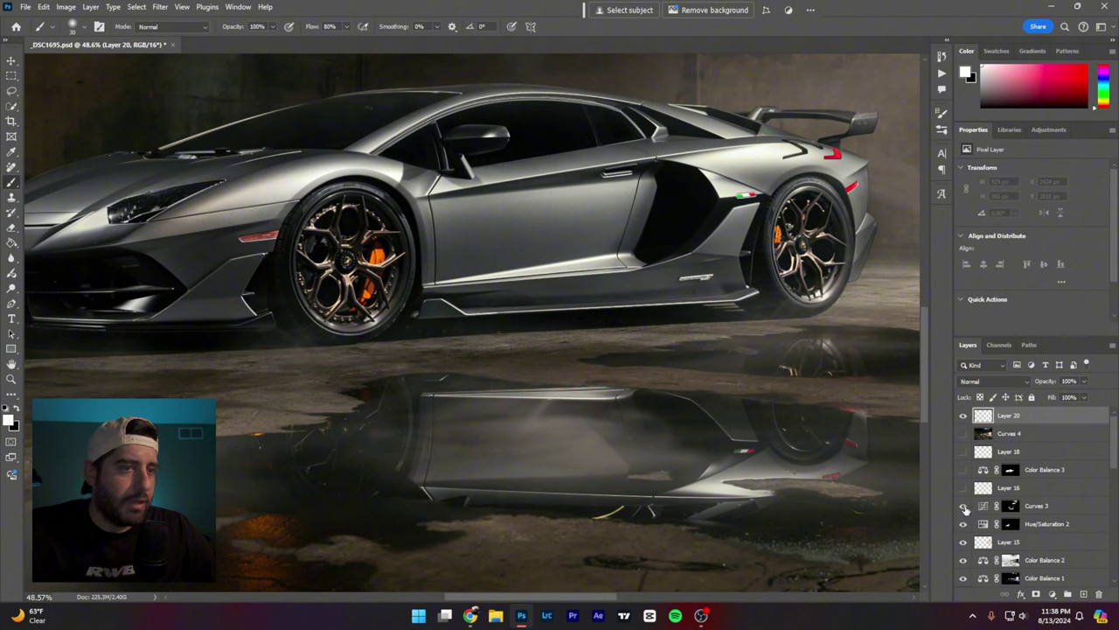
left_click(965, 507)
left_click(966, 507)
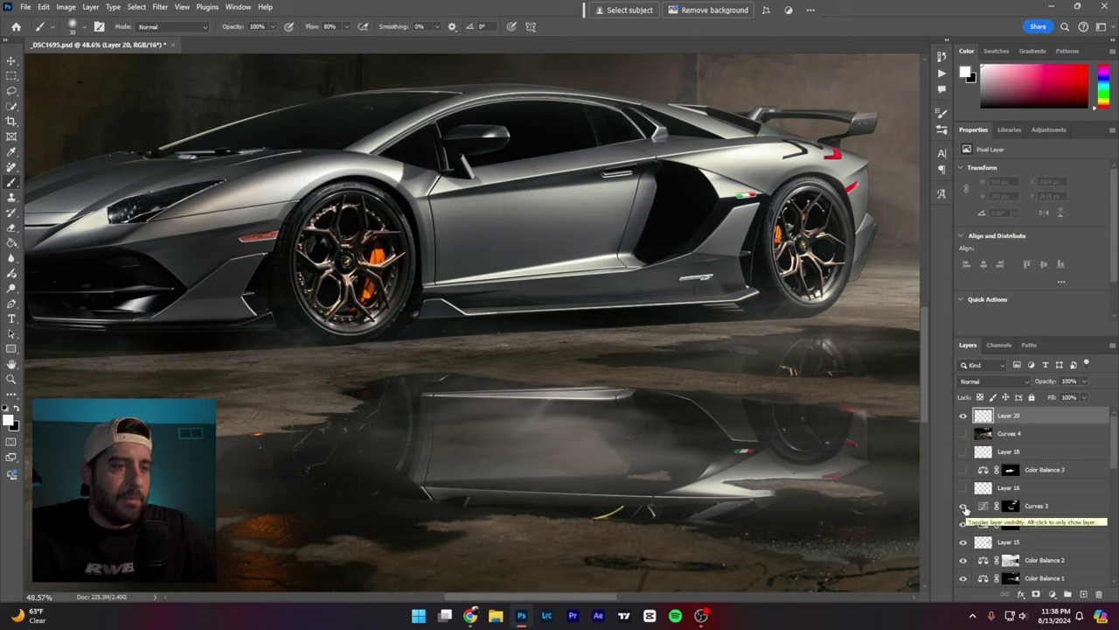
left_click(964, 507)
left_click(964, 507)
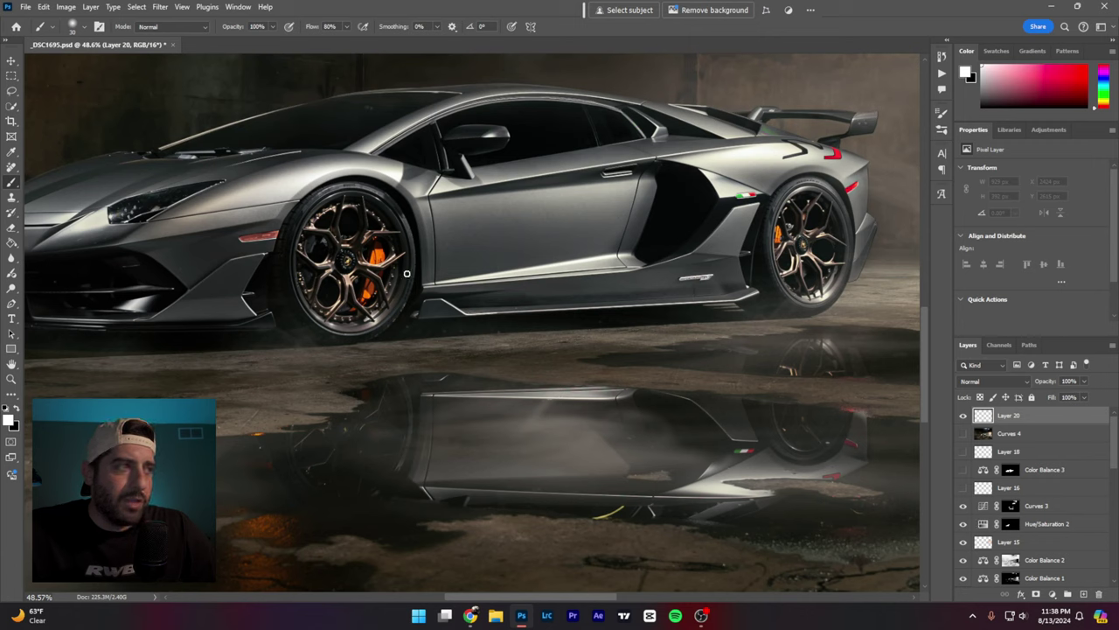
Step: Toggle Layer 16 over the car's puddle reflection and leave it visible
left_click(963, 488)
left_click(963, 488)
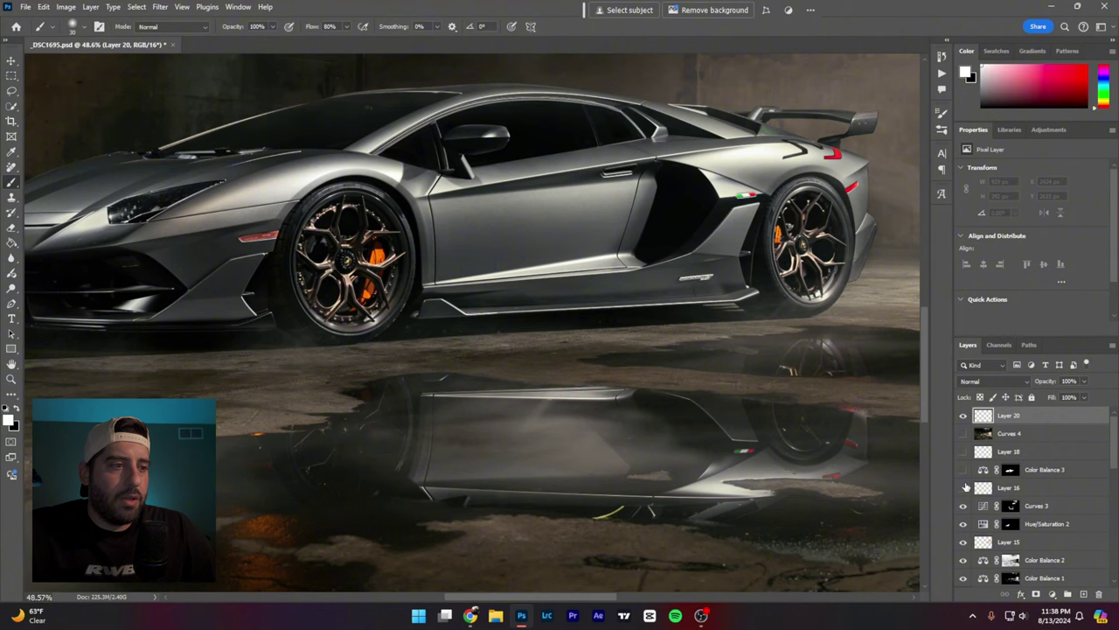
left_click(963, 488)
Step: Circle the retouched spot just below the car's reflection with the brush, and undo the marks
scroll(730, 499, "up", 5)
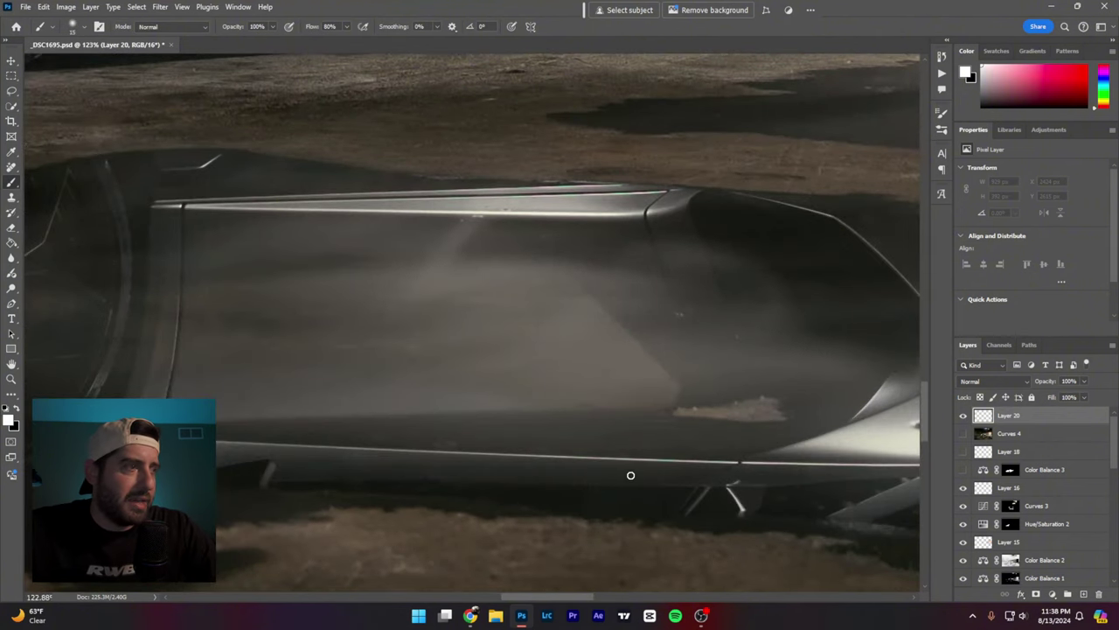
left_click_drag(638, 471, 601, 535)
mouse_move(677, 535)
left_mouse_down()
mouse_move(665, 468)
mouse_move(632, 469)
left_mouse_up()
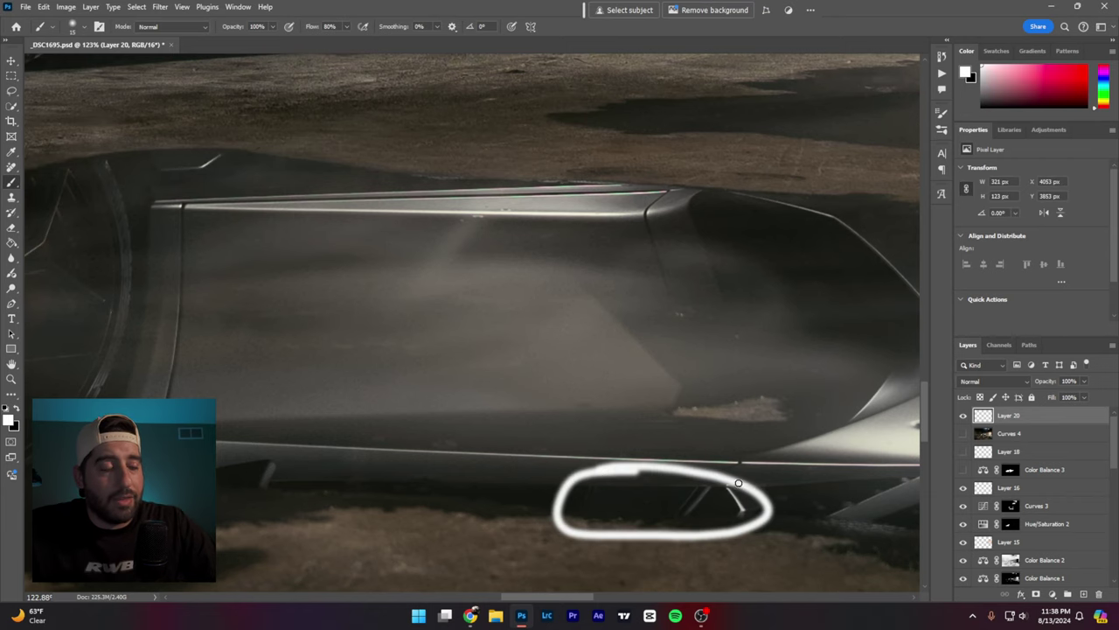
scroll(743, 495, "down", 5)
left_click_drag(763, 500, 715, 532)
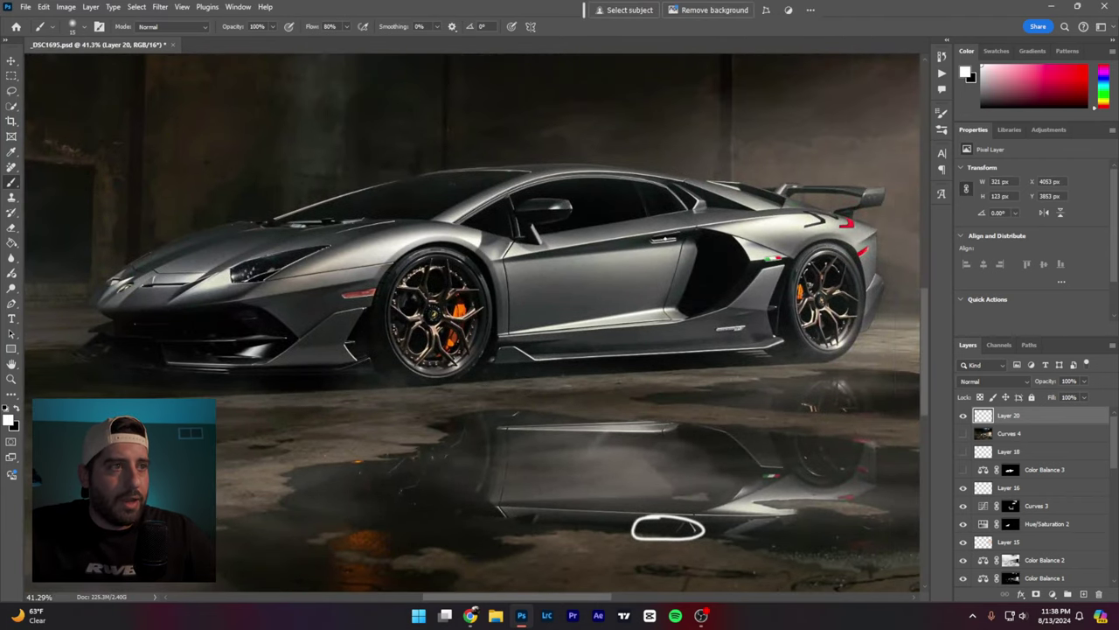
mouse_move(661, 182)
left_mouse_down()
mouse_move(638, 214)
mouse_move(682, 187)
left_mouse_up()
key("ctrl+z")
key("ctrl+z")
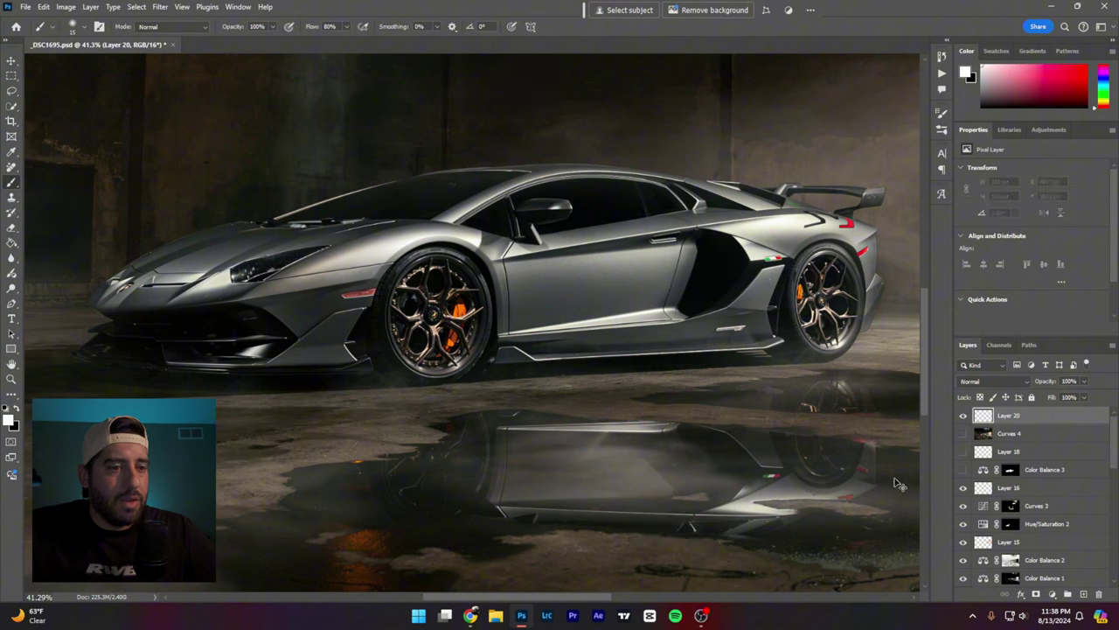
Step: Circle the spot below the reflection again, compare it with Layer 16 hidden and shown, and undo the circle
mouse_move(696, 515)
left_mouse_down()
mouse_move(643, 545)
mouse_move(691, 526)
left_mouse_up()
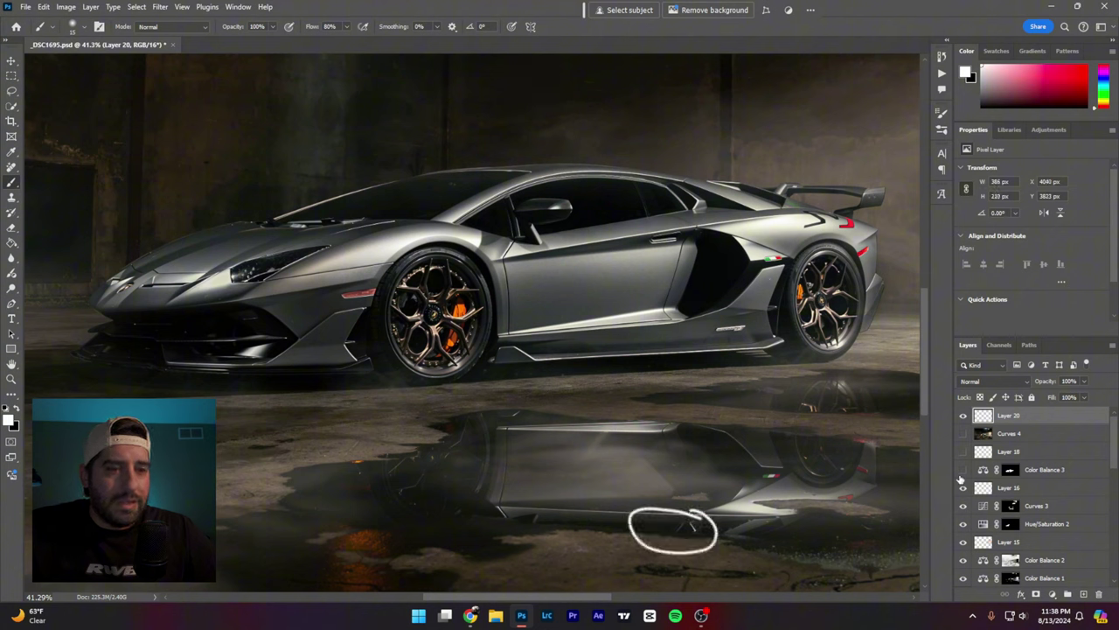
left_click(965, 491)
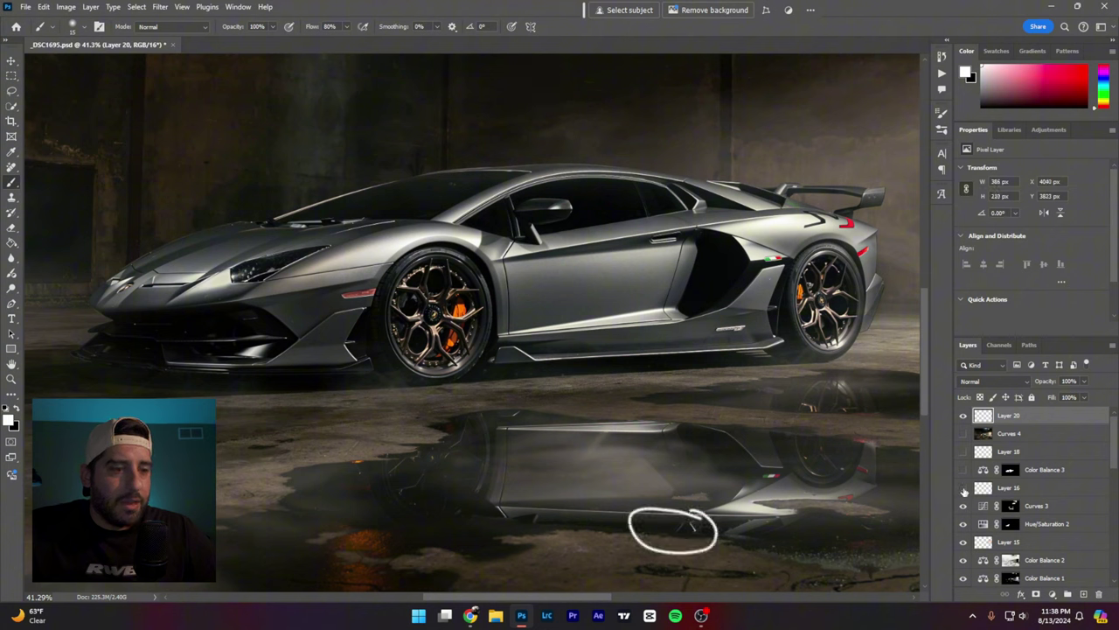
left_click(963, 491)
left_click(964, 491)
left_click(964, 490)
left_click(964, 492)
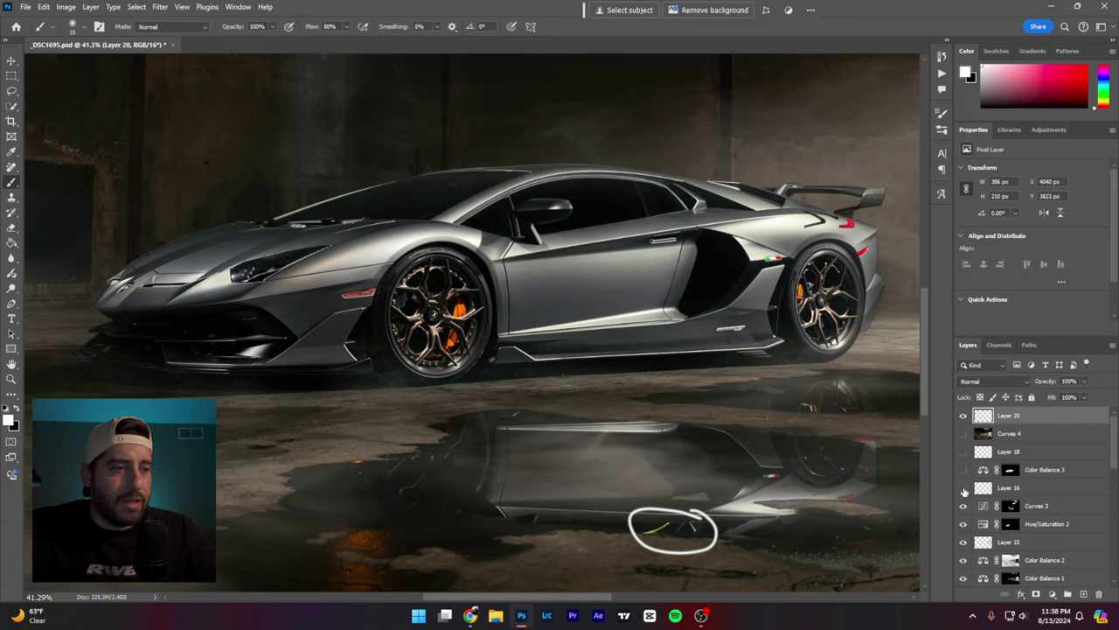
left_click(963, 491)
left_click(962, 492)
left_click(962, 491)
key("ctrl+z")
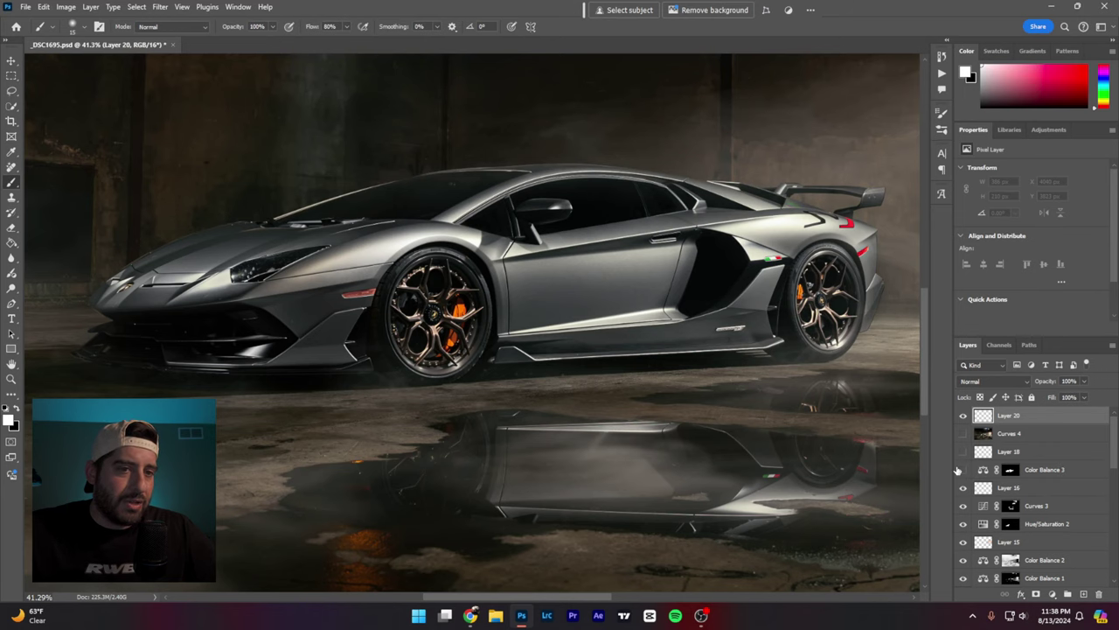
Step: Show Color Balance 3, Layer 18 and Curves 4, and circle the front side marker light and its orange puddle reflection
left_click(962, 434)
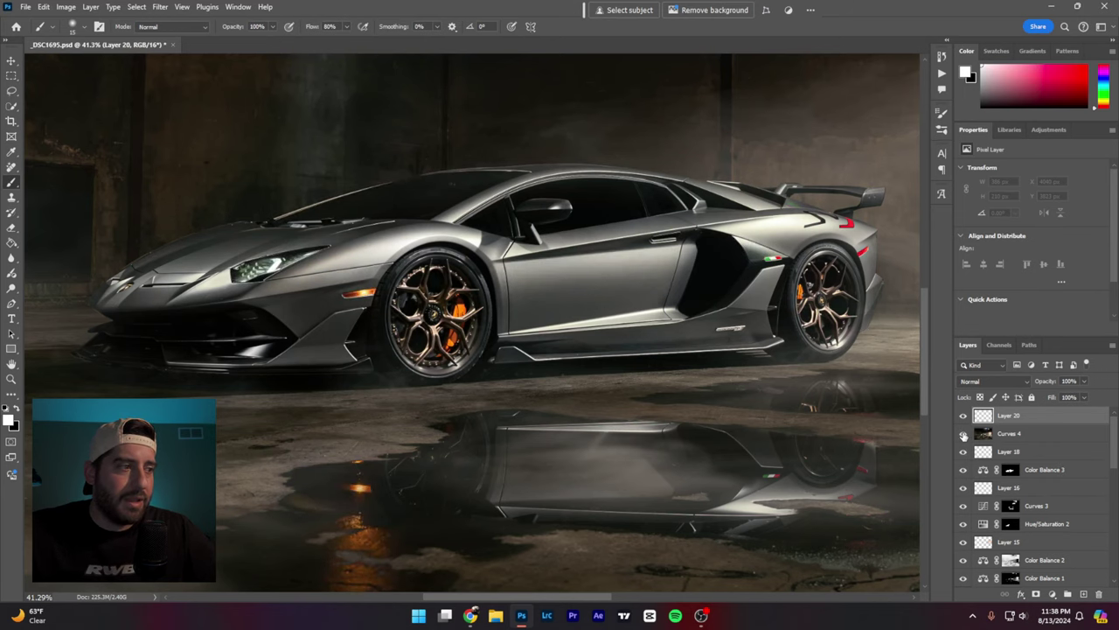
left_click(963, 434)
key("ctrl+plus")
mouse_move(365, 486)
left_mouse_down()
mouse_move(380, 434)
mouse_move(413, 441)
left_mouse_up()
mouse_move(407, 392)
left_mouse_down()
mouse_move(371, 425)
mouse_move(379, 522)
mouse_move(418, 579)
mouse_move(445, 461)
mouse_move(404, 411)
mouse_move(414, 399)
mouse_move(430, 437)
mouse_move(381, 481)
mouse_move(403, 512)
mouse_move(416, 472)
left_mouse_up()
mouse_move(423, 181)
left_mouse_down()
mouse_move(389, 186)
mouse_move(384, 212)
mouse_move(410, 179)
left_mouse_up()
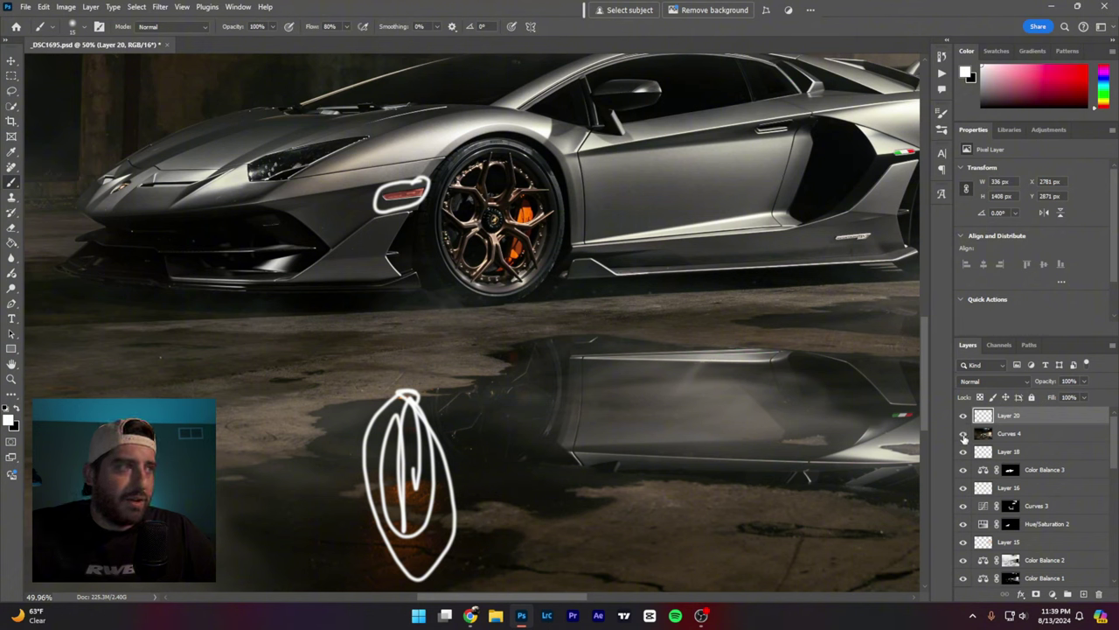
Step: Compare the circled marker light and reflection with Curves 4 hidden and shown, and delete the annotation layer, Layer 20
left_click(963, 434)
left_click(964, 435)
left_click(965, 436)
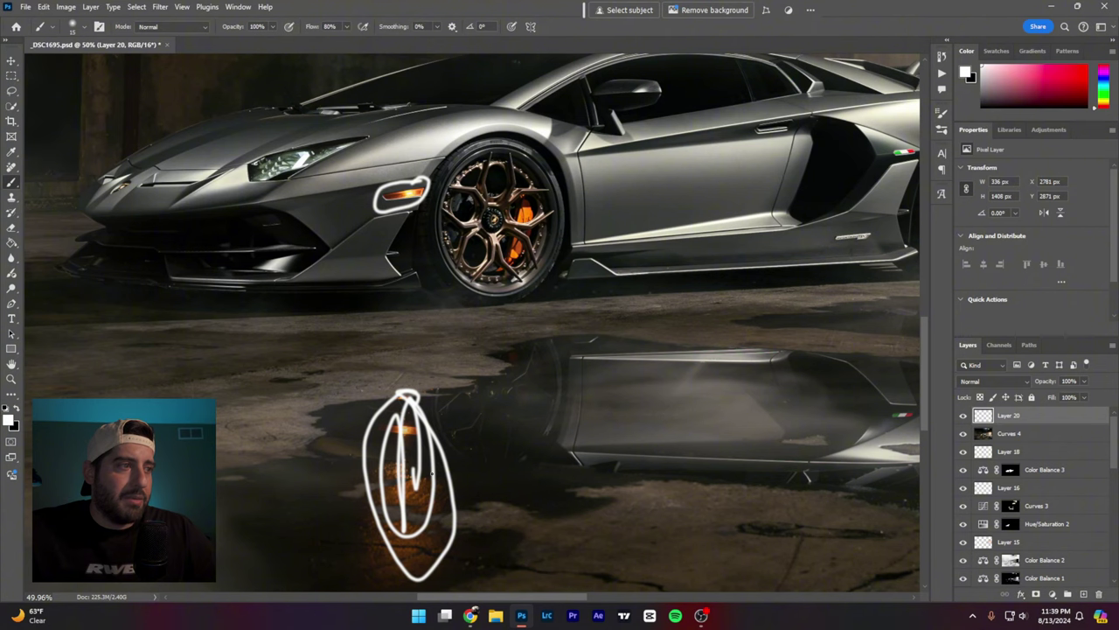
left_click(963, 433)
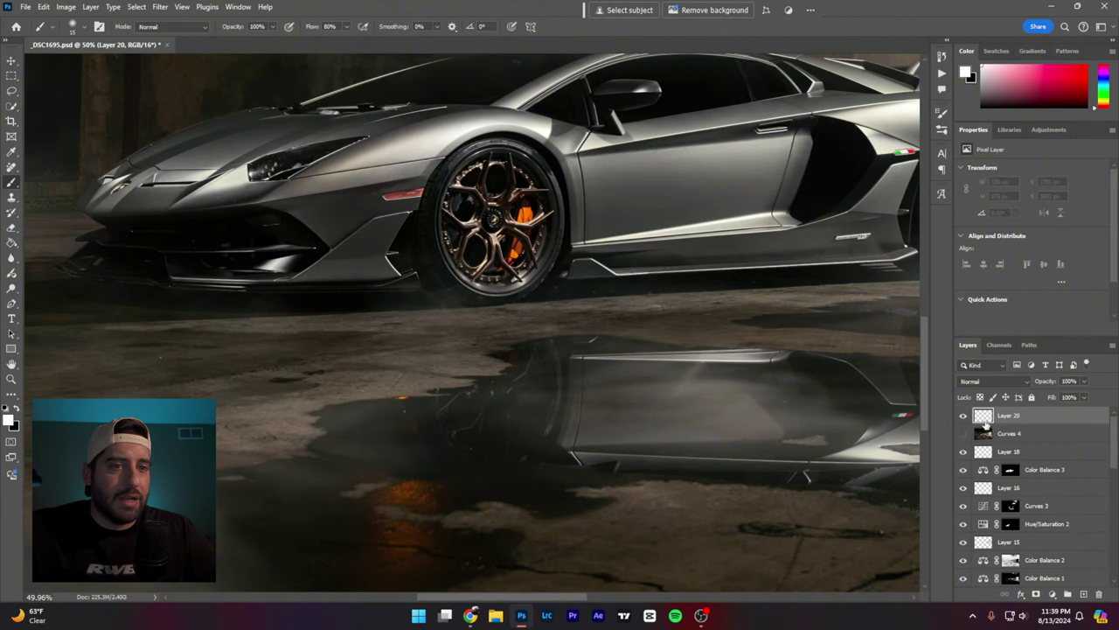
left_click_drag(1027, 418, 1099, 594)
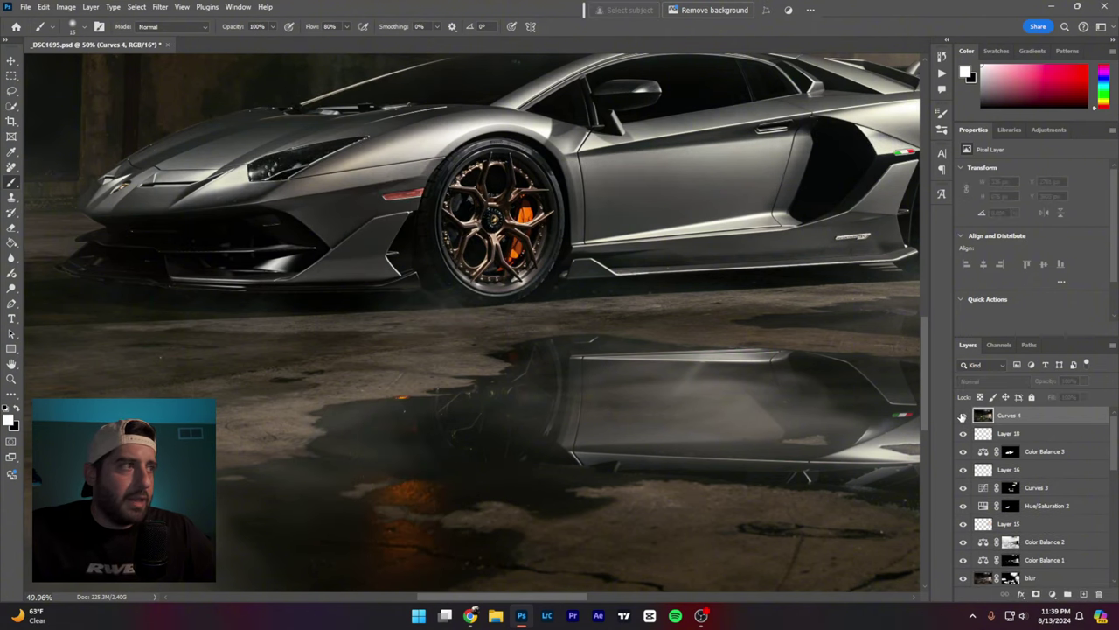
Step: Toggle Curves 4 repeatedly to compare its effect across the whole warehouse image, leaving it visible
scroll(403, 258, "down", 3)
scroll(402, 258, "down", 4)
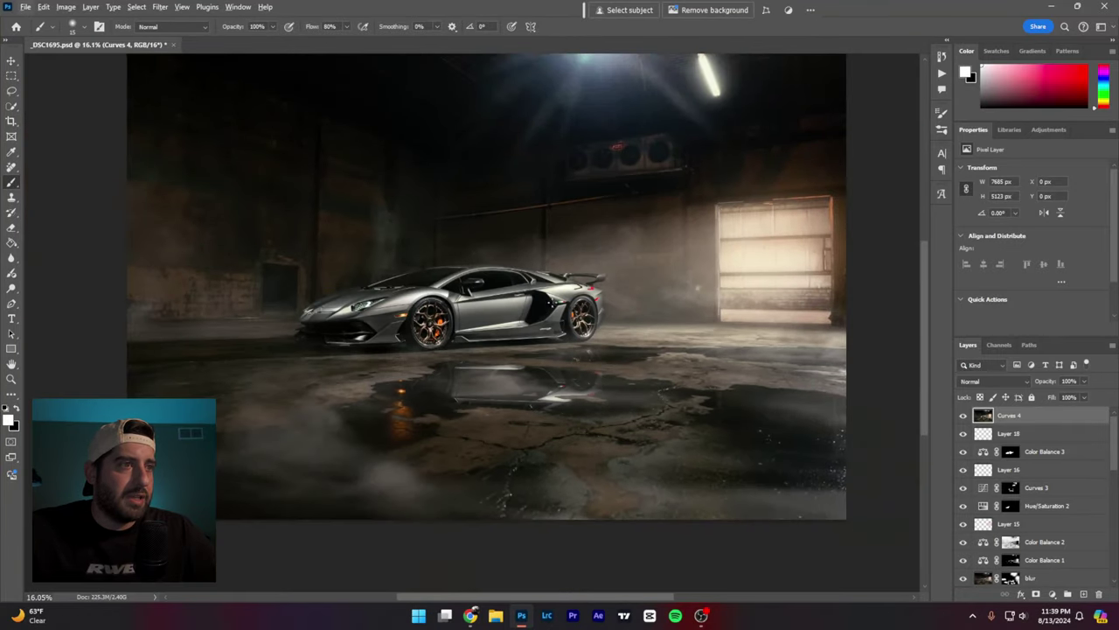
left_click(962, 415)
left_click(962, 418)
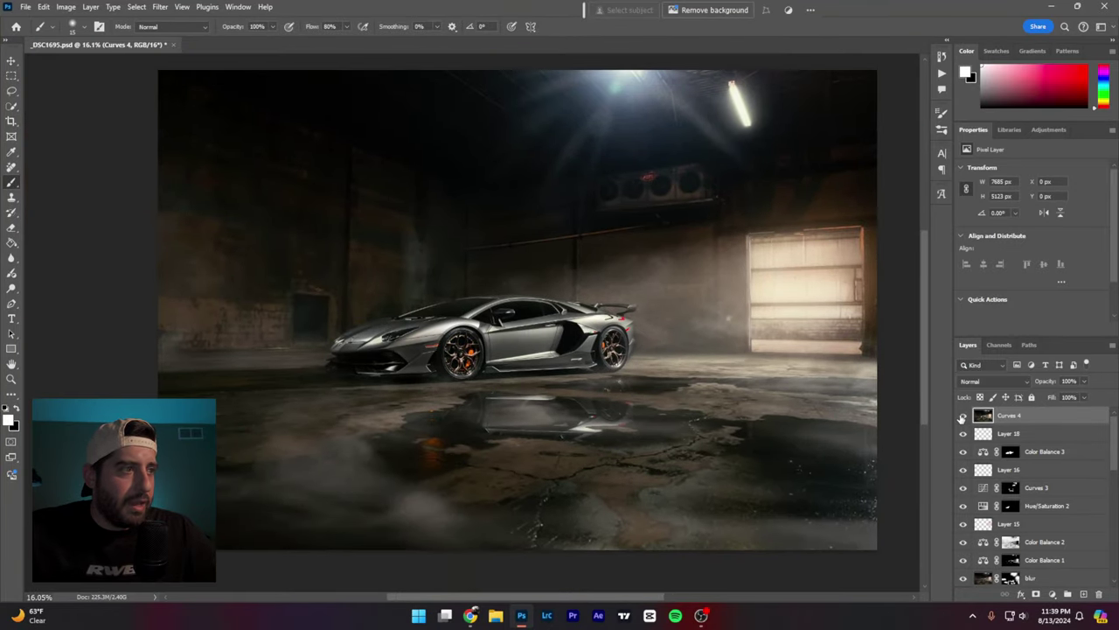
left_click(962, 418)
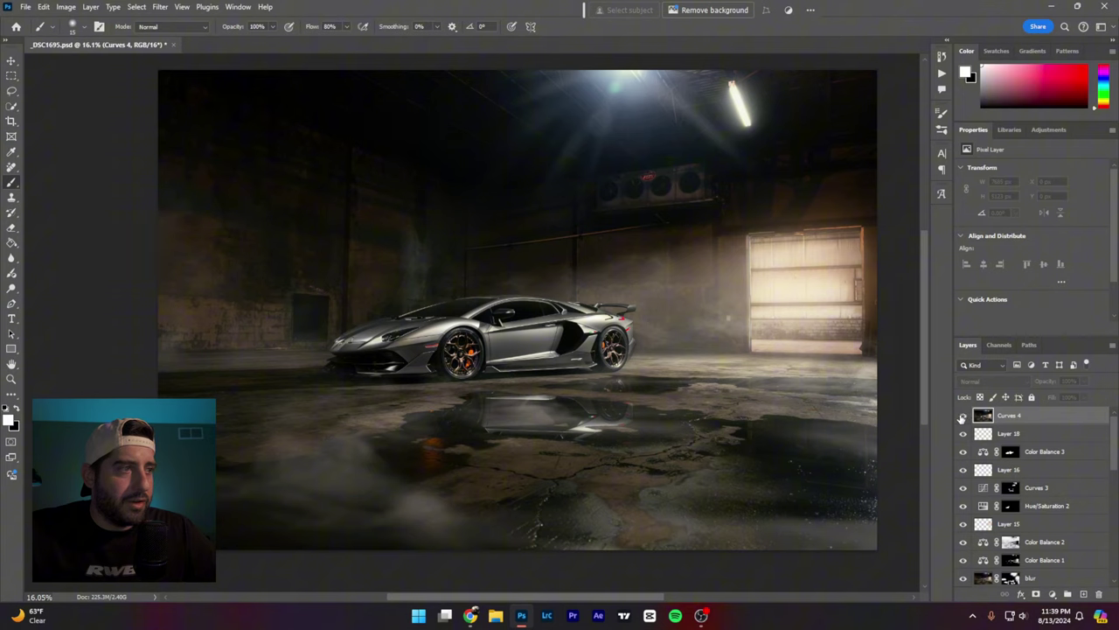
left_click(962, 418)
left_click(962, 418)
left_click(962, 418)
left_click(962, 418)
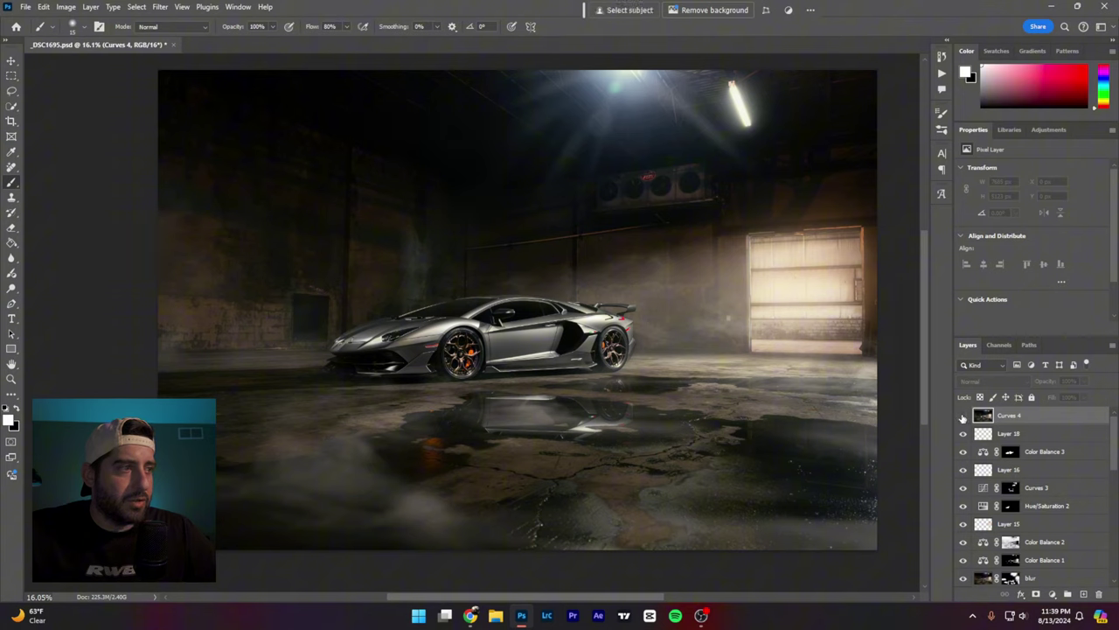
left_click(962, 418)
left_click(962, 418)
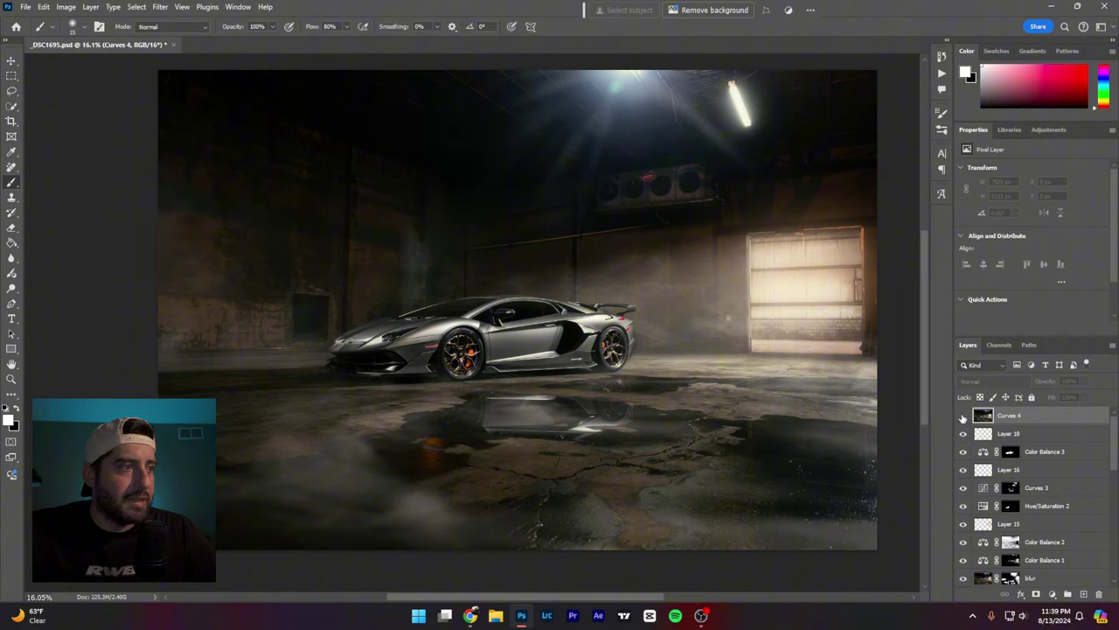
left_click(962, 418)
left_click(963, 417)
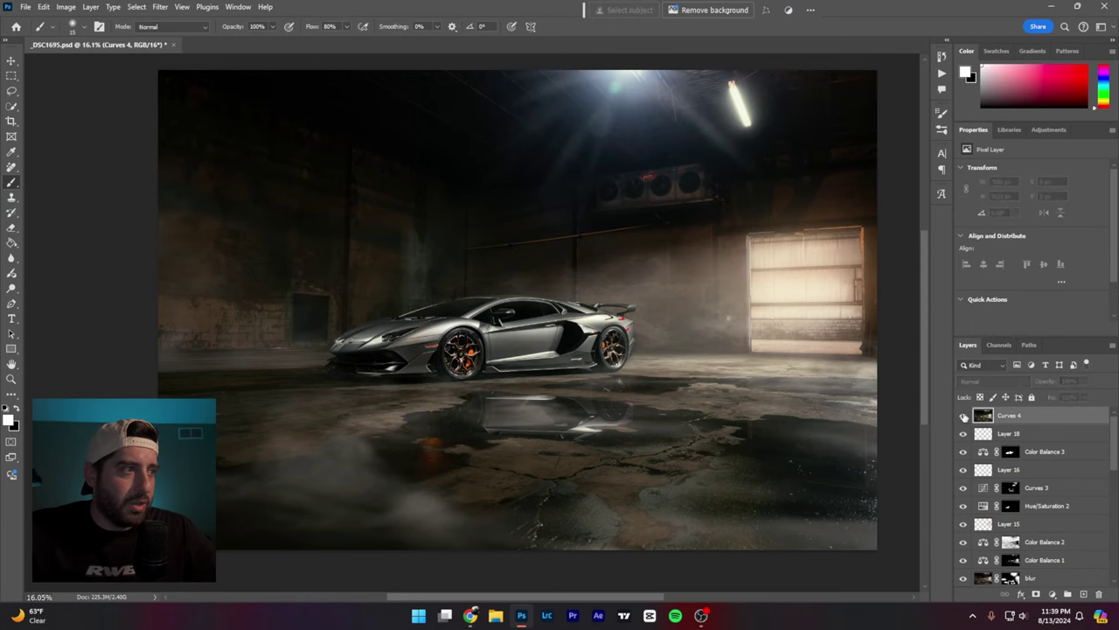
left_click(963, 418)
left_click(963, 417)
left_click(963, 417)
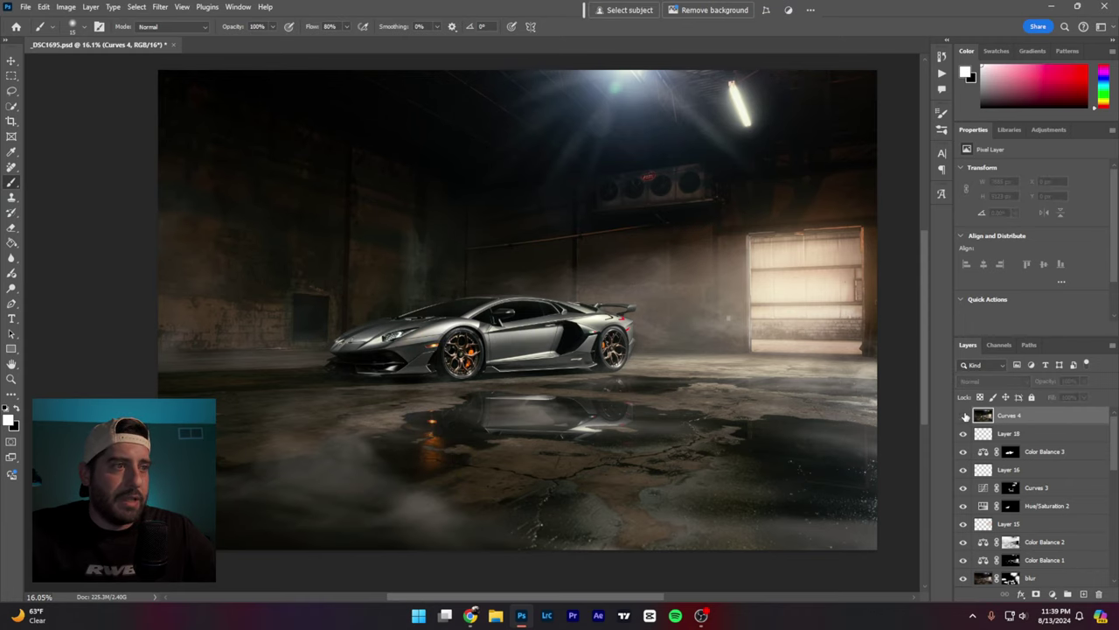
left_click(962, 417)
left_click(963, 417)
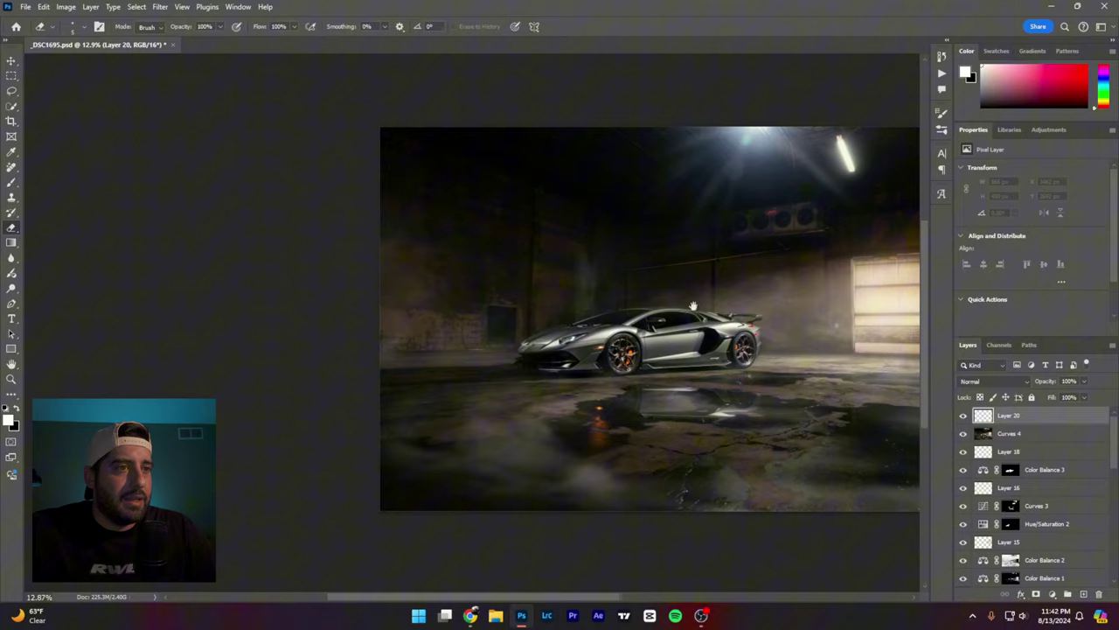
Step: Review the finished warehouse image and close the _DSC1695.psd document
left_click_drag(692, 307, 606, 321)
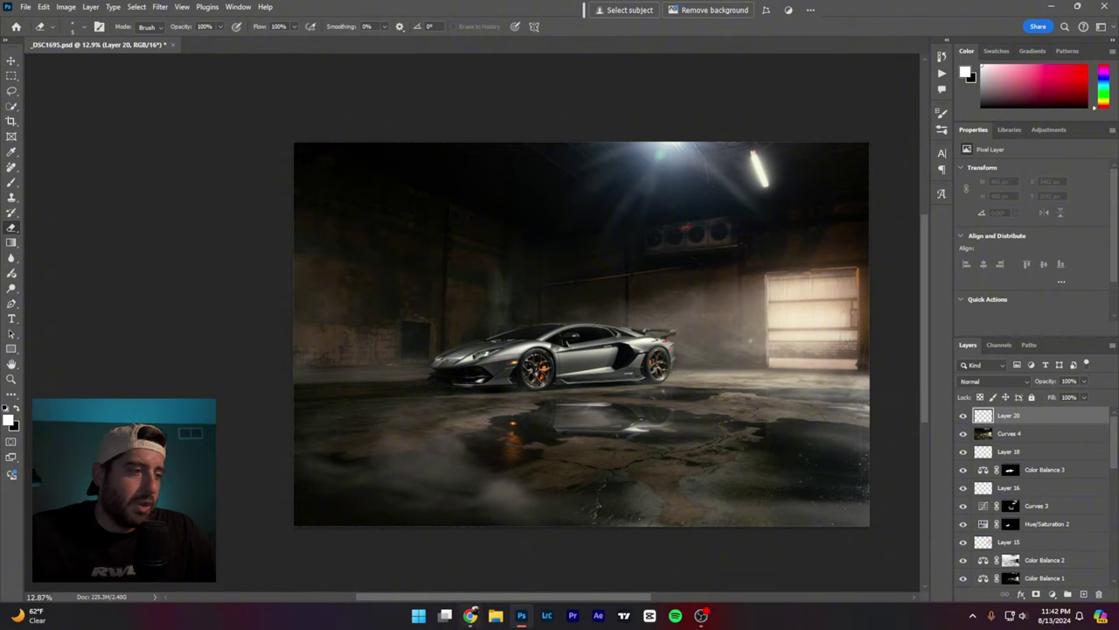
left_click(173, 43)
left_click(568, 228)
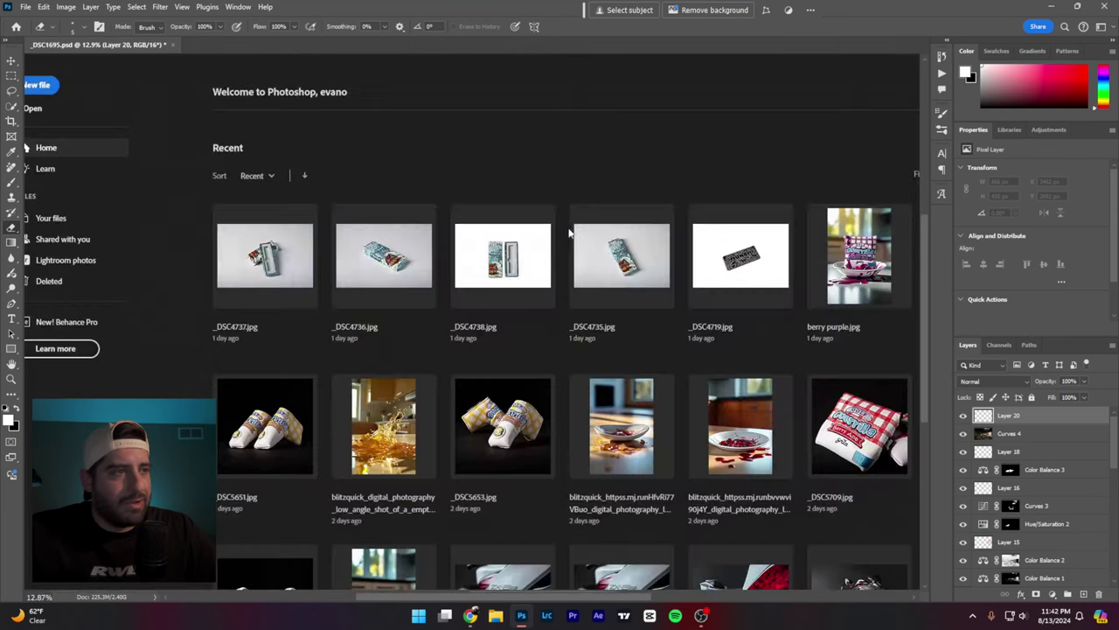
Step: Open the layered _DSC1729-Edit warehouse photo, select the Brush tool and look through the layer stack
left_click(494, 616)
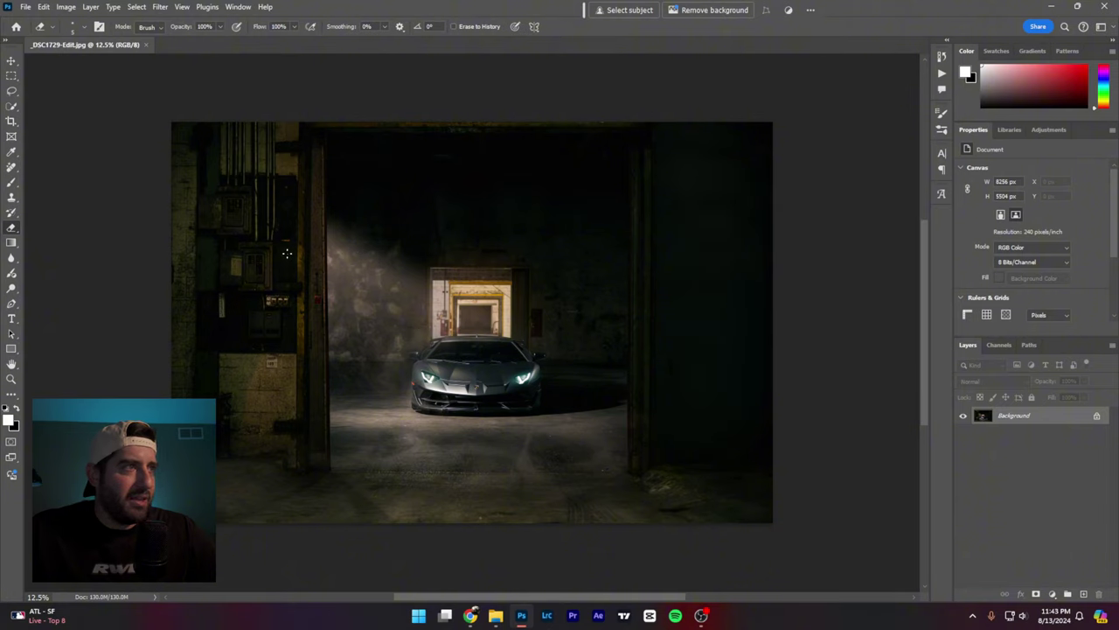
left_click(11, 182)
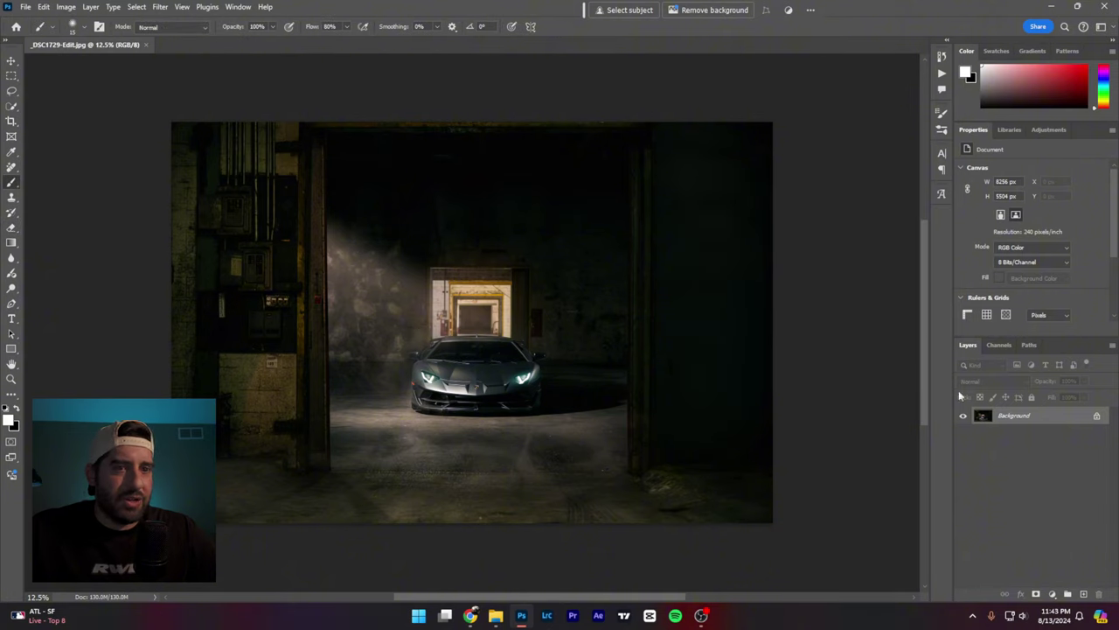
left_click_drag(1050, 416, 1084, 594)
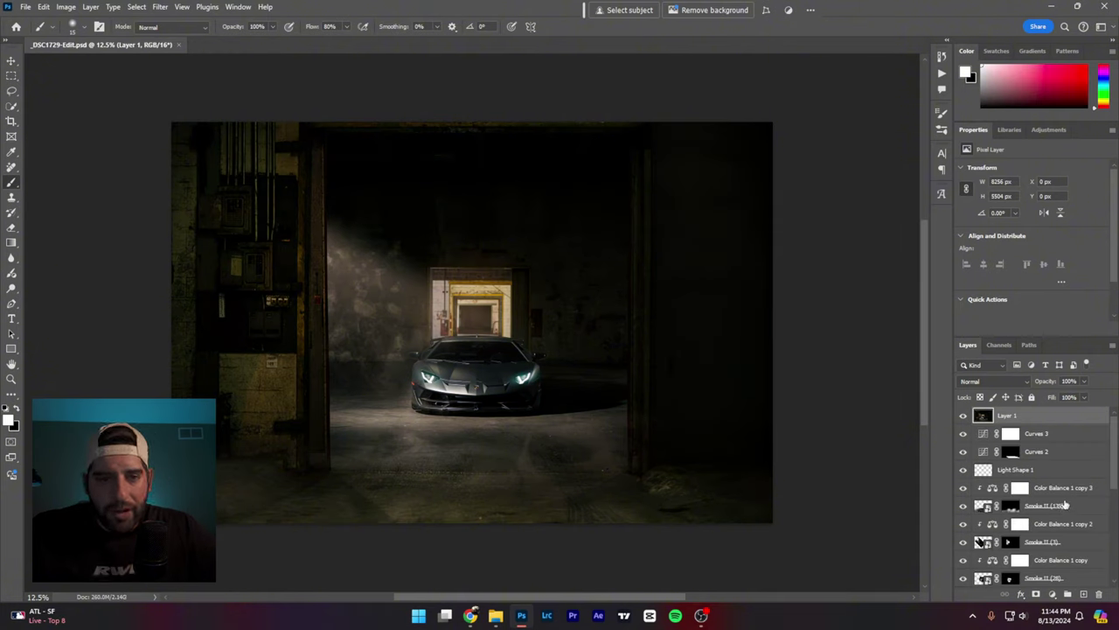
scroll(1015, 549, "down", 10)
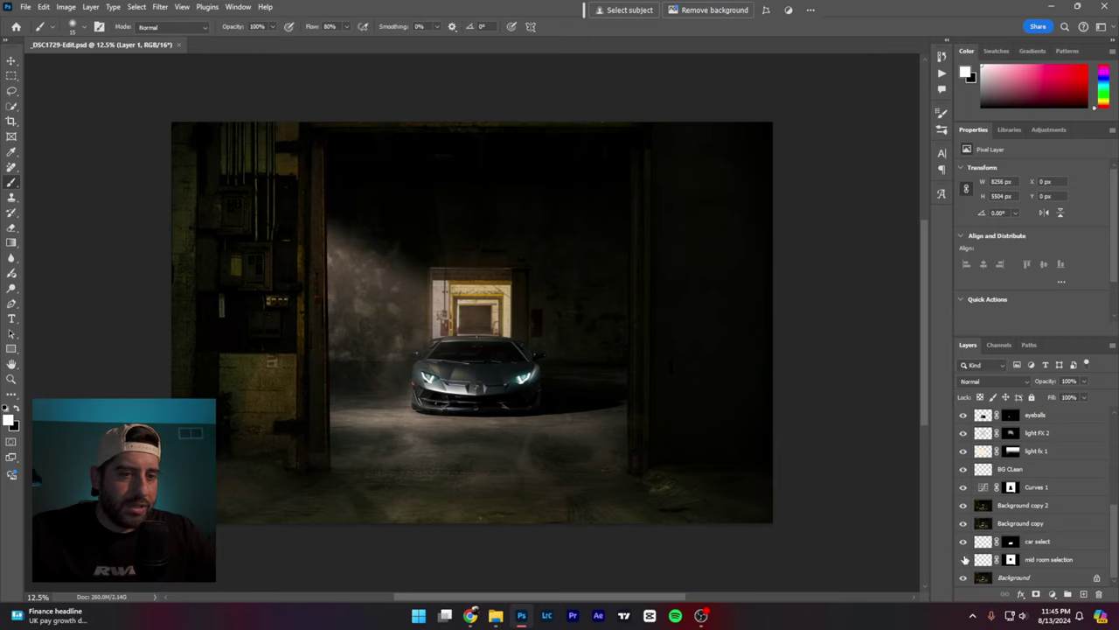
Step: Hide every layer above Background to show the unedited base photo
left_click_drag(964, 559, 959, 387)
scroll(960, 388, "up", 5)
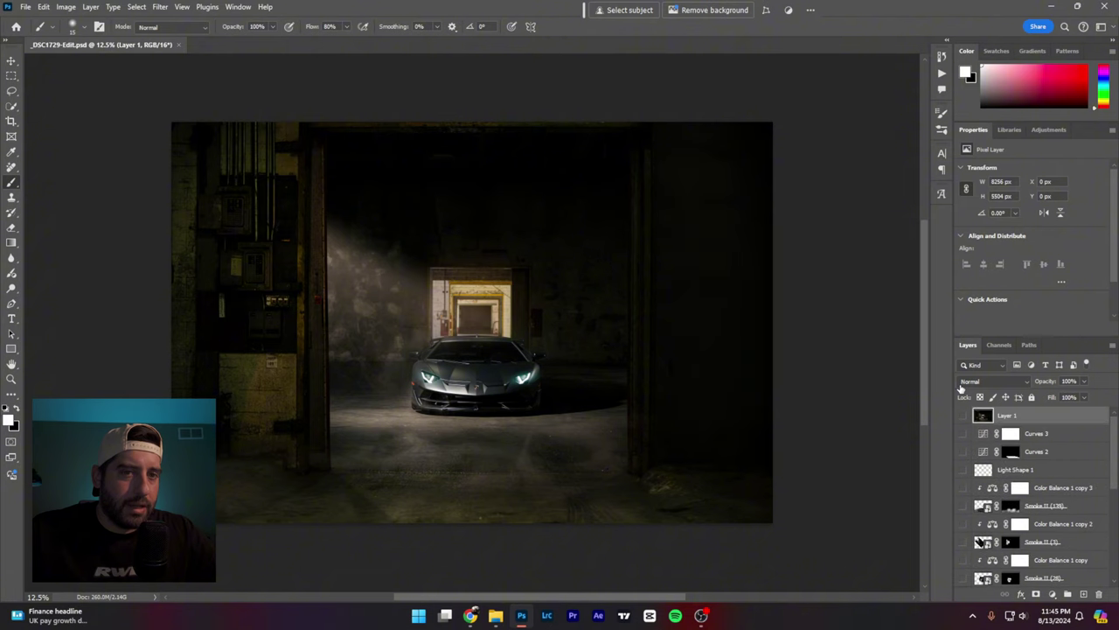
left_click(965, 416)
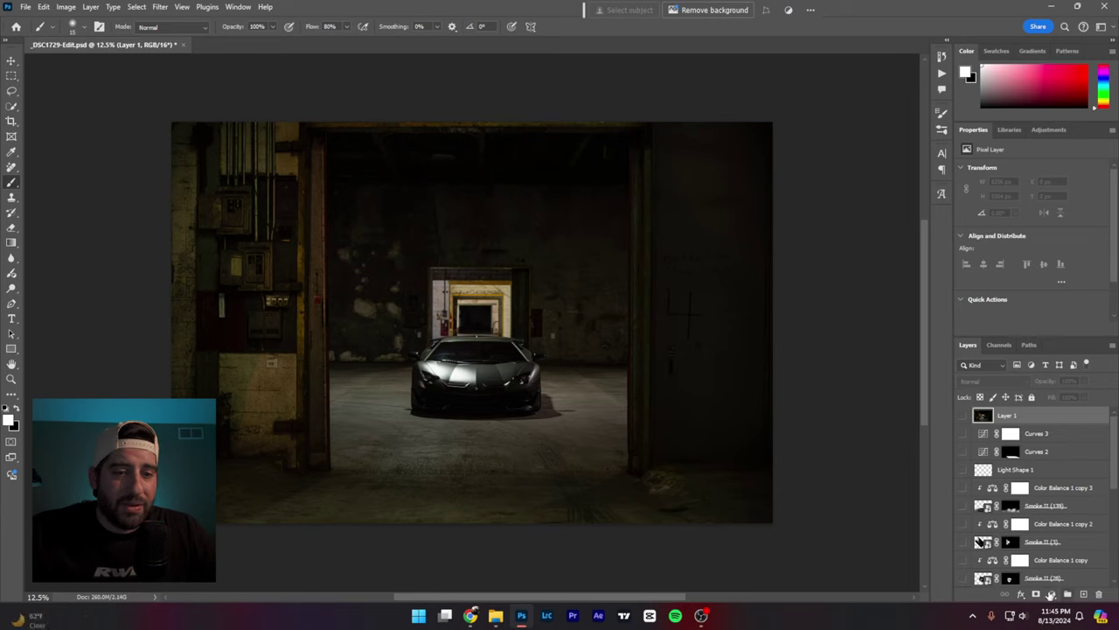
Step: Duplicate the Background layer
scroll(1050, 583, "down", 10)
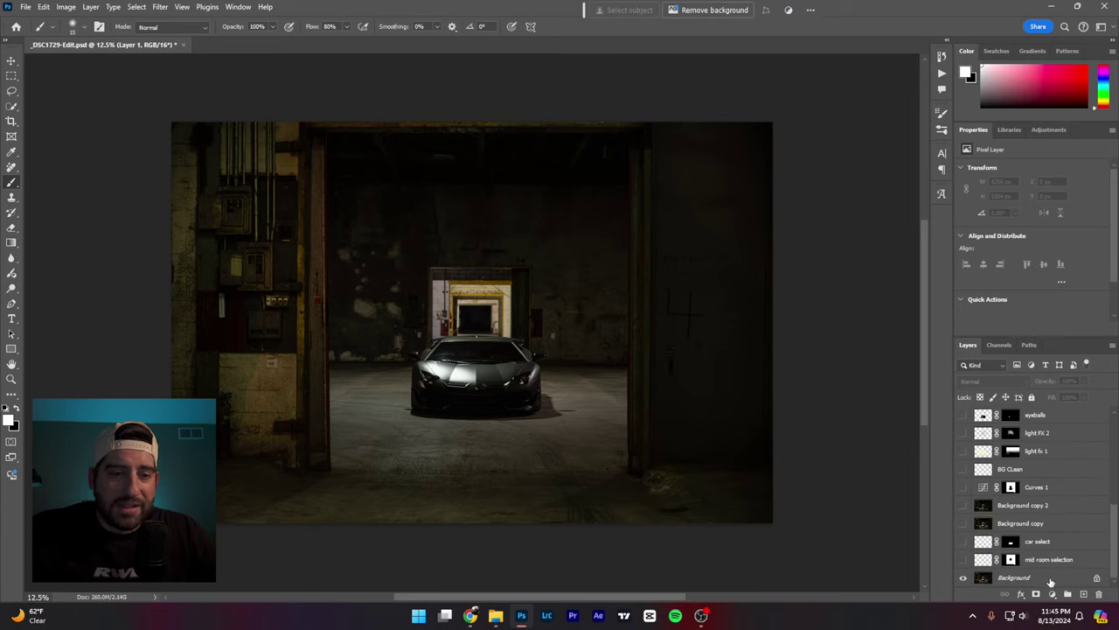
left_click(1052, 581)
key("ctrl+j")
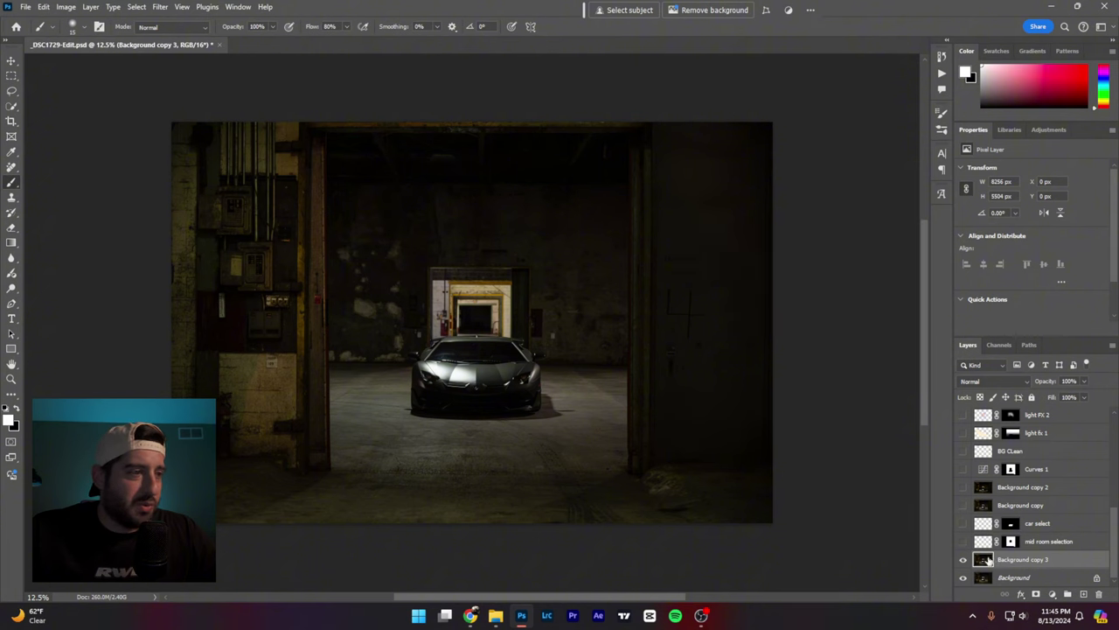
Step: Open the Camera Raw Filter on the duplicate and set Exposure +0.70, Highlights -39, Shadows +64, Whites -10 and Blacks -5
key("ctrl+shift+a")
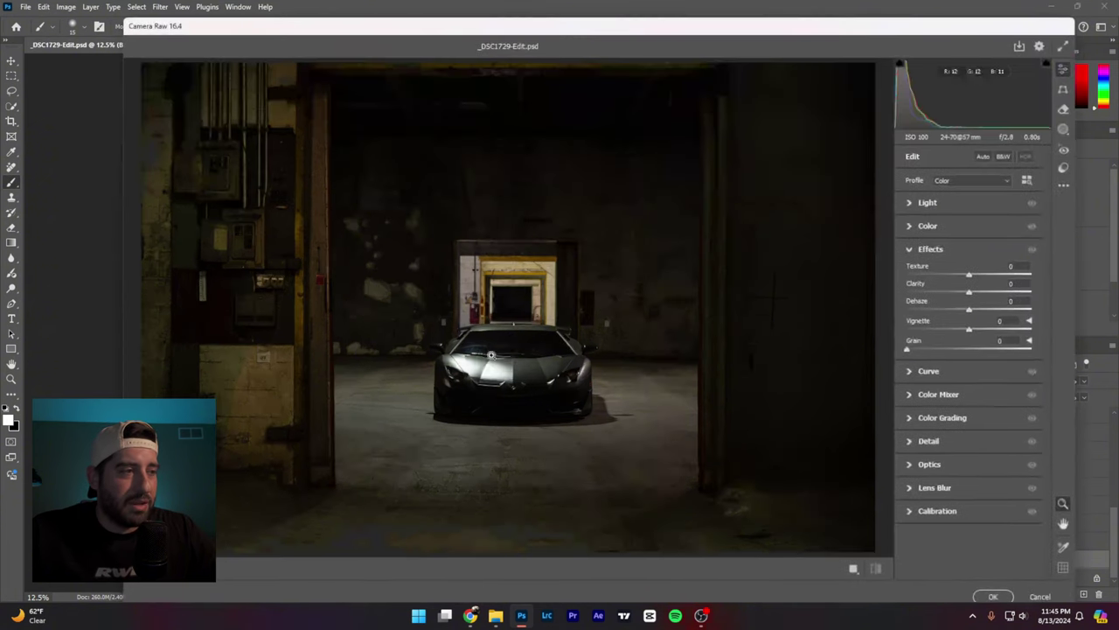
left_click(928, 202)
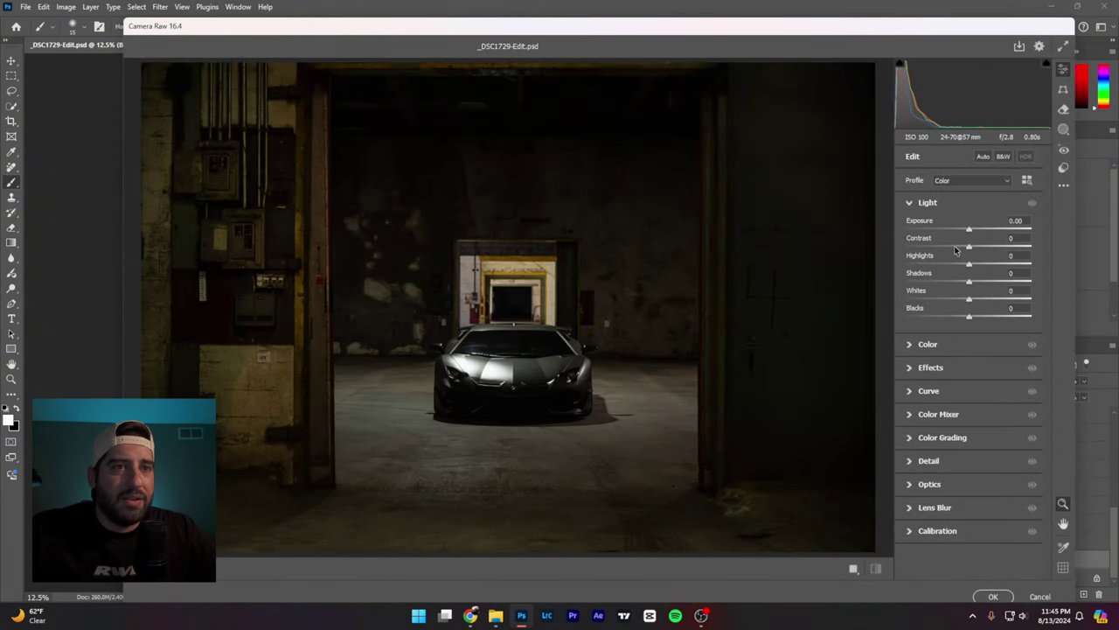
left_click_drag(949, 264, 1011, 283)
left_click_drag(933, 265, 977, 229)
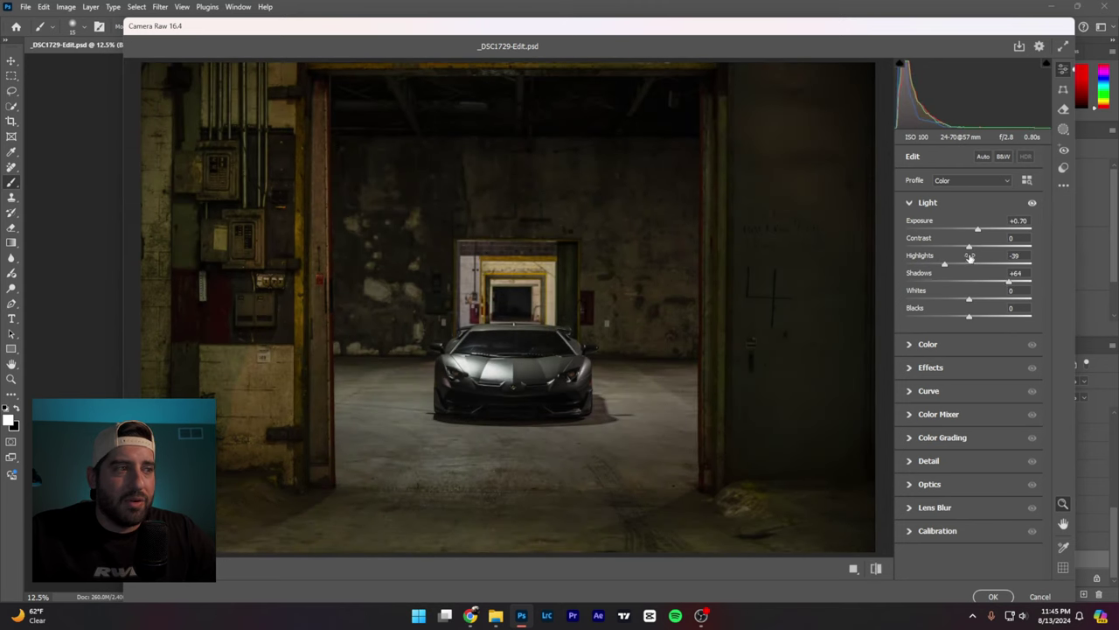
left_click_drag(969, 299, 967, 317)
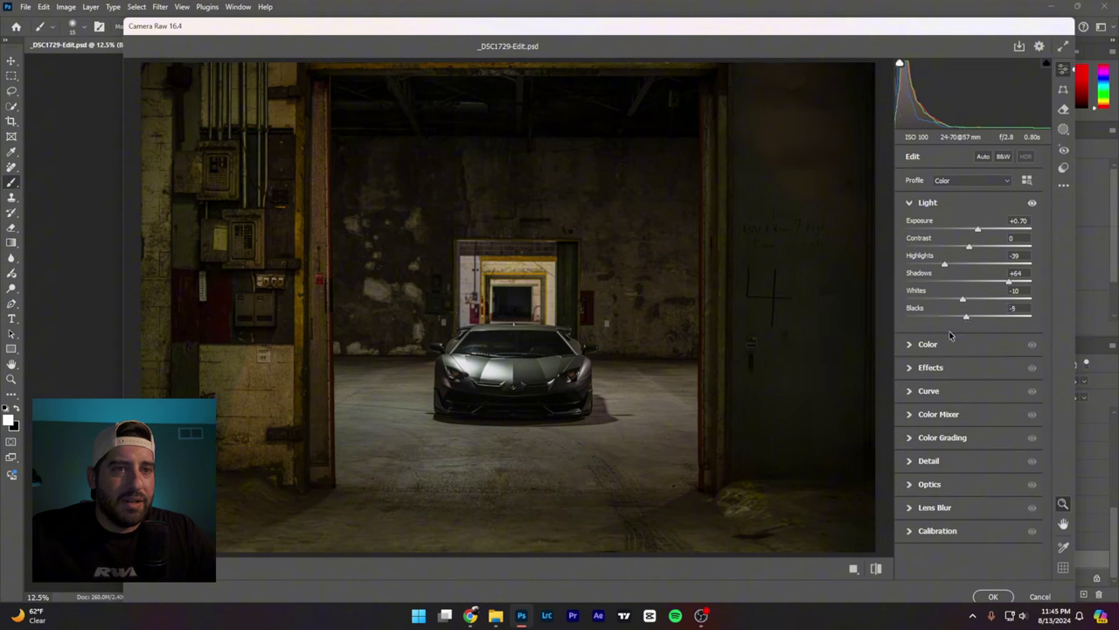
Step: Add a shadow point and a highlight point to the Camera Raw tone curve and set Clarity to +24
left_click(909, 390)
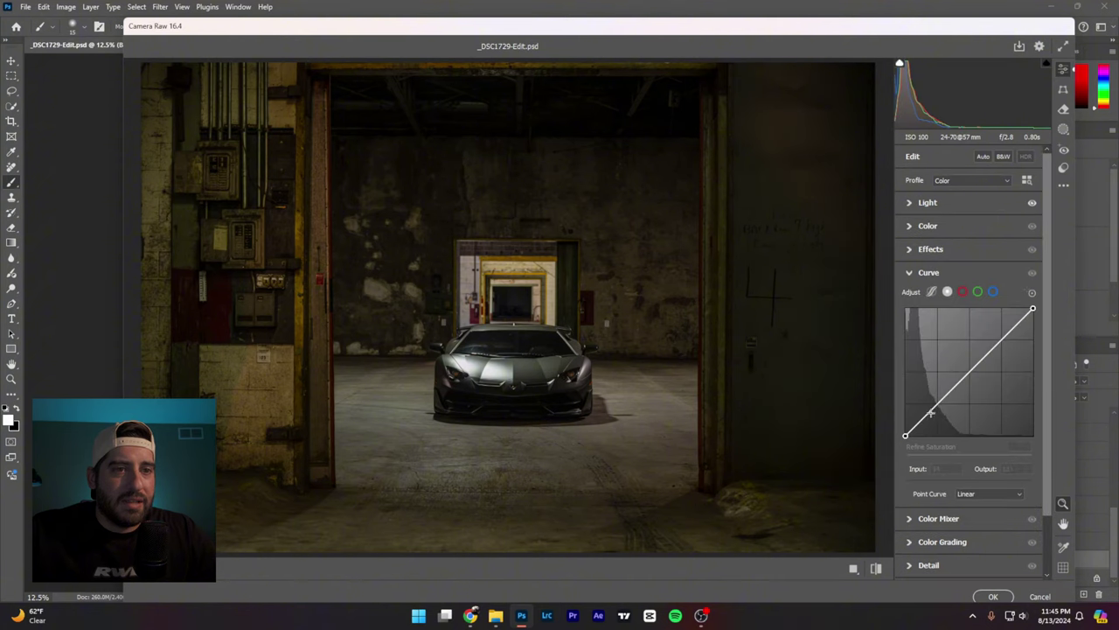
left_click(931, 412)
left_click(990, 347)
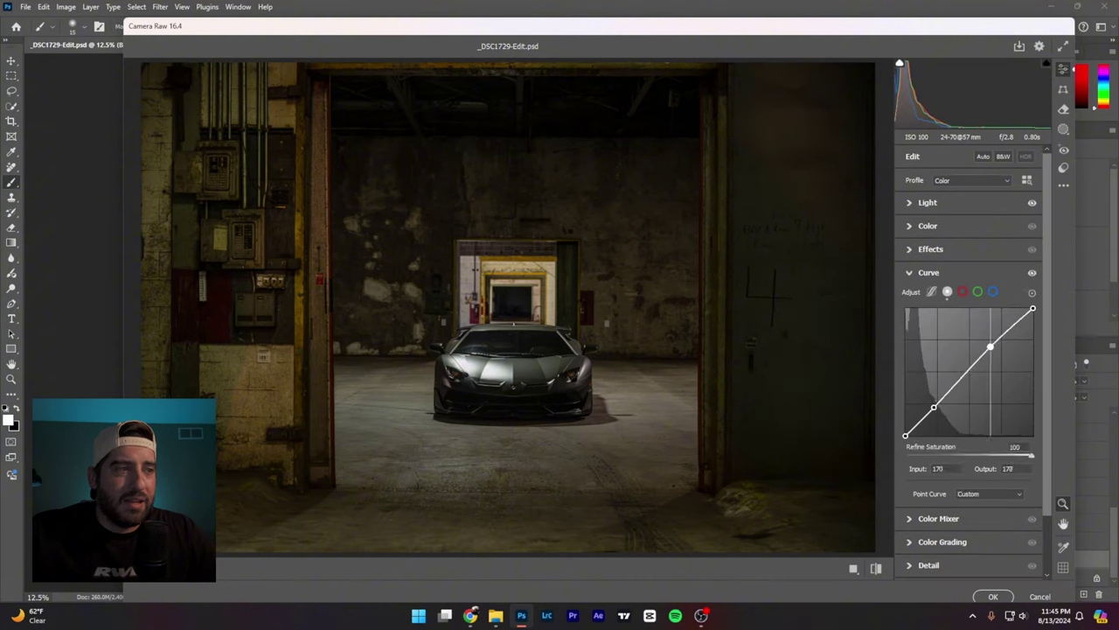
left_click(925, 255)
left_click_drag(969, 292, 980, 298)
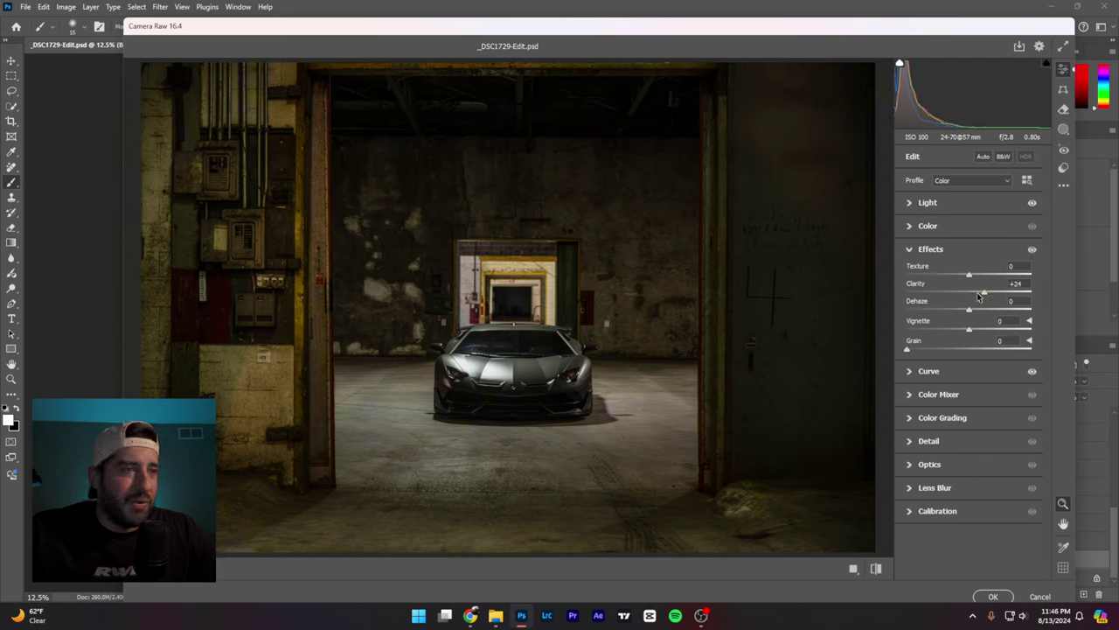
Step: Adjust the Camera Raw light settings to Highlights -68 and Shadows +73
left_click(908, 203)
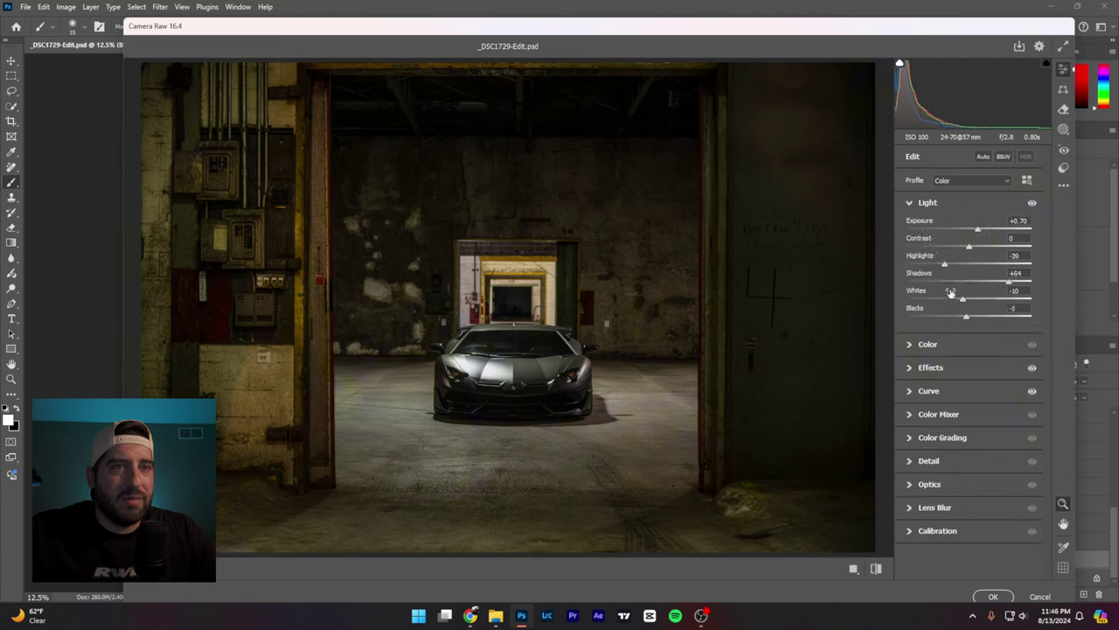
left_click_drag(925, 264, 927, 264)
left_click_drag(1010, 282, 1018, 282)
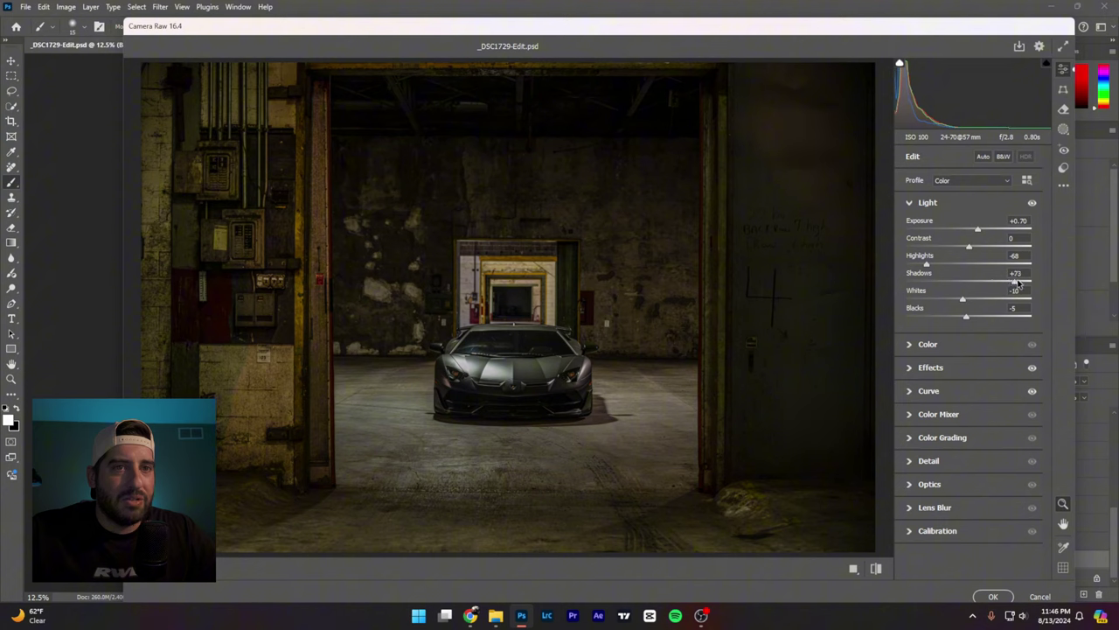
Step: Color grade the shadows toward blue, the midtones slightly toward orange, and the highlights toward yellow at hue 65, saturation 44
left_click(912, 416)
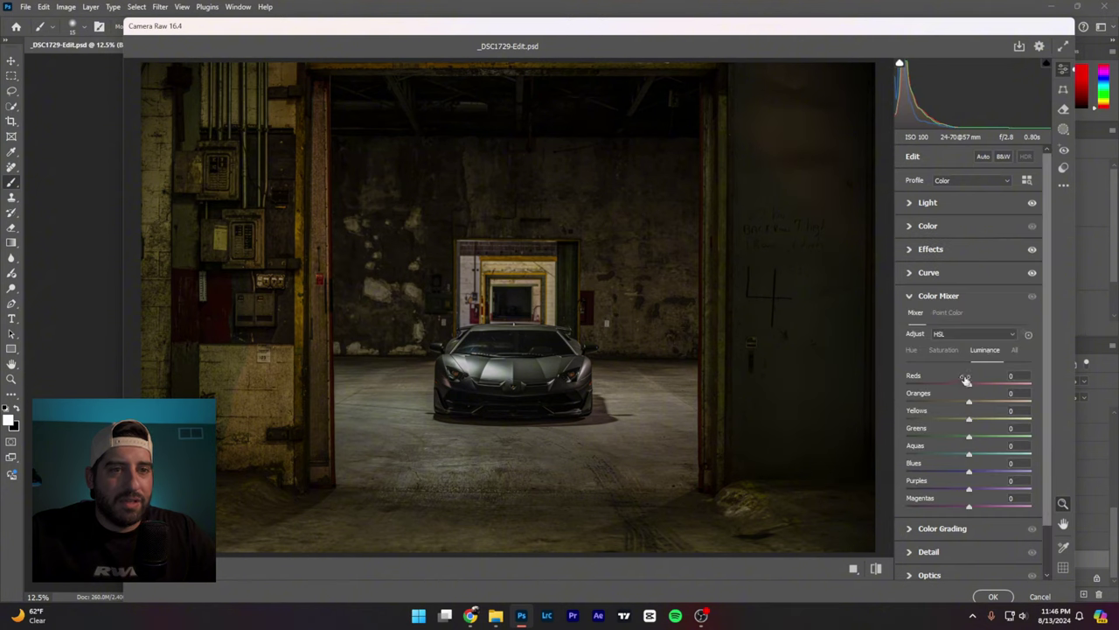
left_click(910, 296)
left_click(914, 319)
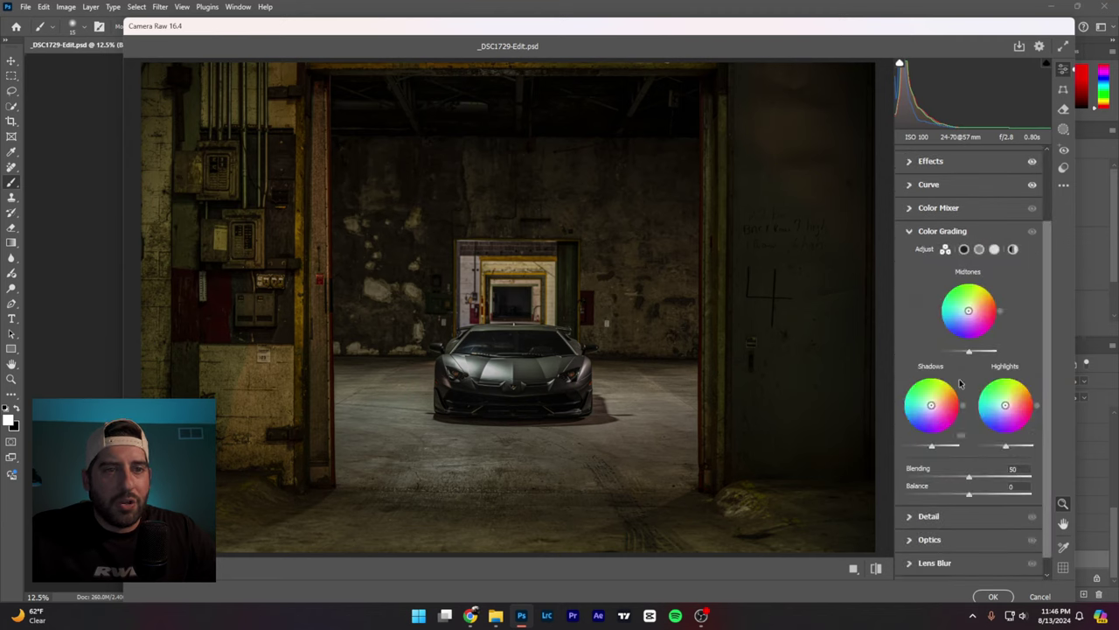
left_click_drag(929, 404, 926, 411)
left_click_drag(969, 311, 970, 310)
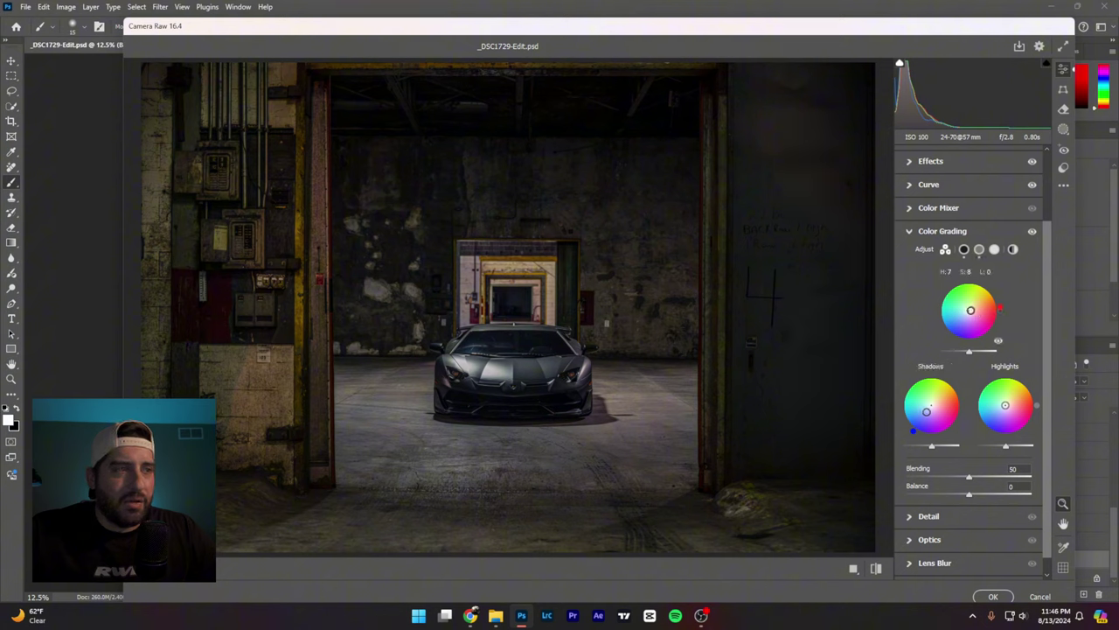
left_click_drag(1006, 406, 1010, 395)
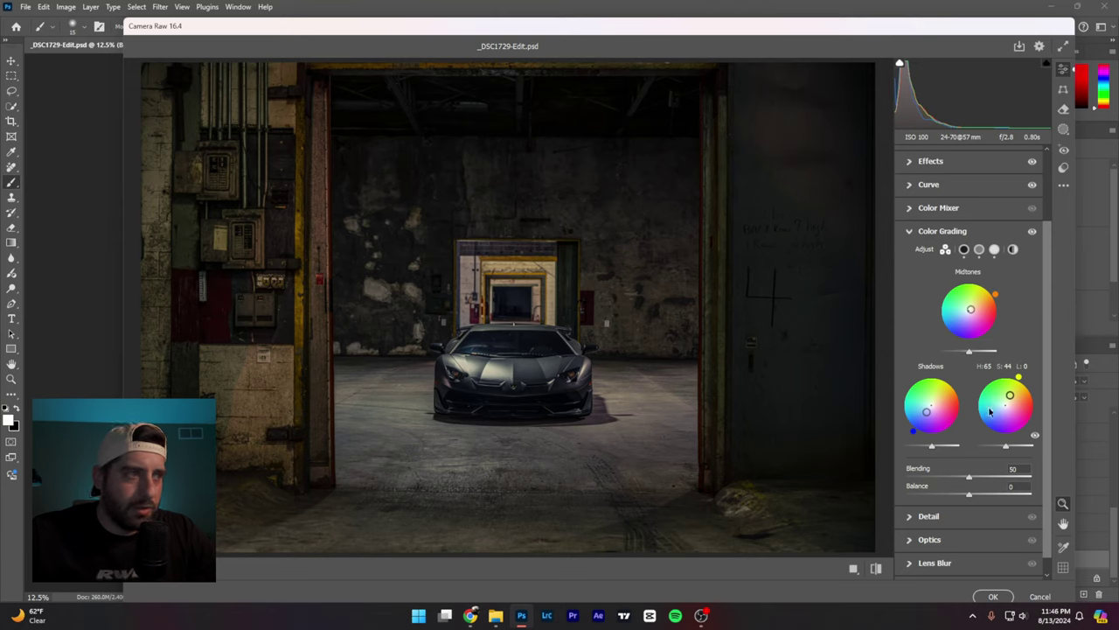
Step: Try a white balance temperature of +10, then cancel all Camera Raw changes
scroll(979, 350, "up", 3)
left_click(928, 202)
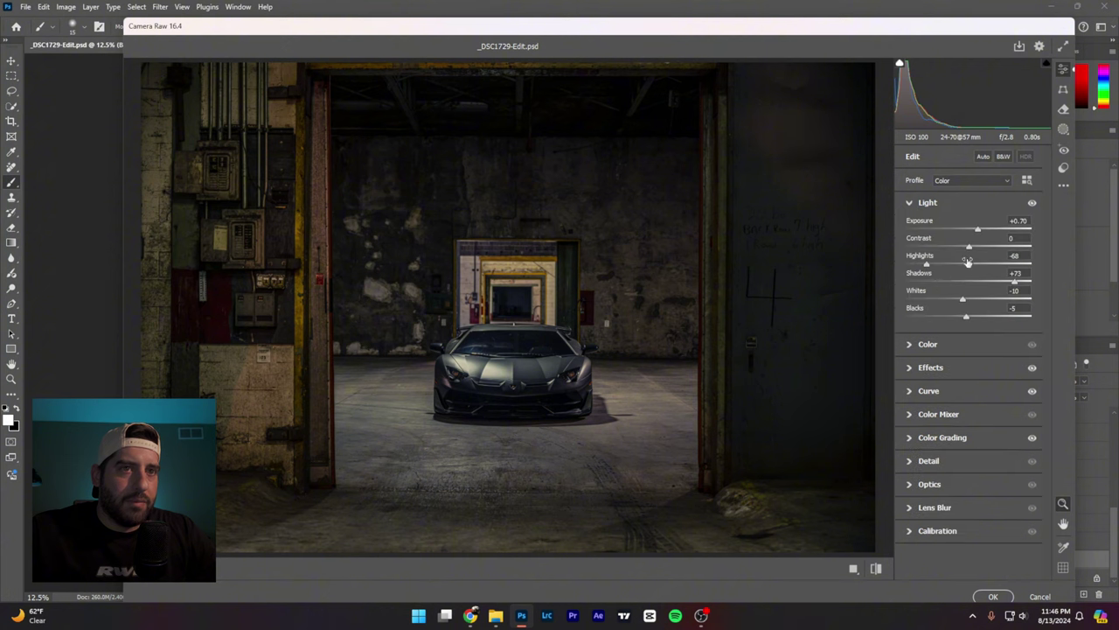
left_click(915, 346)
left_click_drag(970, 273, 979, 272)
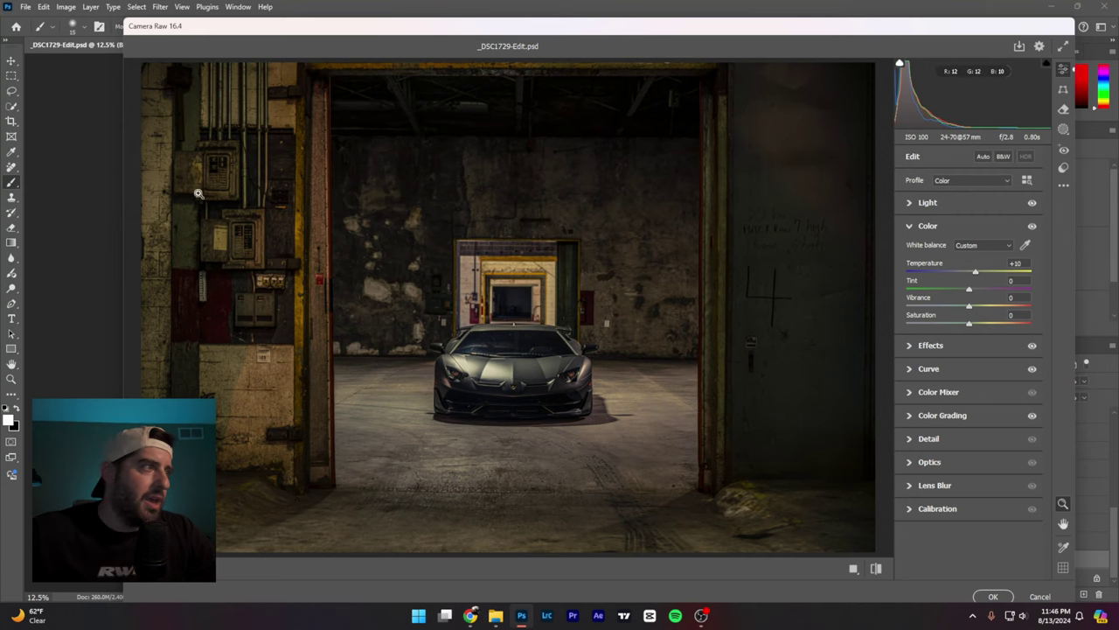
left_click(1040, 597)
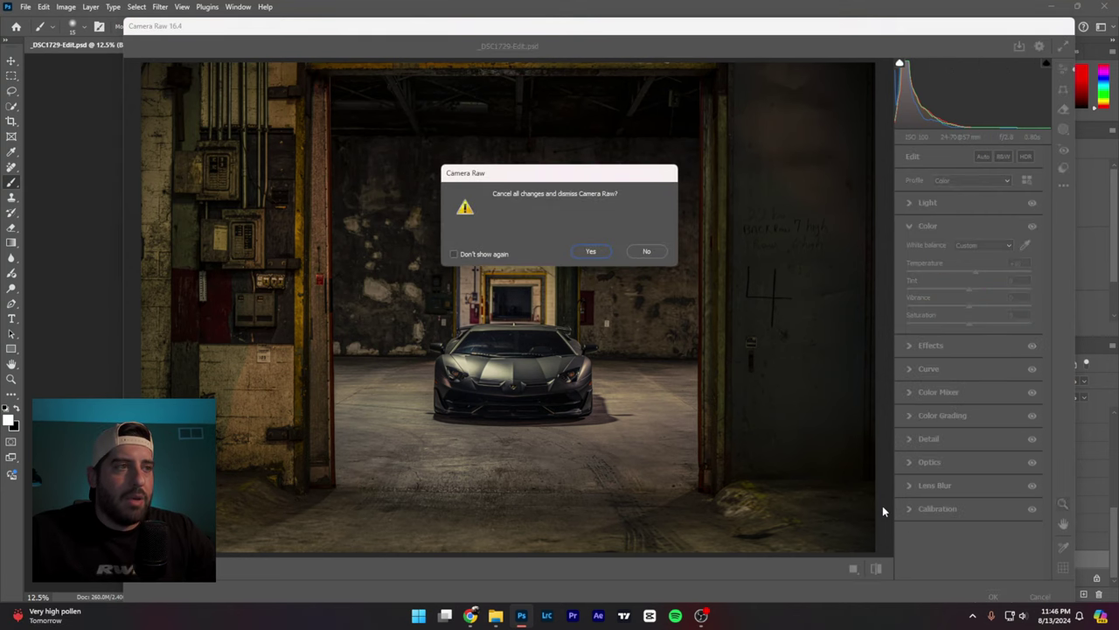
left_click(592, 253)
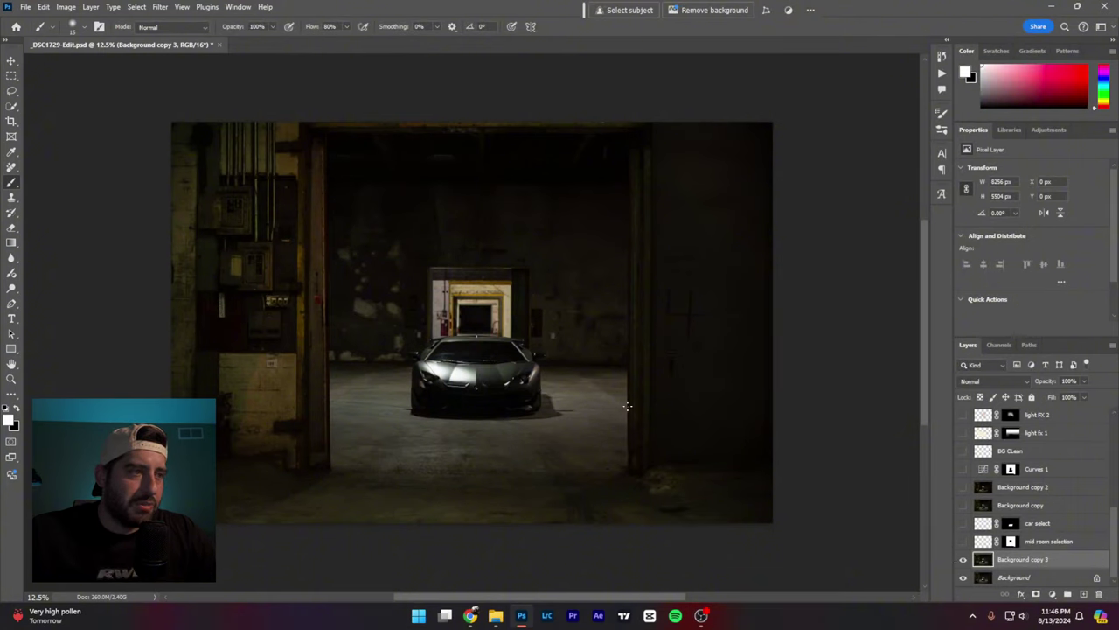
Step: Toggle Layer 1 to compare the finished image with the base photo, leaving it hidden
scroll(1032, 490, "up", 10)
left_click(964, 416)
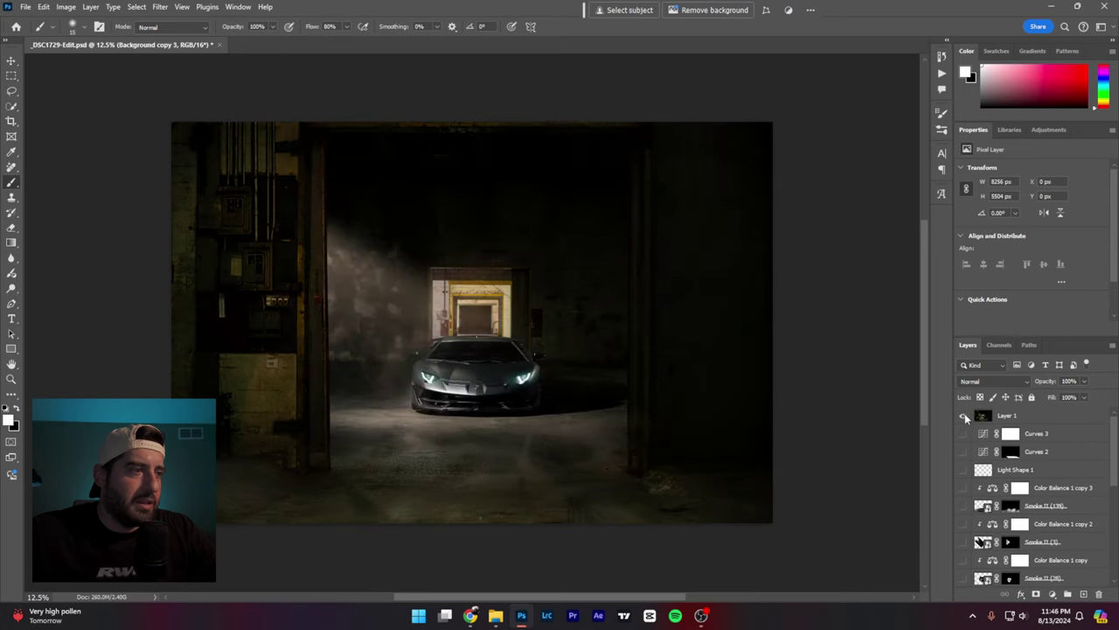
left_click(965, 416)
left_click(965, 417)
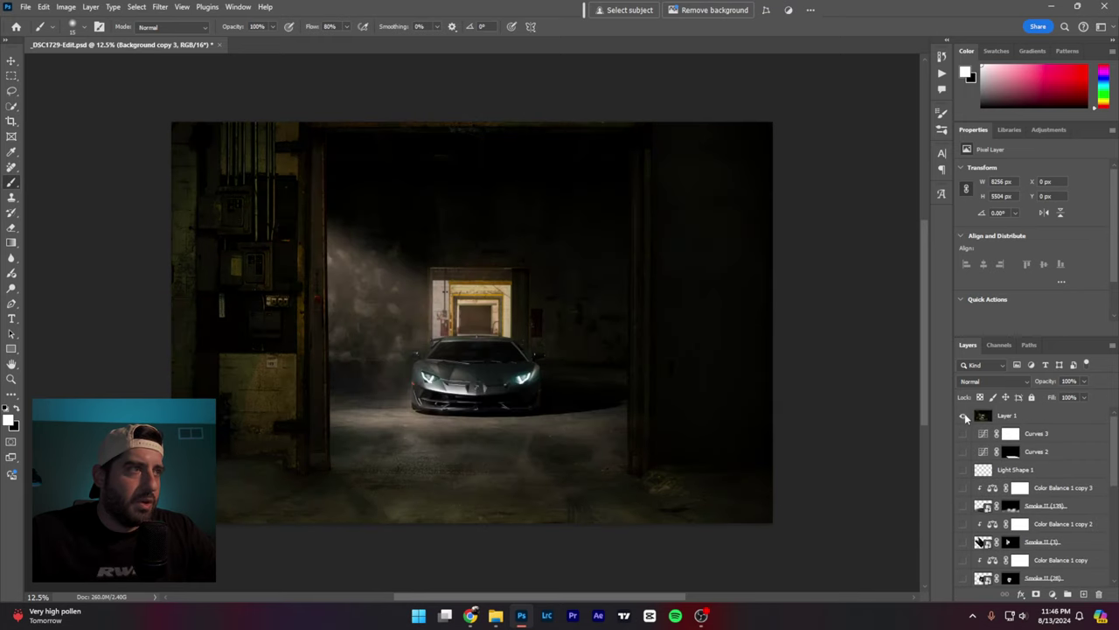
left_click(965, 416)
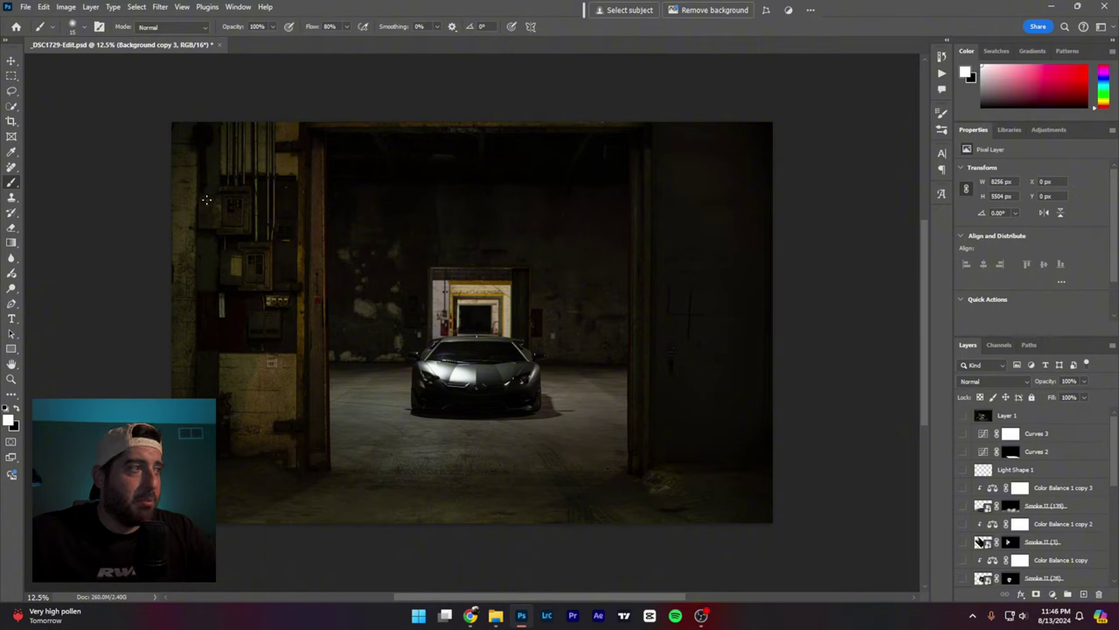
Step: Circle the lit hood, sketch two light rays onto it from the upper-left wall, and undo the annotations
mouse_move(462, 350)
left_mouse_down()
mouse_move(400, 366)
mouse_move(472, 336)
left_mouse_up()
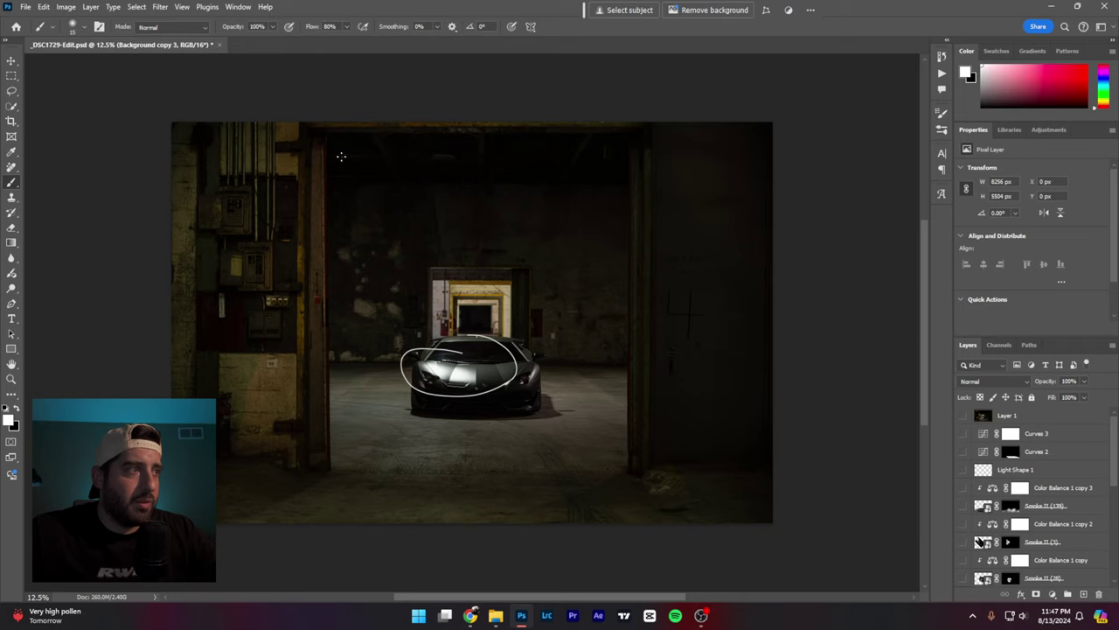
mouse_move(242, 140)
left_mouse_down()
mouse_move(341, 225)
mouse_move(456, 351)
left_mouse_up()
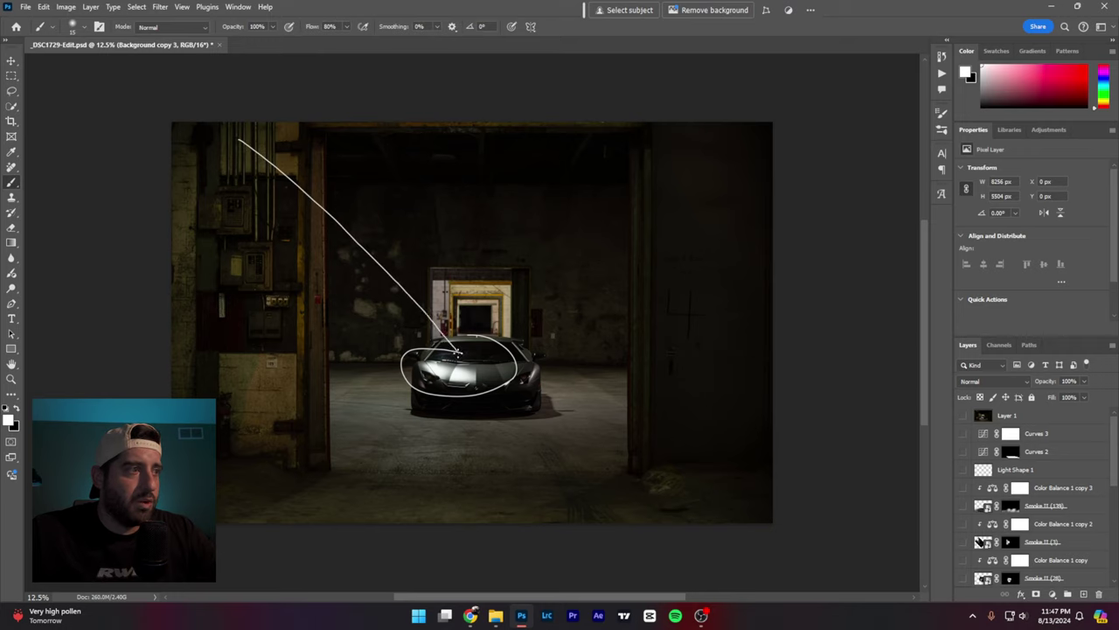
mouse_move(191, 160)
left_mouse_down()
mouse_move(328, 286)
mouse_move(437, 345)
left_mouse_up()
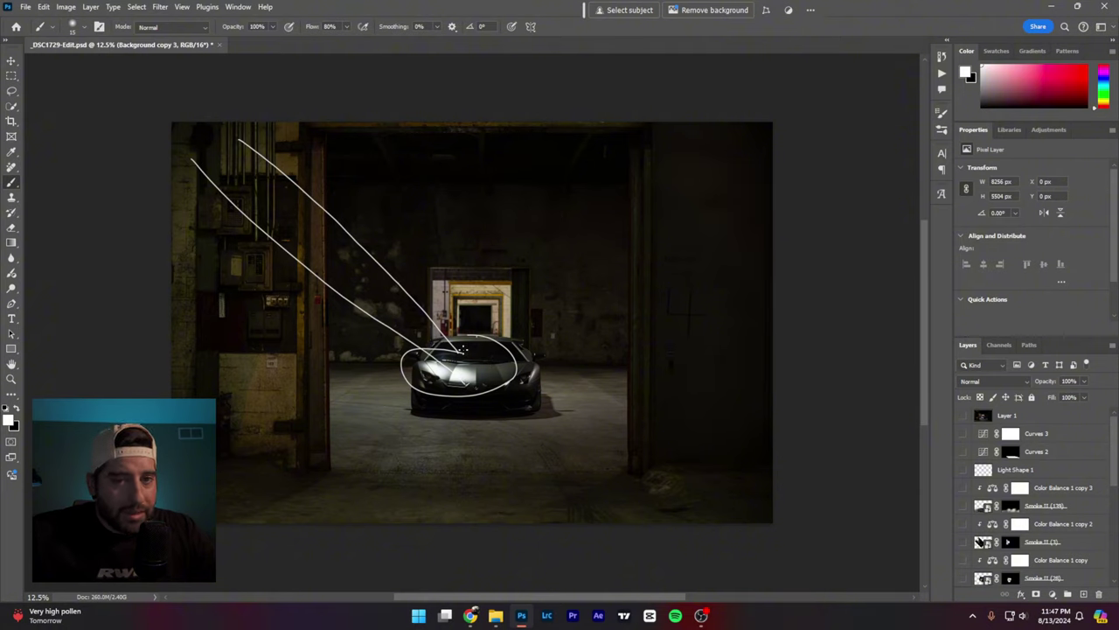
key("ctrl+z")
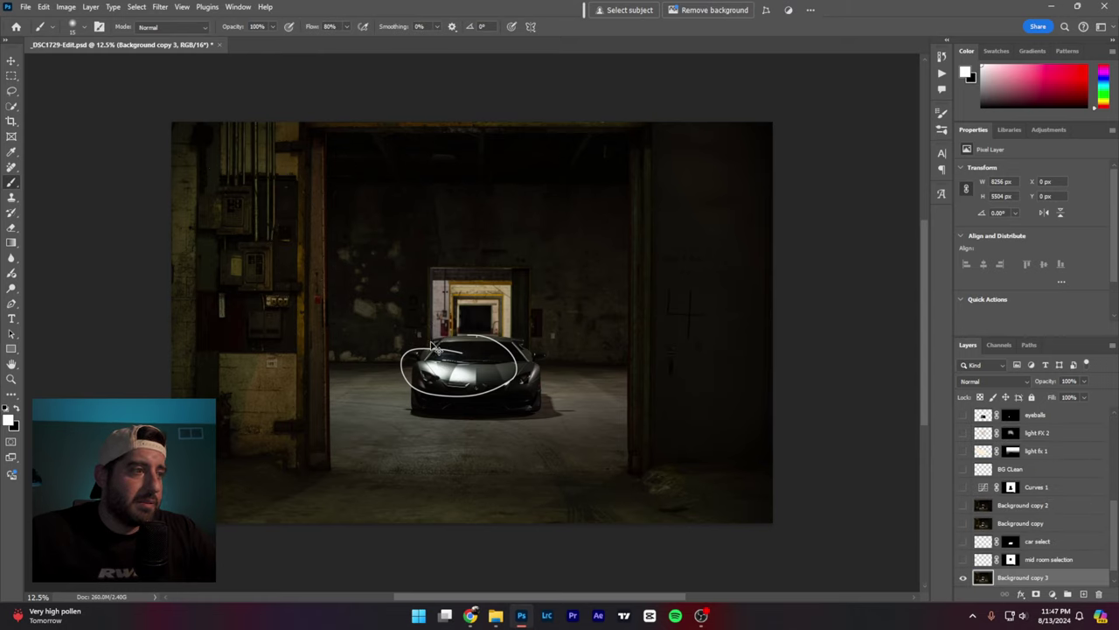
Step: Show the mid room selection, car select and Background copy layers
scroll(1011, 529, "down", 1)
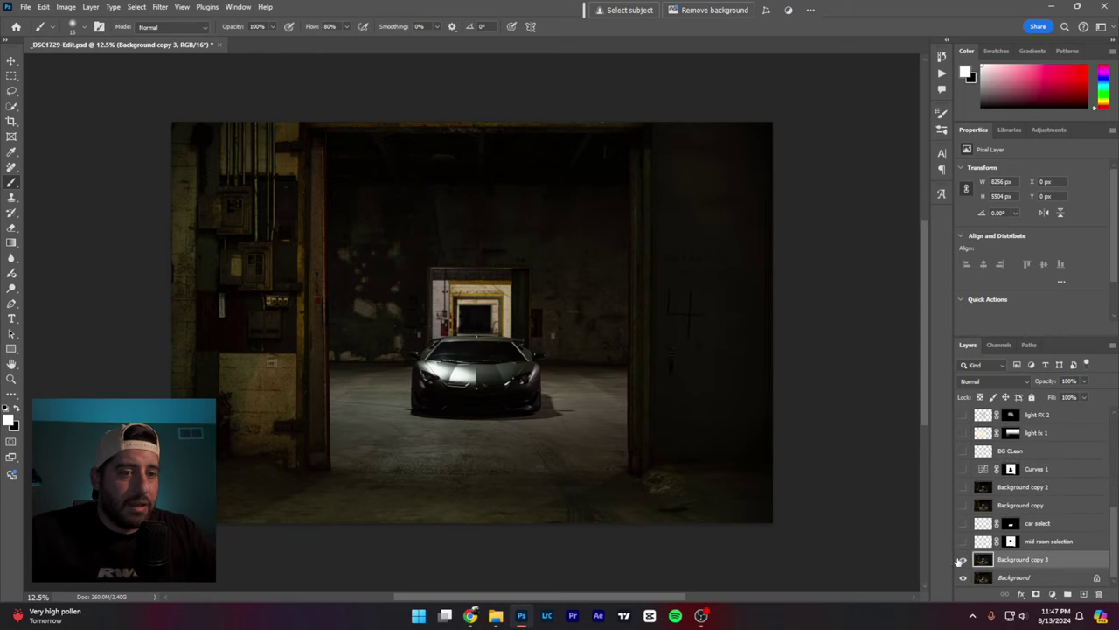
left_click_drag(964, 542, 964, 472)
scroll(963, 504, "up", 1)
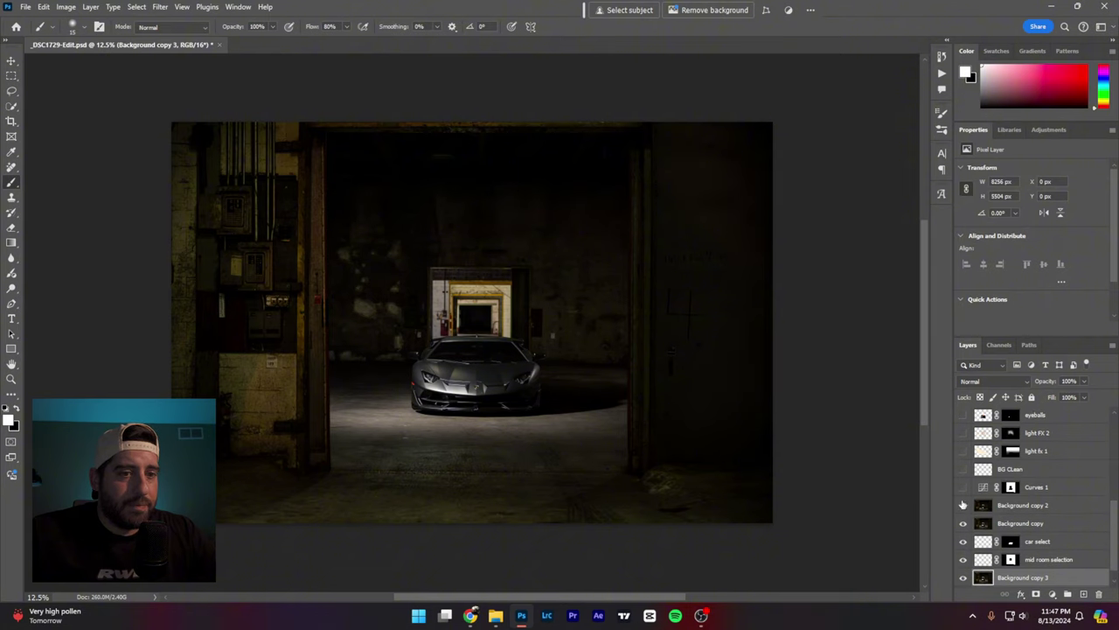
Step: Toggle Background copy 2 repeatedly to compare its effect on the car and warehouse
left_click(963, 505)
left_click(962, 505)
left_click(963, 505)
left_click(963, 505)
left_click(963, 506)
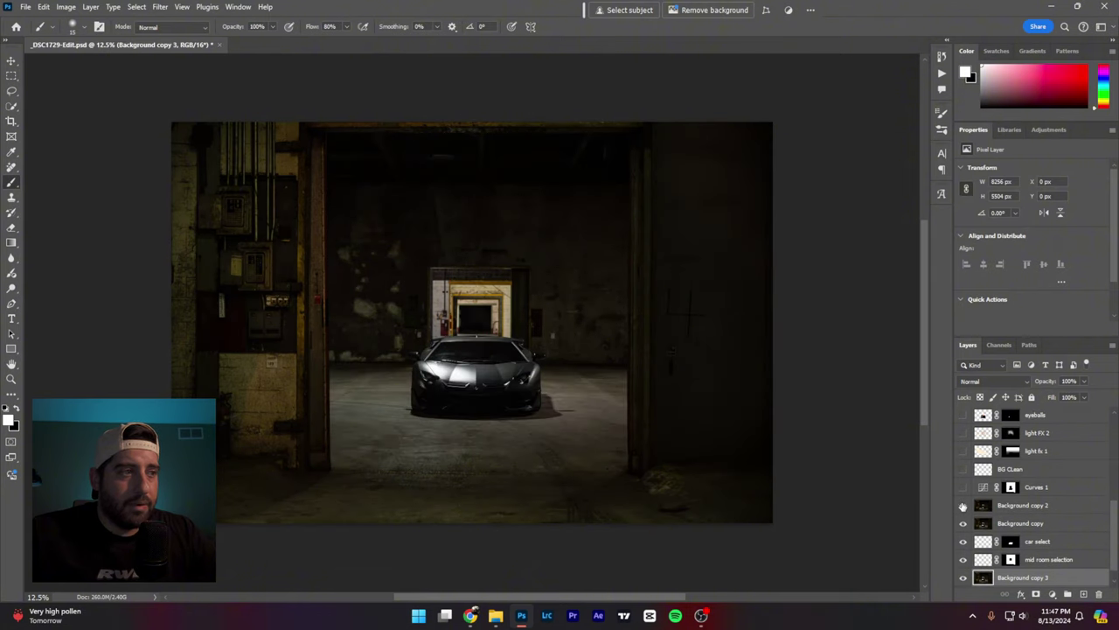
Step: Show the Background copy 2 layer and add a new empty layer directly above it
left_click(963, 506)
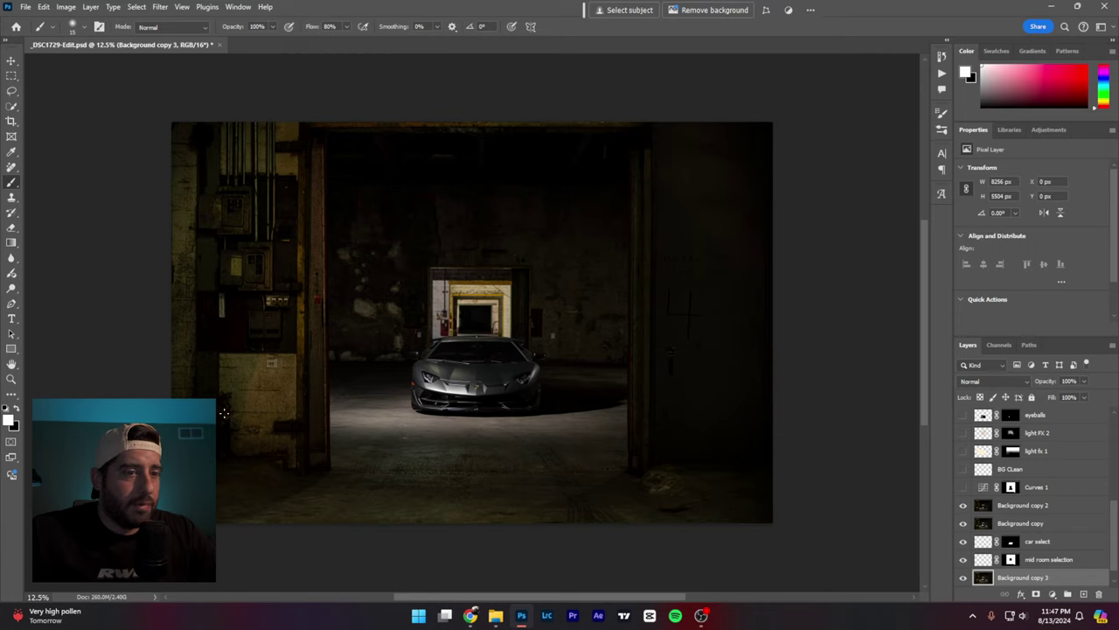
left_click(1032, 505)
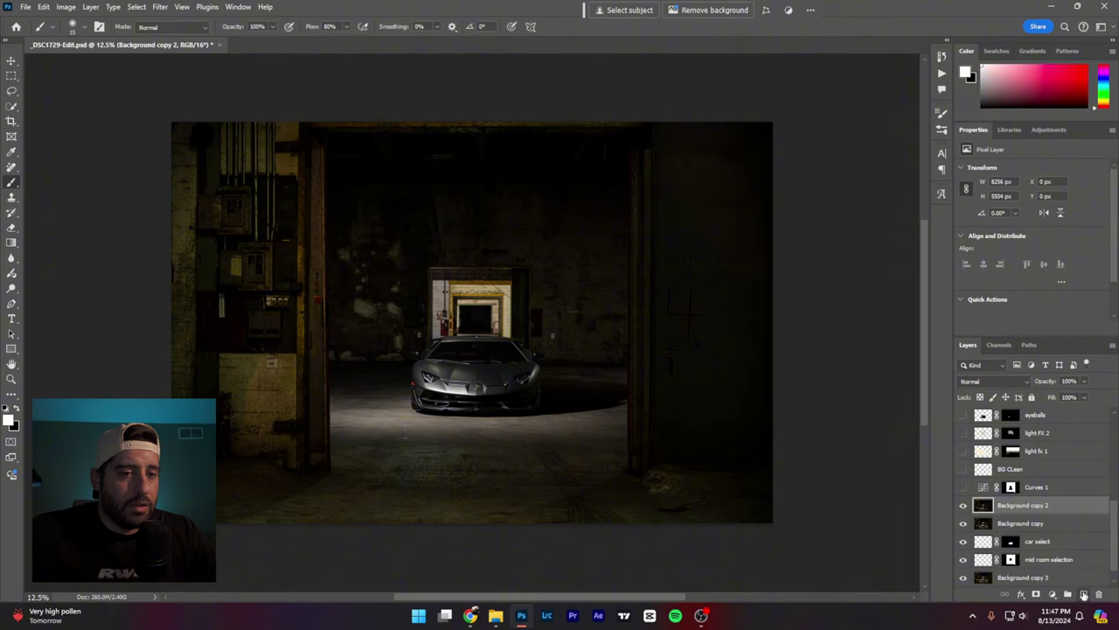
left_click(1083, 594)
Step: Sketch a stick figure holding a light beside the left doorway post with rays reaching the car, and undo the strokes
mouse_move(192, 398)
left_mouse_down()
mouse_move(224, 372)
mouse_move(259, 428)
left_mouse_up()
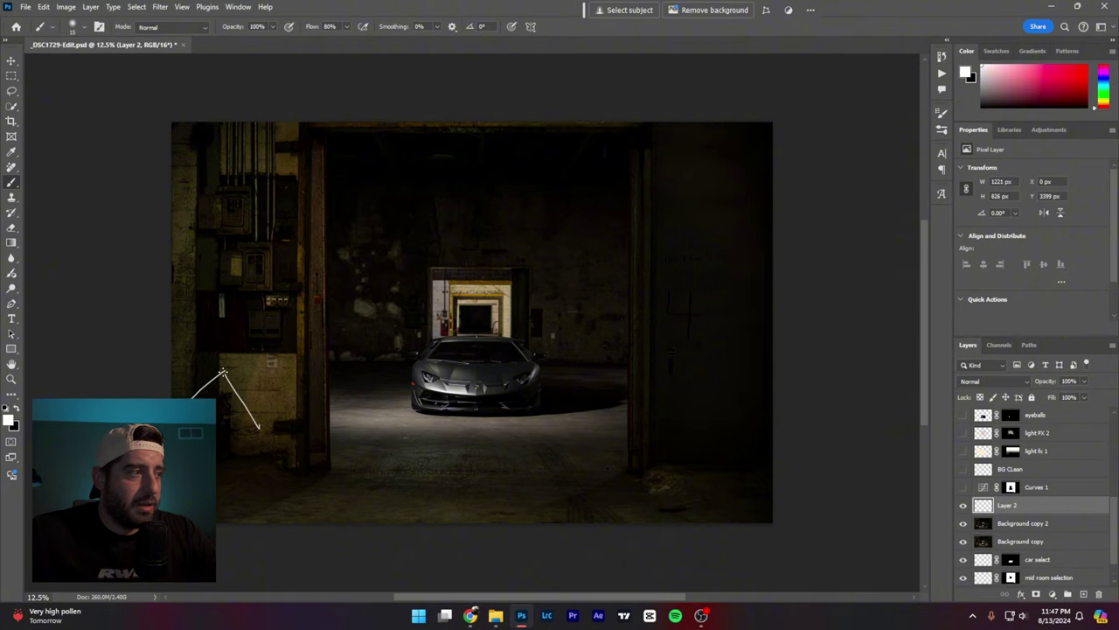
mouse_move(224, 372)
left_mouse_down()
mouse_move(233, 286)
mouse_move(465, 386)
left_mouse_up()
left_click_drag(274, 317, 458, 385)
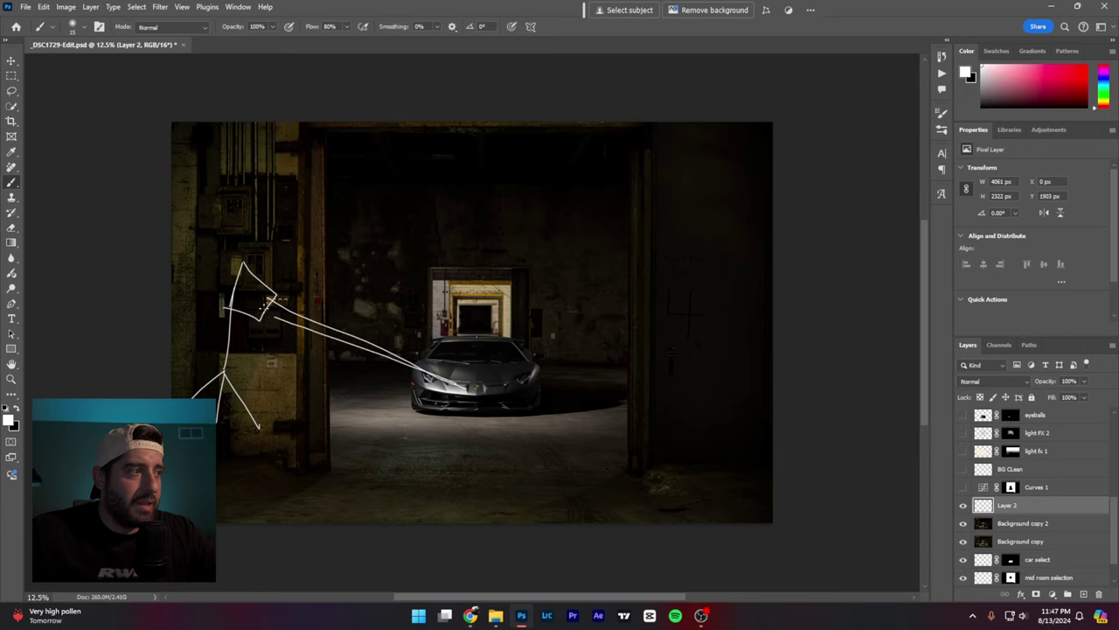
mouse_move(264, 302)
left_mouse_down()
mouse_move(377, 383)
mouse_move(441, 404)
left_mouse_up()
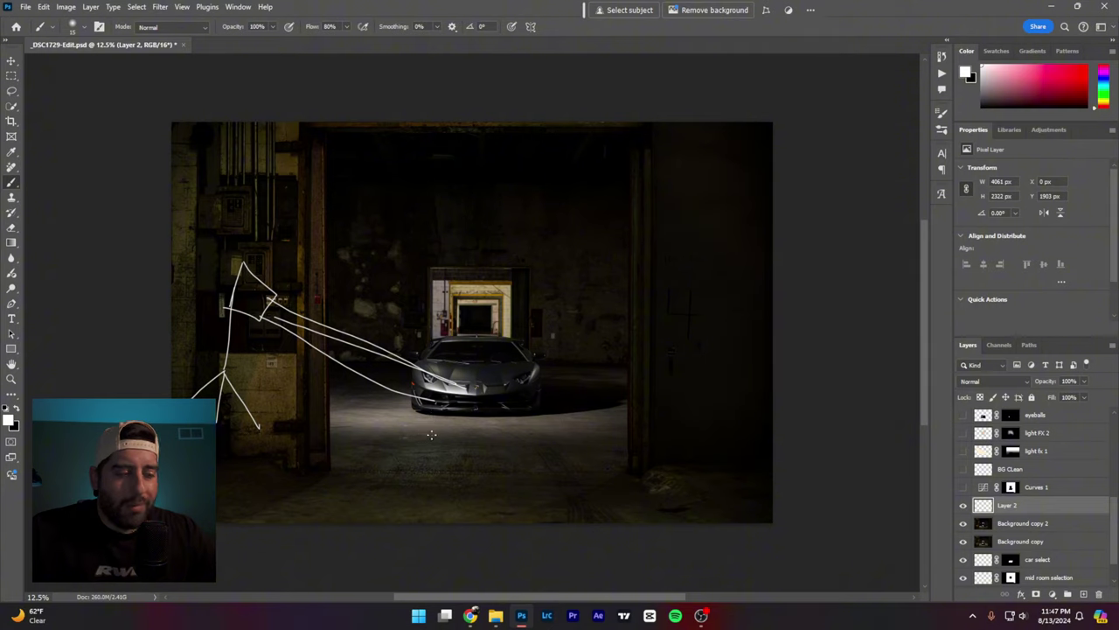
key("ctrl+z")
key("ctrl+z")
key("ctrl+z")
key("ctrl+z")
key("ctrl+z")
key("ctrl+z")
key("ctrl+z")
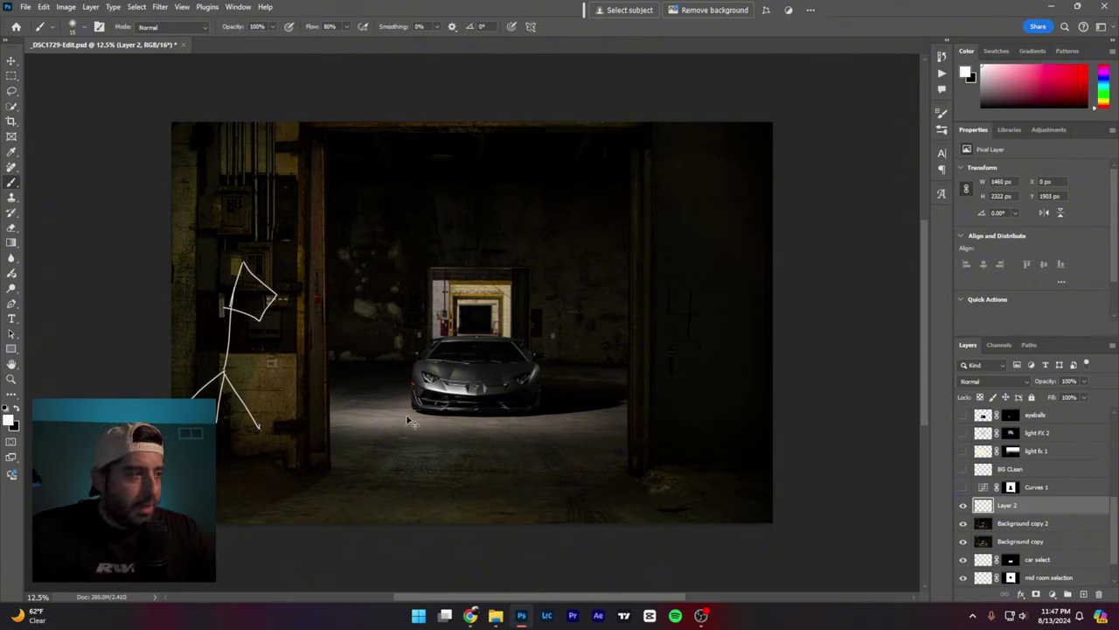
key("ctrl+z")
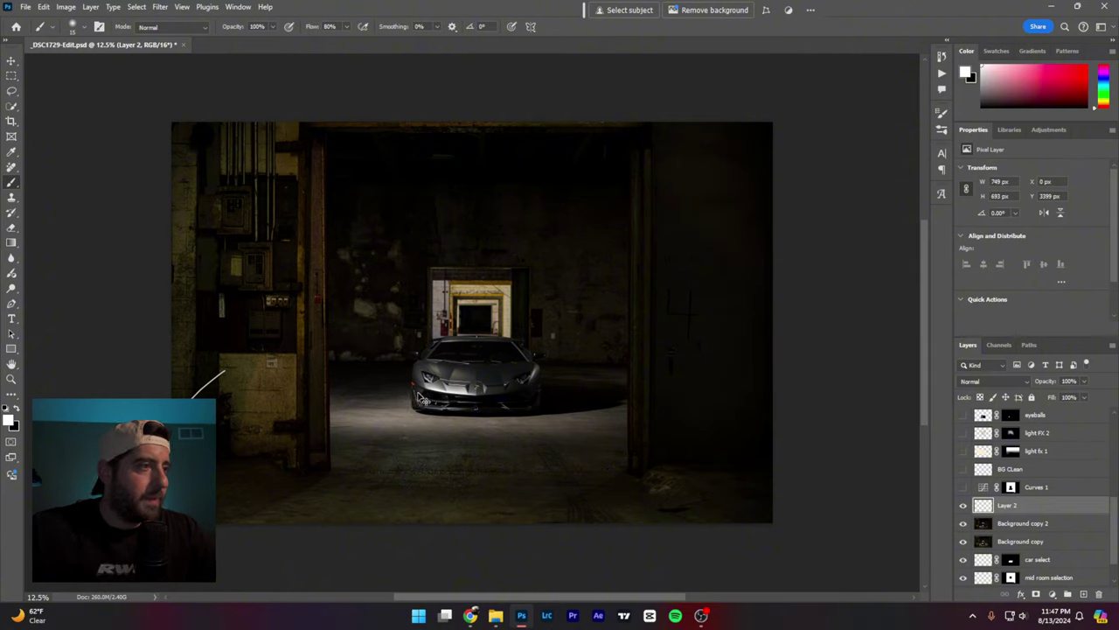
Step: Show the Curves 1 adjustment layer, outline the mid-room doorway with the brush, and undo the outline
scroll(985, 531, "up", 1)
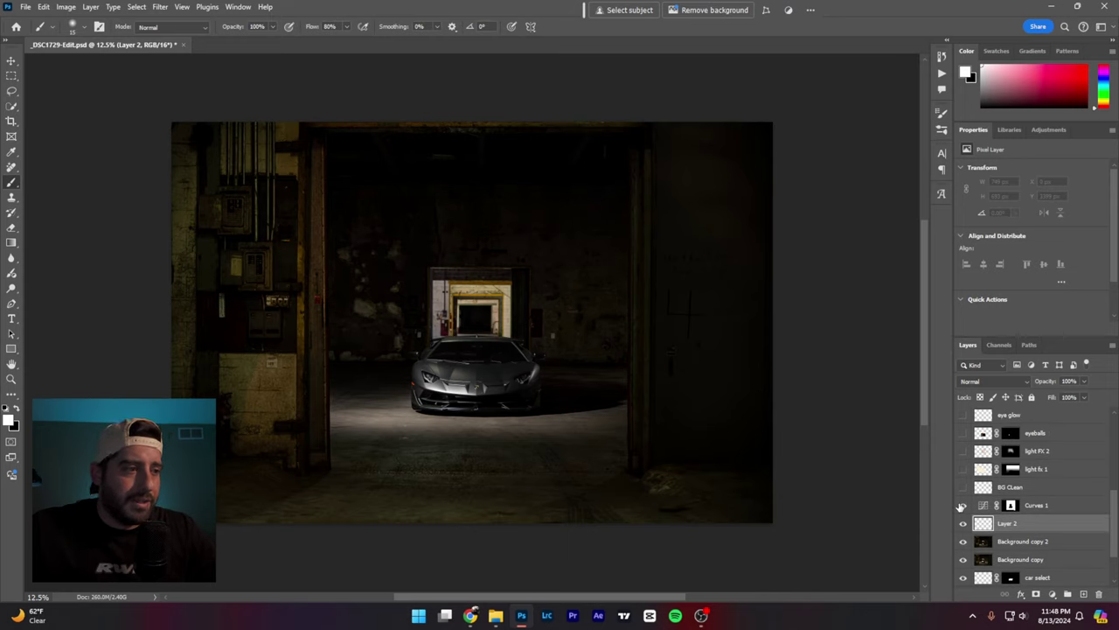
left_click(963, 505)
mouse_move(327, 126)
left_mouse_down()
mouse_move(328, 313)
mouse_move(442, 155)
mouse_move(620, 148)
mouse_move(624, 432)
mouse_move(457, 437)
mouse_move(272, 412)
mouse_move(292, 116)
left_mouse_up()
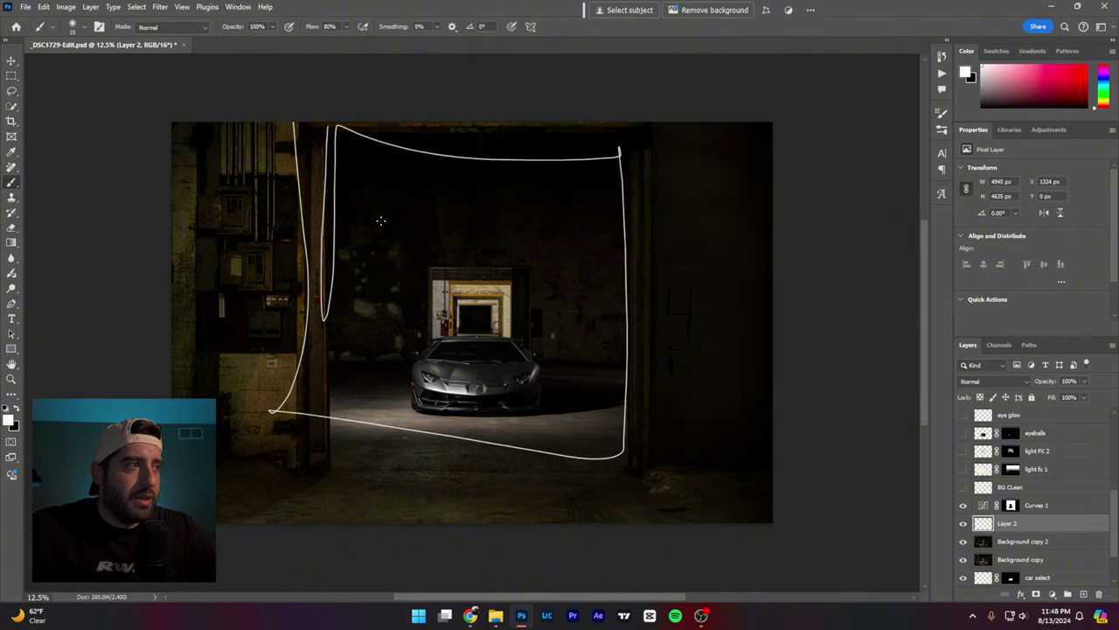
key("ctrl+z")
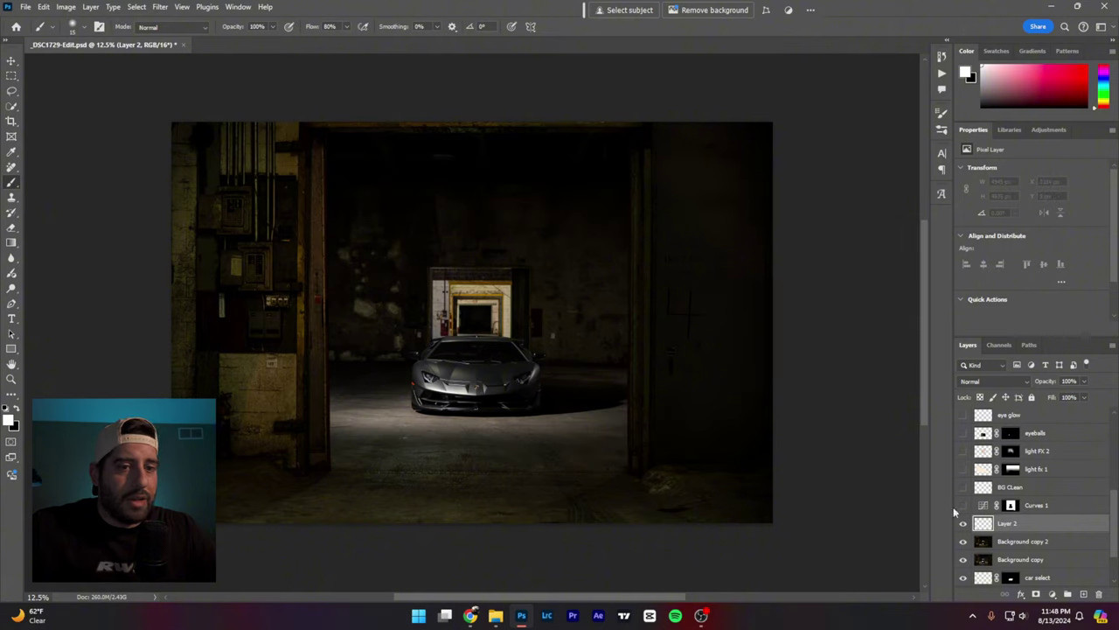
Step: Load the car select mask and the mid room selection mask in turn as selections, and deselect
scroll(1012, 558, "down", 1)
scroll(1012, 558, "down", 1)
left_click(1012, 542, "ctrl")
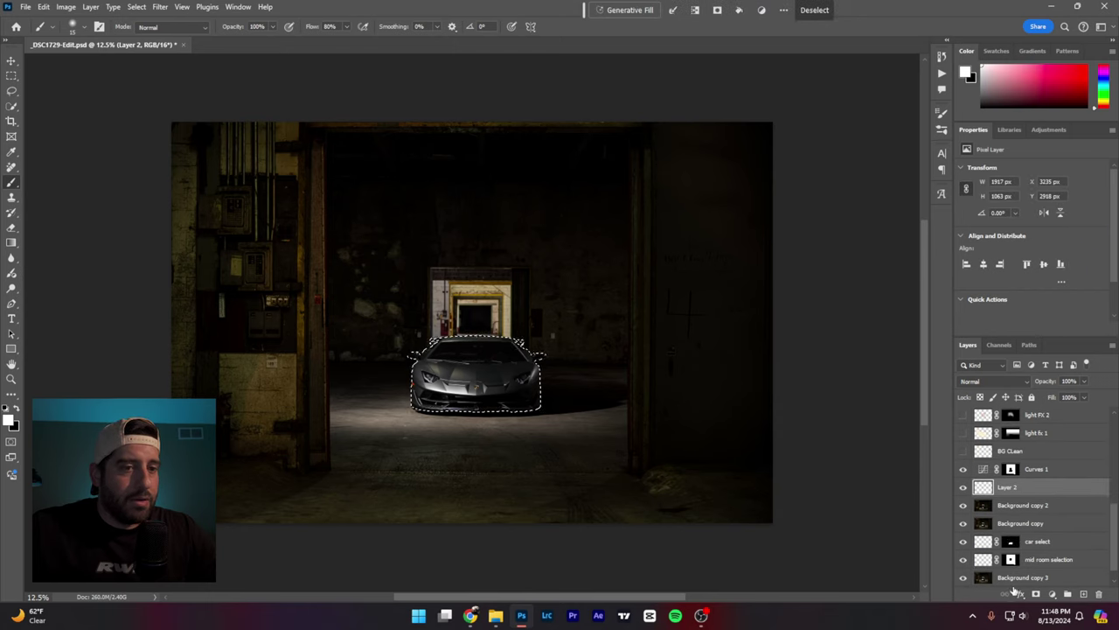
left_click(1012, 560, "ctrl")
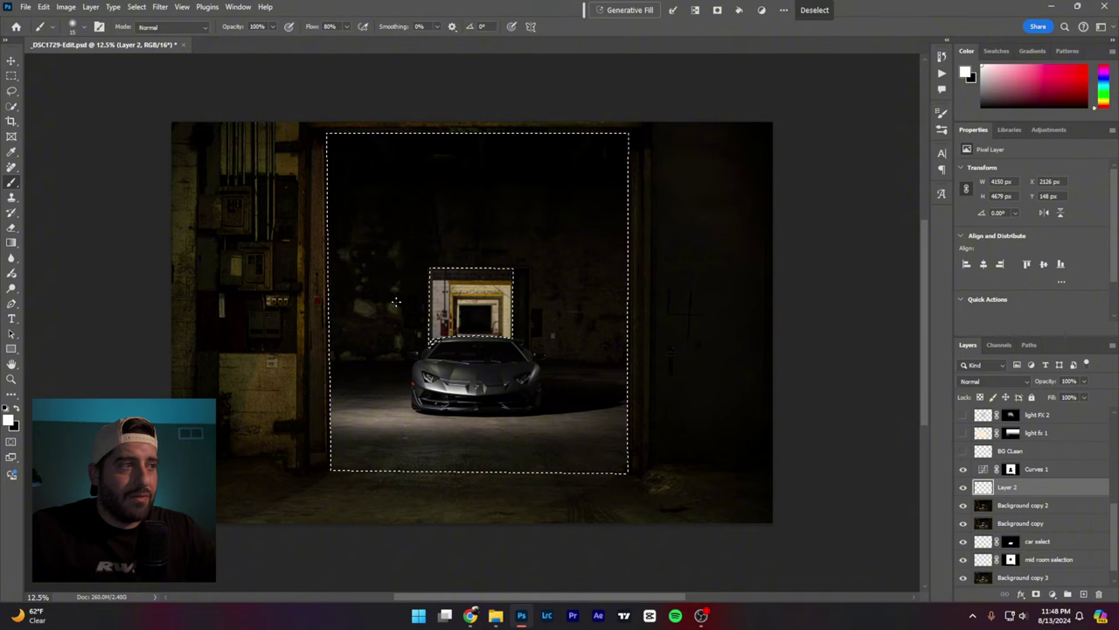
key("ctrl+d")
Step: Scribble around the mid-room walls, the rear doorway and over the car to mark the areas, and undo the scribbles
mouse_move(417, 208)
left_mouse_down()
mouse_move(387, 246)
mouse_move(386, 396)
mouse_move(452, 251)
mouse_move(573, 230)
mouse_move(602, 280)
mouse_move(583, 400)
mouse_move(555, 424)
left_mouse_up()
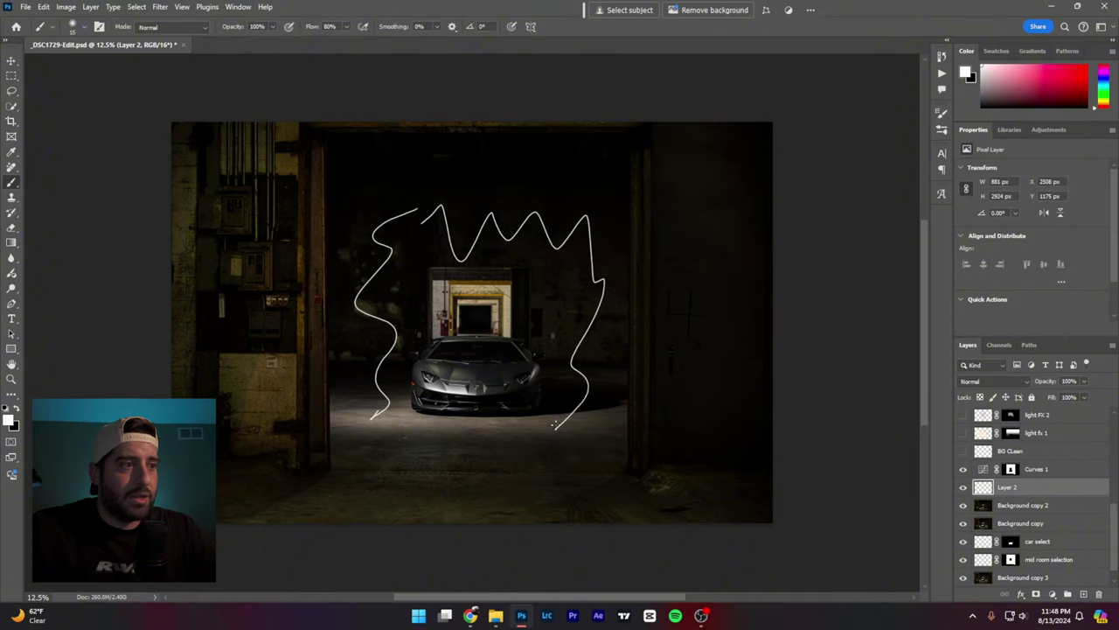
mouse_move(451, 276)
left_mouse_down()
mouse_move(511, 308)
mouse_move(456, 289)
mouse_move(489, 302)
left_mouse_up()
key("ctrl+z")
key("ctrl+z")
key("ctrl+z")
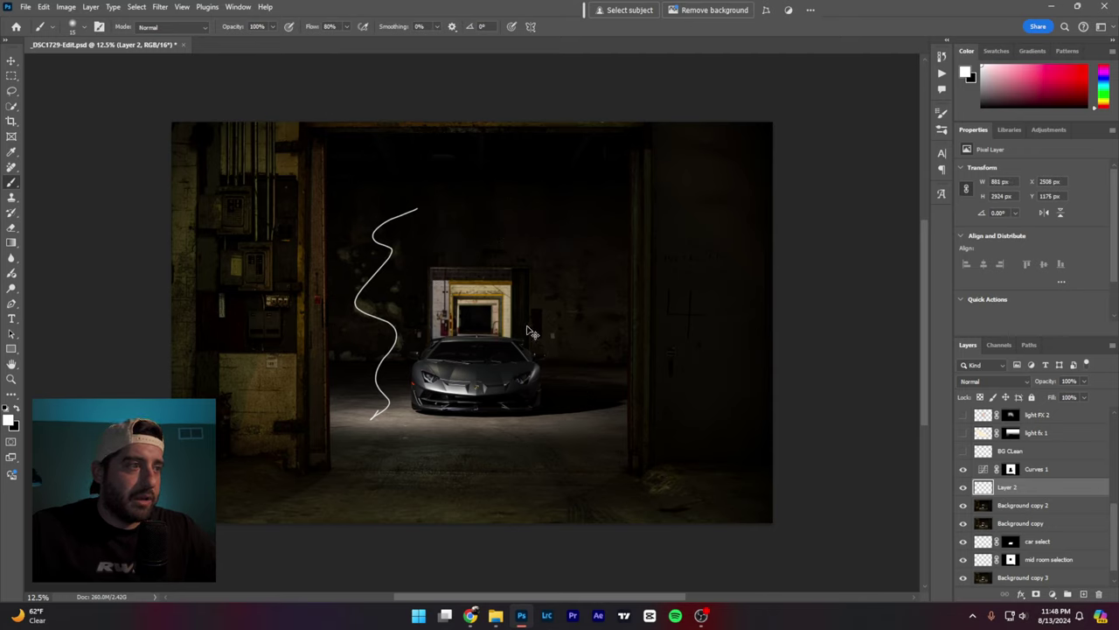
mouse_move(511, 343)
left_mouse_down()
mouse_move(416, 366)
mouse_move(460, 378)
mouse_move(490, 367)
mouse_move(475, 371)
left_mouse_up()
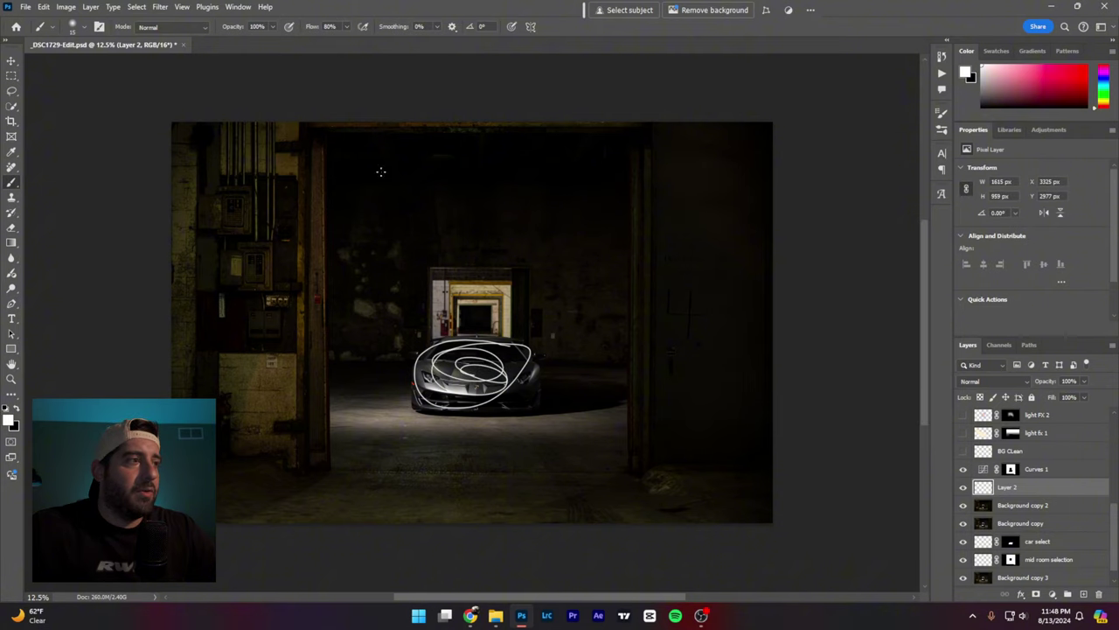
key("ctrl+z")
key("ctrl+z")
Step: Load the mid room selection mask as a selection, invert it to the surrounding area, and deselect
left_click(1012, 560, "ctrl")
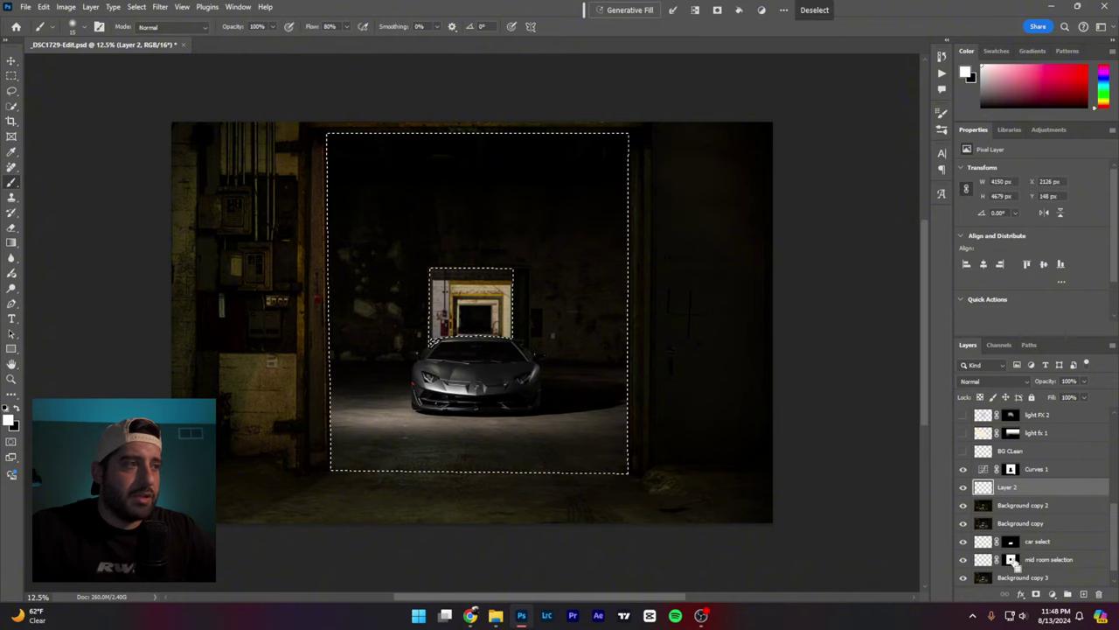
key("ctrl+shift+i")
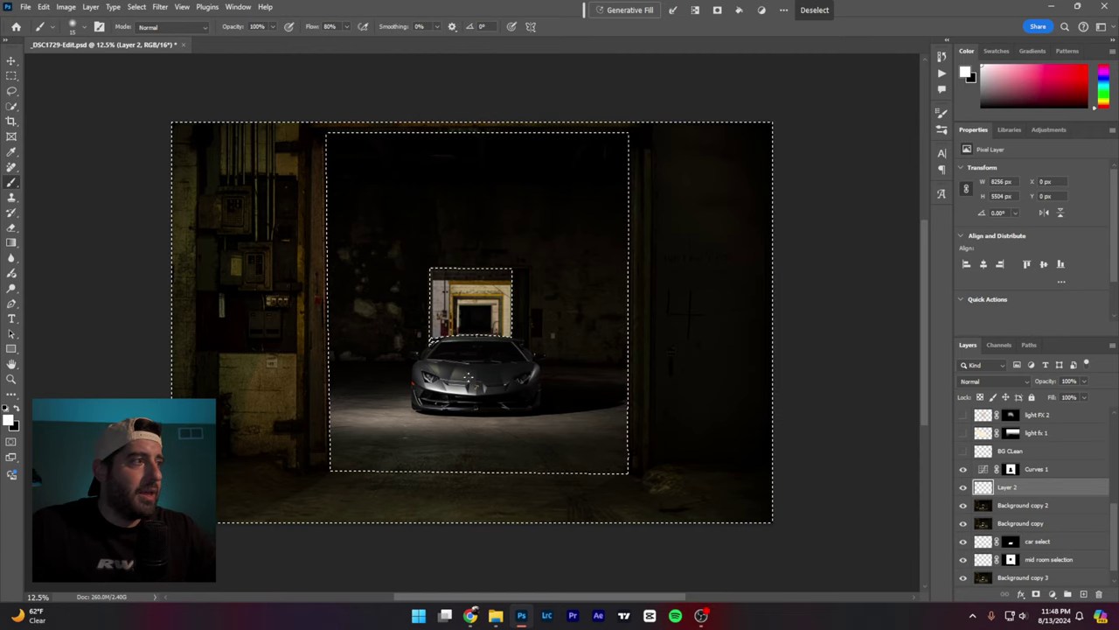
key("ctrl+d")
Step: Draw wavy lines down the foreground walls on both sides of the doorway, and undo them
mouse_move(242, 158)
left_mouse_down()
mouse_move(205, 264)
mouse_move(251, 501)
left_mouse_up()
left_click_drag(736, 161, 654, 189)
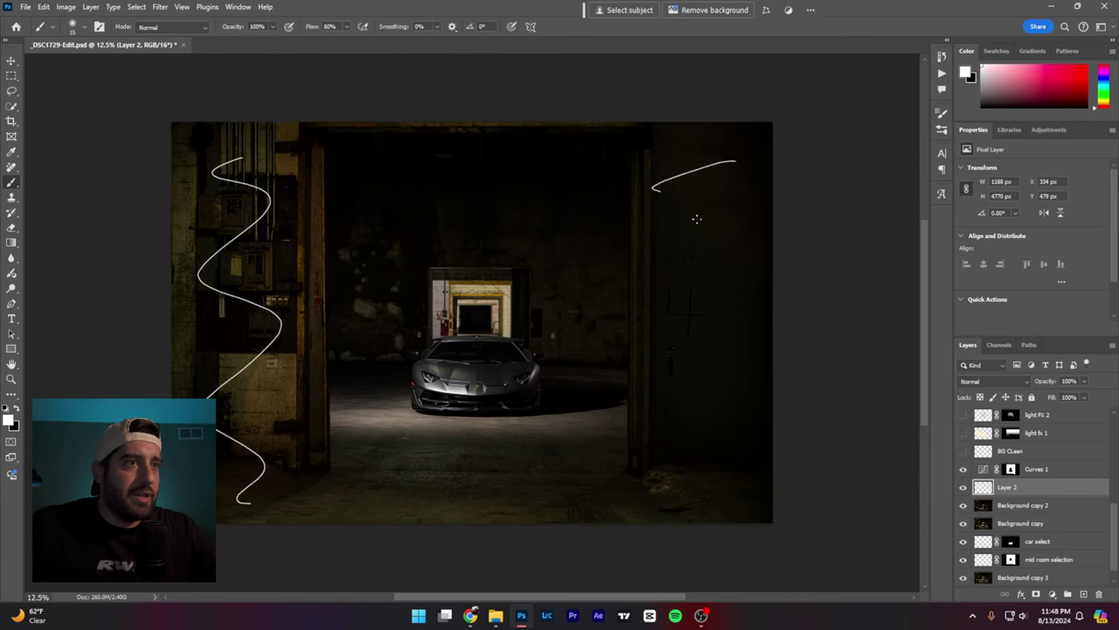
mouse_move(697, 218)
left_mouse_down()
mouse_move(662, 451)
mouse_move(708, 480)
left_mouse_up()
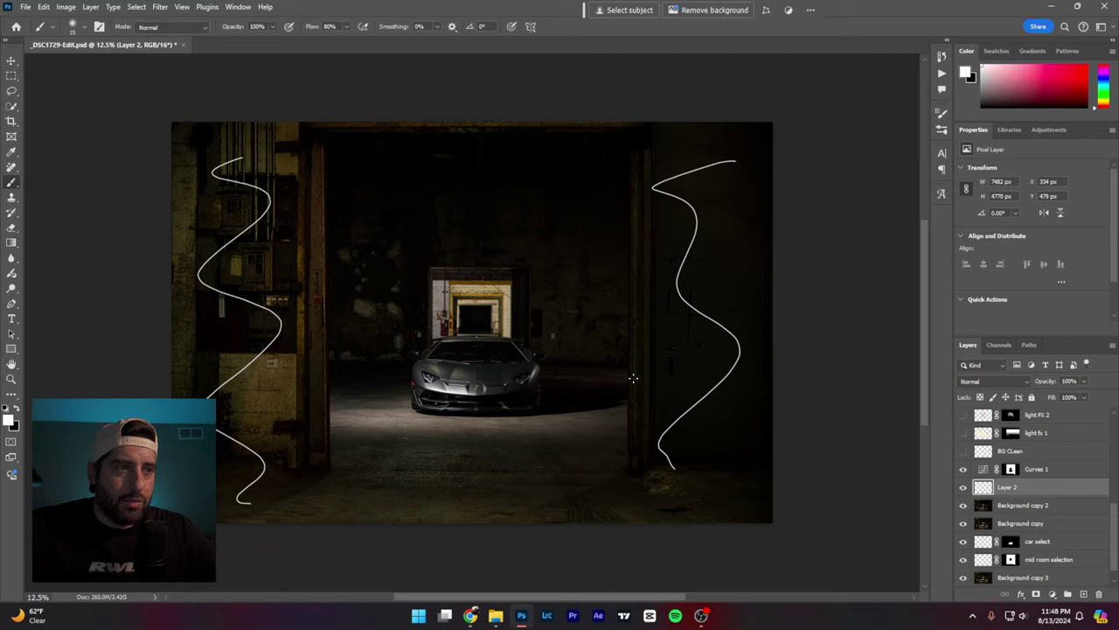
key("ctrl+z")
key("ctrl+z")
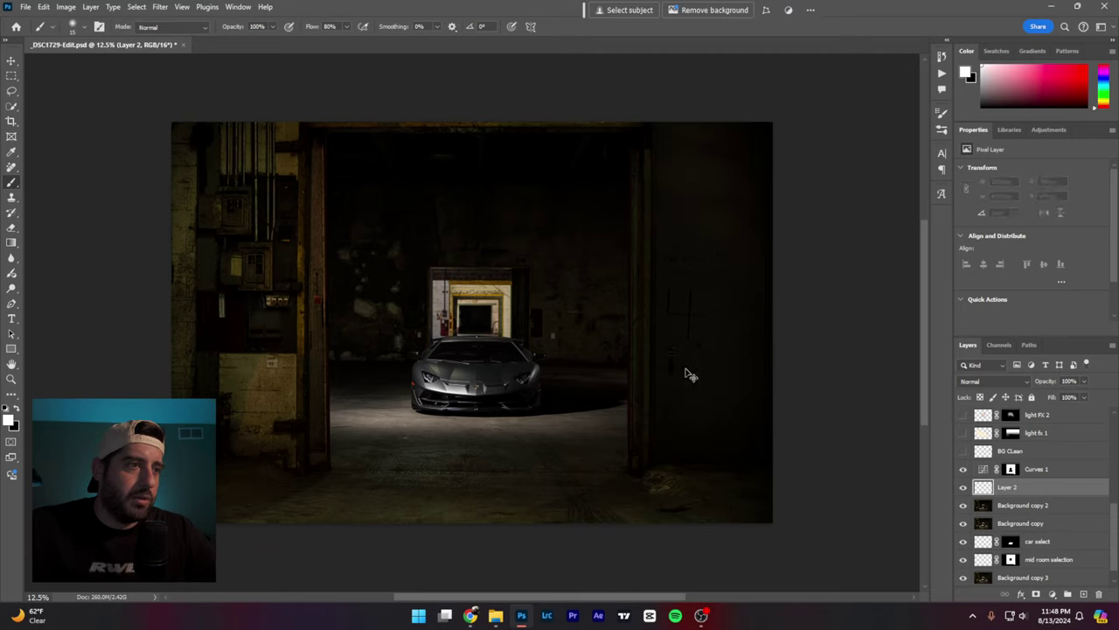
Step: Toggle light fx 1 repeatedly to compare its light beam, leave it visible, and select the layer
scroll(1063, 505, "up", 2)
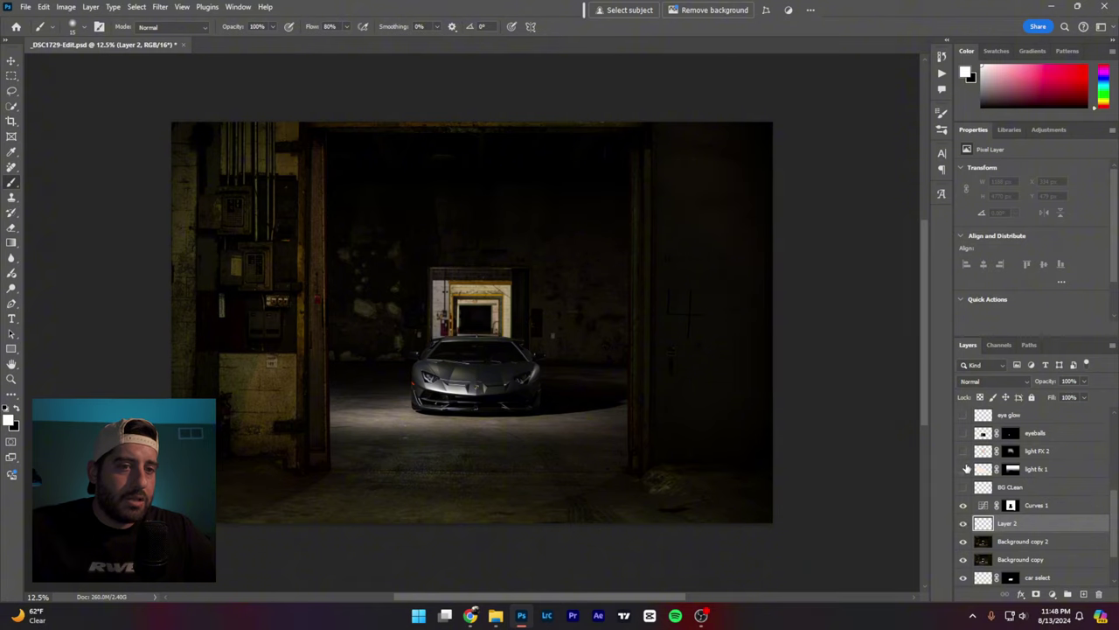
left_click(966, 470)
left_click(965, 469)
left_click(966, 470)
left_click(966, 470)
left_click(965, 470)
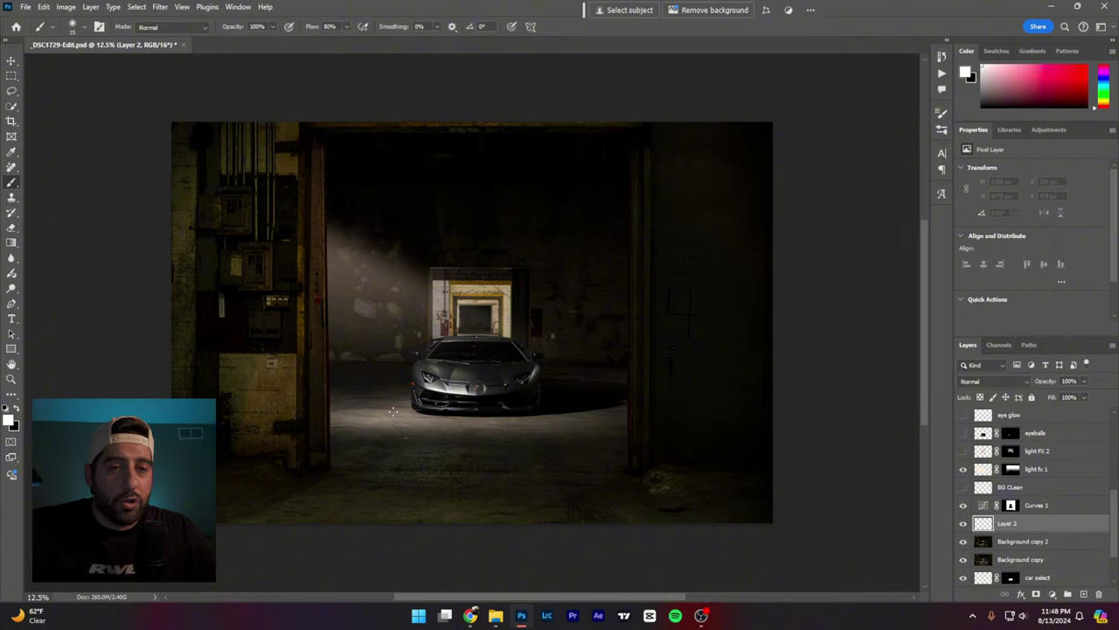
left_click(1037, 469)
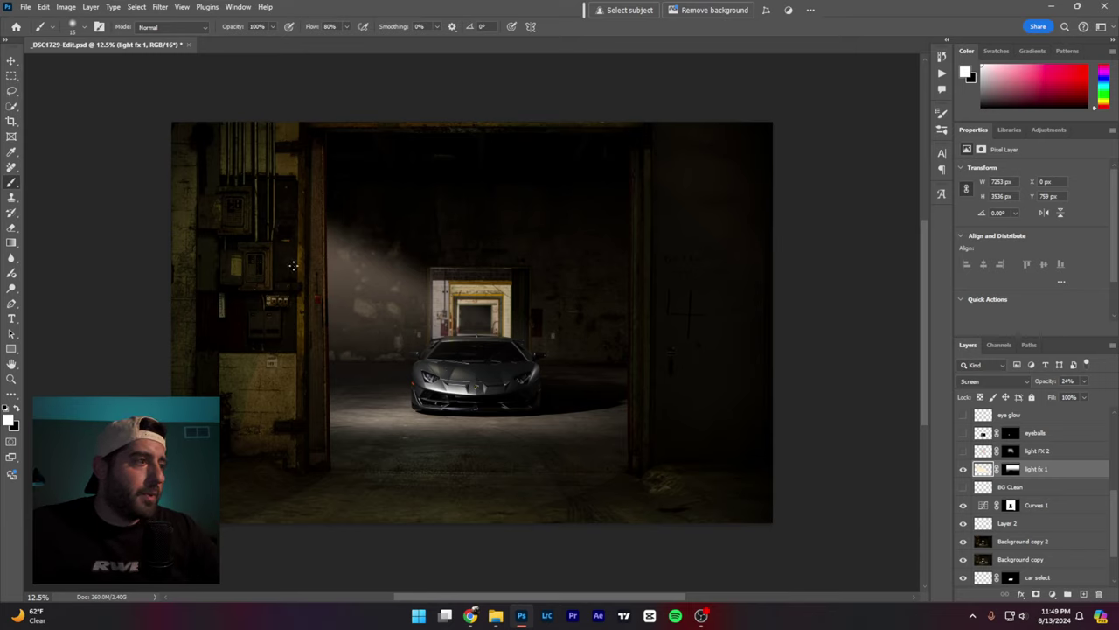
Step: Show the BG CLean, light FX 2, eyeballs, eye glow and Layer 1 copy layers plus the lowest smoke layer
scroll(1019, 511, "up", 3)
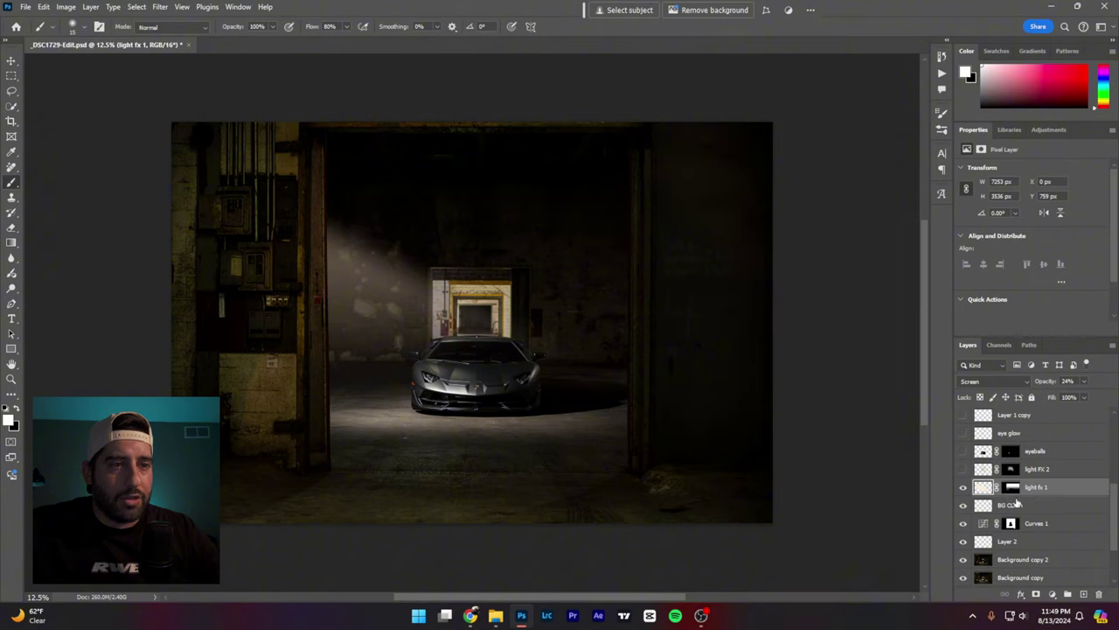
left_click(963, 451)
scroll(975, 485, "up", 1)
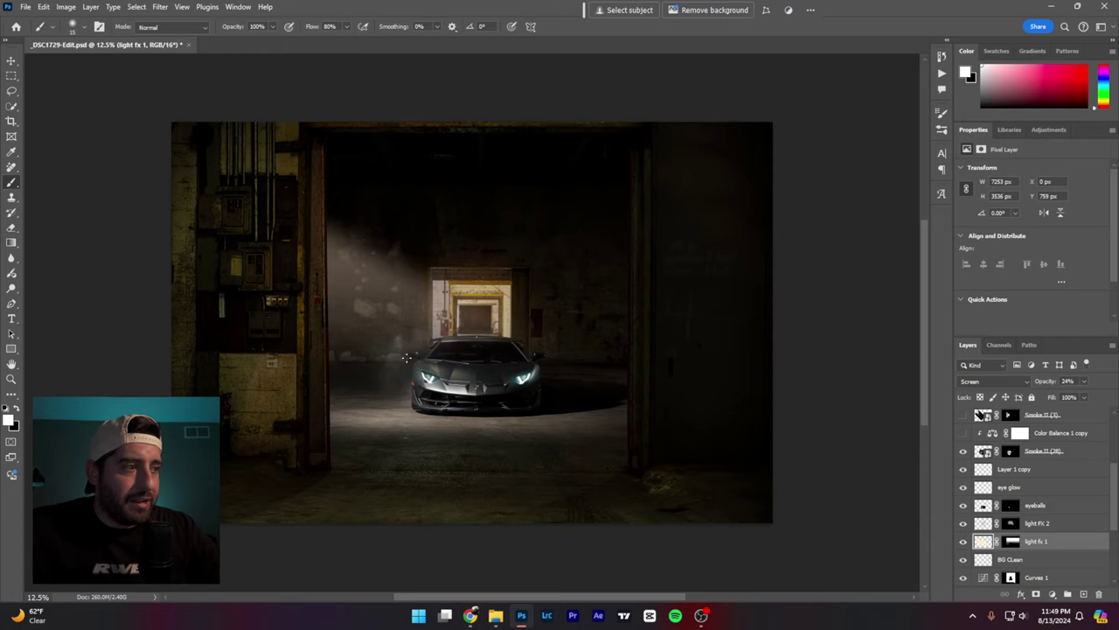
Step: Show the two remaining smoke layers and the Color Balance 1 copy, copy 2 and copy 3 adjustments
scroll(991, 525, "up", 3)
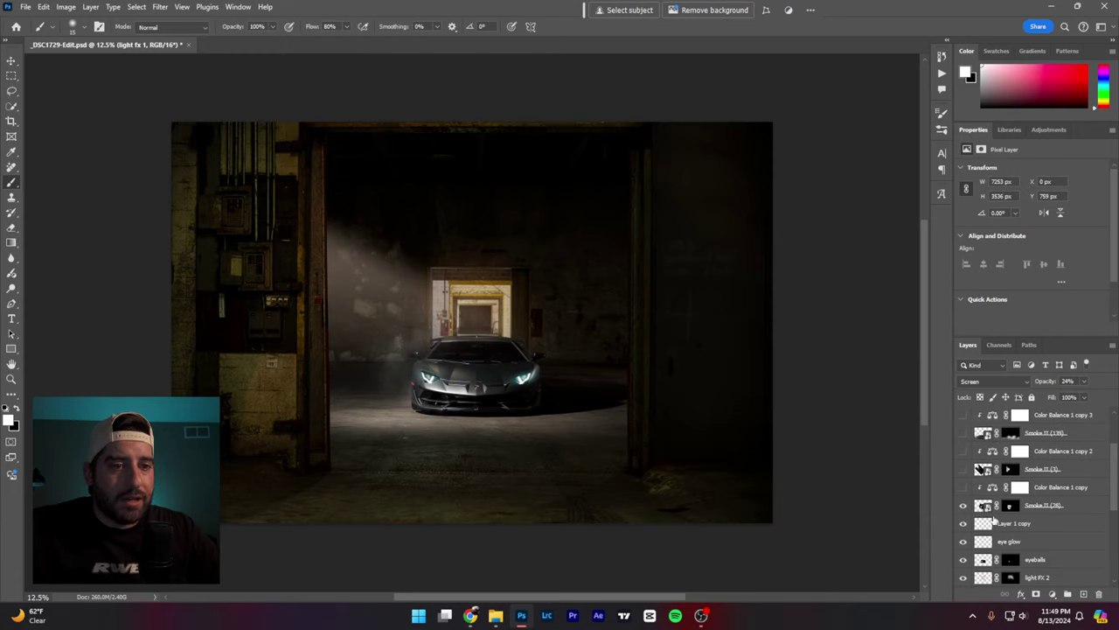
left_click(963, 469)
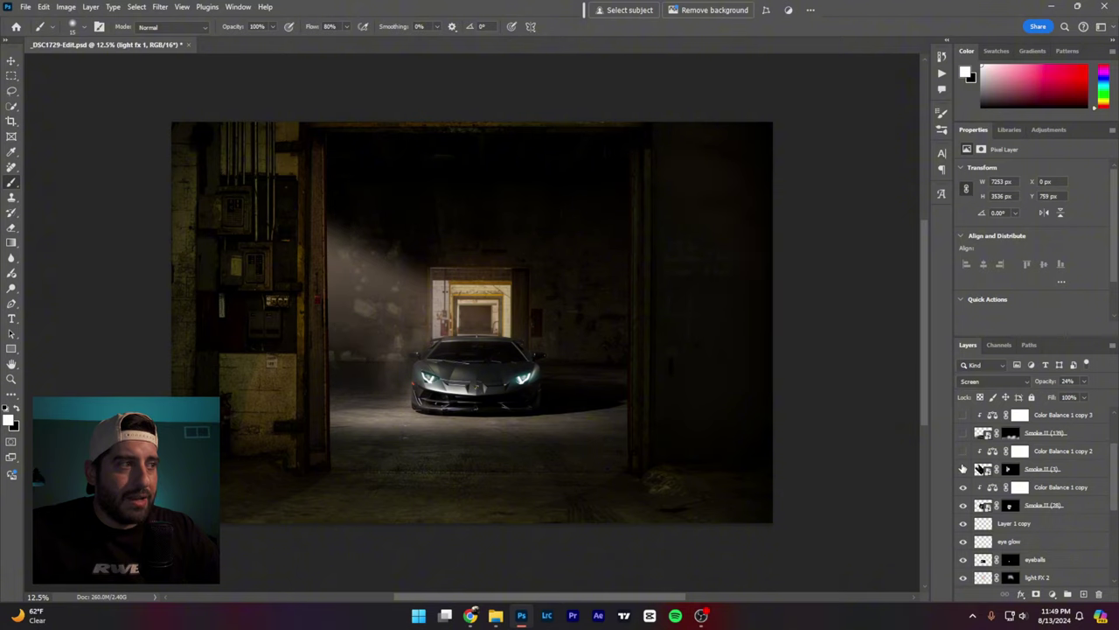
left_click(963, 451)
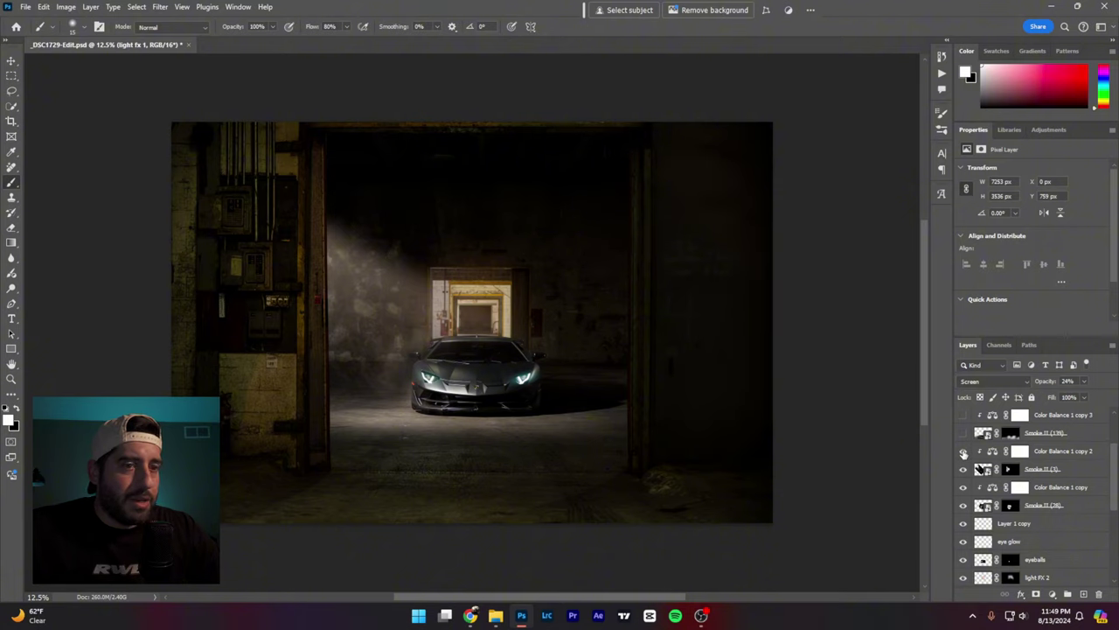
left_click(963, 433)
left_click(964, 414)
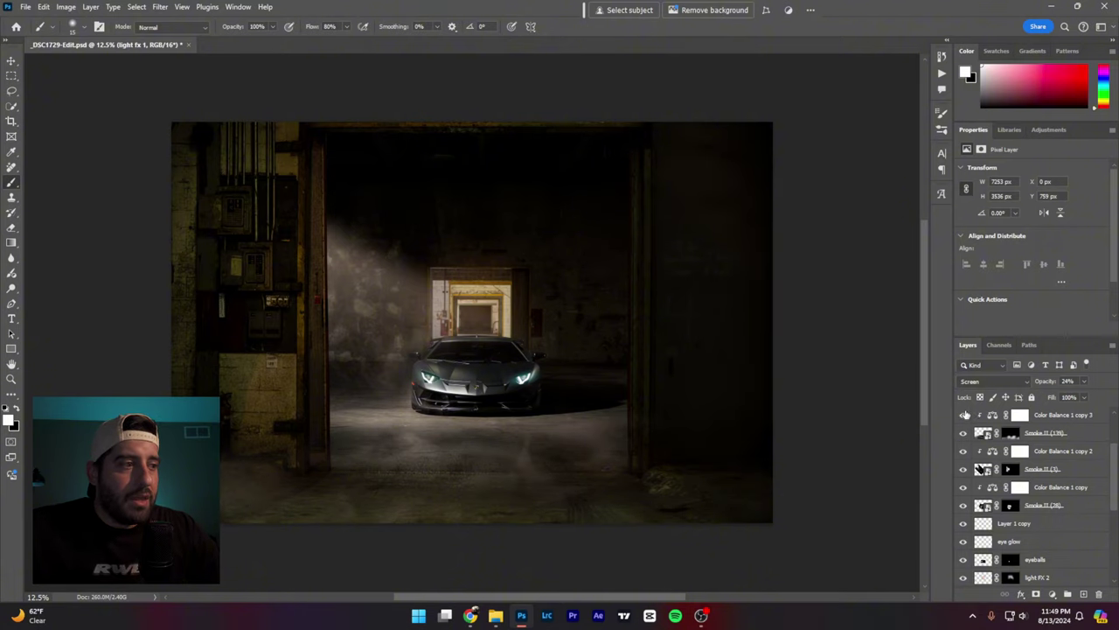
Step: Show Light Shape 1 and toggle Curves 2 repeatedly to compare its effect on the foreground floor, leaving it visible
scroll(984, 472, "up", 2)
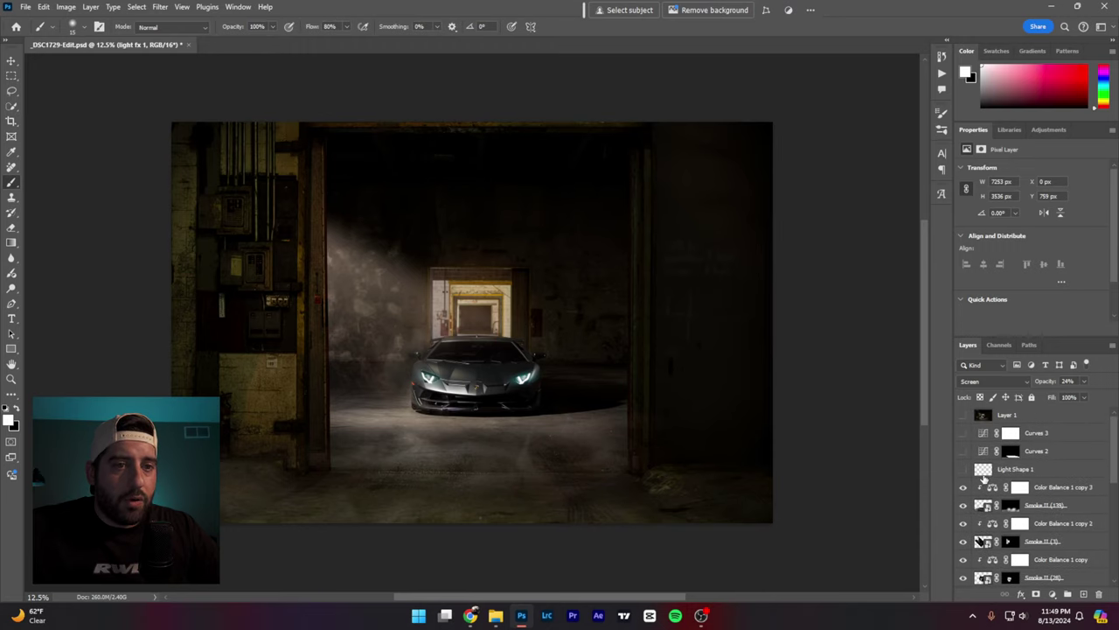
left_click(963, 469)
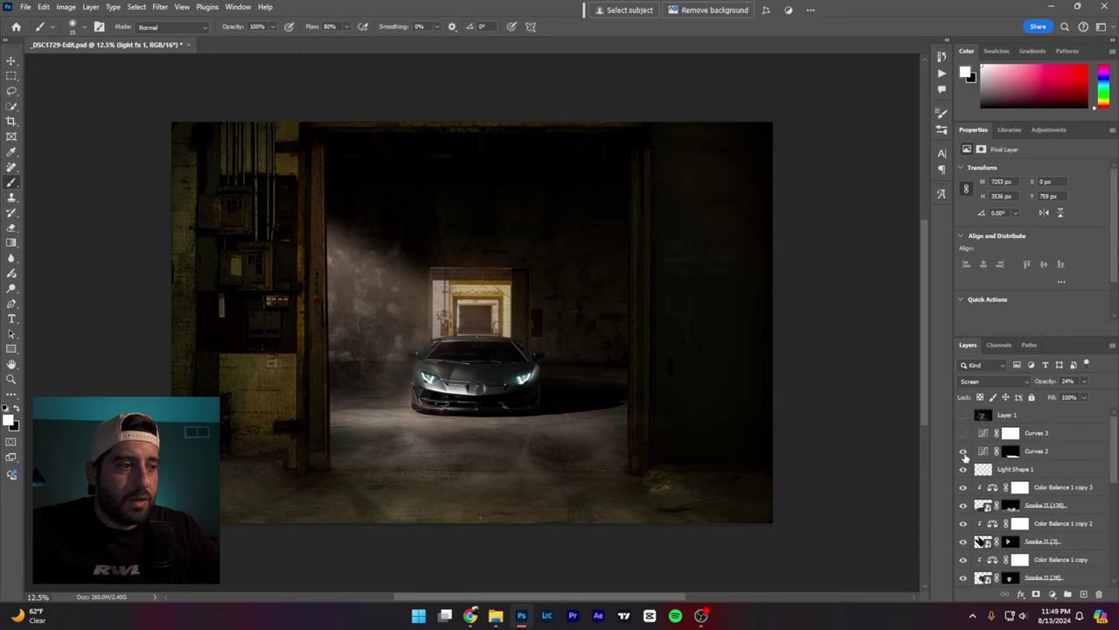
left_click(963, 451)
left_click(962, 451)
left_click(963, 451)
left_click(962, 451)
left_click(963, 450)
left_click(963, 450)
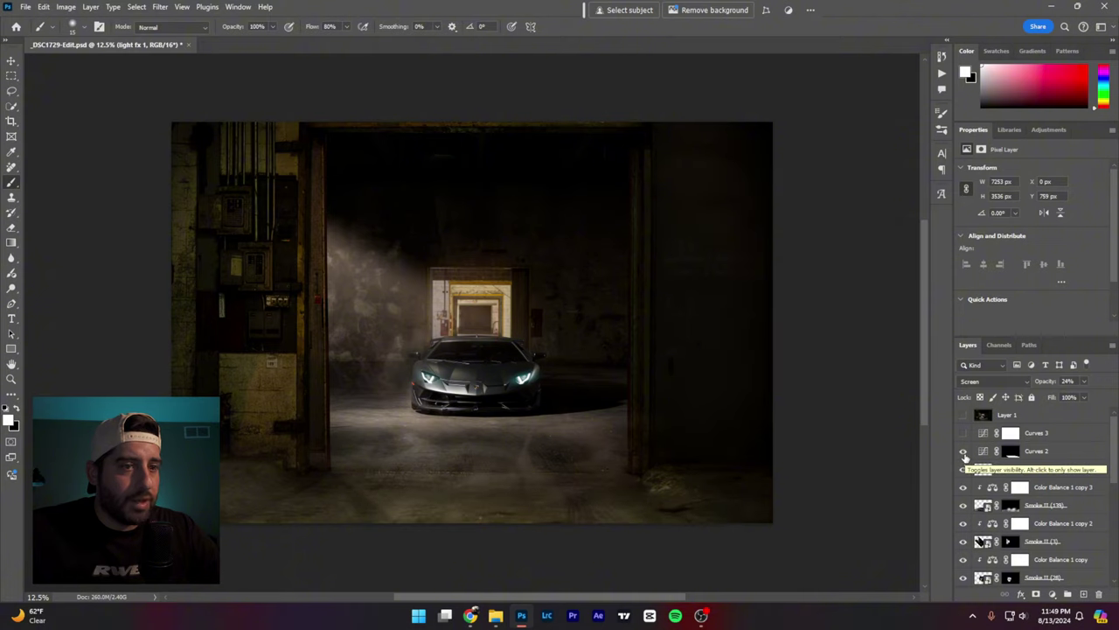
left_click(963, 450)
left_click(963, 451)
left_click(962, 451)
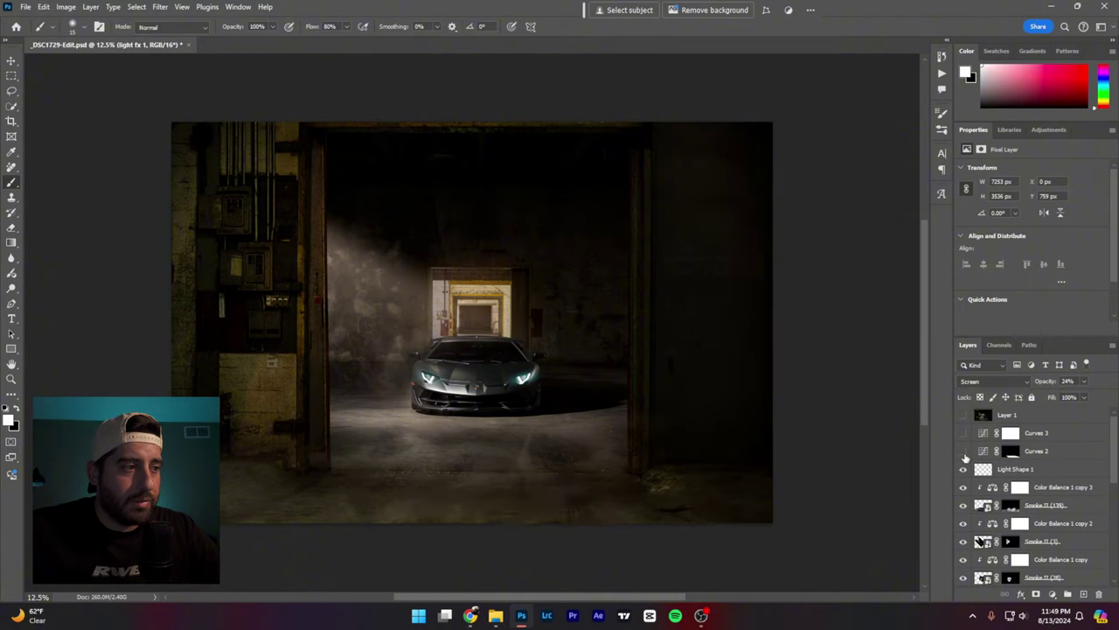
left_click(963, 450)
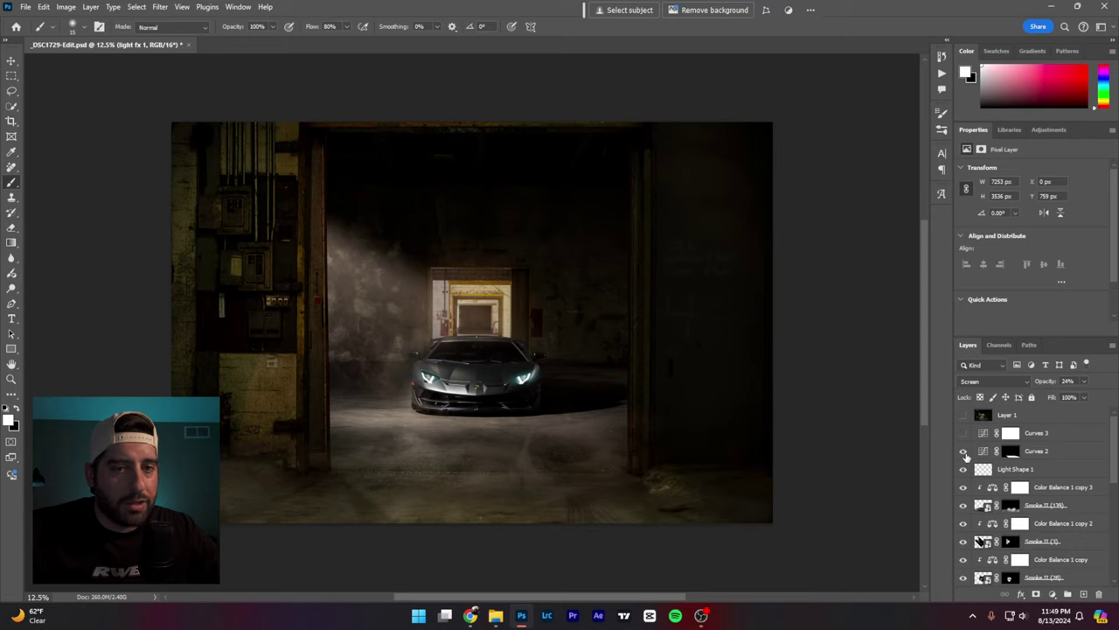
left_click(963, 451)
left_click(963, 450)
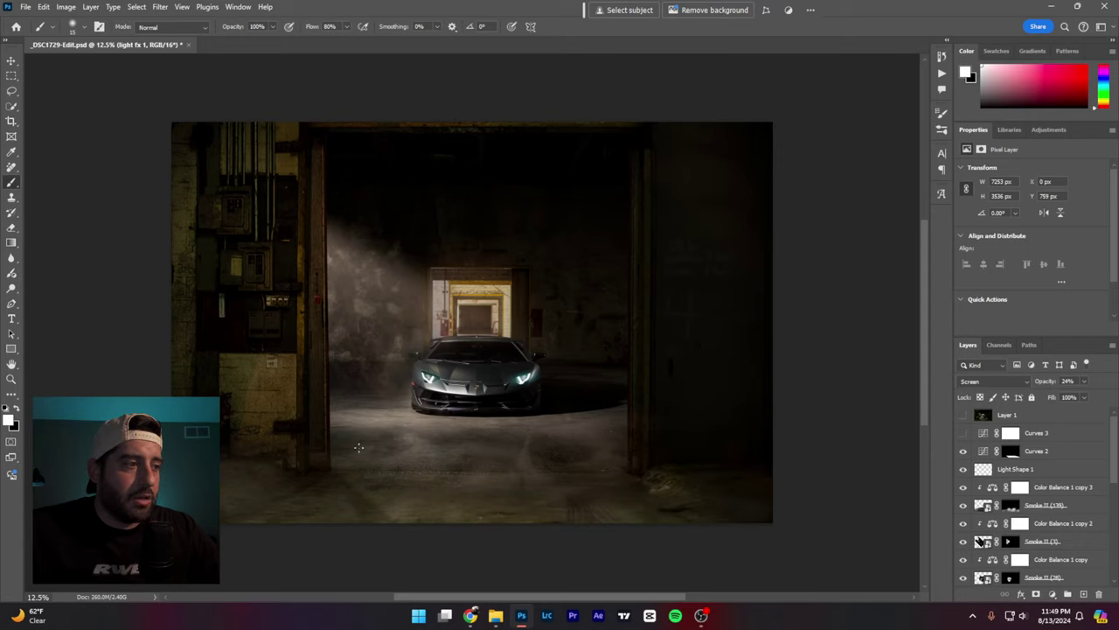
Step: Add a new layer above Layer 1, paint a white stroke across the foreground floor, and undo the stroke
scroll(1048, 453, "down", 3)
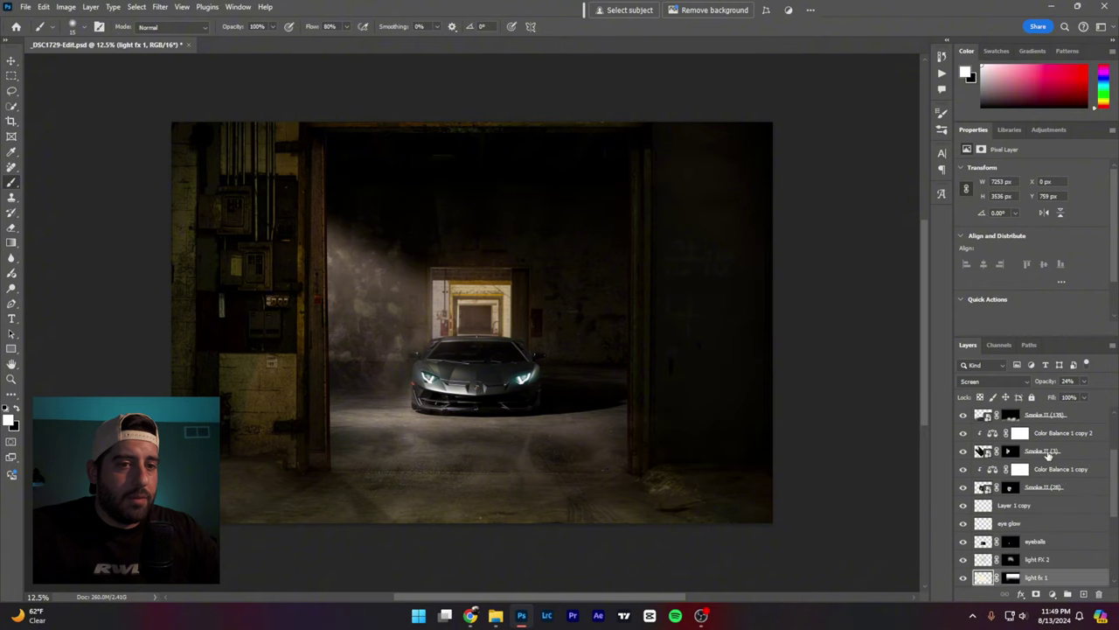
scroll(1047, 453, "up", 3)
key("alt+shift+bracketright")
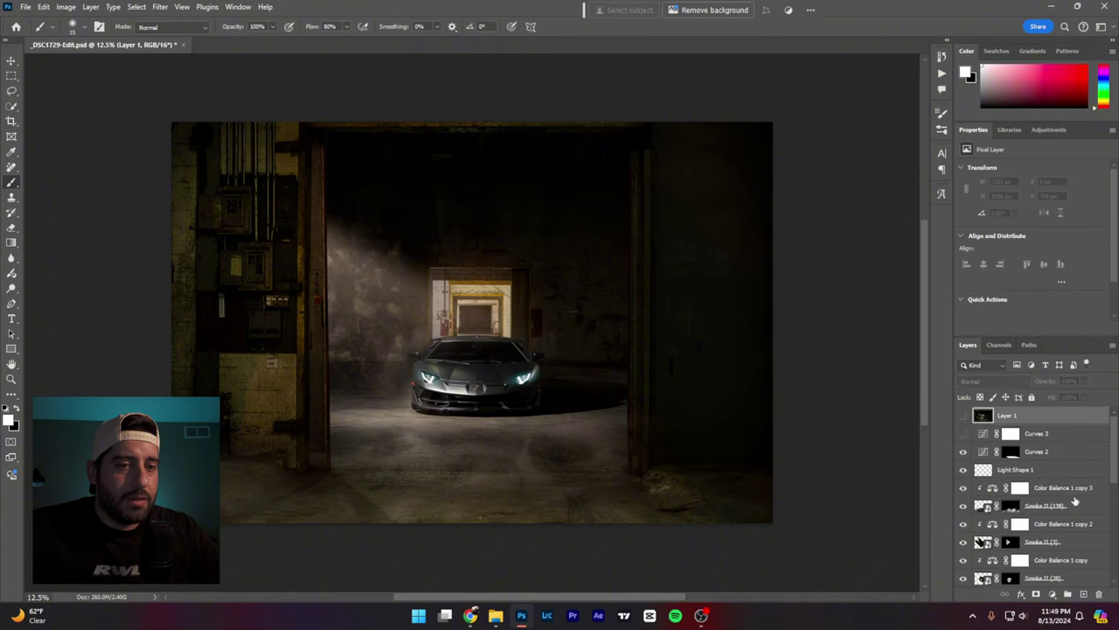
left_click(1084, 594)
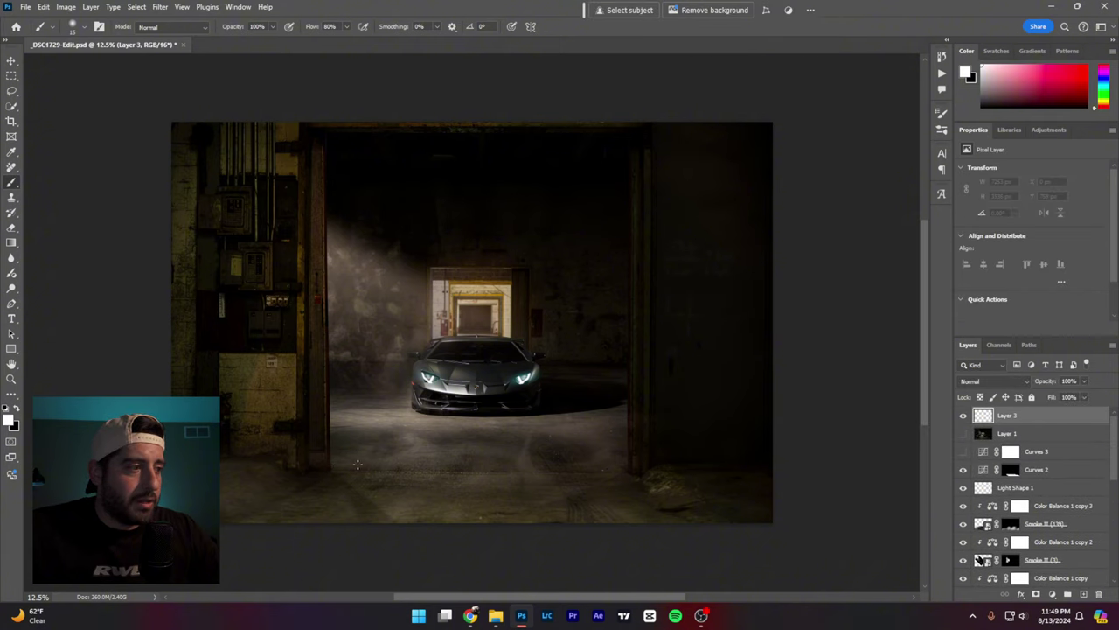
mouse_move(357, 464)
left_mouse_down()
mouse_move(409, 493)
mouse_move(649, 527)
left_mouse_up()
key("ctrl+z")
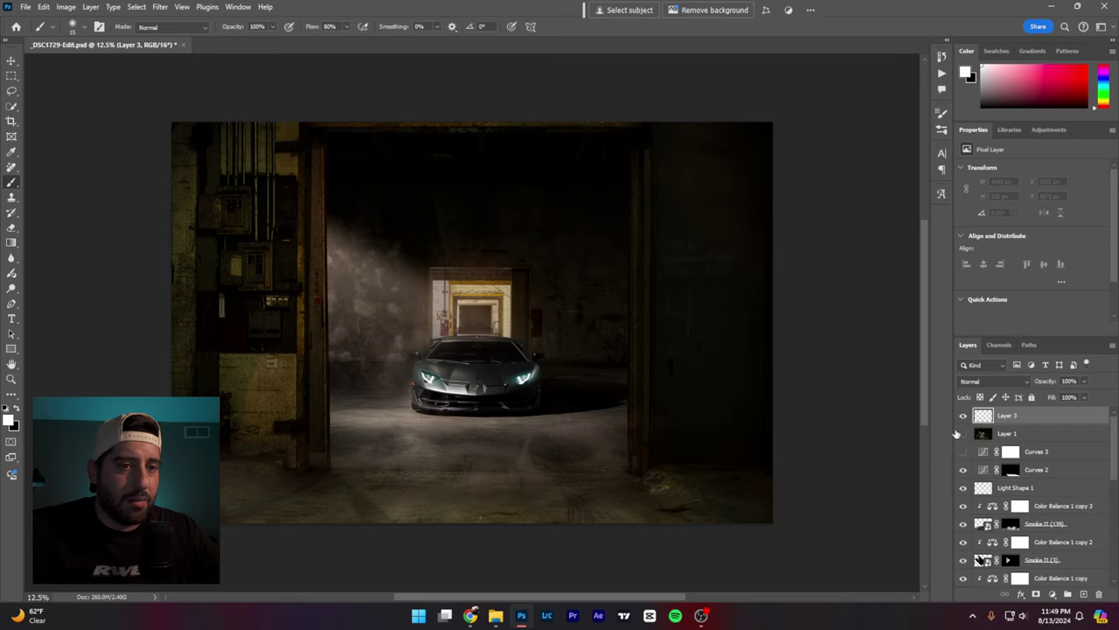
Step: Toggle Curves 2, show Curves 3 and Layer 1, and toggle Layer 1 to compare the final darkening, leaving it visible
left_click(963, 472)
left_click(962, 472)
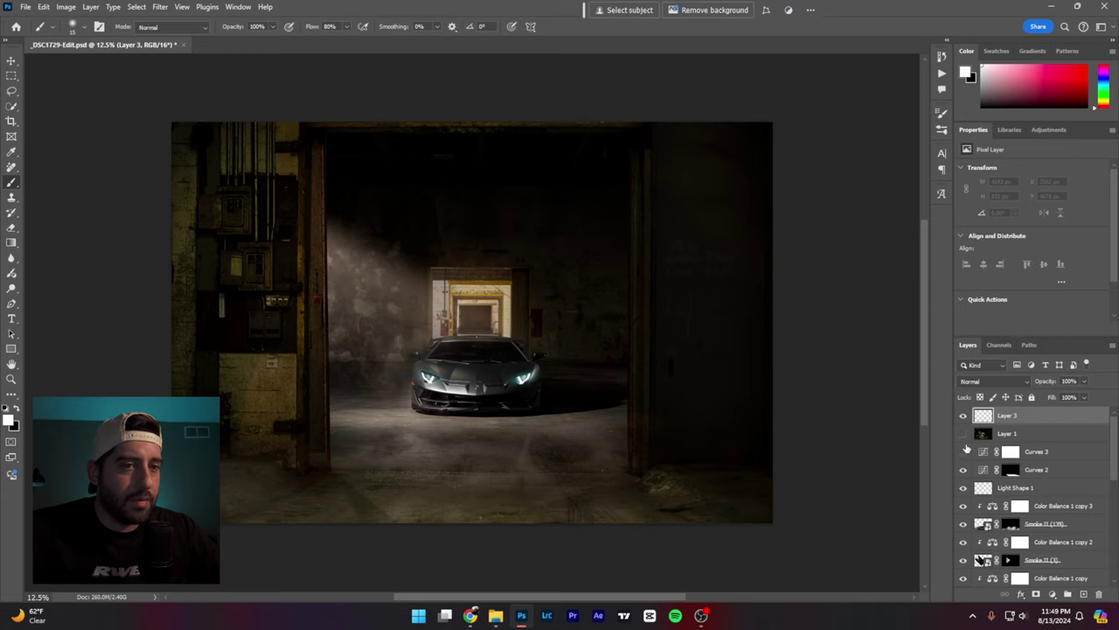
left_click(963, 434)
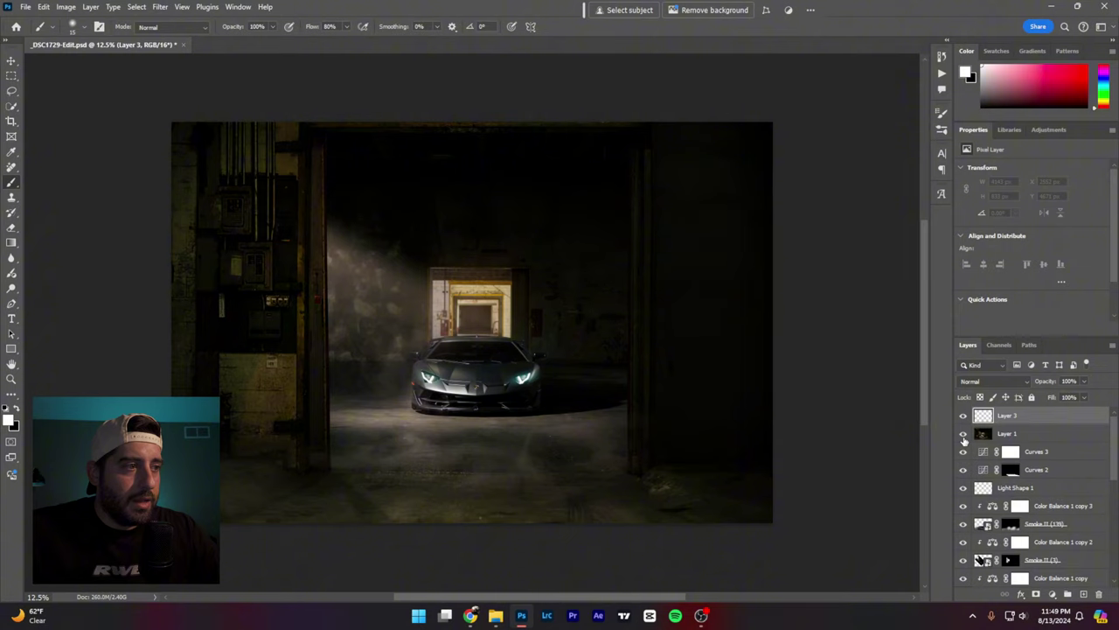
left_click(962, 434)
left_click(963, 434)
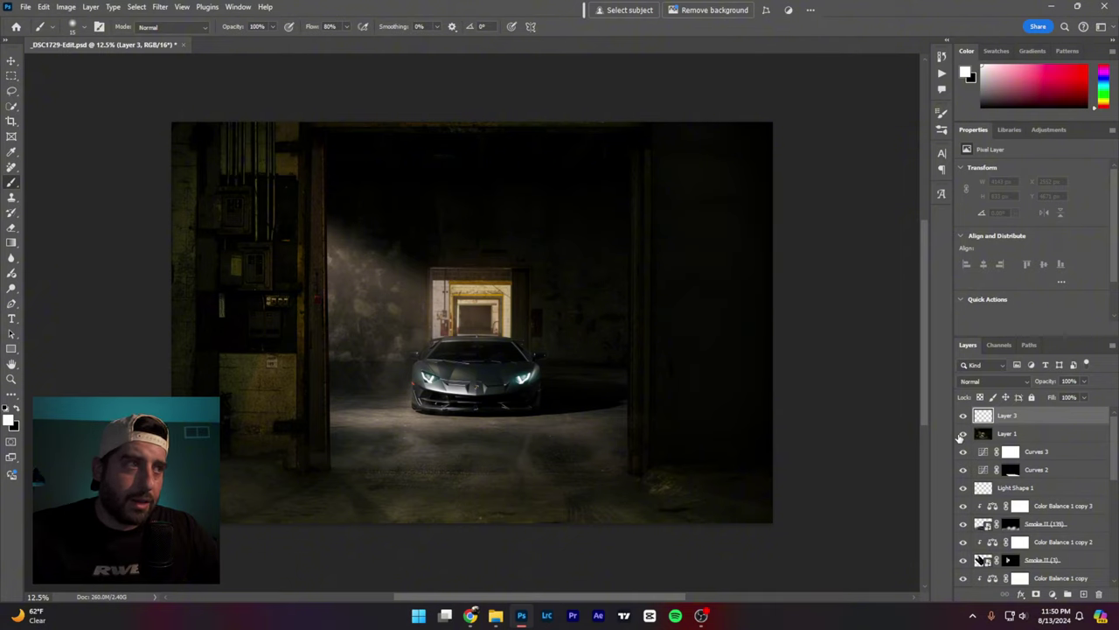
Step: Mark the dark ceiling and both side walls with wavy white brush strokes on the new layer, and undo the strokes
mouse_move(359, 182)
left_mouse_down()
mouse_move(389, 203)
mouse_move(465, 182)
mouse_move(549, 195)
left_mouse_up()
mouse_move(758, 165)
left_mouse_down()
mouse_move(684, 230)
mouse_move(754, 413)
mouse_move(739, 455)
left_mouse_up()
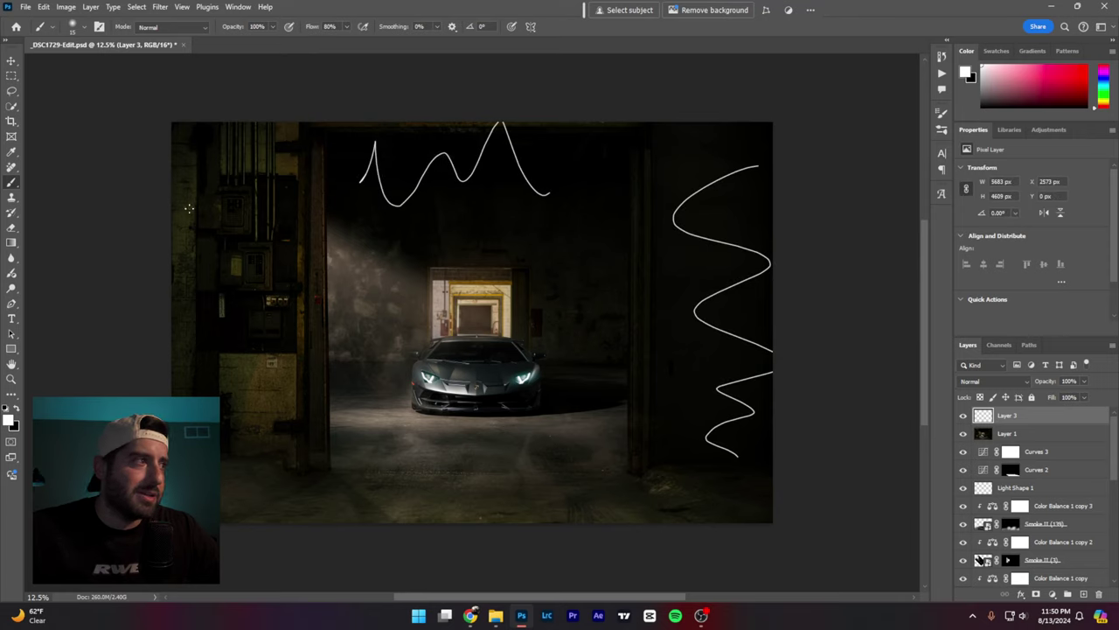
mouse_move(254, 124)
left_mouse_down()
mouse_move(173, 164)
mouse_move(216, 392)
mouse_move(320, 405)
left_mouse_up()
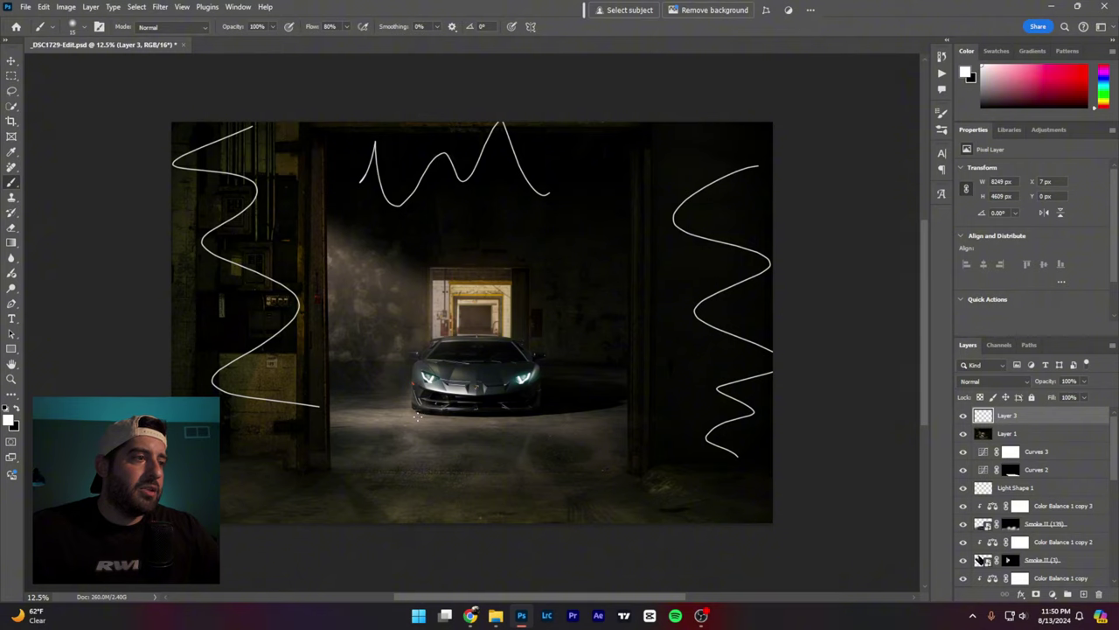
key("ctrl+z")
key("ctrl+z")
key("ctrl+z")
key("ctrl+z")
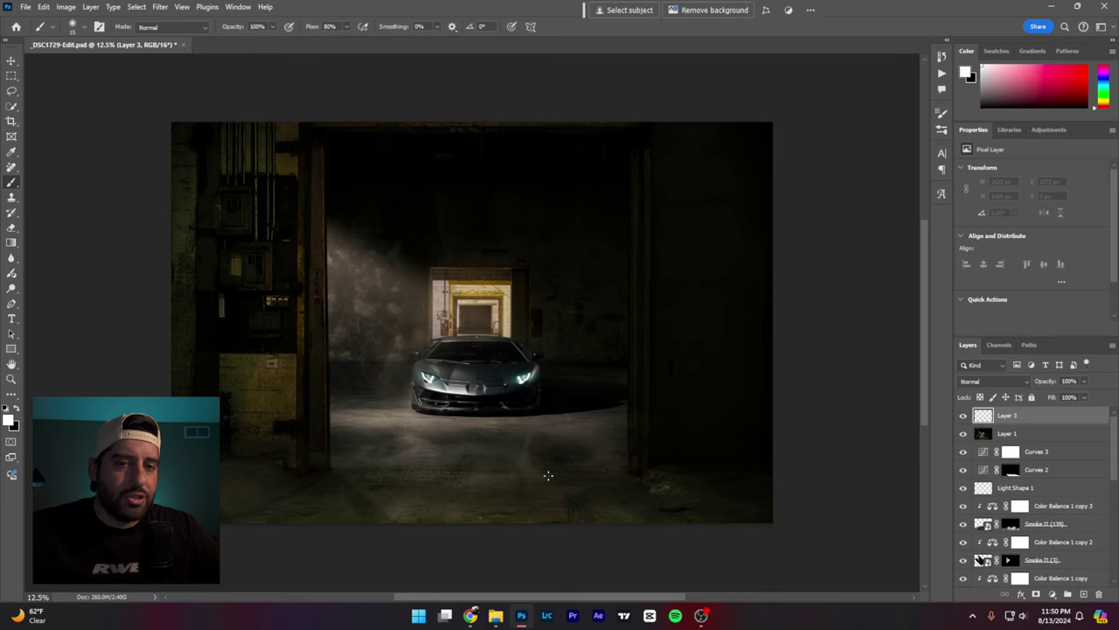
Step: Close _DSC1729-Edit.psd without saving, and switch to File Explorer to open _DSC1786-Edit.jpg in Photoshop
left_click(184, 43)
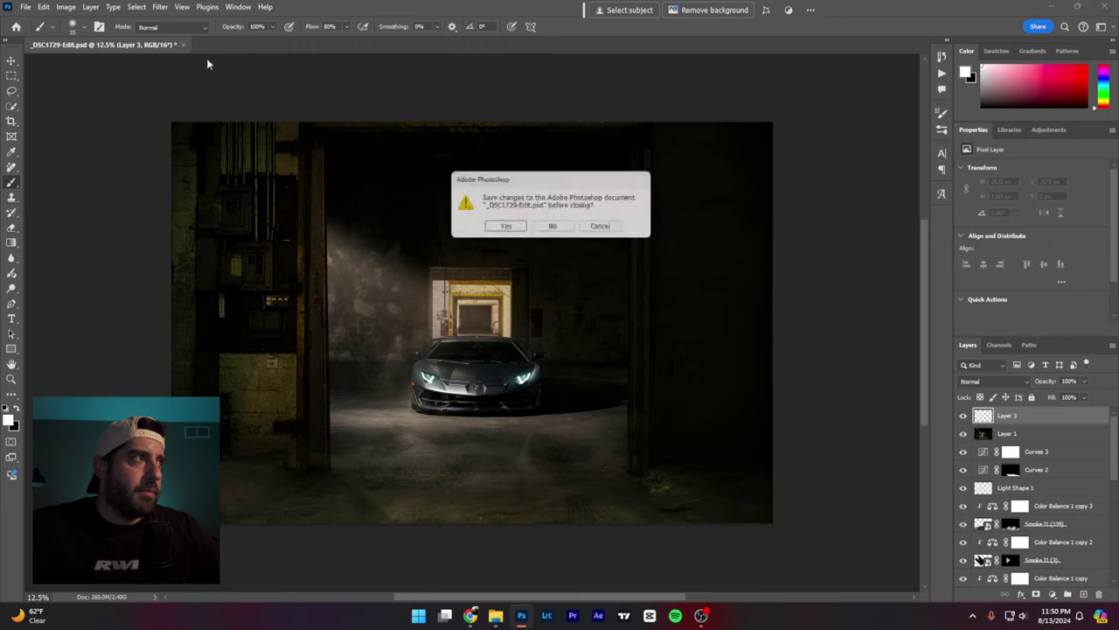
left_click(554, 228)
mouse_move(495, 614)
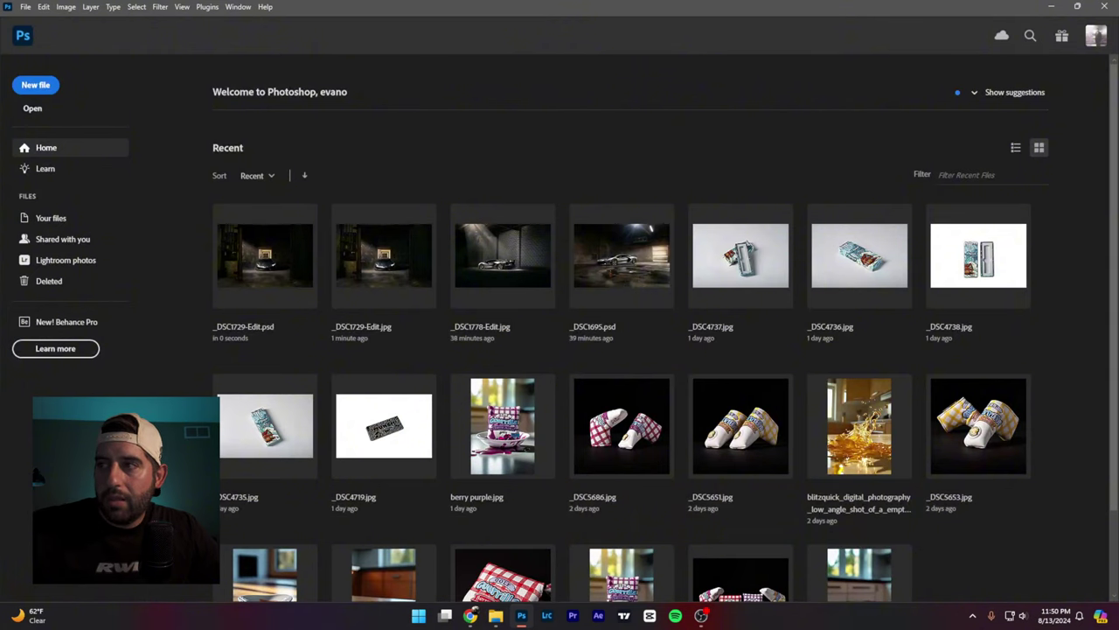
left_click(495, 615)
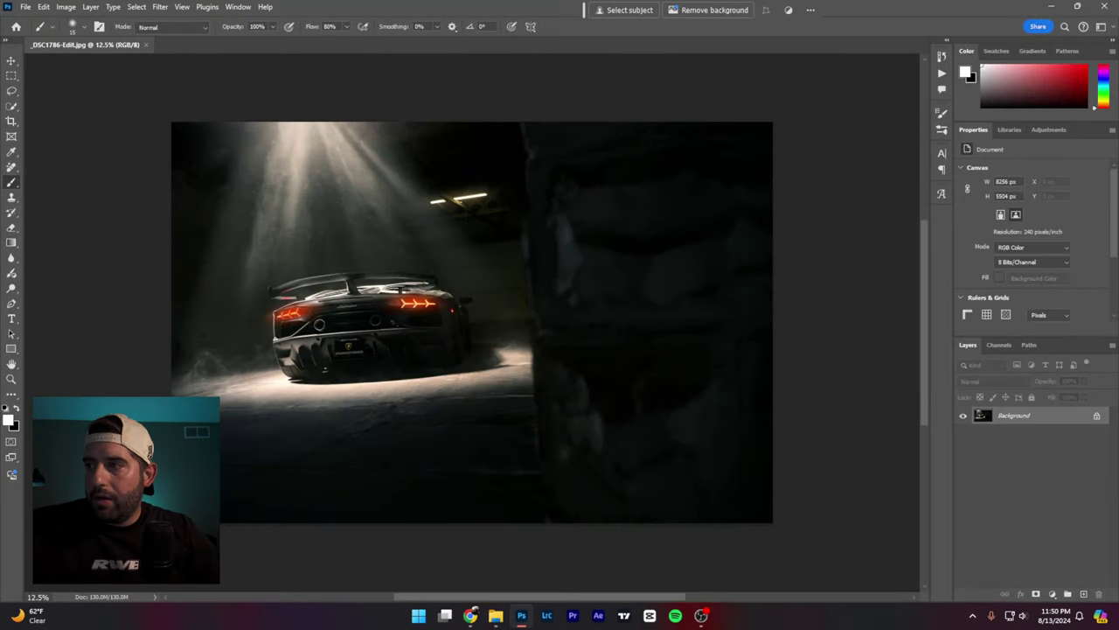
Step: Close _DSC1786-Edit.jpg and, in _DSC1786-Edit.psd, hide every layer above Background to expose the base photo
left_click(146, 44)
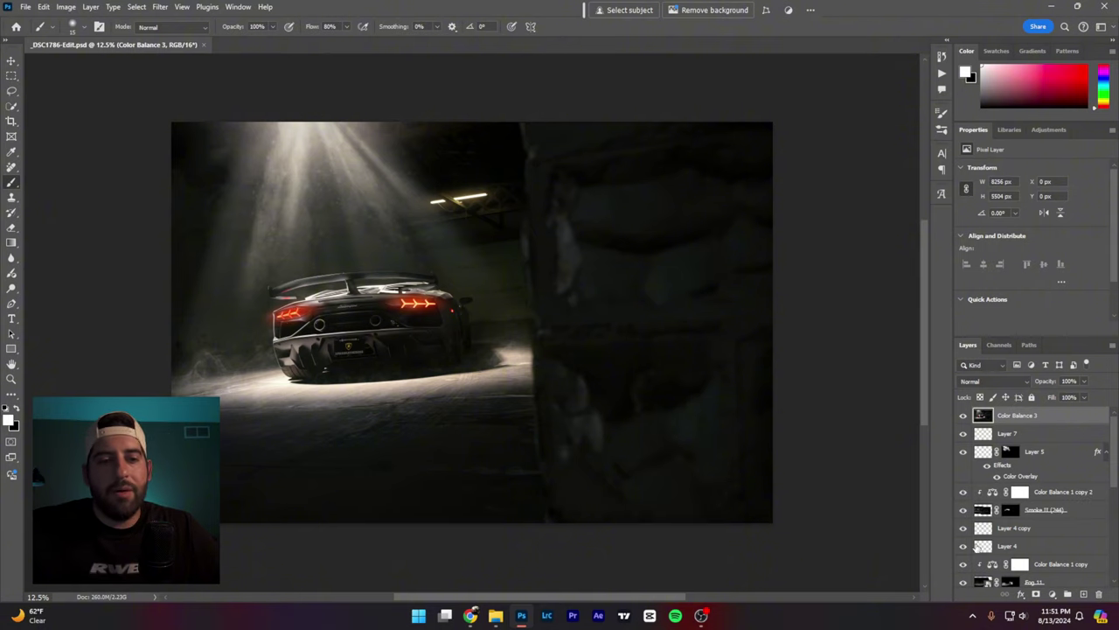
scroll(977, 542, "down", 4)
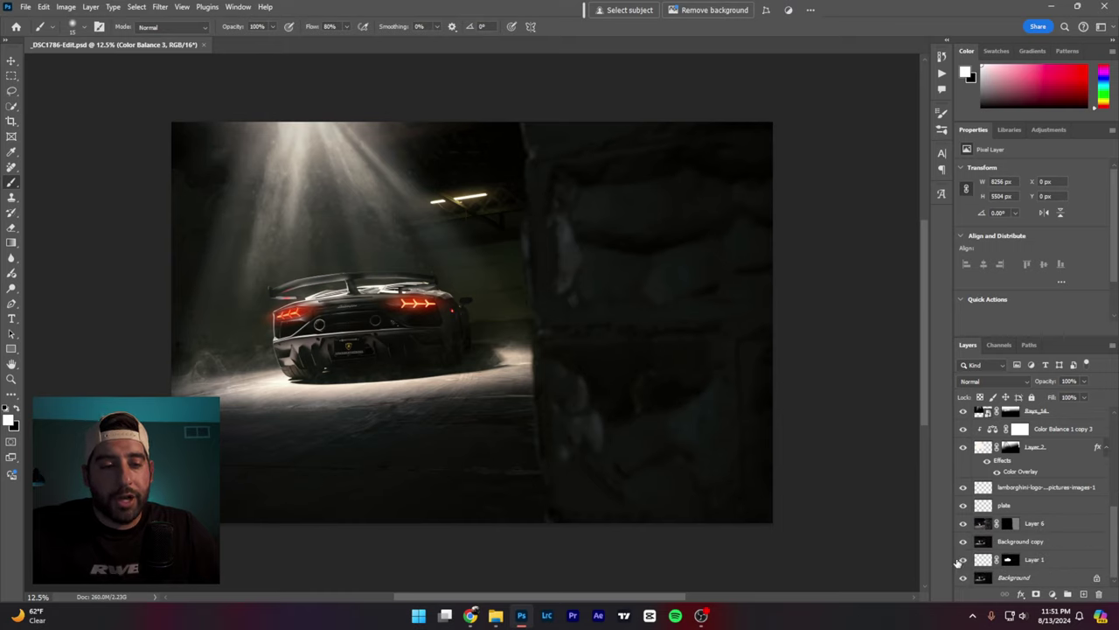
left_click_drag(963, 560, 970, 461)
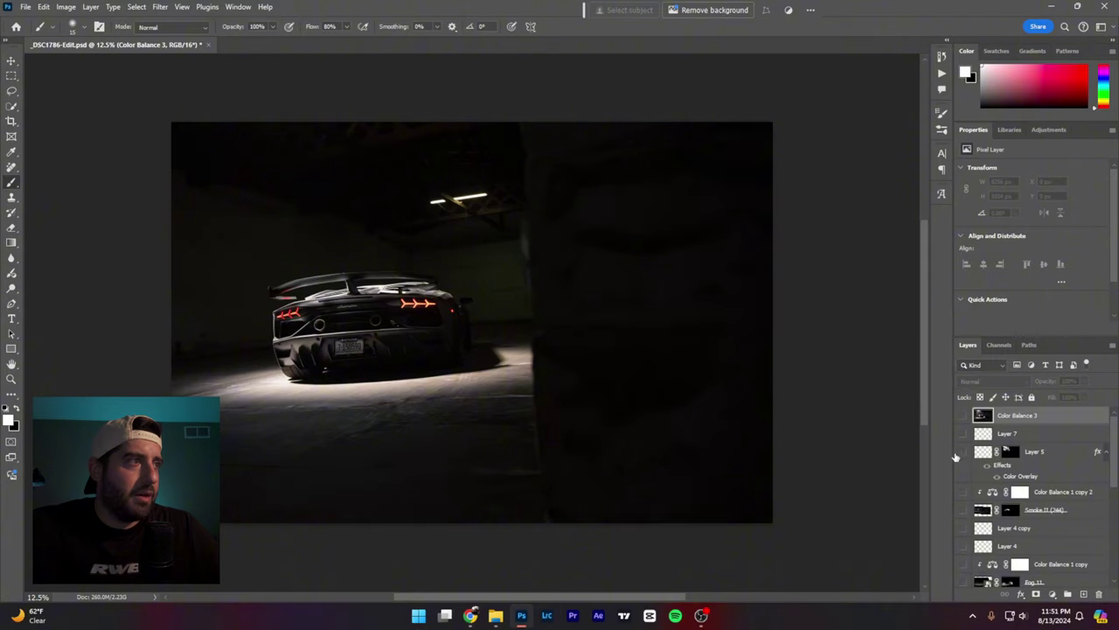
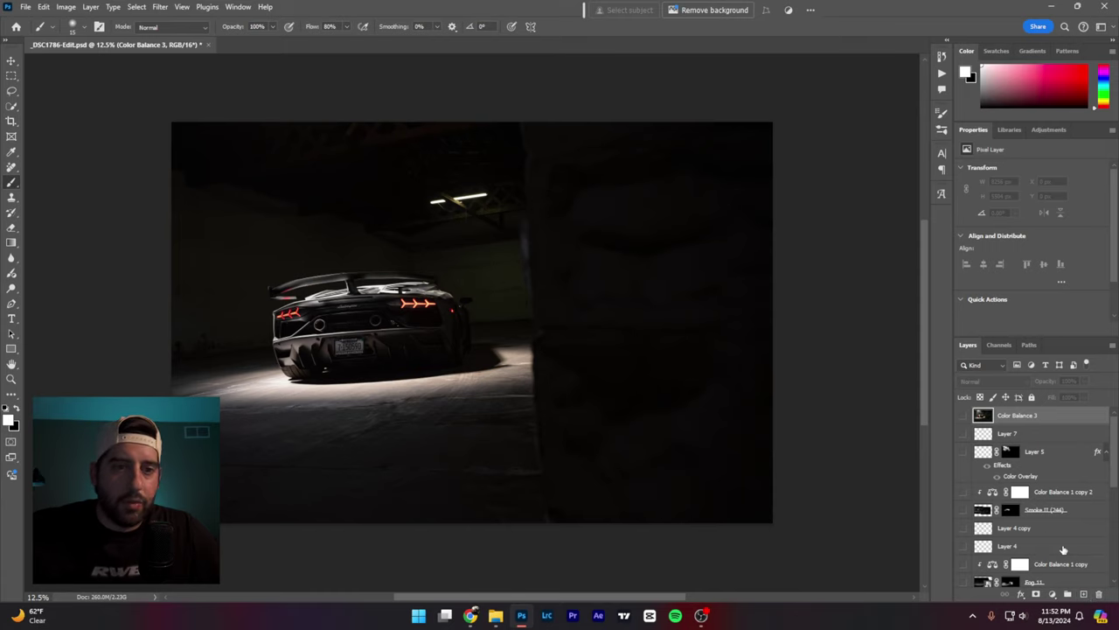
scroll(1049, 568, "down", 10)
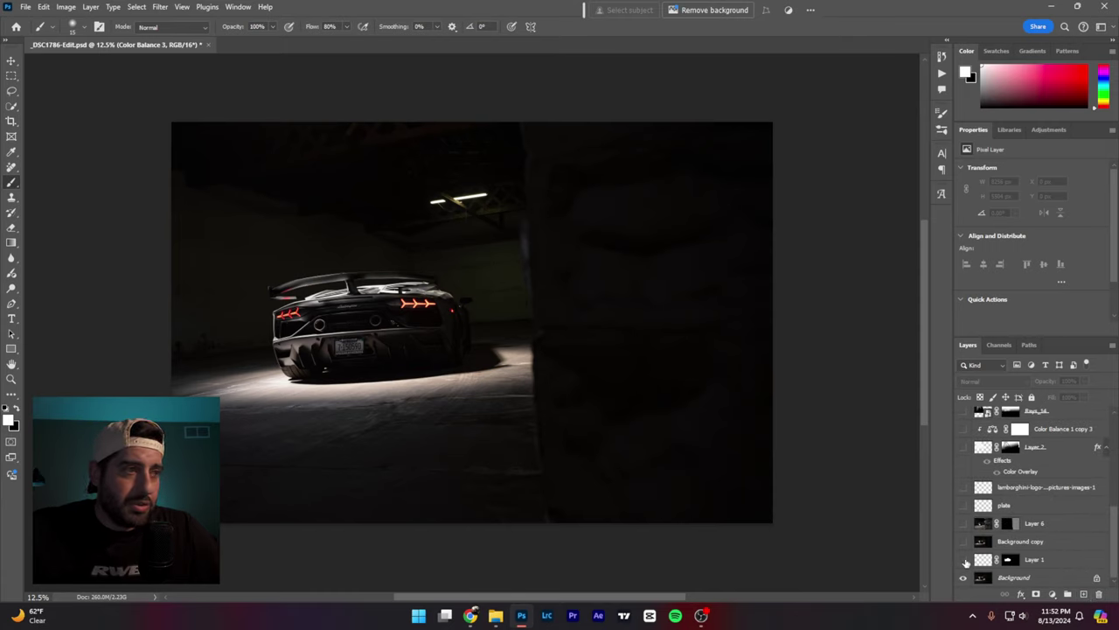
Step: Show the Color Balance 3 layer at the top of the stack to view the finished edit
scroll(962, 490, "up", 10)
left_click(964, 416)
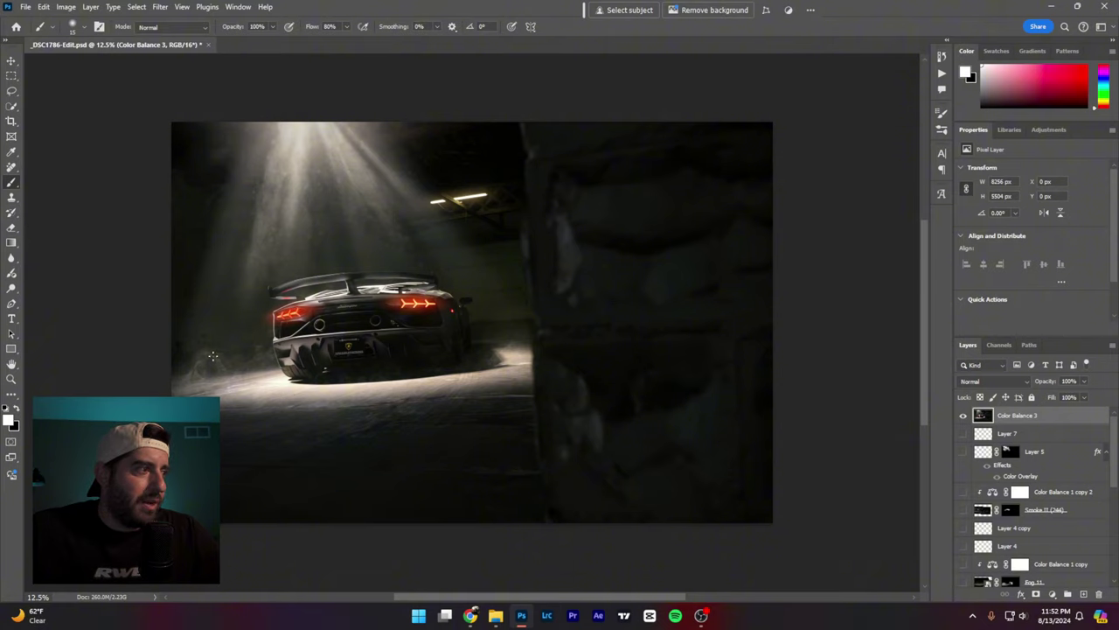
Step: Circle the ground fog on both sides of the car and trace the light beam's edges in white, then undo the strokes
mouse_move(208, 349)
left_mouse_down()
mouse_move(261, 400)
mouse_move(208, 354)
left_mouse_up()
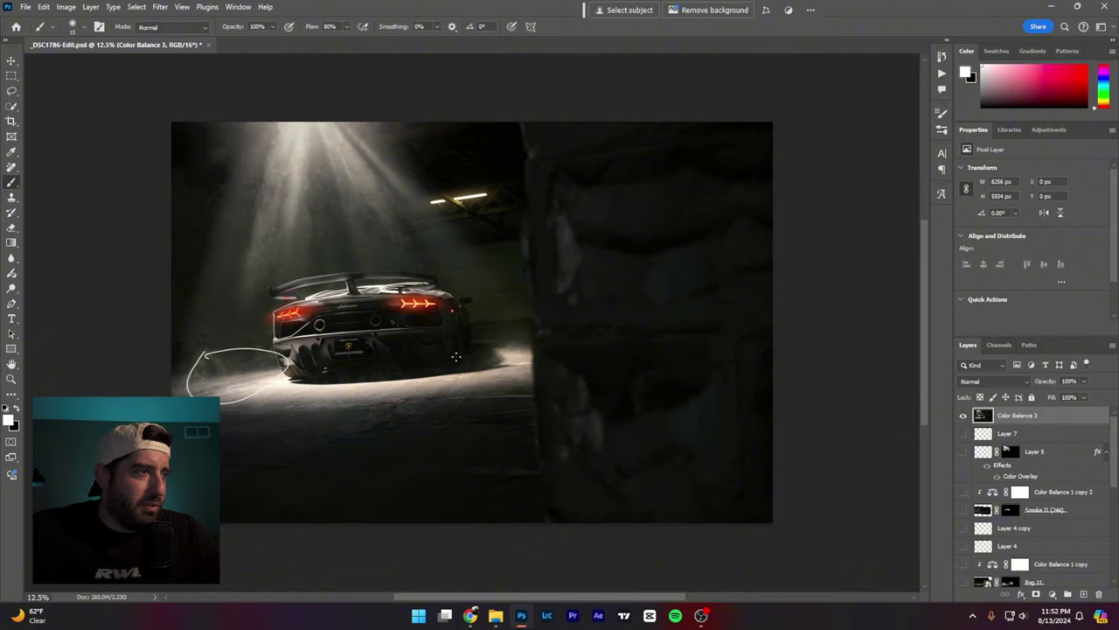
left_click_drag(482, 343, 515, 324)
left_click_drag(329, 123, 483, 272)
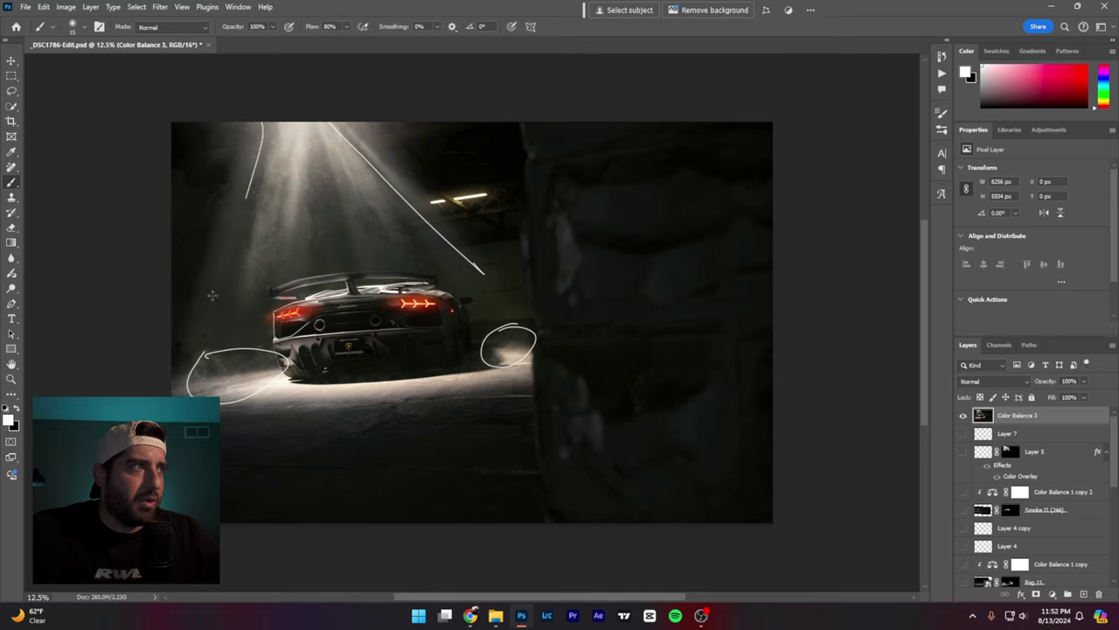
key("ctrl+z")
key("ctrl+z")
key("ctrl+z")
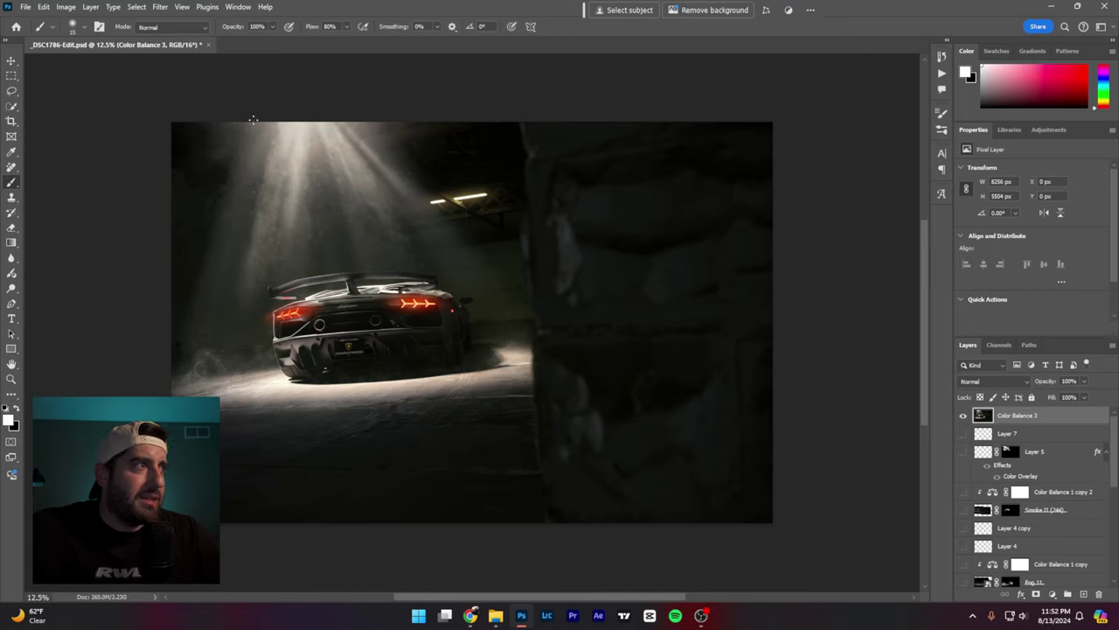
Step: Outline the whole light cone falling over the car with white brush strokes, then undo them
left_click_drag(251, 124, 209, 340)
mouse_move(360, 123)
left_mouse_down()
mouse_move(495, 309)
mouse_move(201, 353)
left_mouse_up()
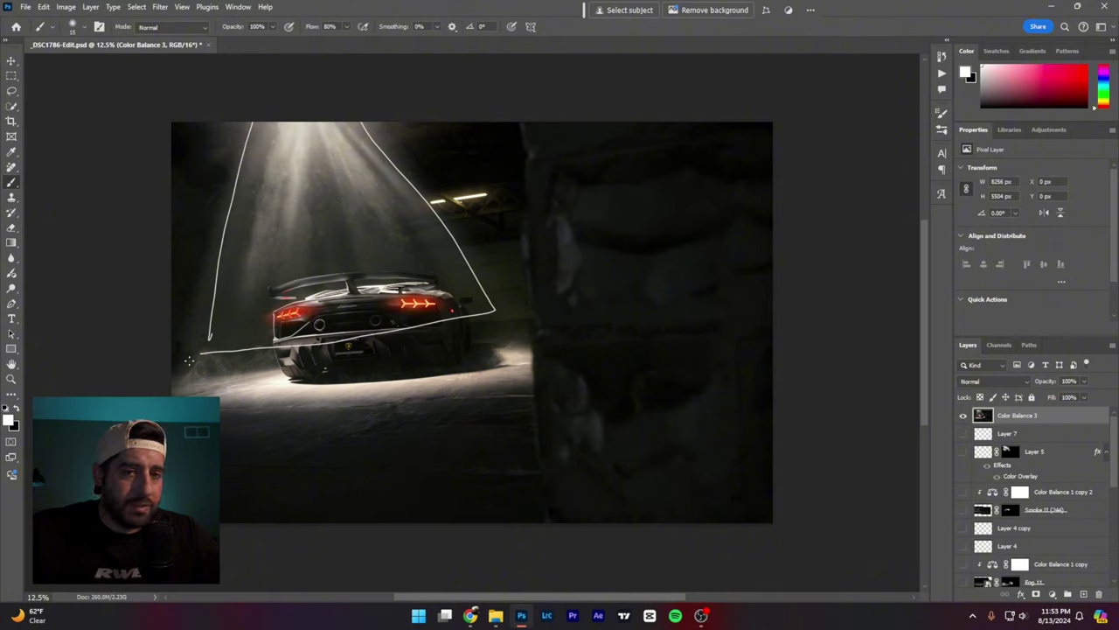
key("ctrl+z")
key("ctrl+z")
key("ctrl+z")
mouse_move(279, 123)
left_mouse_down()
mouse_move(219, 318)
mouse_move(304, 313)
left_mouse_up()
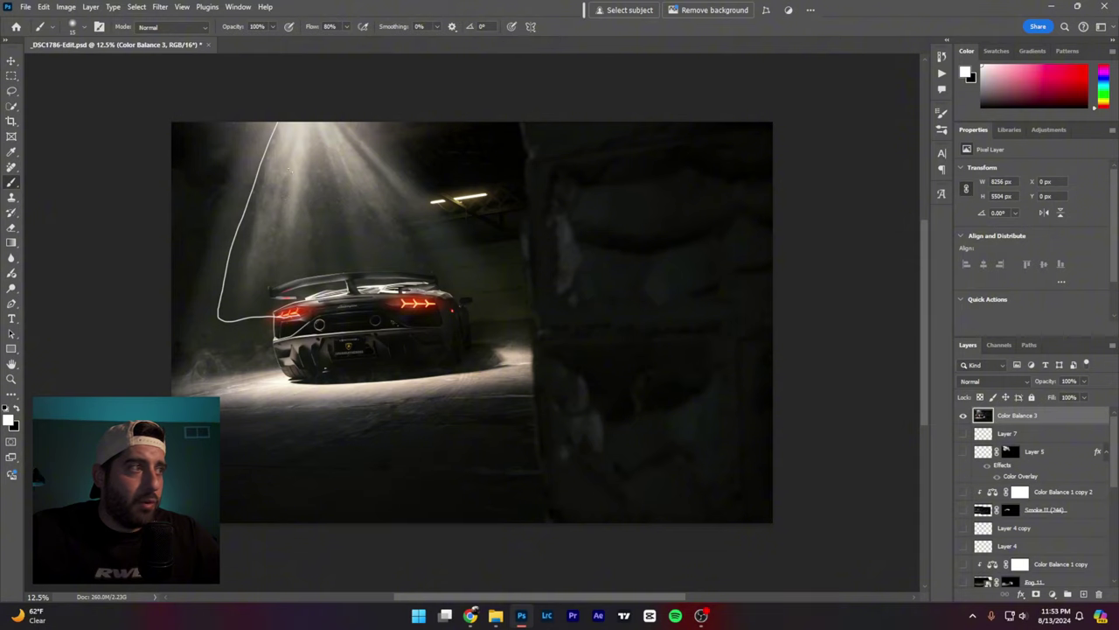
key("ctrl+z")
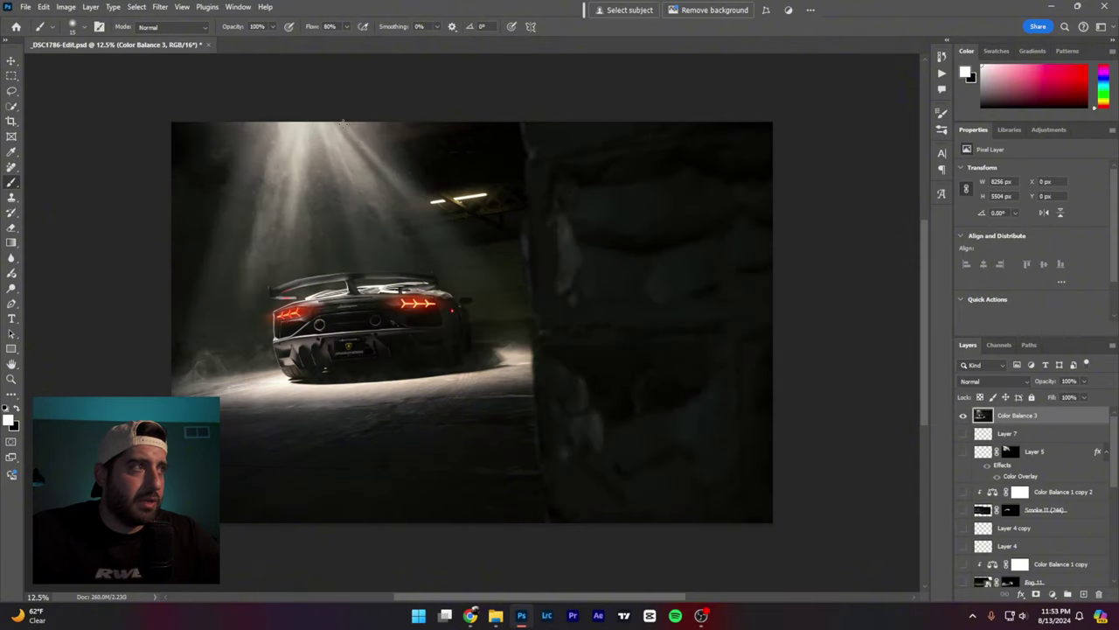
Step: Outline the individual light rays near the top of the image in white, then undo the strokes
left_click_drag(343, 122, 413, 208)
key("ctrl+z")
mouse_move(356, 121)
left_mouse_down()
mouse_move(369, 171)
mouse_move(392, 162)
mouse_move(352, 124)
mouse_move(350, 222)
mouse_move(372, 179)
mouse_move(349, 128)
left_mouse_up()
mouse_move(272, 120)
left_mouse_down()
mouse_move(263, 200)
mouse_move(300, 220)
mouse_move(259, 119)
left_mouse_up()
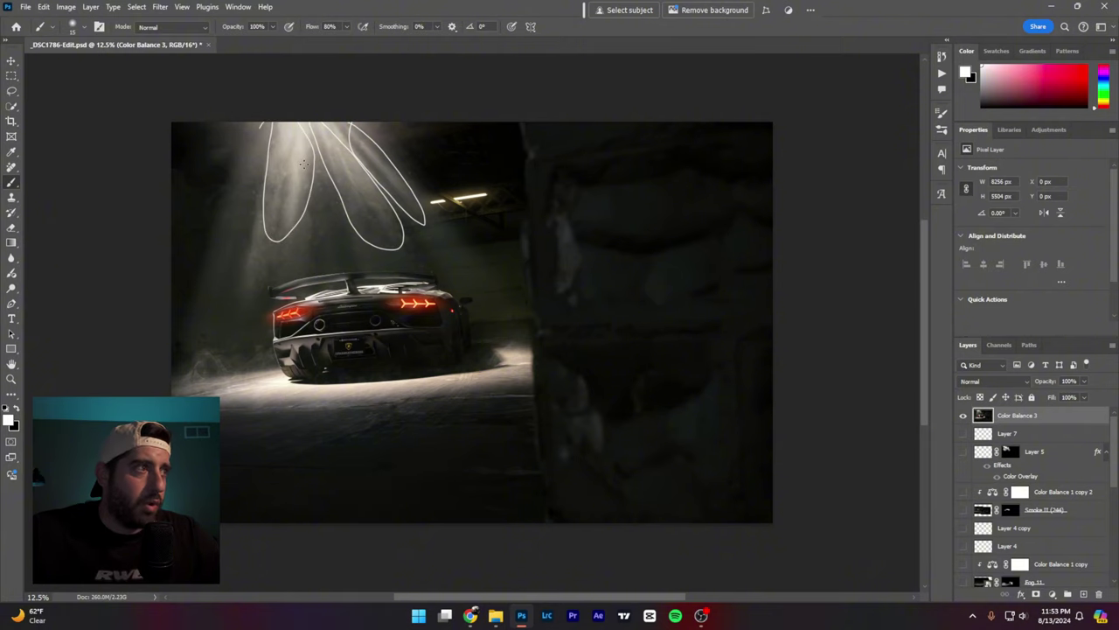
key("ctrl+z")
key("ctrl+z")
key("ctrl+z")
key("ctrl+z")
Step: Circle four dust specks in and around the light rays with the white brush, then undo the circles
scroll(318, 179, "up", 3)
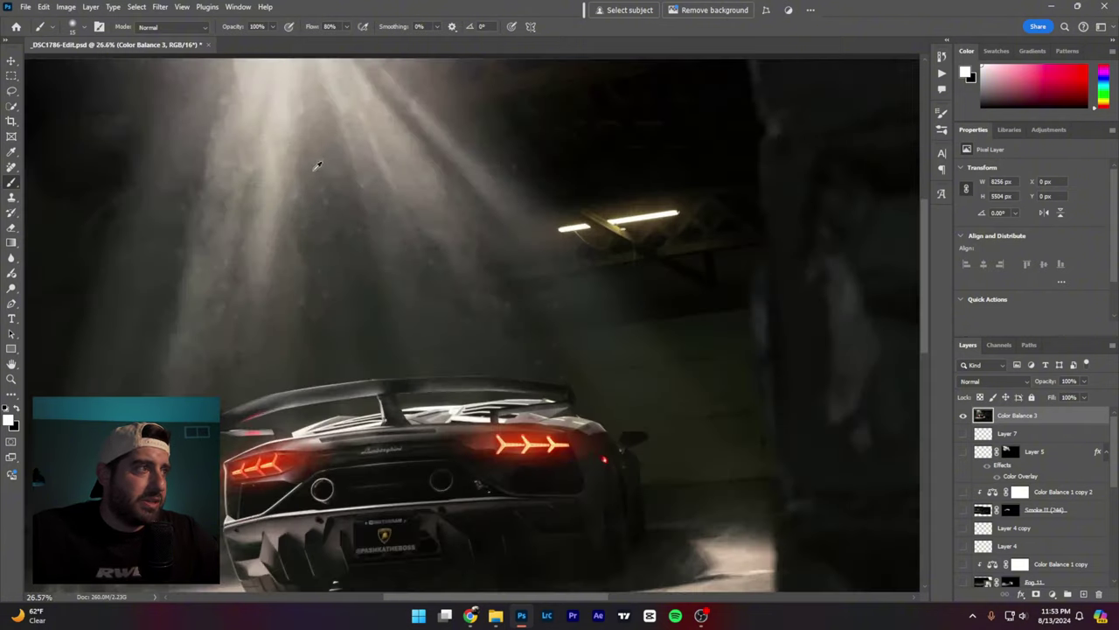
mouse_move(320, 158)
left_mouse_down()
mouse_move(313, 168)
mouse_move(323, 159)
left_mouse_up()
mouse_move(180, 196)
left_mouse_down()
mouse_move(186, 231)
mouse_move(179, 214)
left_mouse_up()
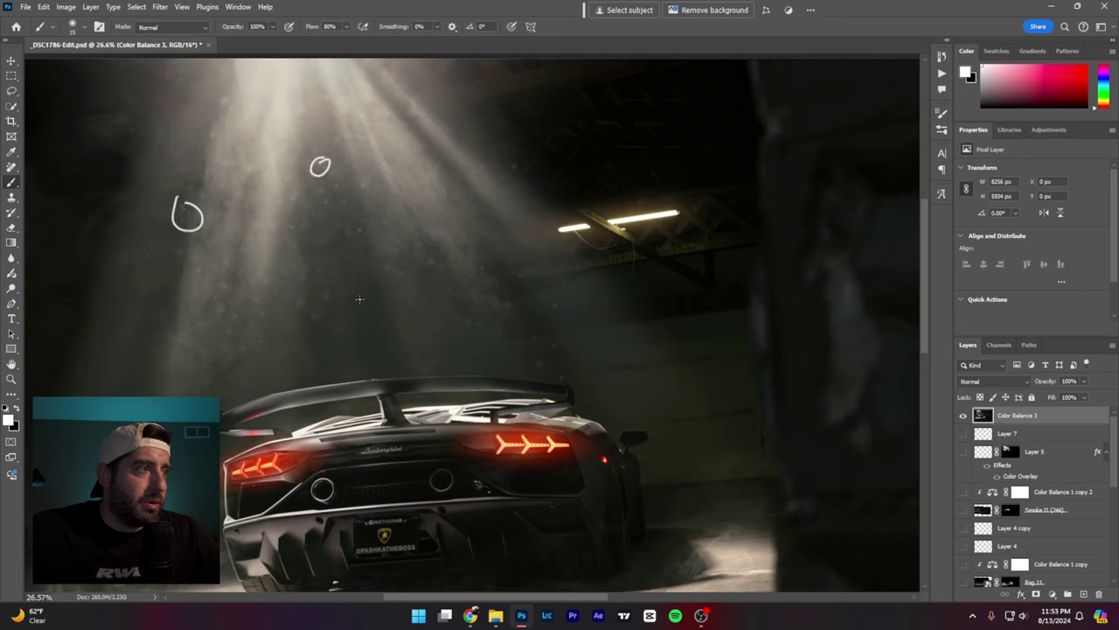
mouse_move(322, 280)
left_mouse_down()
mouse_move(312, 296)
mouse_move(324, 282)
left_mouse_up()
mouse_move(561, 295)
left_mouse_down()
mouse_move(557, 316)
mouse_move(550, 306)
left_mouse_up()
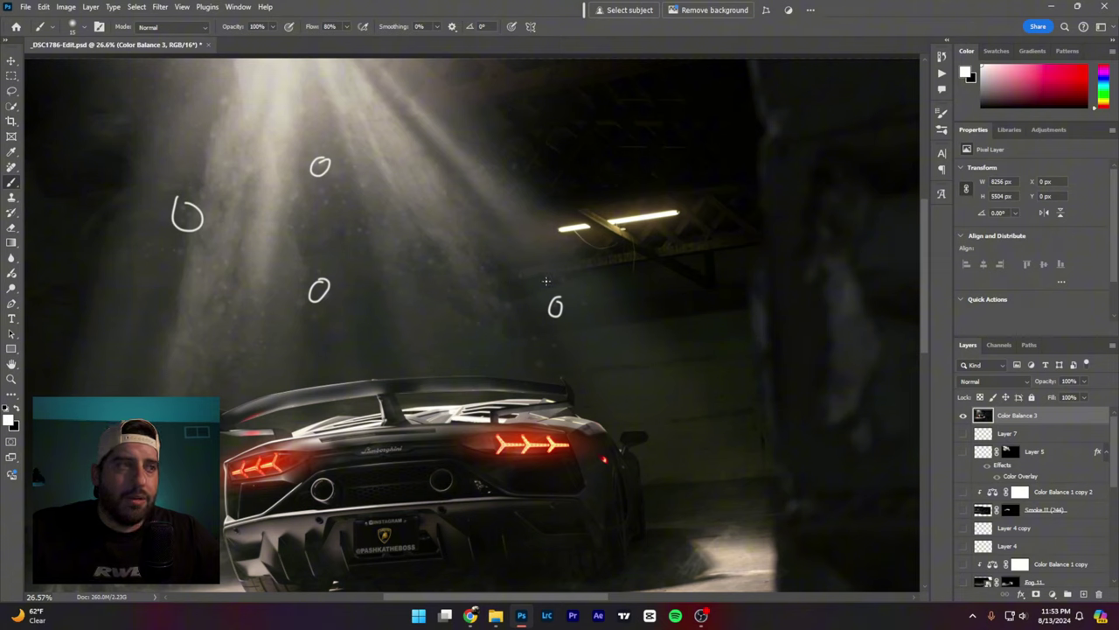
key("ctrl+z")
key("ctrl+z")
key("ctrl+z")
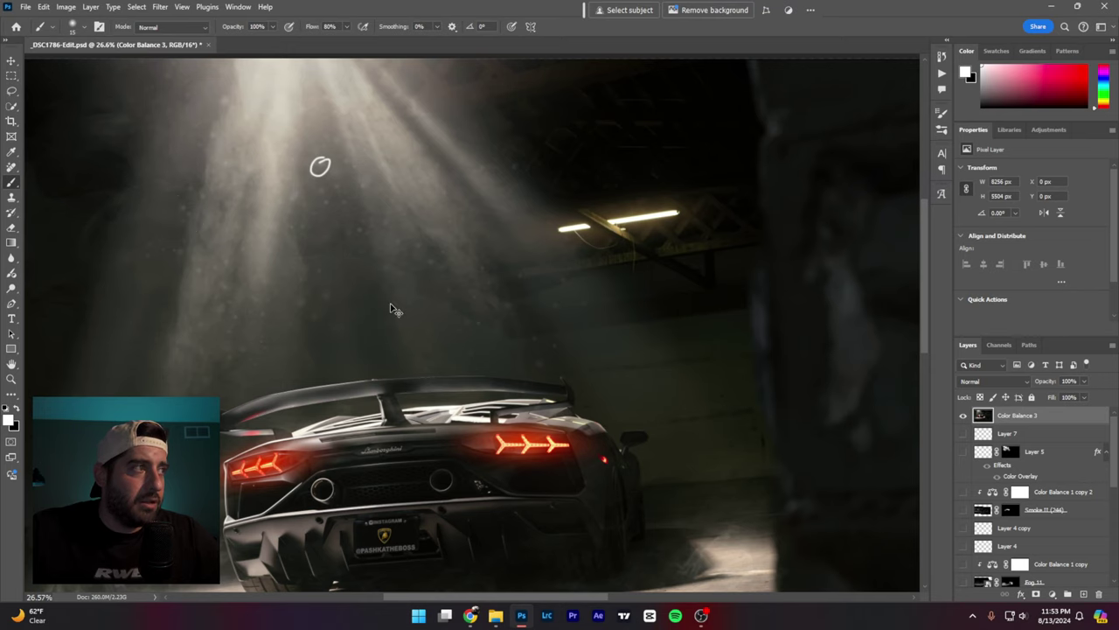
key("ctrl+z")
Step: Outline the two hazy ray areas above the car's rear wing in white, then undo the outlines
scroll(385, 304, "down", 3)
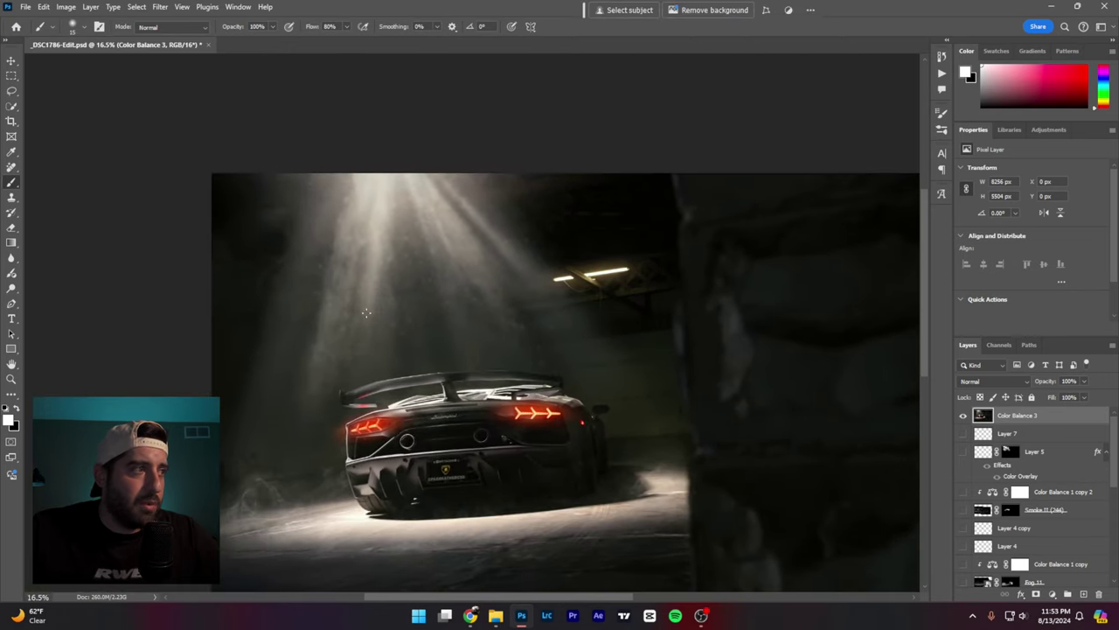
mouse_move(348, 199)
left_mouse_down()
mouse_move(388, 357)
mouse_move(379, 234)
mouse_move(540, 358)
mouse_move(469, 197)
left_mouse_up()
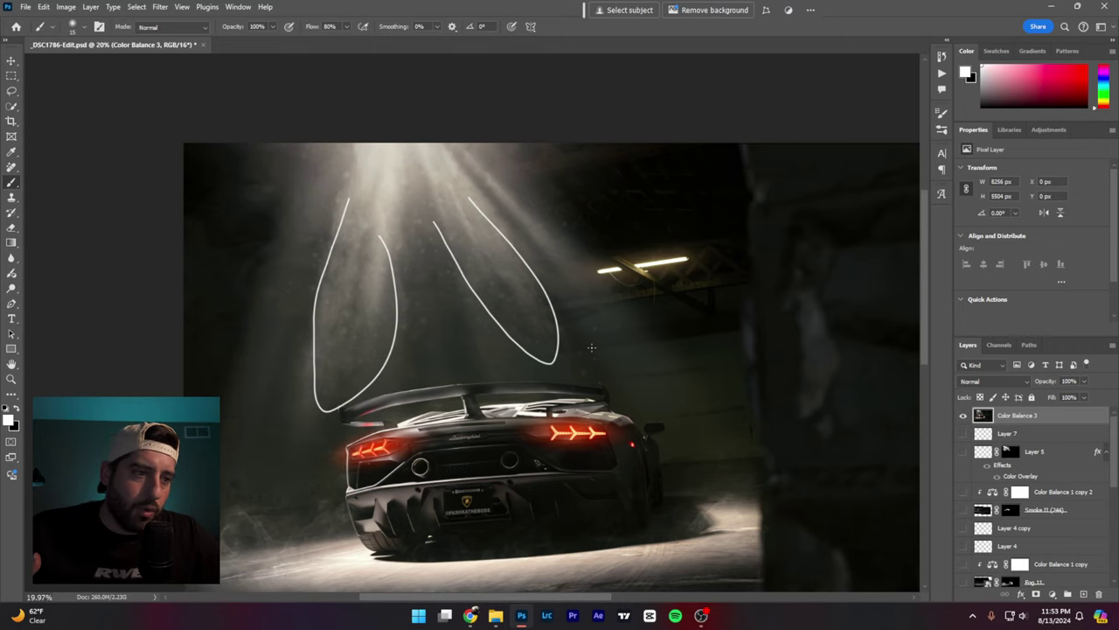
scroll(592, 347, "down", 1)
key("ctrl+z")
key("ctrl+z")
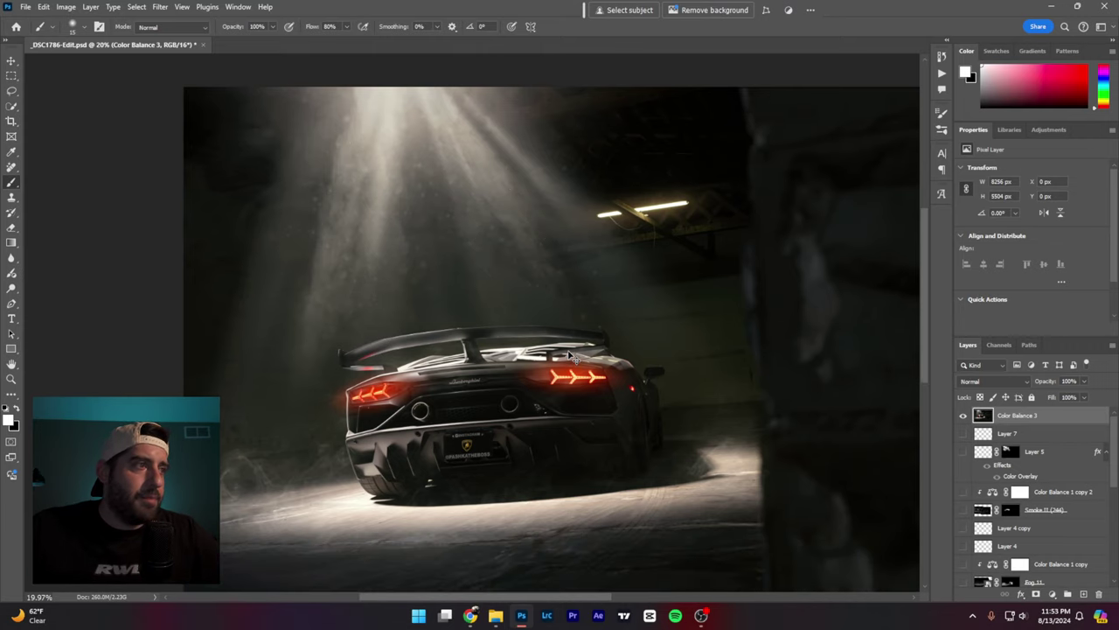
Step: Mark the ground fog beside the car's left and right sides with white strokes, then undo the marks
left_click_drag(222, 457, 220, 535)
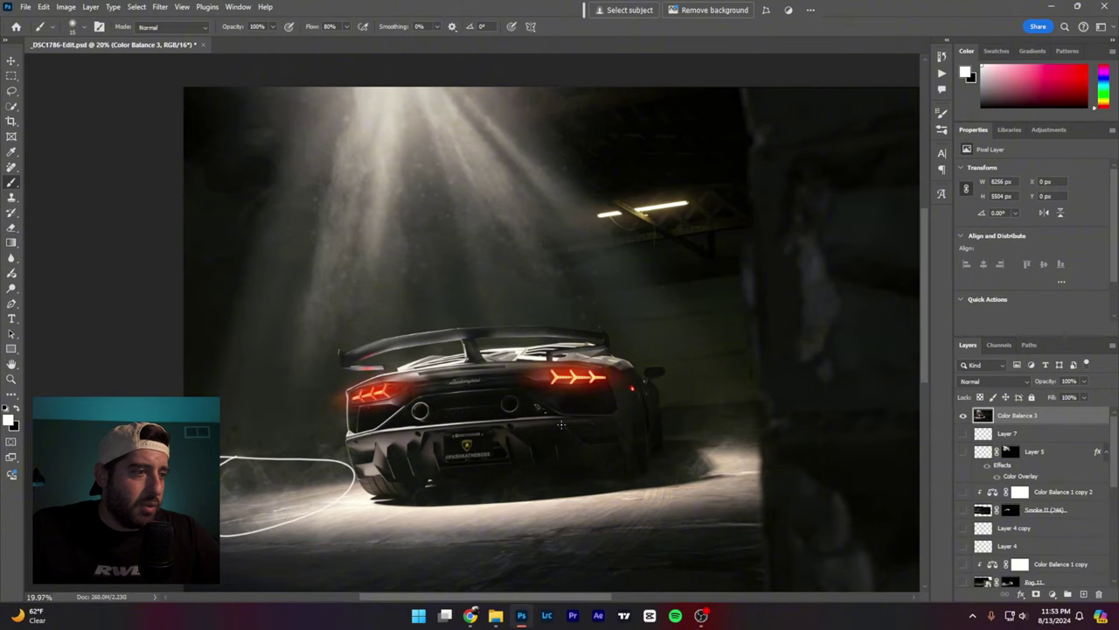
mouse_move(673, 423)
left_mouse_down()
mouse_move(636, 437)
mouse_move(695, 423)
left_mouse_up()
key("ctrl+z")
key("ctrl+z")
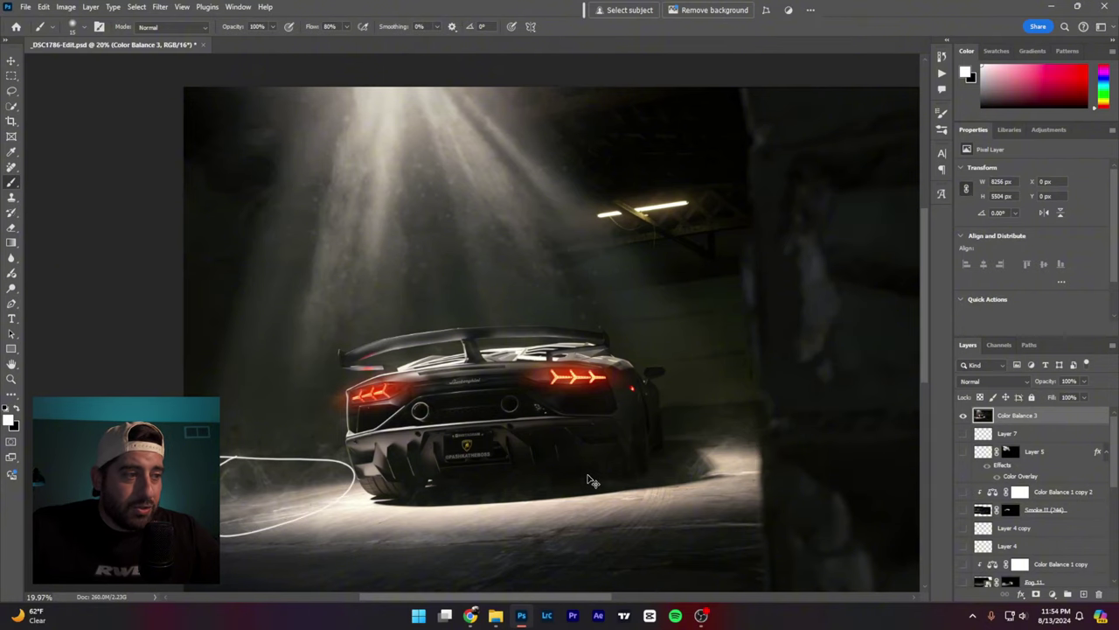
Step: Mark the background wall behind the car, the haze by the rear wing and the ceiling lights with white brush strokes
scroll(588, 474, "down", 1)
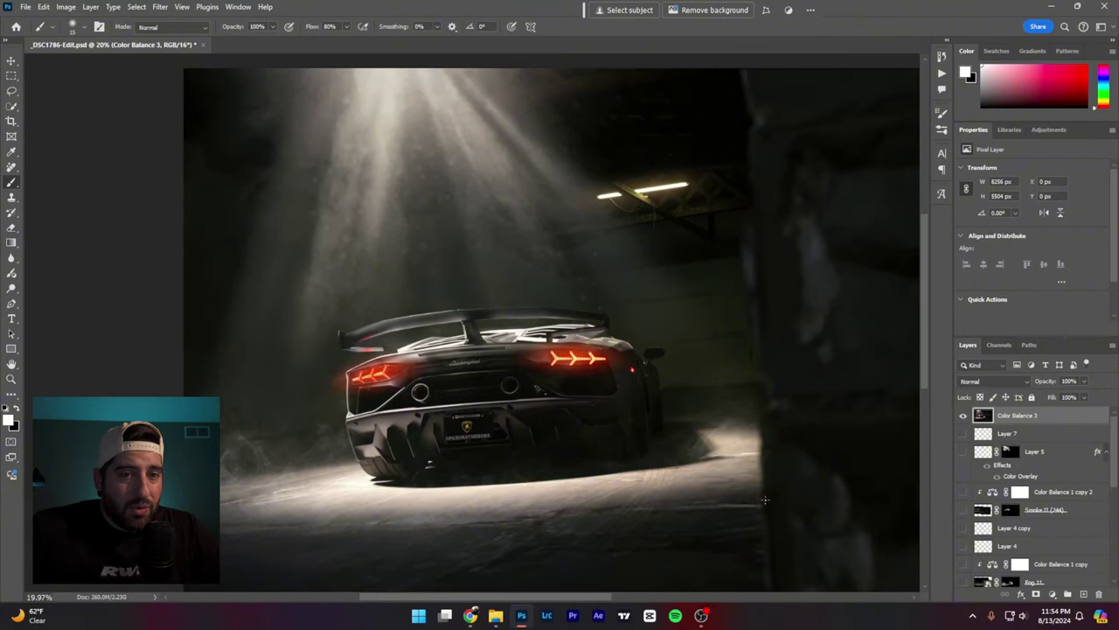
scroll(1032, 494, "down", 5)
scroll(1007, 521, "up", 5)
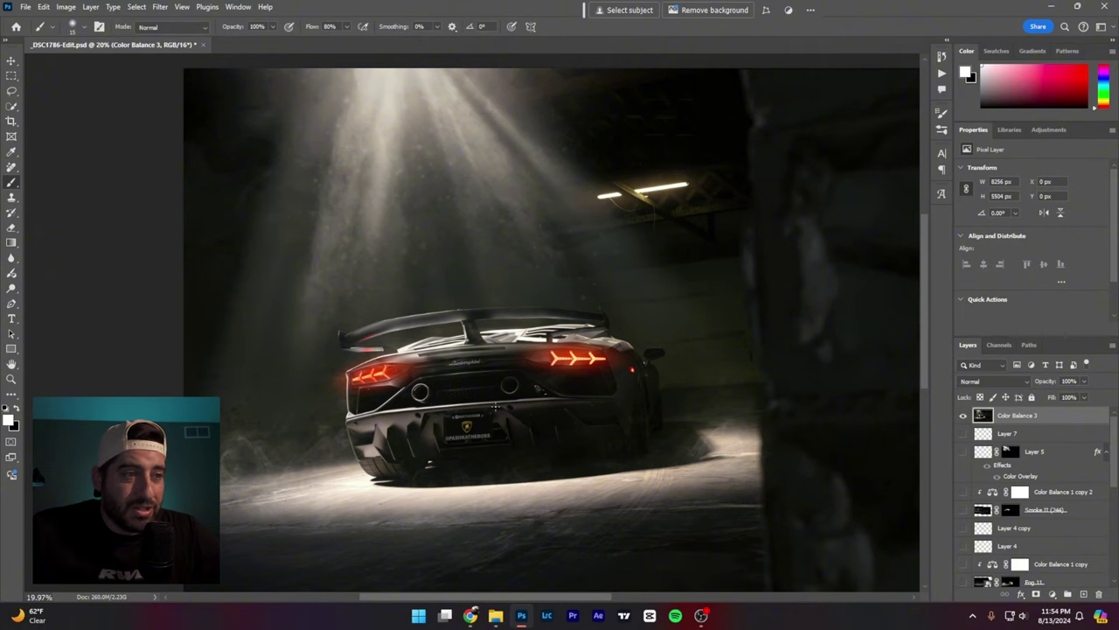
scroll(495, 408, "down", 3)
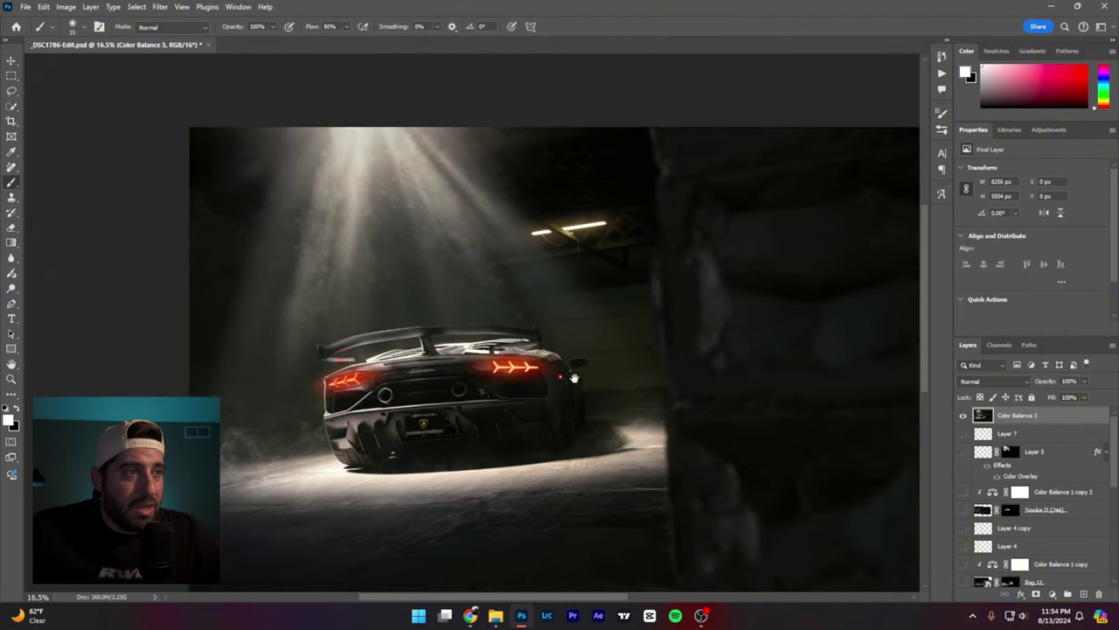
left_click_drag(603, 285, 573, 288)
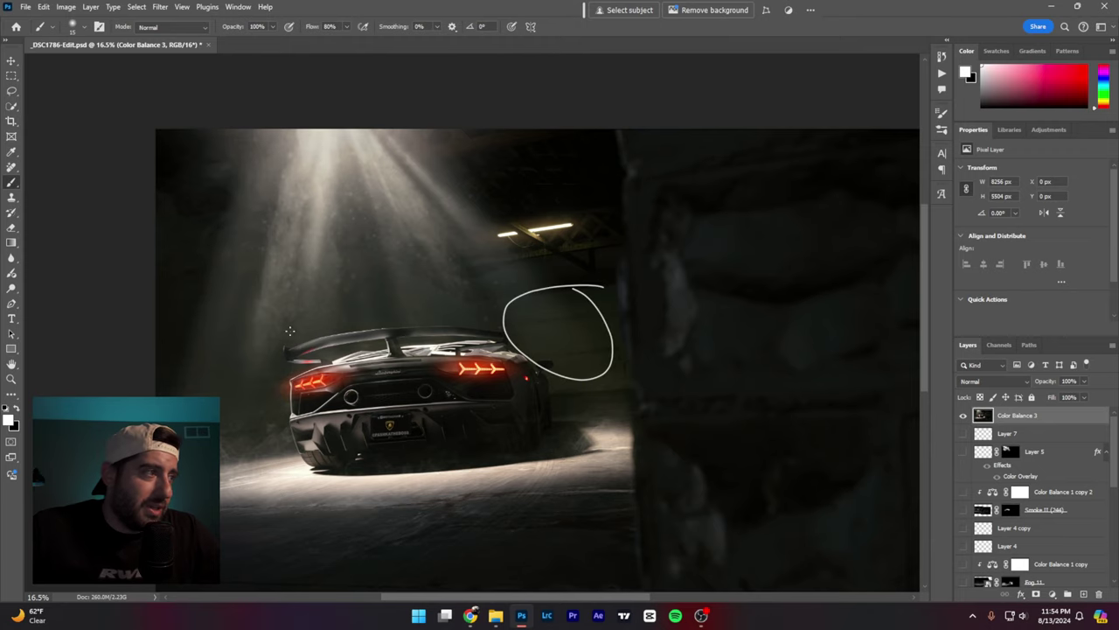
mouse_move(257, 275)
left_mouse_down()
mouse_move(279, 340)
mouse_move(327, 332)
left_mouse_up()
mouse_move(591, 281)
left_mouse_down()
mouse_move(567, 311)
mouse_move(570, 277)
mouse_move(548, 278)
mouse_move(520, 322)
mouse_move(531, 293)
mouse_move(542, 310)
mouse_move(602, 310)
left_mouse_up()
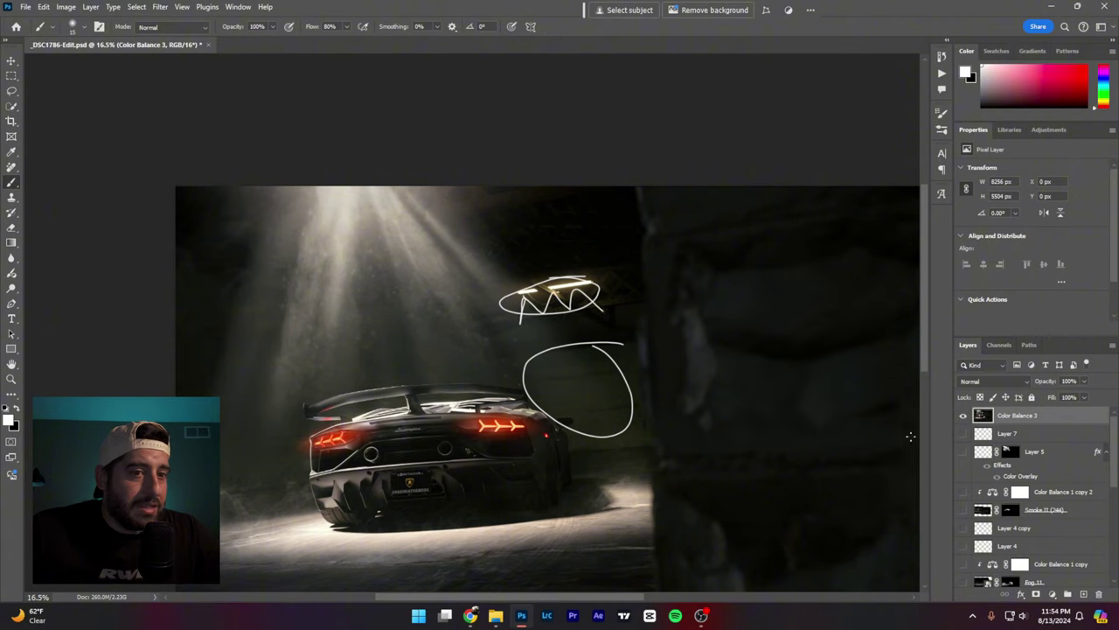
Step: Hide and show the Color Balance 3 layer to compare the edit with the original photo
left_click(963, 416)
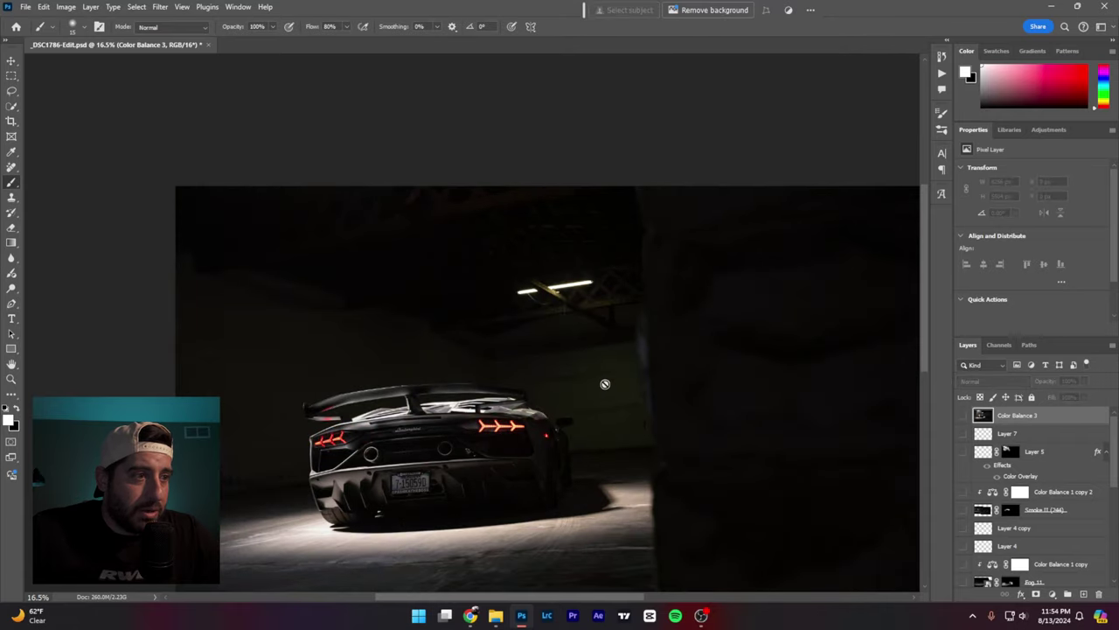
left_click(963, 416)
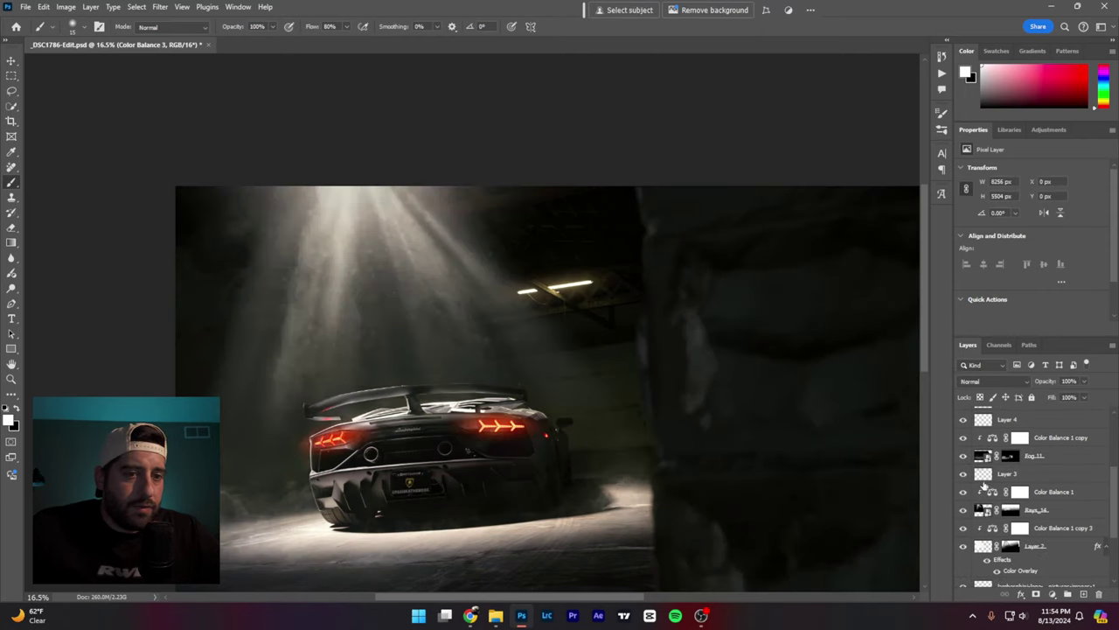
Step: Hide every layer above the Background layer so only the original photo is displayed
scroll(984, 484, "down", 2)
left_click_drag(963, 415, 963, 450)
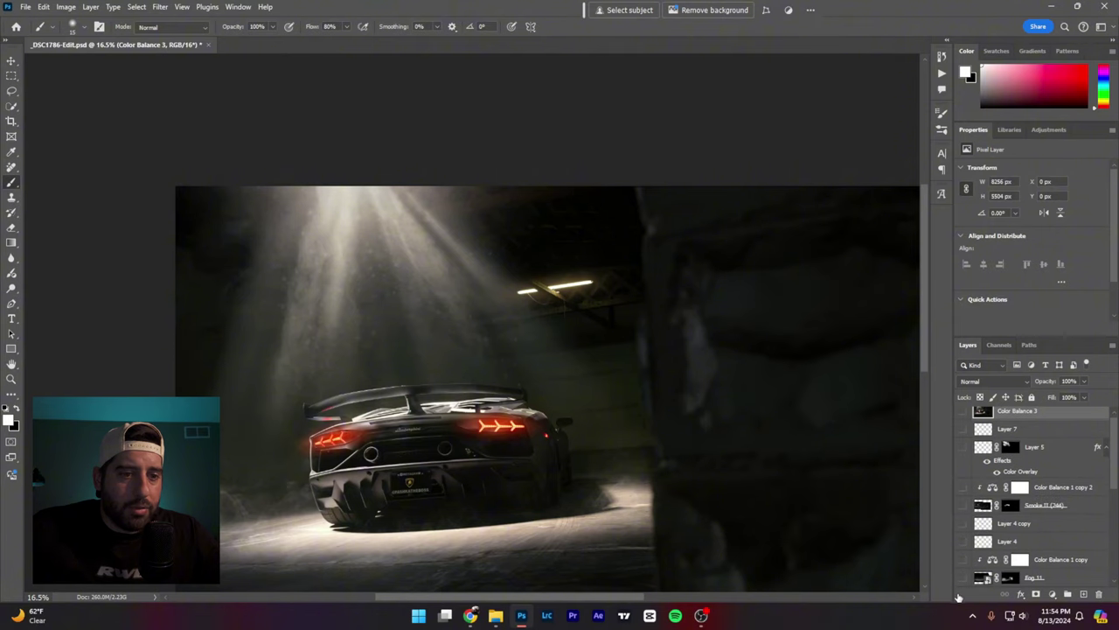
scroll(962, 490, "up", 2)
left_click_drag(964, 555, 963, 521)
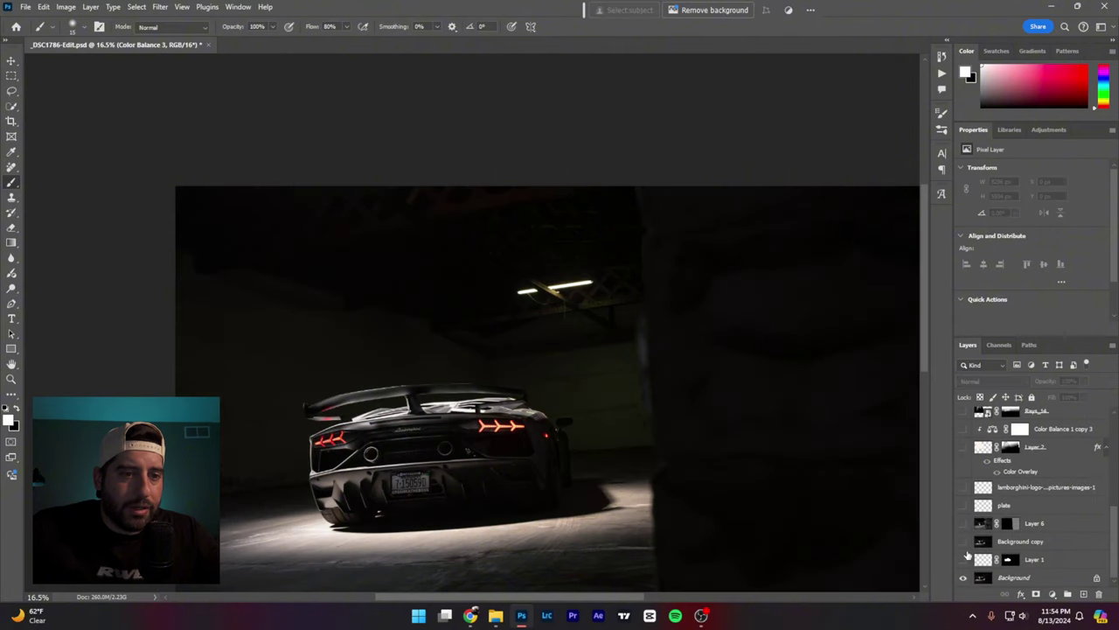
left_click(963, 520)
scroll(963, 508, "down", 1)
left_click(963, 502)
scroll(962, 525, "down", 5)
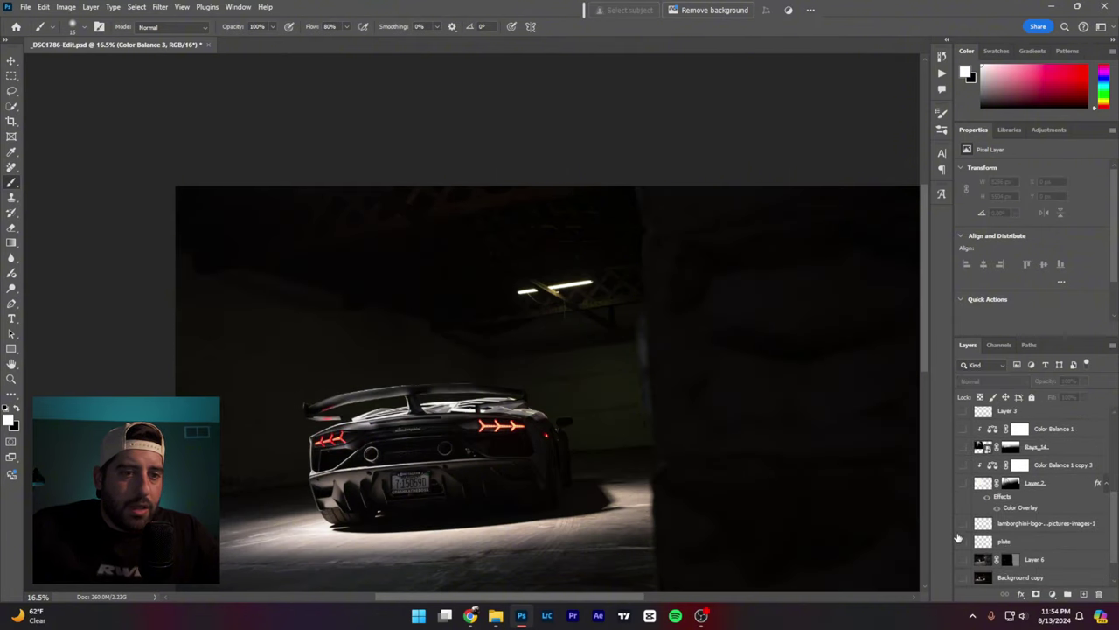
Step: Show Layer 1, Background copy, Layer 6, the plate layer and the Lamborghini logo layer
left_click_drag(964, 559, 963, 522)
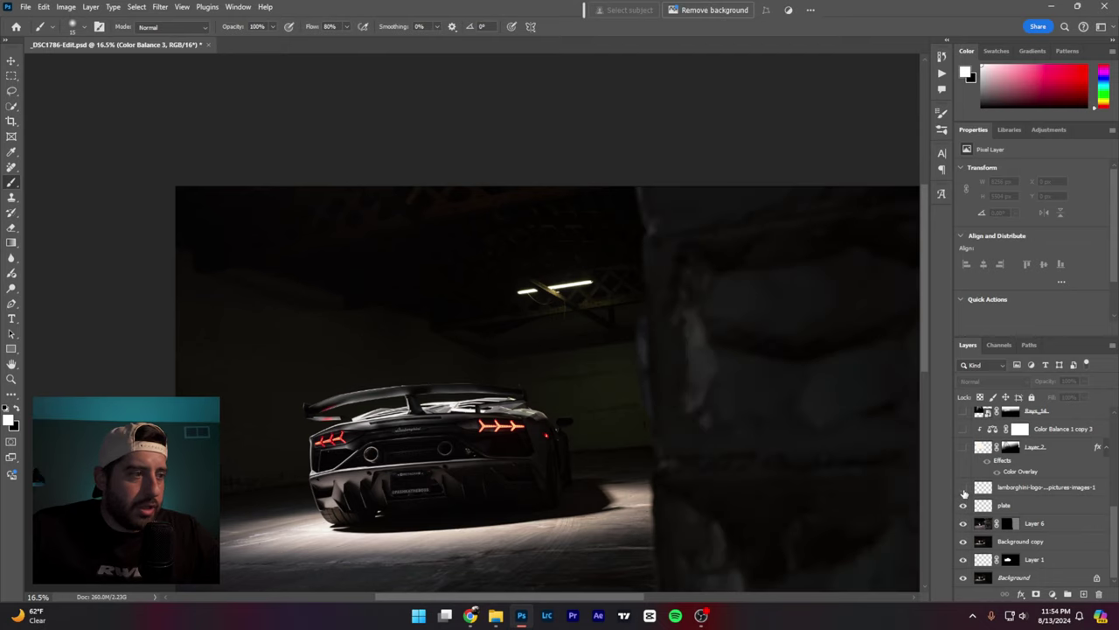
scroll(962, 505, "up", 2)
left_click(963, 523)
Step: Show the light ray layers: Layer 2, Color Balance 1 copy 3, the Rays layer and Color Balance 1
left_click(963, 485)
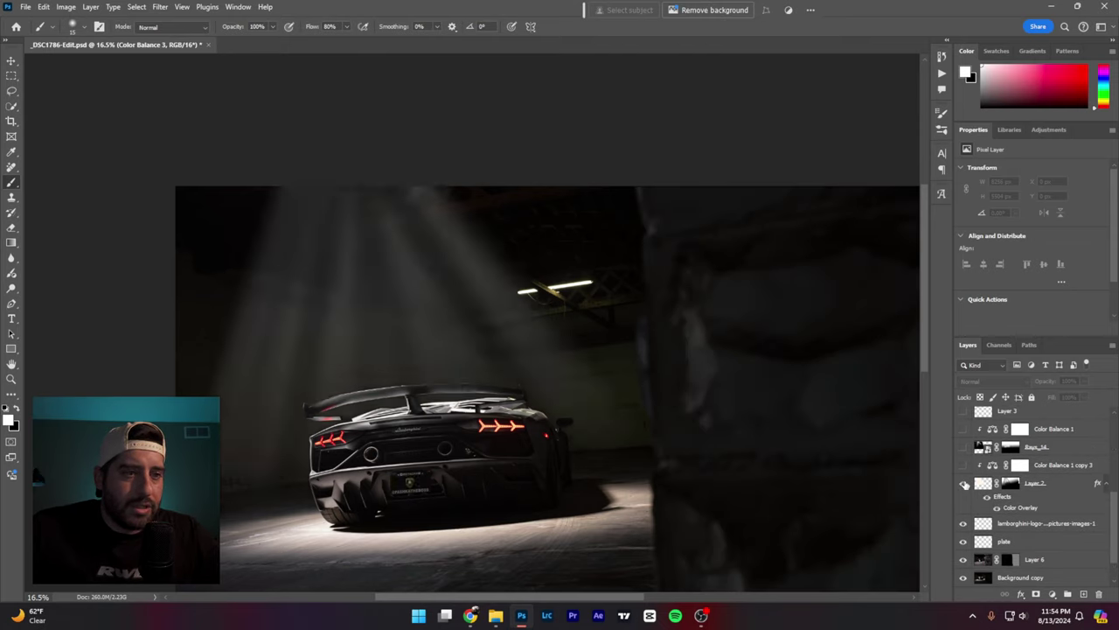
scroll(964, 523, "up", 2)
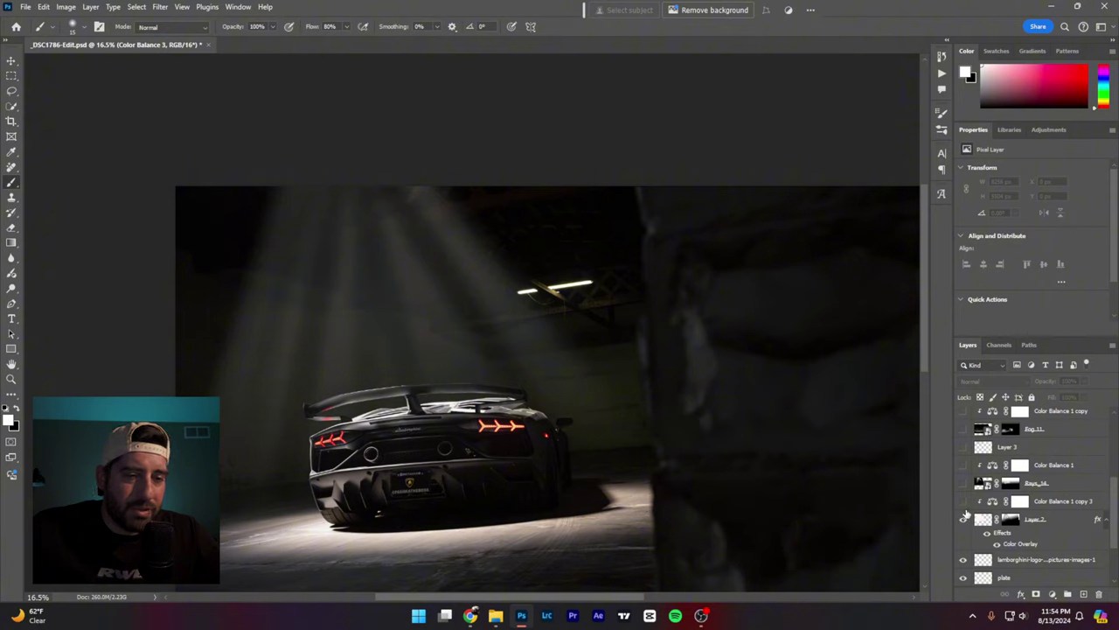
left_click_drag(965, 503, 964, 464)
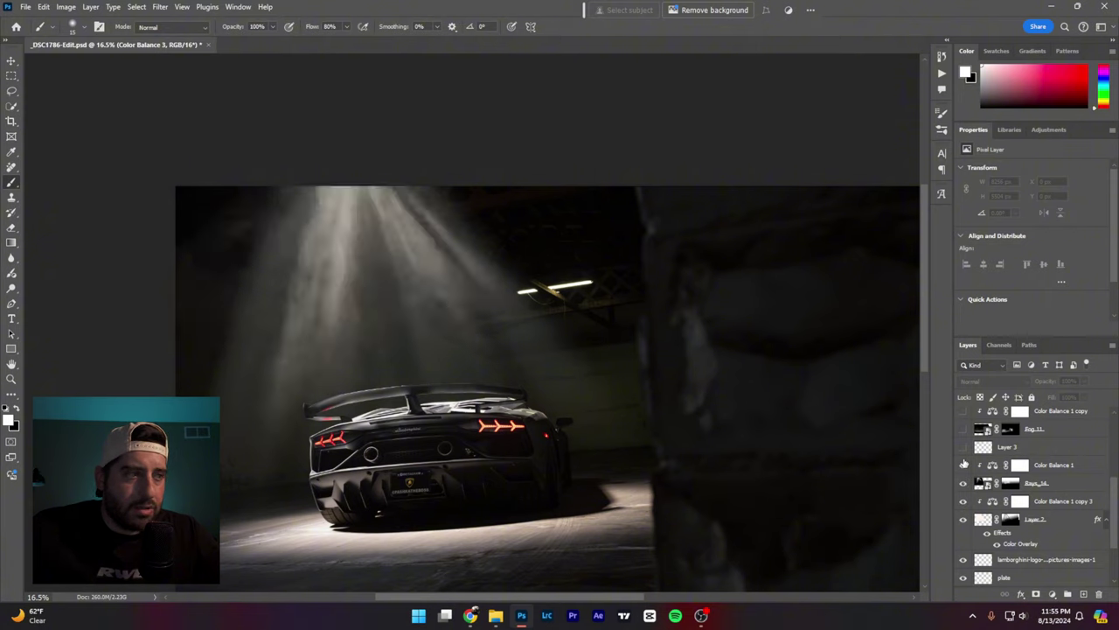
Step: Show Layer 3, the Fog layer, Color Balance 1 copy, Layer 4 and Layer 4 copy
scroll(963, 498, "up", 1)
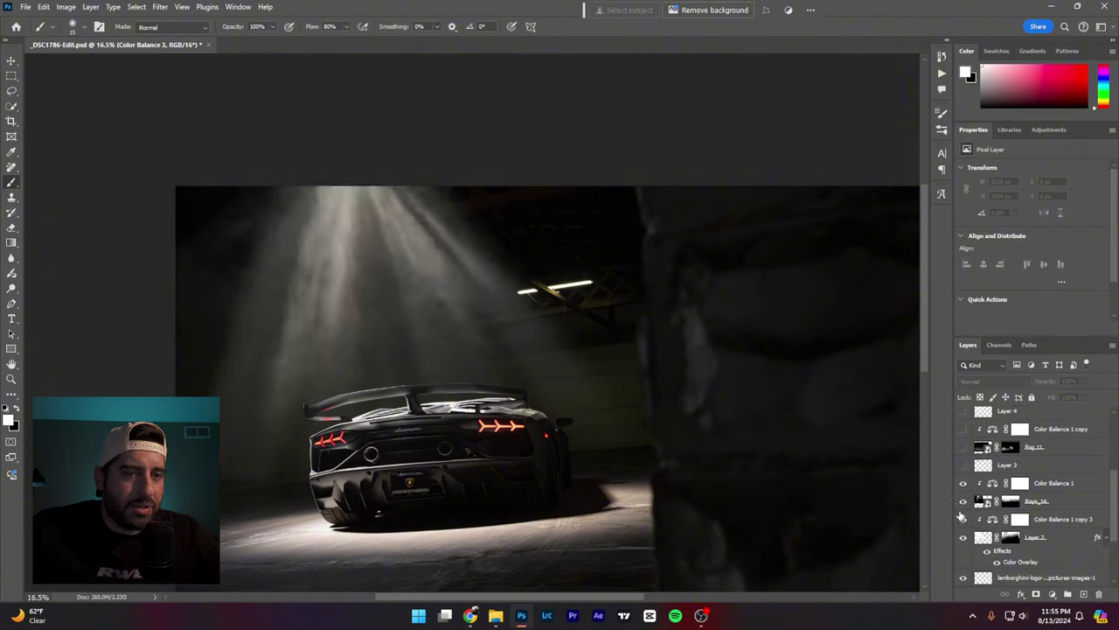
left_click(965, 467)
scroll(965, 476, "up", 1)
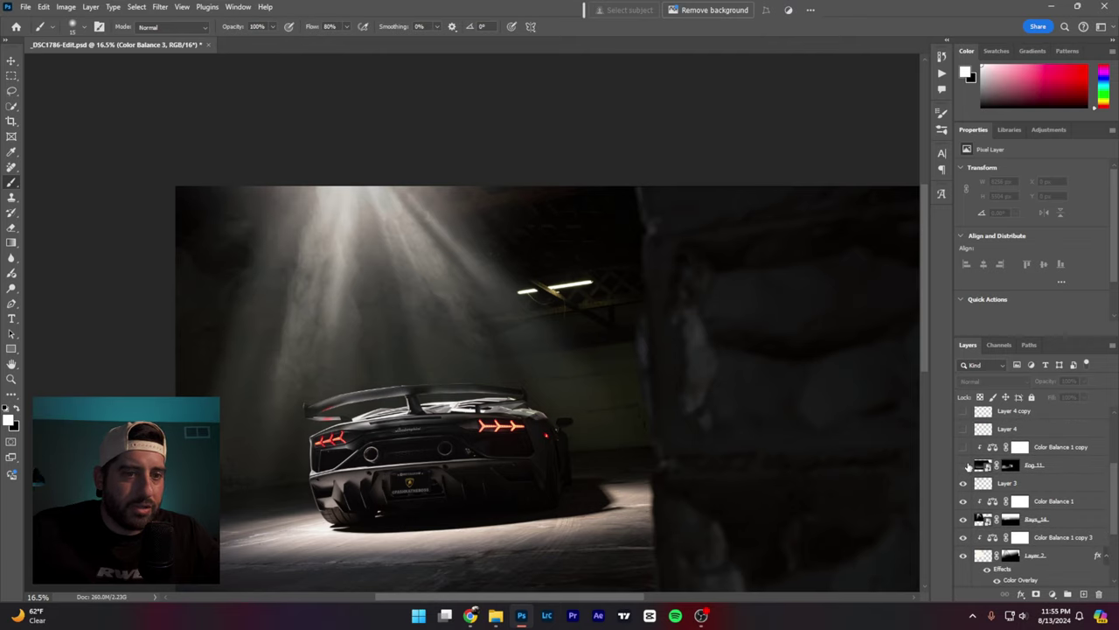
left_click(963, 466)
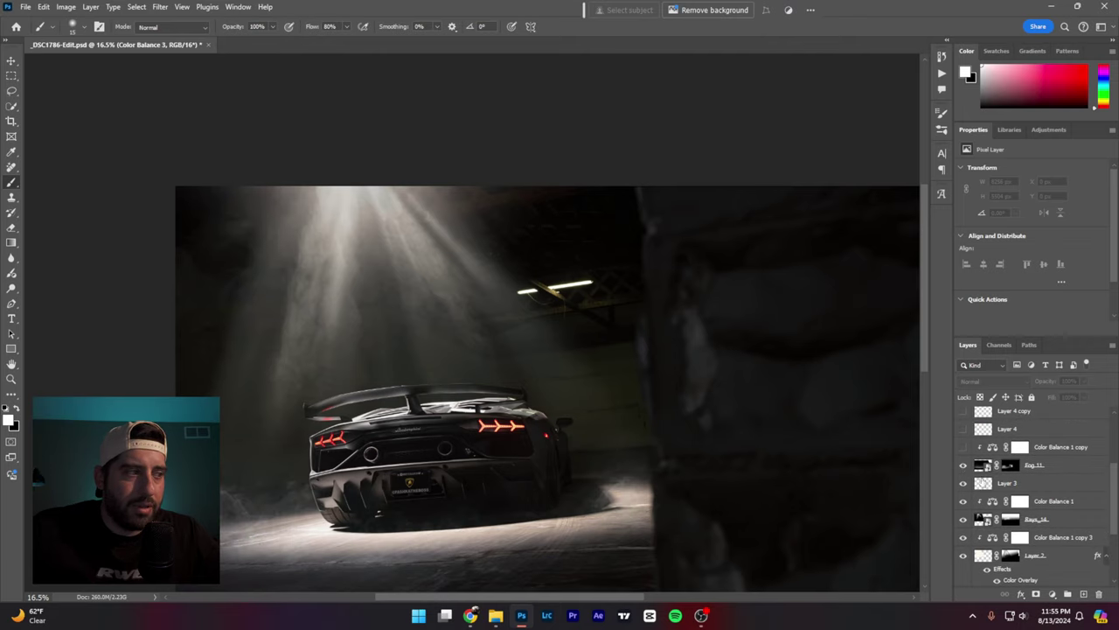
scroll(964, 473, "up", 1)
left_click_drag(963, 470, 963, 433)
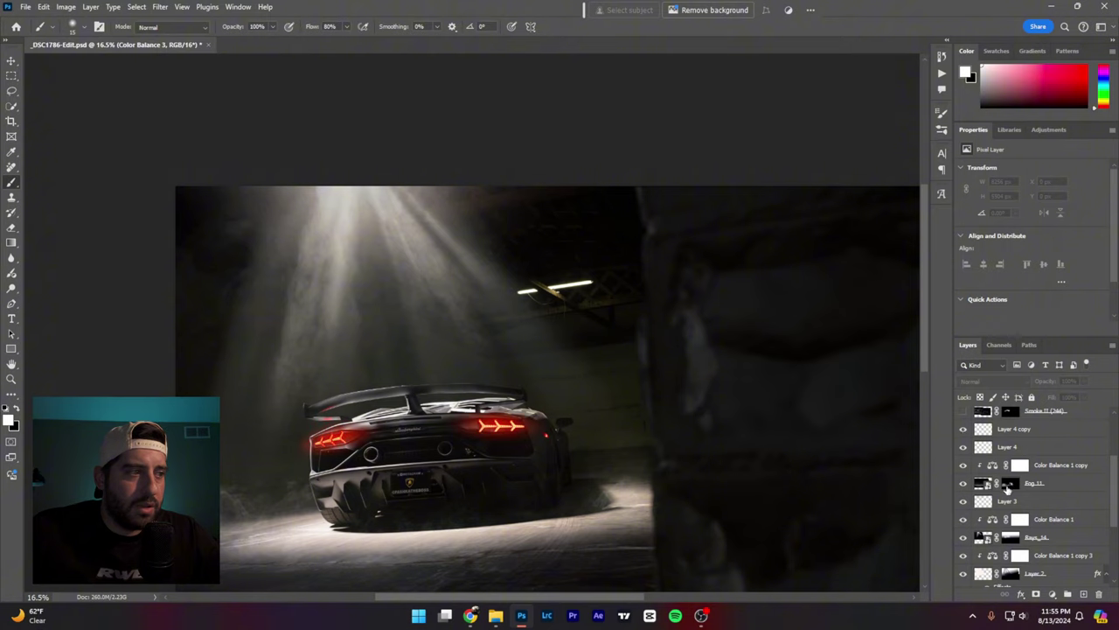
Step: Show the Smoke layer, Color Balance 1 copy 2, Layer 5, Layer 7 and Color Balance 3
scroll(964, 451, "up", 3)
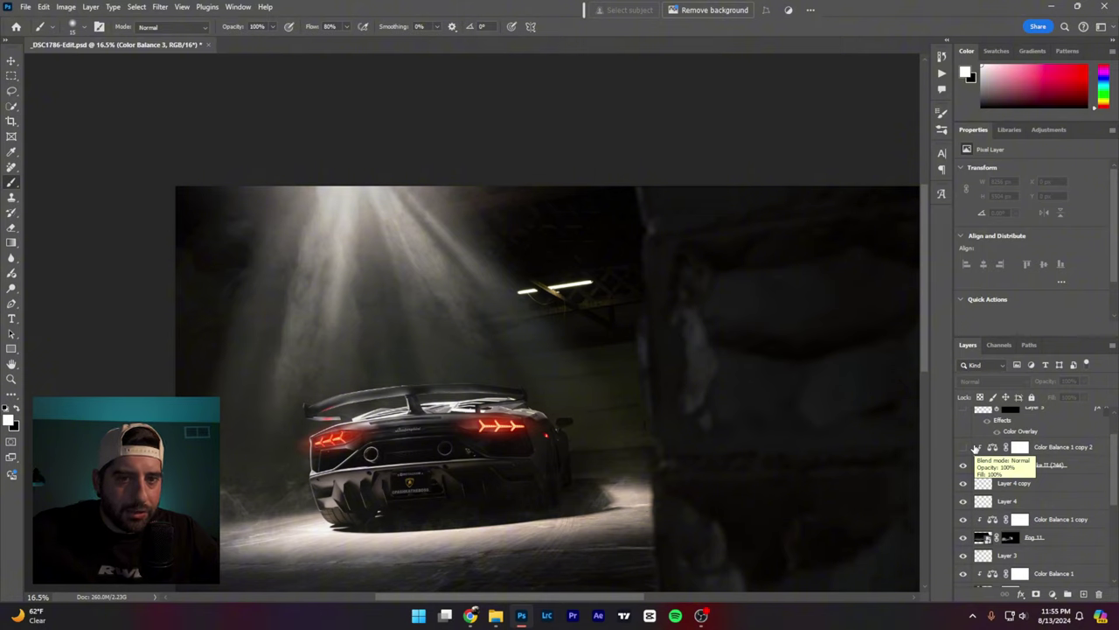
scroll(977, 481, "up", 1)
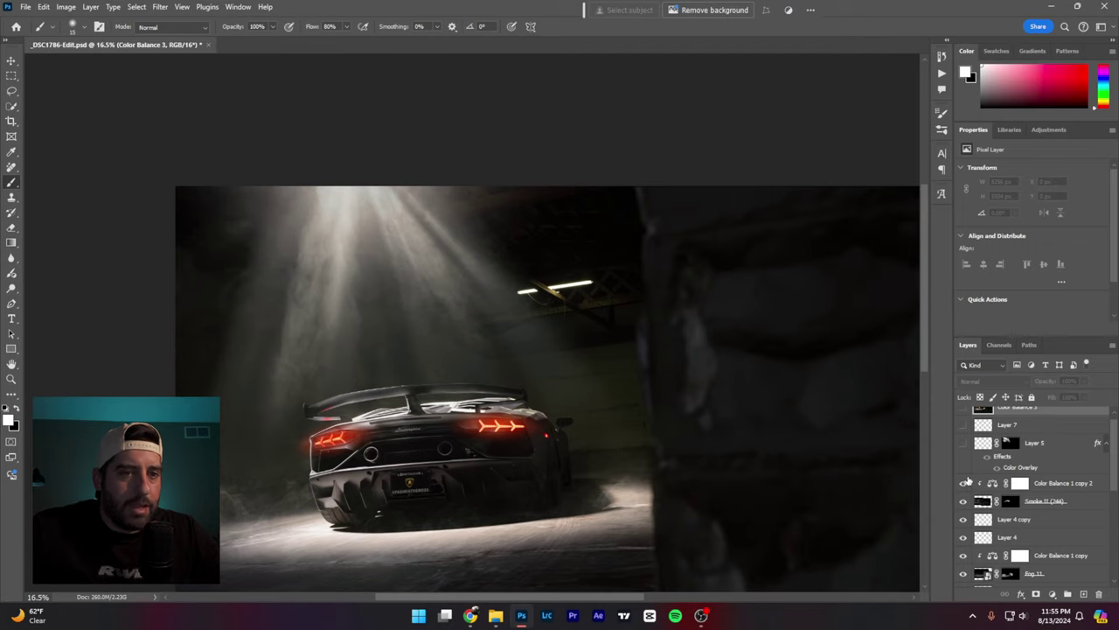
scroll(971, 482, "up", 1)
left_click(963, 451)
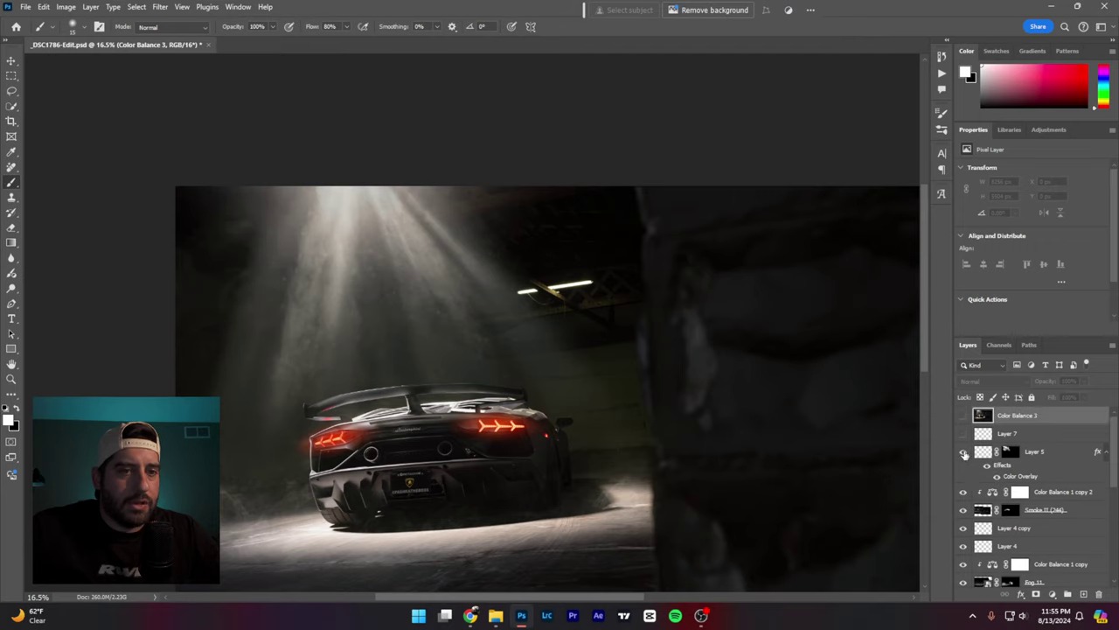
left_click(964, 434)
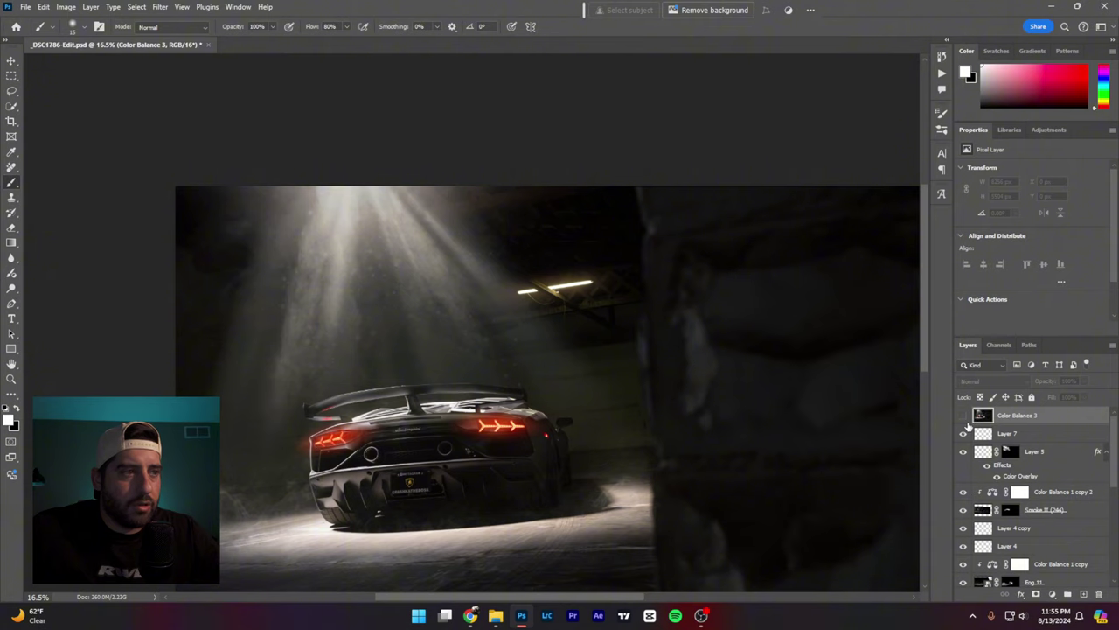
left_click(963, 417)
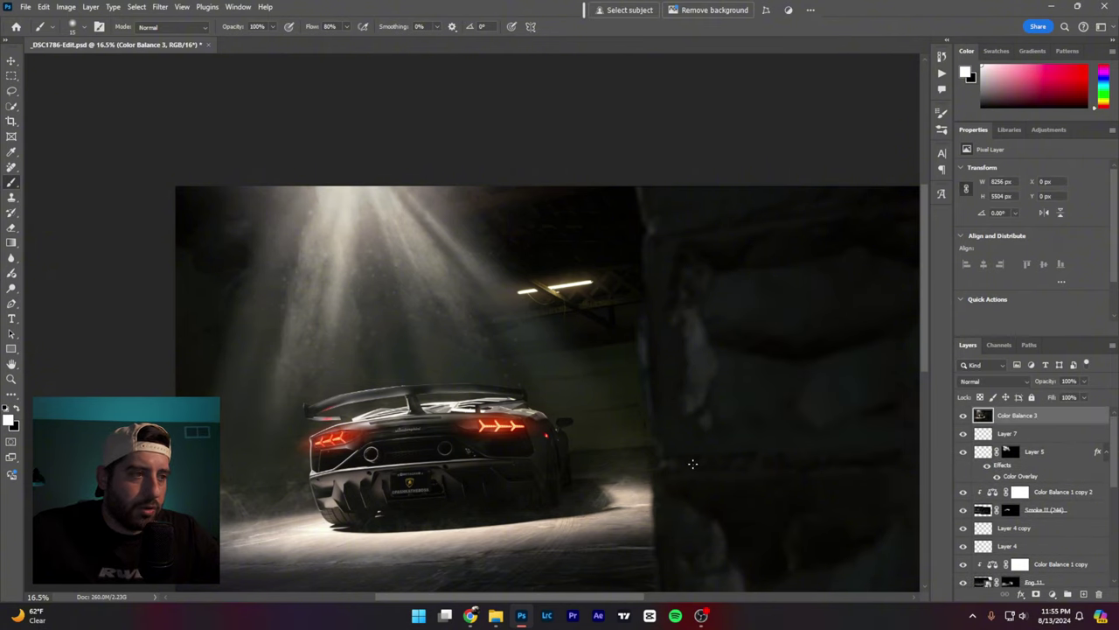
scroll(691, 463, "down", 4)
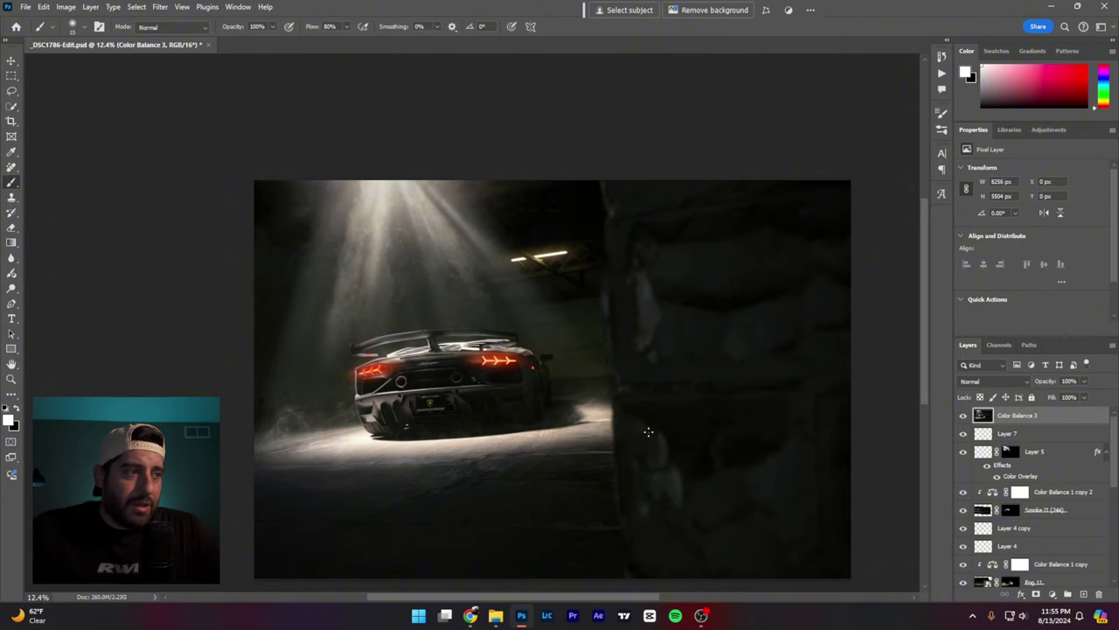
Step: Close _DSC1786-Edit.psd without saving its changes
left_click(208, 45)
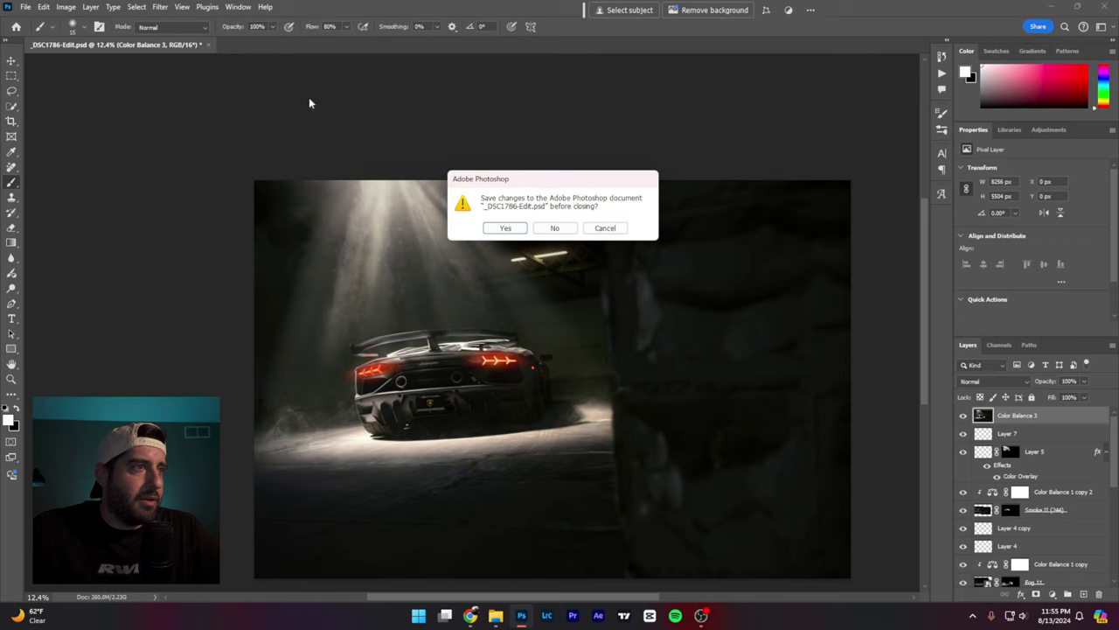
left_click(575, 229)
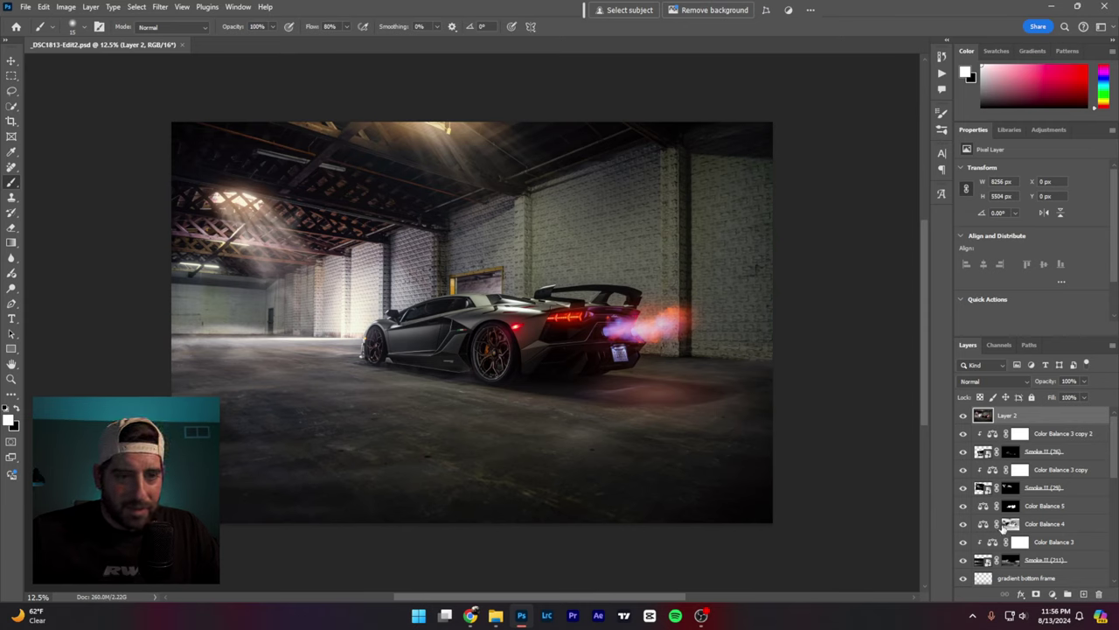
Step: Hide every layer above Background in _DSC1813-Edit2.psd, including Layer 2, so only the original photo is displayed
scroll(1003, 530, "down", 1)
scroll(1003, 529, "down", 5)
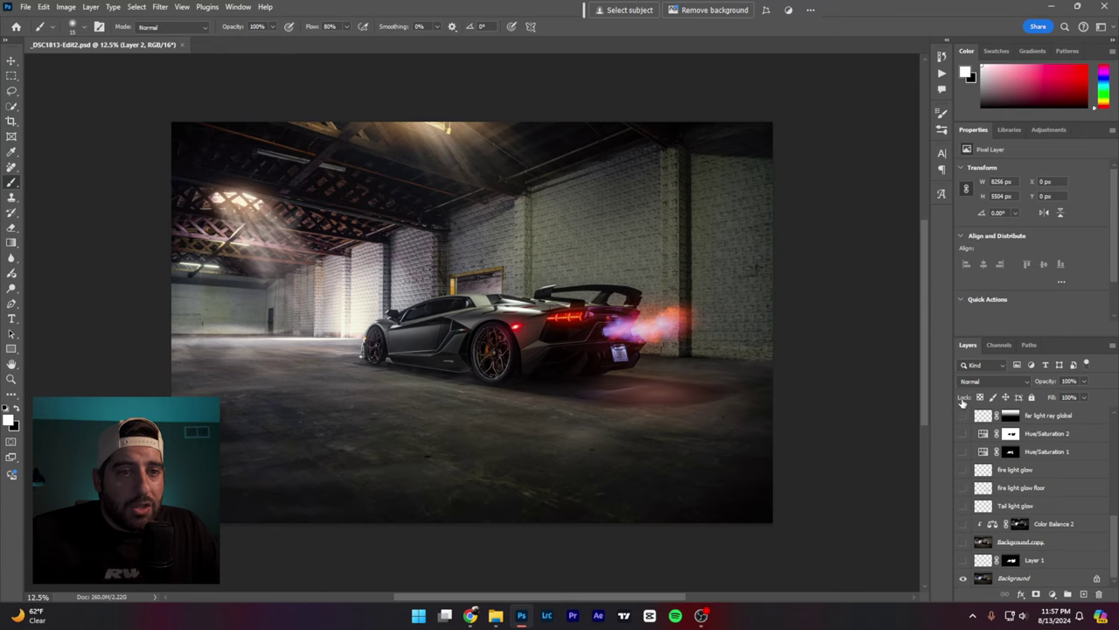
scroll(963, 401, "up", 10)
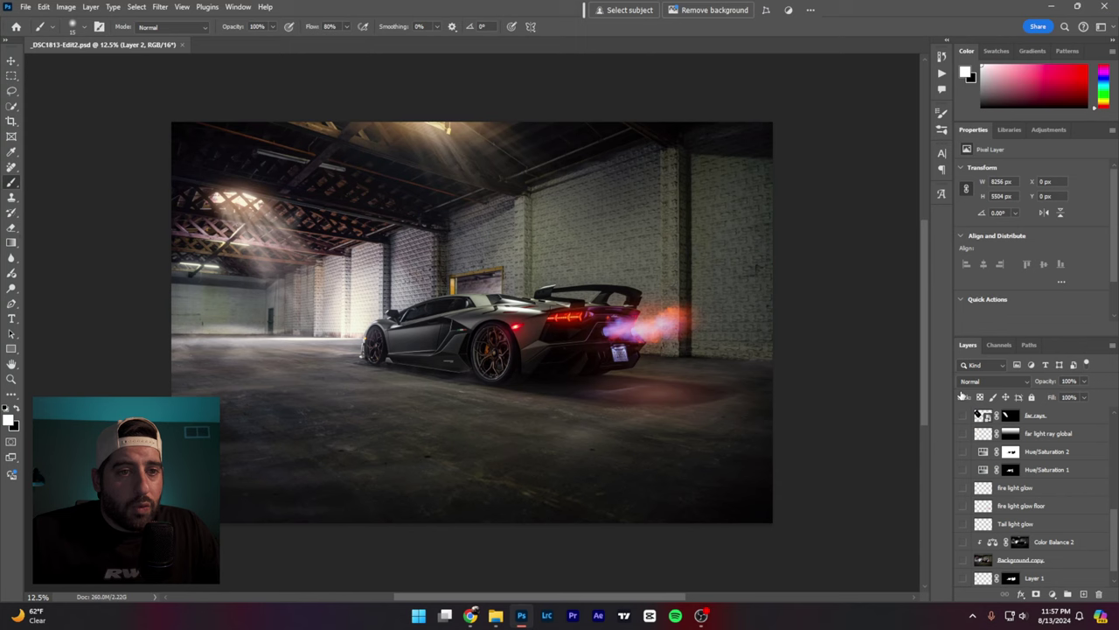
left_click(963, 415)
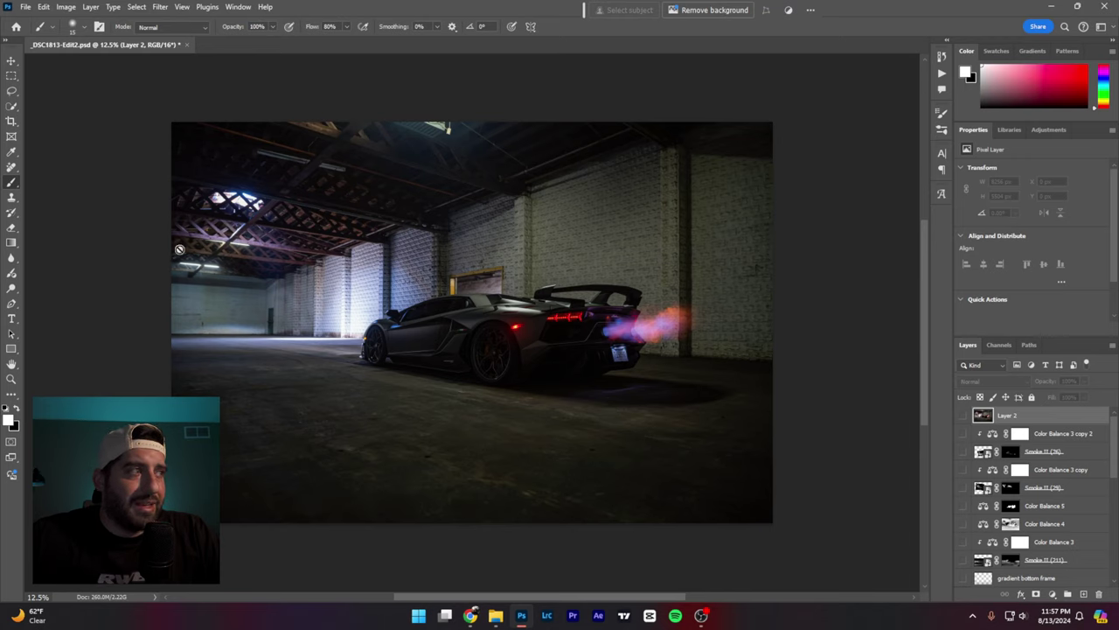
Step: On a new layer, circle the ceiling opening, car, exhaust flame, plate and overhead light, and draw a line from that light across the wall
left_click(1084, 593)
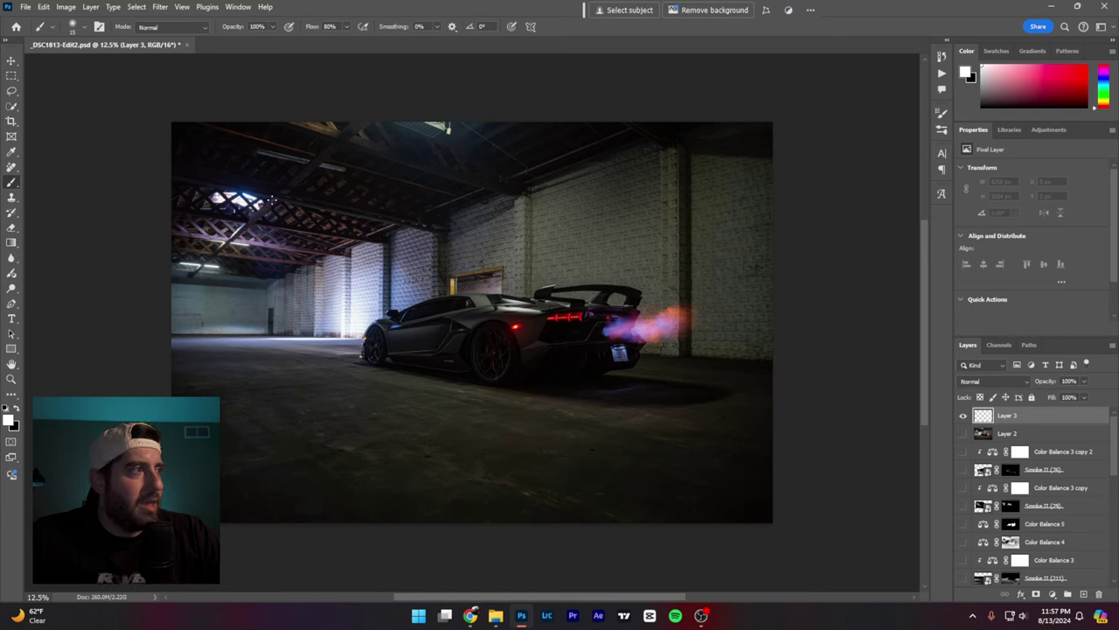
mouse_move(262, 187)
left_mouse_down()
mouse_move(202, 217)
mouse_move(229, 181)
left_mouse_up()
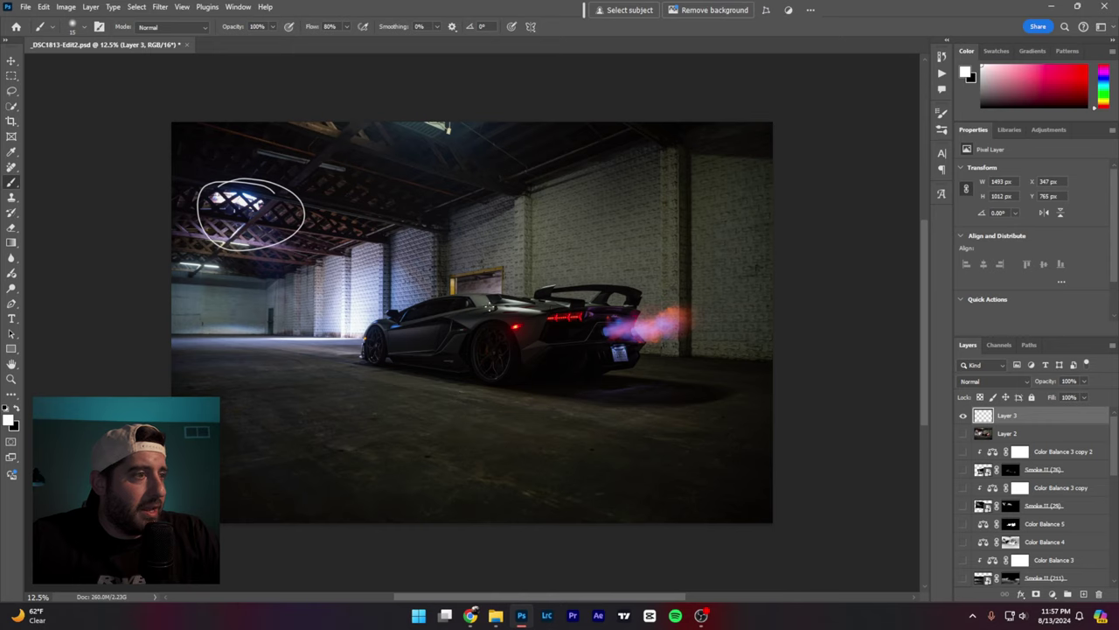
mouse_move(502, 289)
left_mouse_down()
mouse_move(376, 359)
mouse_move(516, 294)
mouse_move(398, 299)
left_mouse_up()
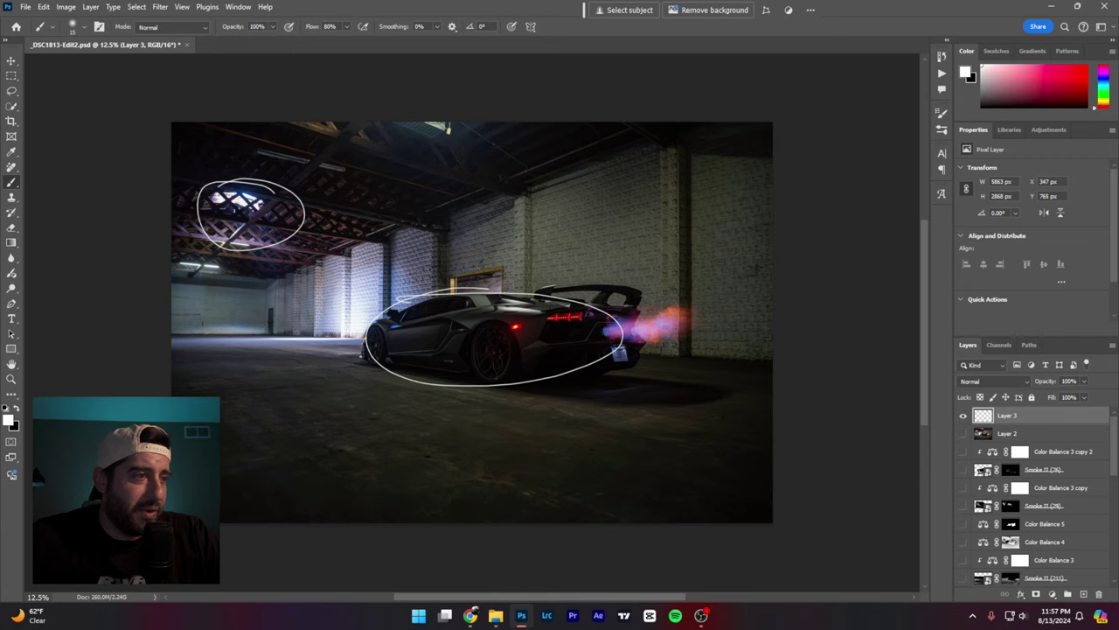
mouse_move(645, 313)
left_mouse_down()
mouse_move(628, 350)
mouse_move(605, 334)
mouse_move(614, 363)
mouse_move(646, 352)
left_mouse_up()
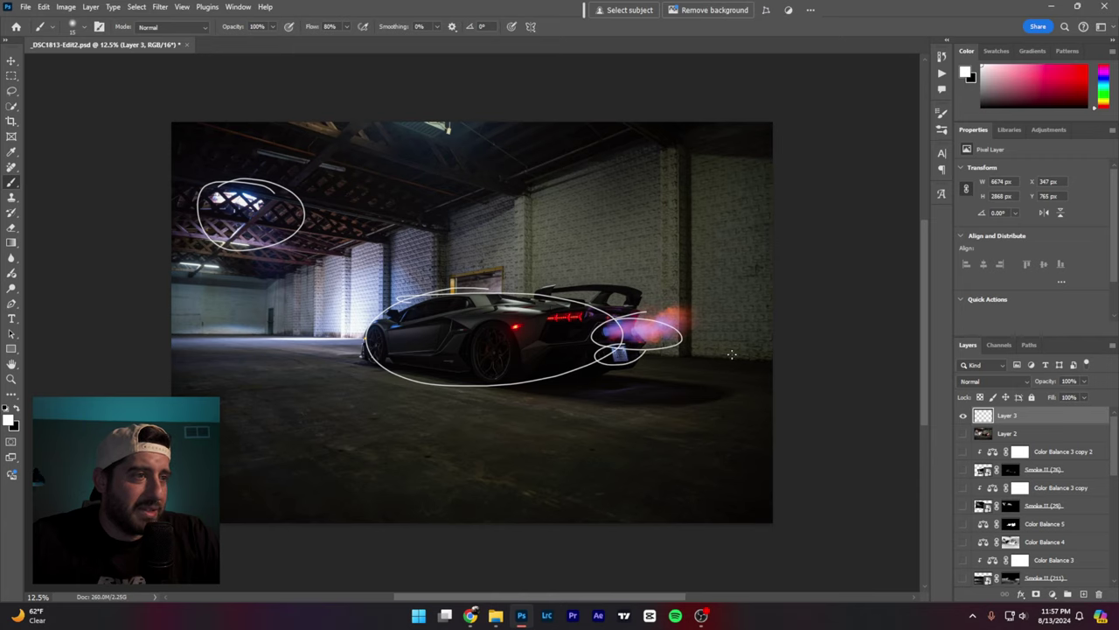
mouse_move(427, 130)
left_mouse_down()
mouse_move(409, 157)
mouse_move(463, 122)
left_mouse_up()
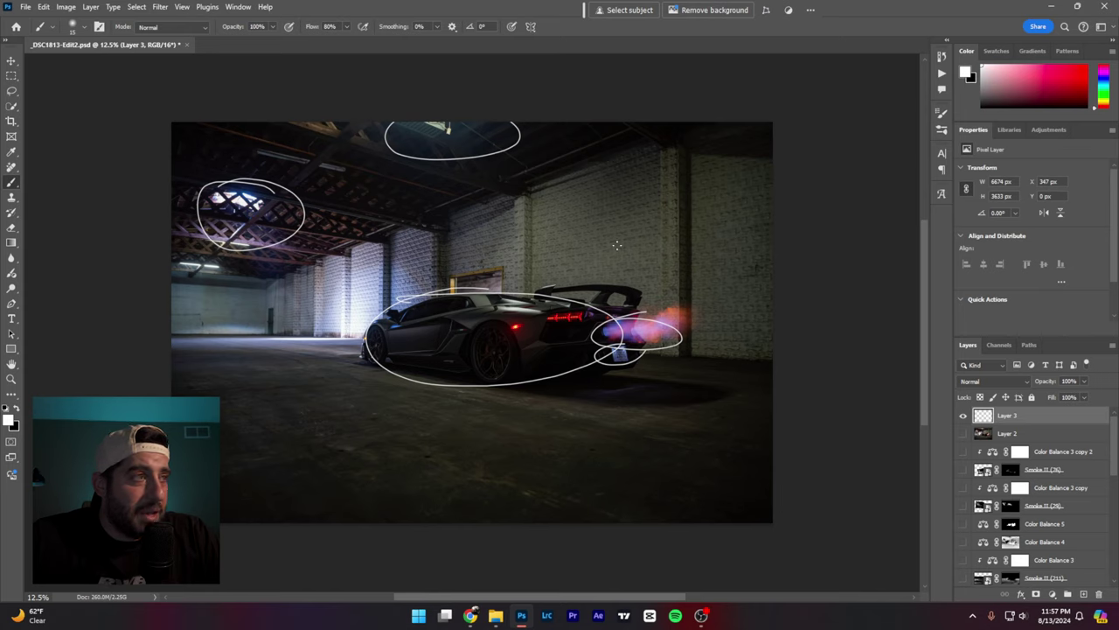
left_click_drag(472, 133, 699, 233)
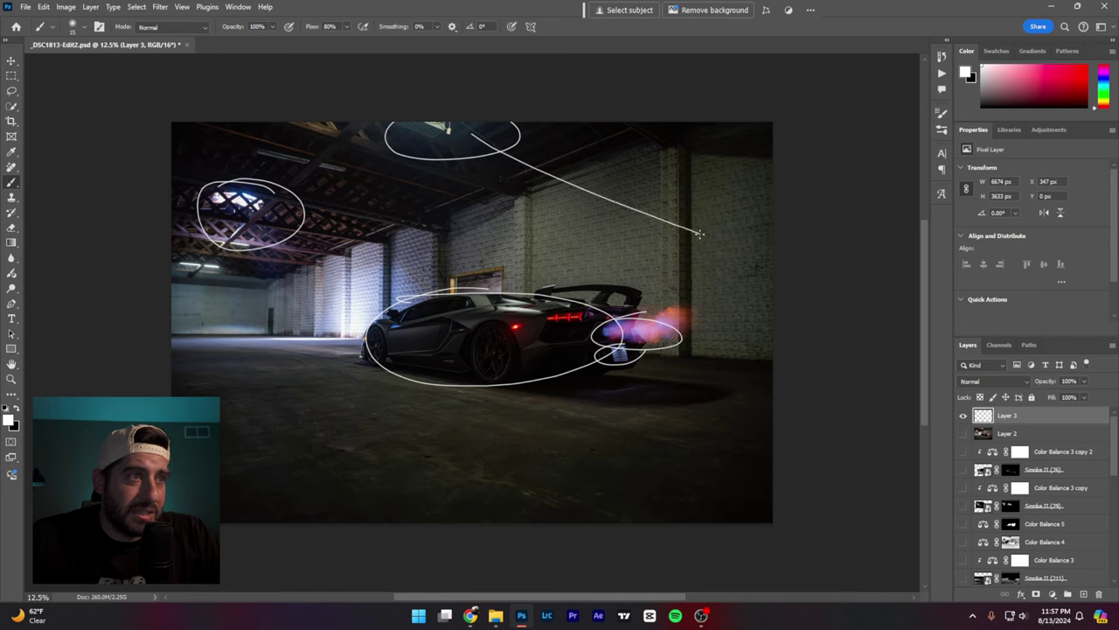
Step: Mark the light path from the ceiling opening to the car, the far lamp's rays, the bright floor strip, the car's front and the tail lights
mouse_move(210, 208)
left_mouse_down()
mouse_move(308, 229)
mouse_move(387, 288)
left_mouse_up()
mouse_move(222, 271)
left_mouse_down()
mouse_move(187, 264)
mouse_move(210, 262)
mouse_move(203, 313)
mouse_move(217, 289)
mouse_move(227, 302)
left_mouse_up()
mouse_move(361, 322)
left_mouse_down()
mouse_move(385, 323)
mouse_move(360, 339)
mouse_move(372, 335)
mouse_move(199, 335)
mouse_move(362, 343)
mouse_move(197, 339)
mouse_move(350, 342)
left_mouse_up()
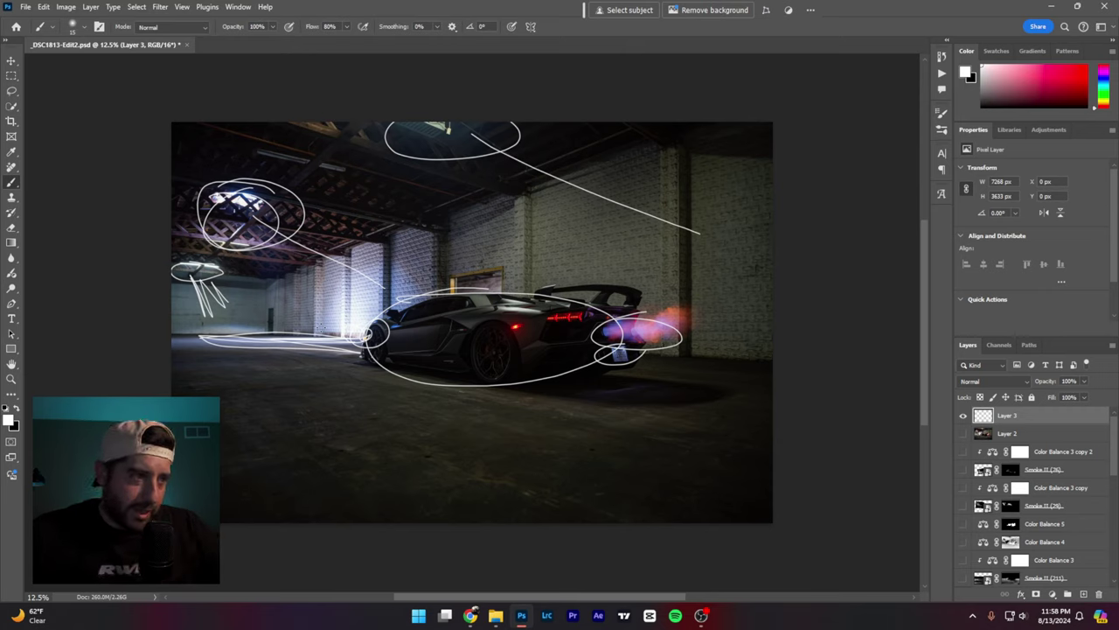
left_click_drag(564, 313, 525, 320)
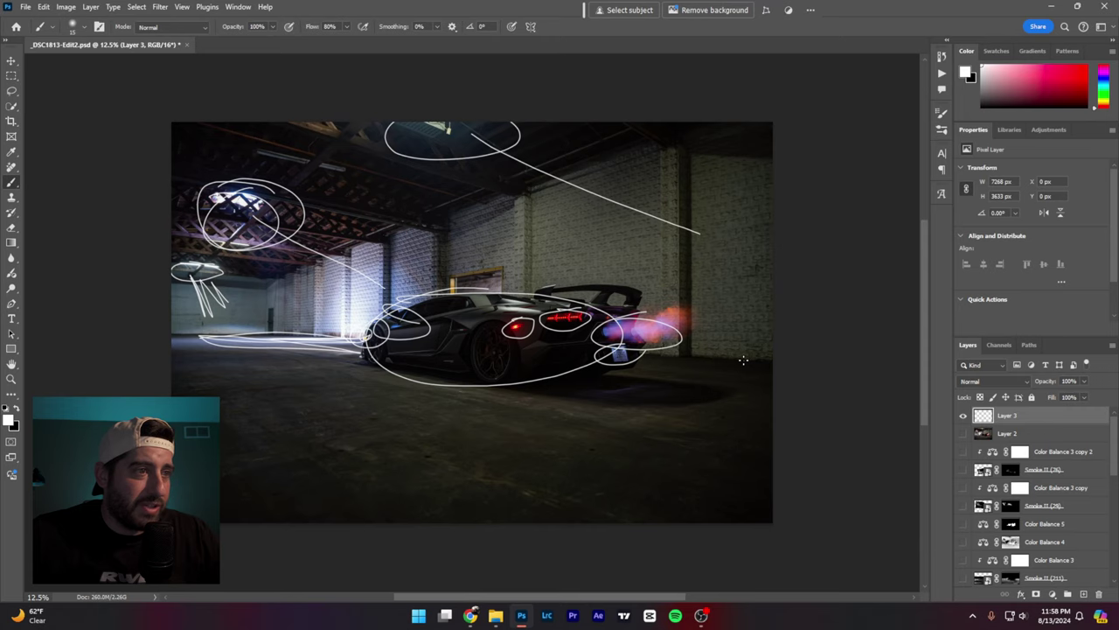
Step: Undo the markings on the tail lights, car front, floor strip and far lamp
key("ctrl+z")
key("ctrl+z")
key("ctrl+z")
key("ctrl+z")
key("ctrl+z")
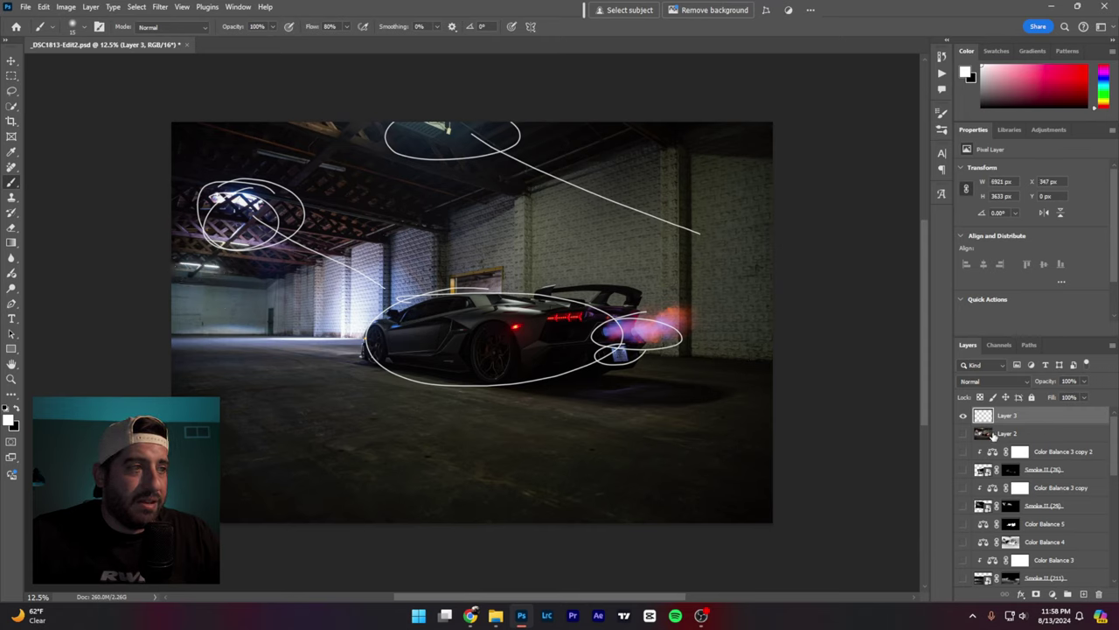
Step: Hide the annotation layer and toggle Layer 2 to compare the finished edit with the original photo
left_click(963, 417)
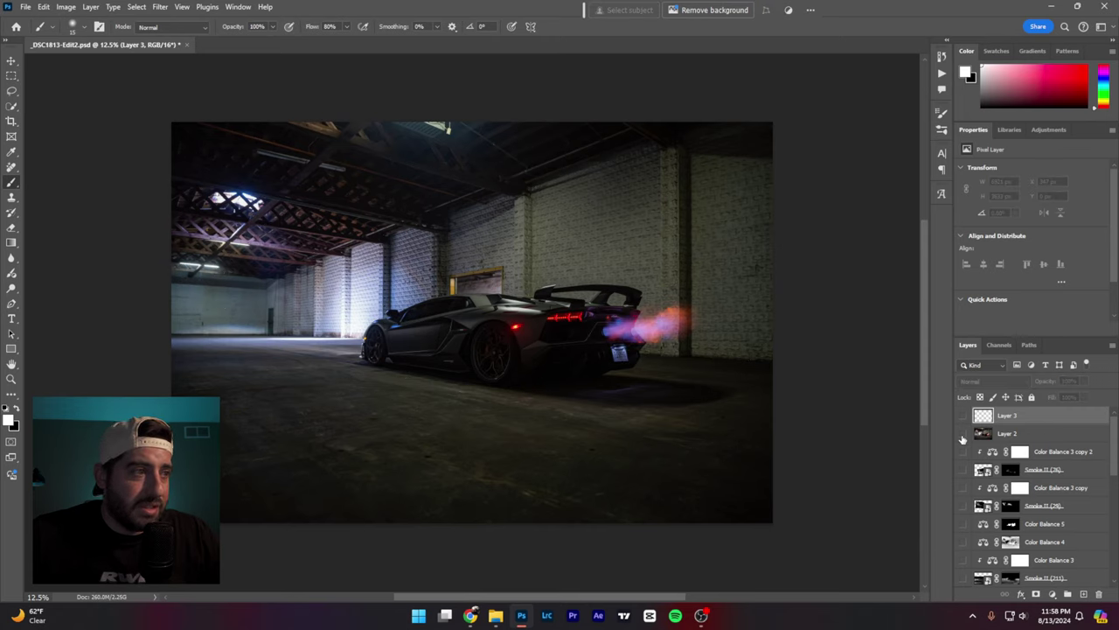
left_click(963, 440)
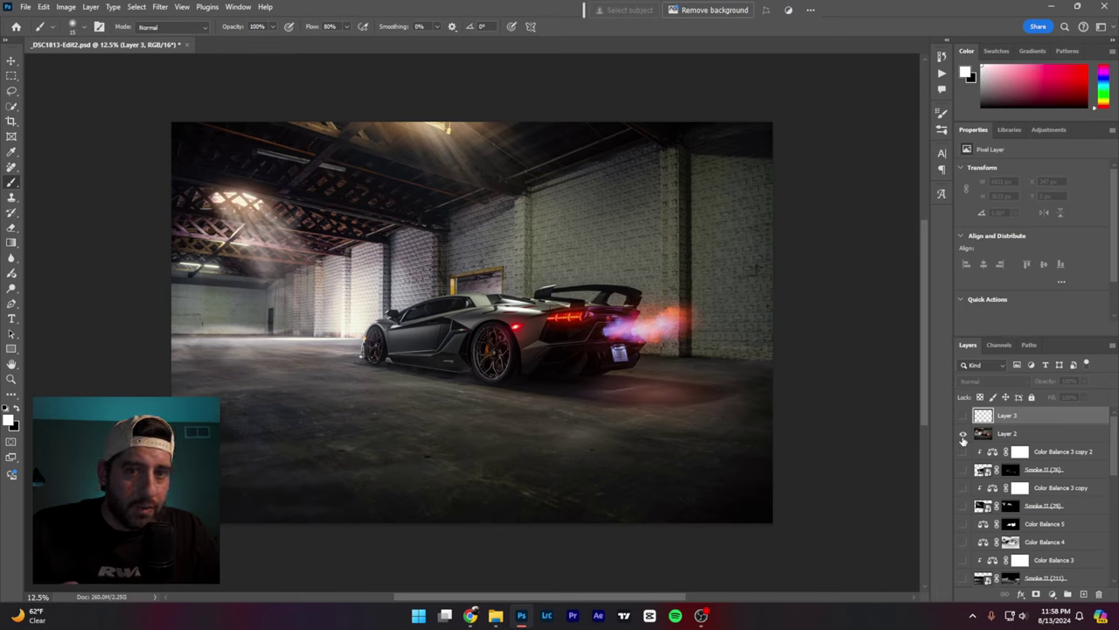
left_click(963, 435)
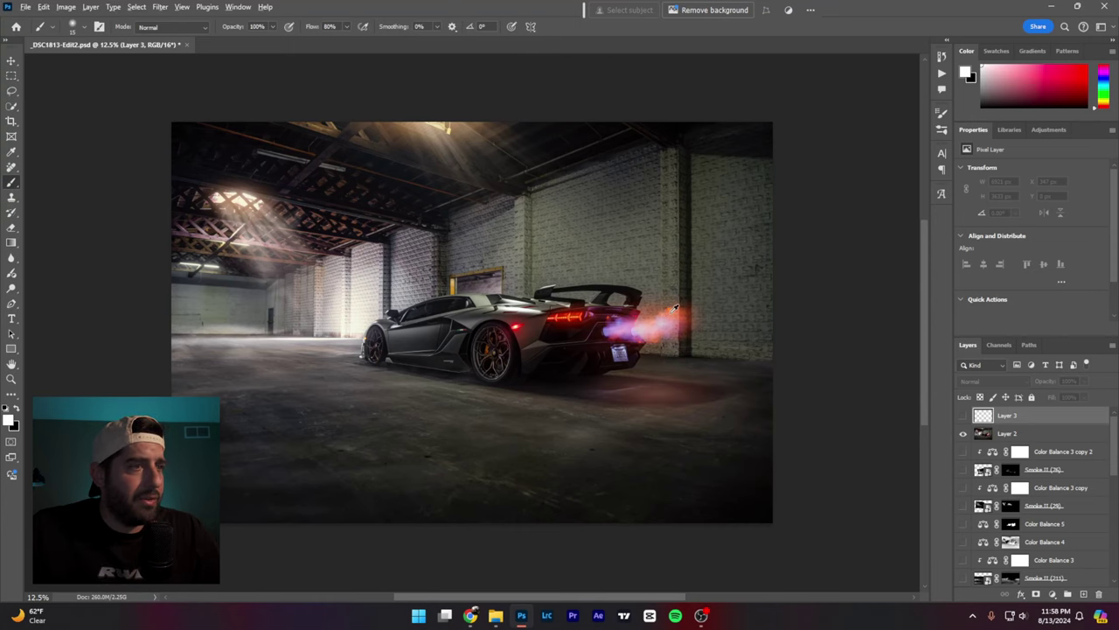
scroll(675, 307, "up", 3)
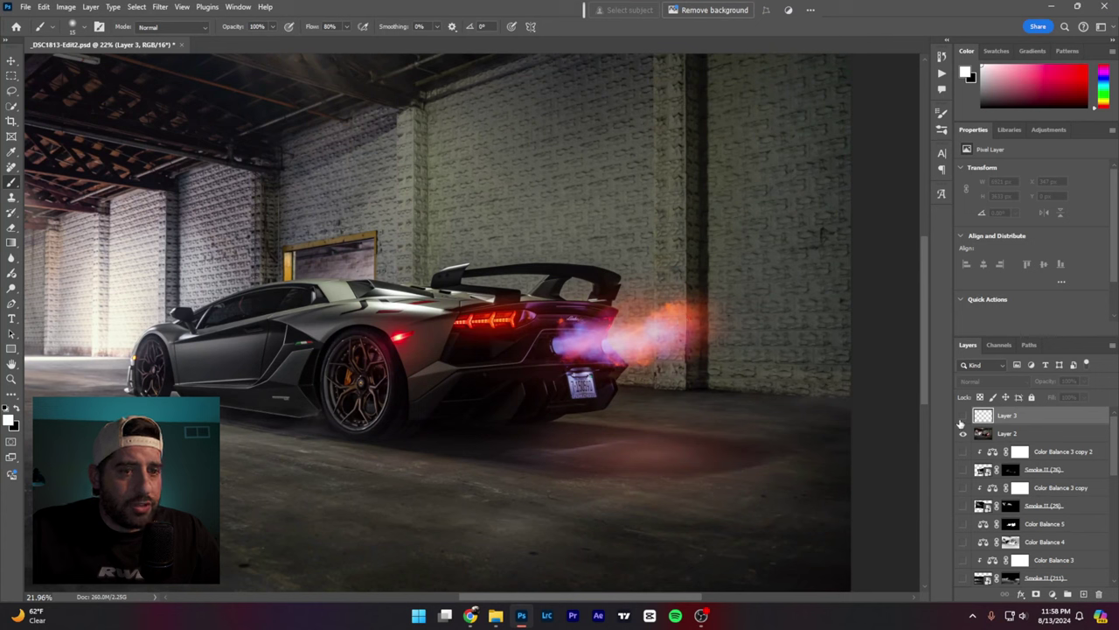
Step: Delete the annotation layer and add a new empty layer above Layer 2
left_click(962, 417)
key("Delete")
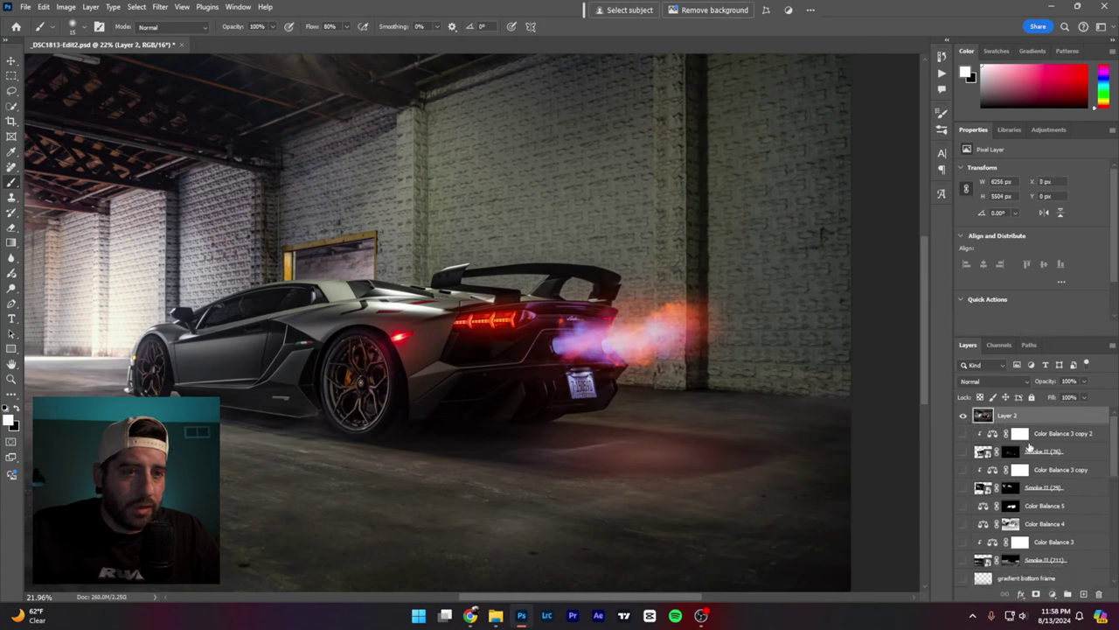
left_click(1083, 594)
Step: Sketch an oval, a straight edge, a narrow loop and a jagged outline around the exhaust flame, undoing each one
mouse_move(679, 298)
left_mouse_down()
mouse_move(564, 328)
mouse_move(573, 371)
mouse_move(728, 334)
mouse_move(675, 299)
left_mouse_up()
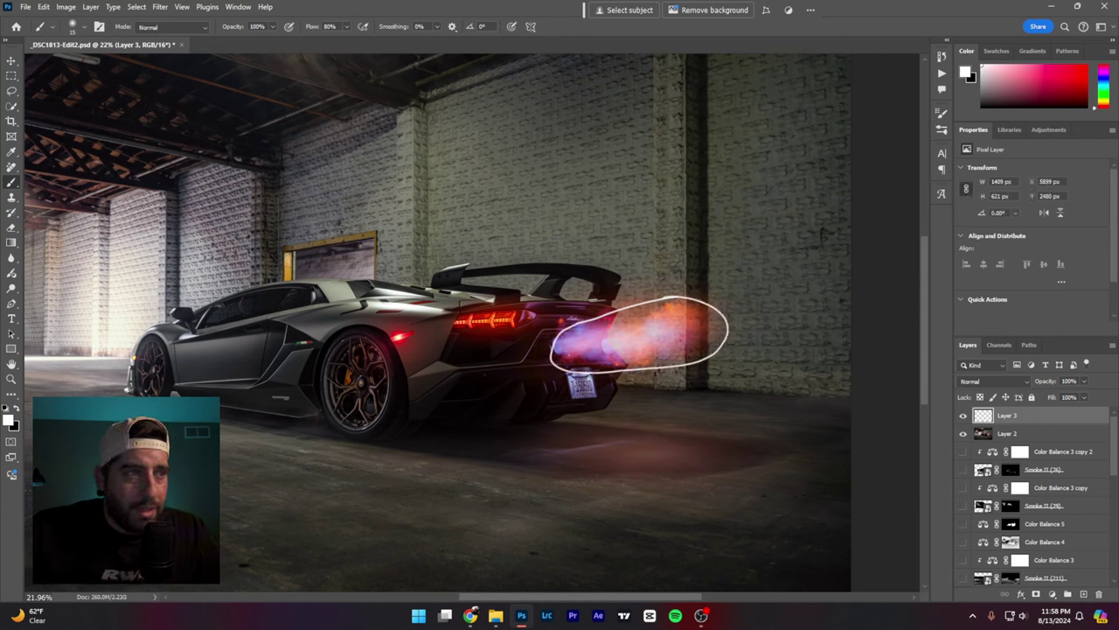
key("ctrl+z")
left_click_drag(553, 338, 719, 288)
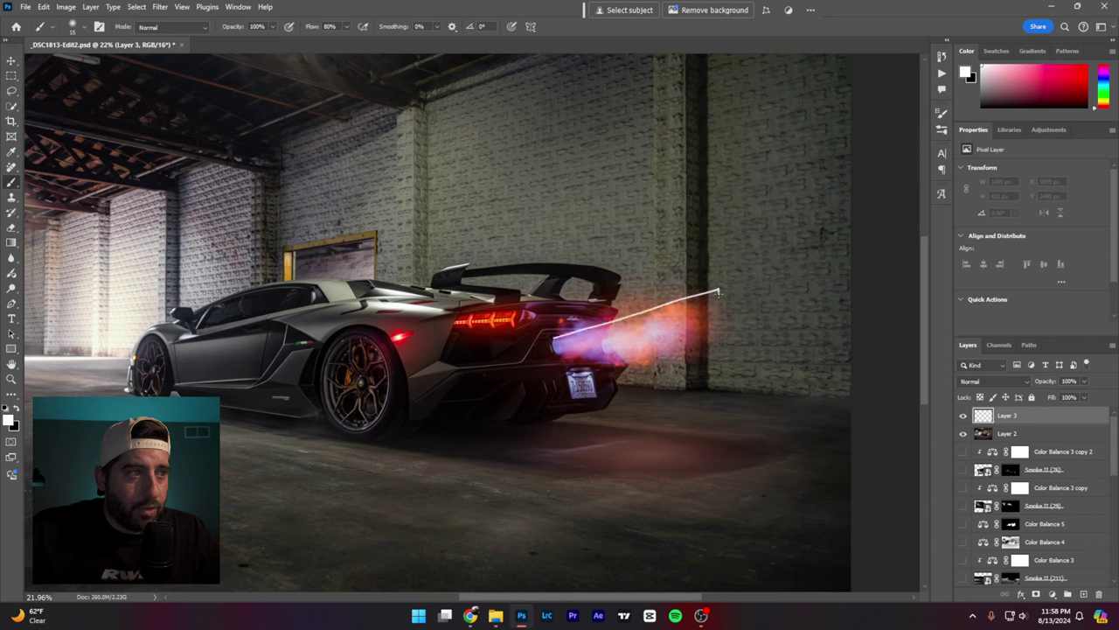
key("ctrl+z")
mouse_move(554, 339)
left_mouse_down()
mouse_move(694, 307)
mouse_move(669, 333)
left_mouse_up()
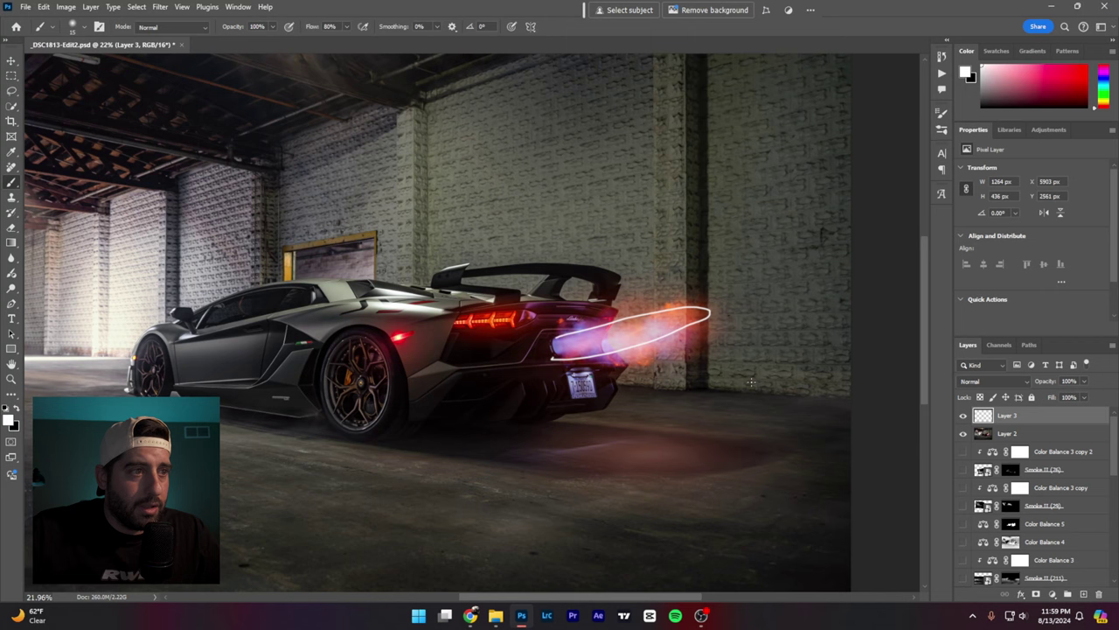
key("ctrl+z")
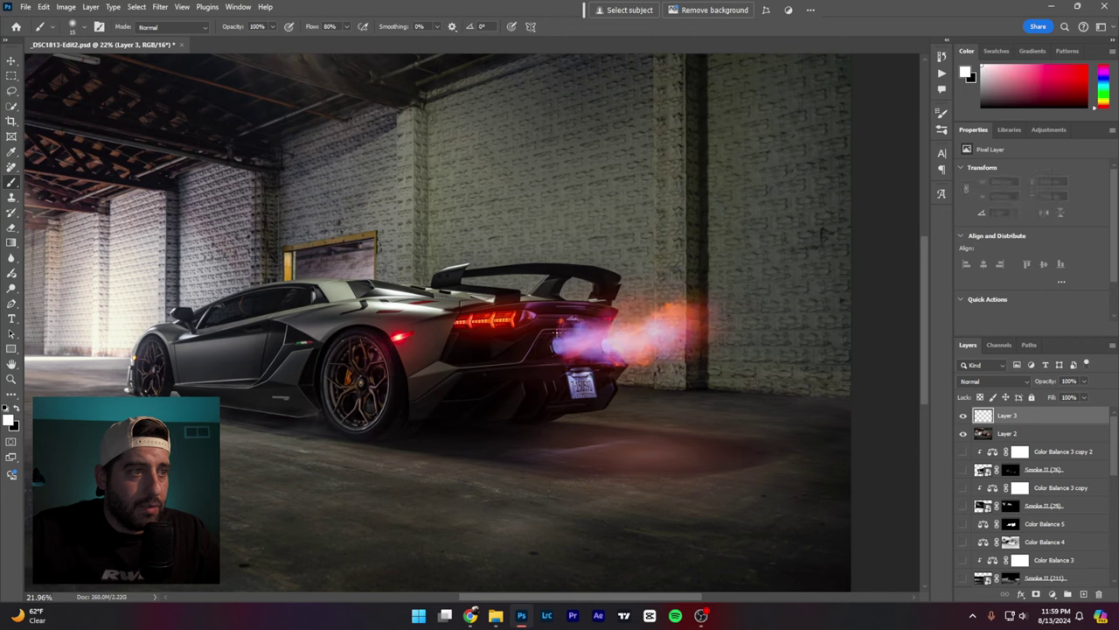
mouse_move(556, 334)
left_mouse_down()
mouse_move(605, 308)
mouse_move(619, 322)
mouse_move(704, 299)
mouse_move(724, 337)
mouse_move(647, 369)
mouse_move(553, 365)
mouse_move(553, 350)
left_mouse_up()
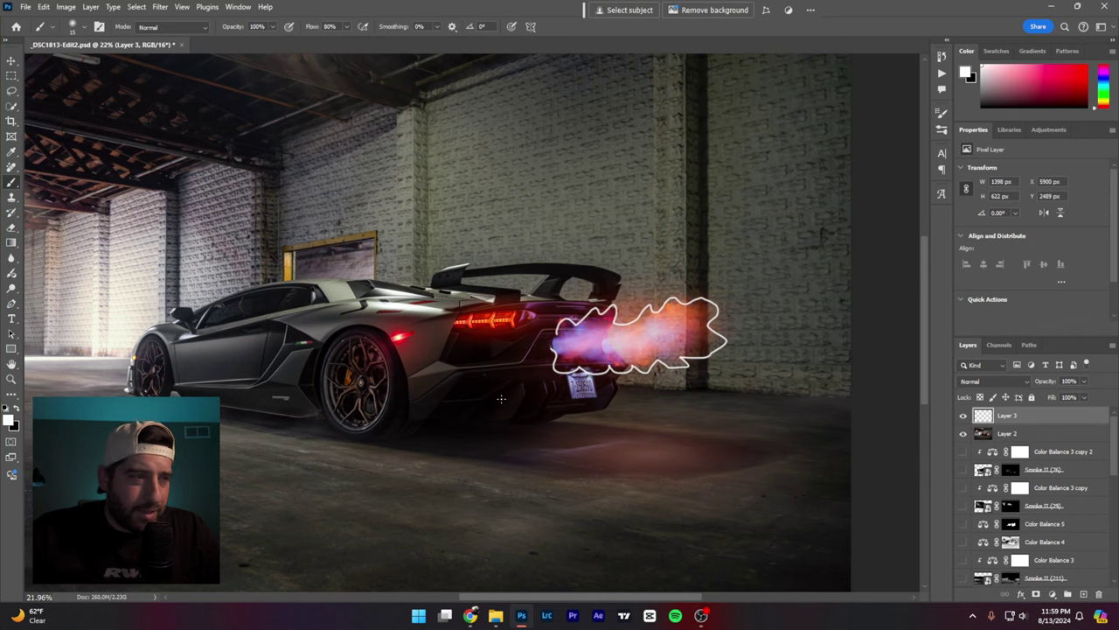
key("ctrl+z")
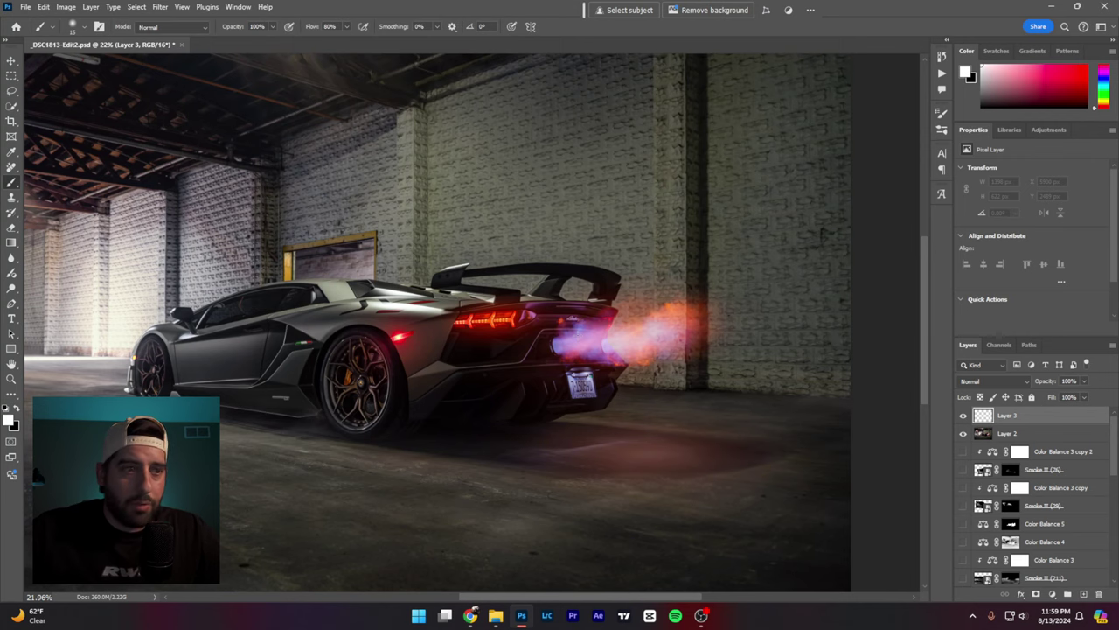
Step: Hide Layer 3 and Layer 2 to display the original warehouse photo
scroll(357, 462, "down", 3)
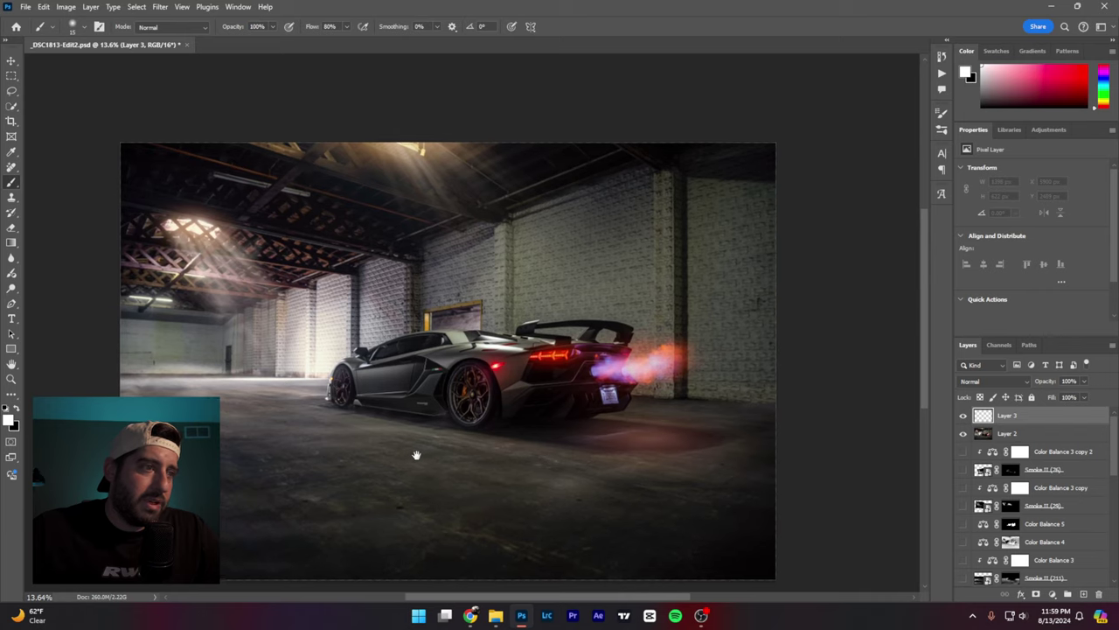
scroll(598, 395, "up", 2)
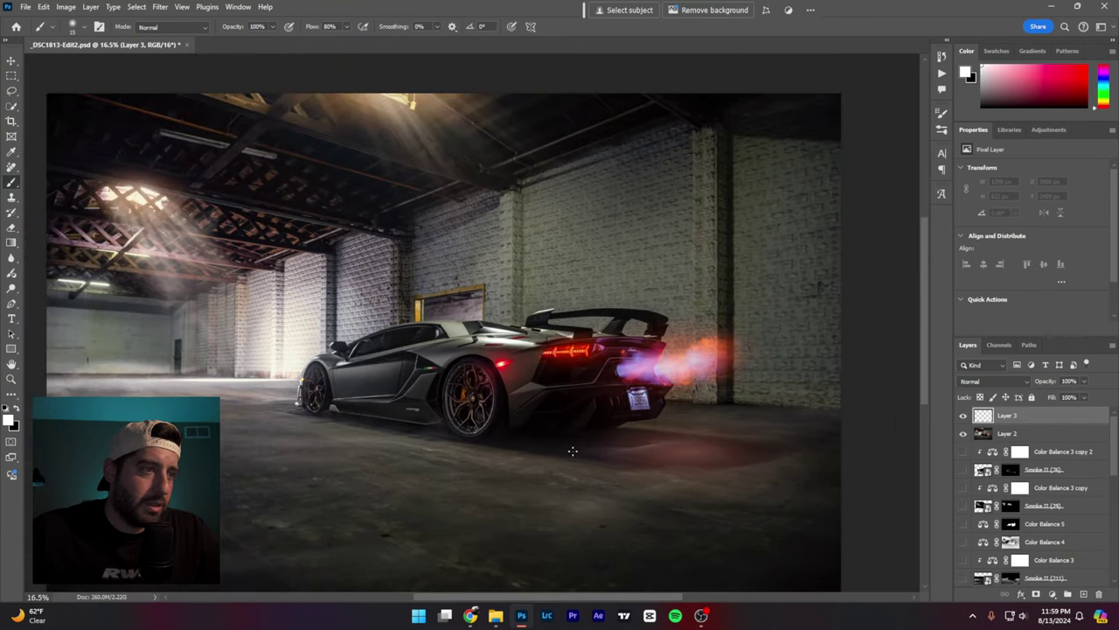
scroll(586, 441, "down", 2)
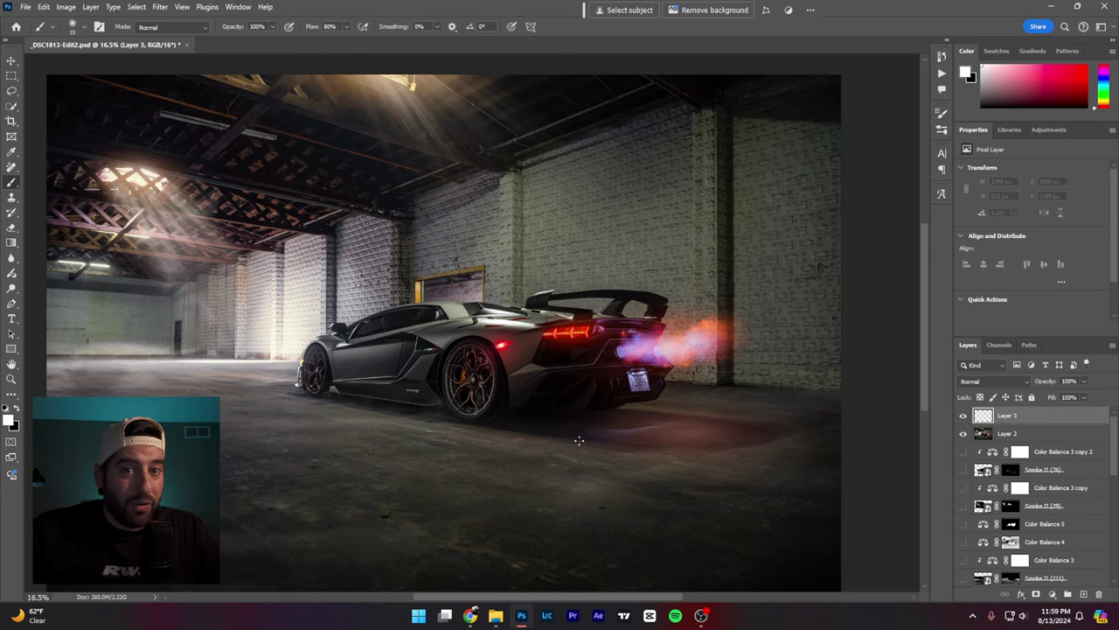
left_click(964, 417)
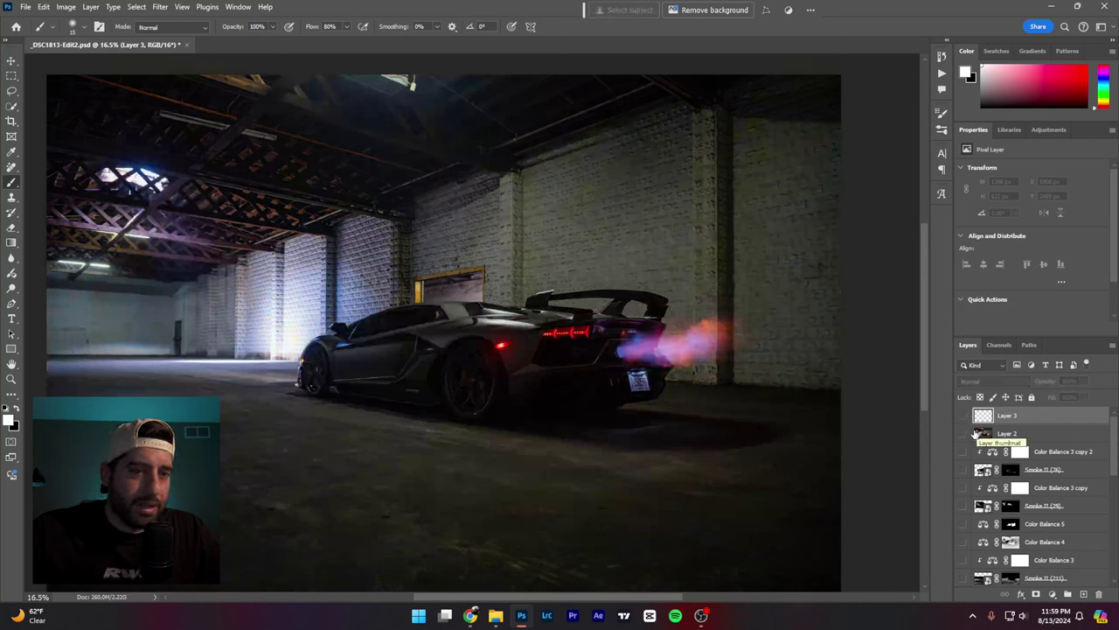
Step: Toggle Layer 3 and Layer 2 against the original photo, and show Layer 1 and Background copy
left_click(964, 417)
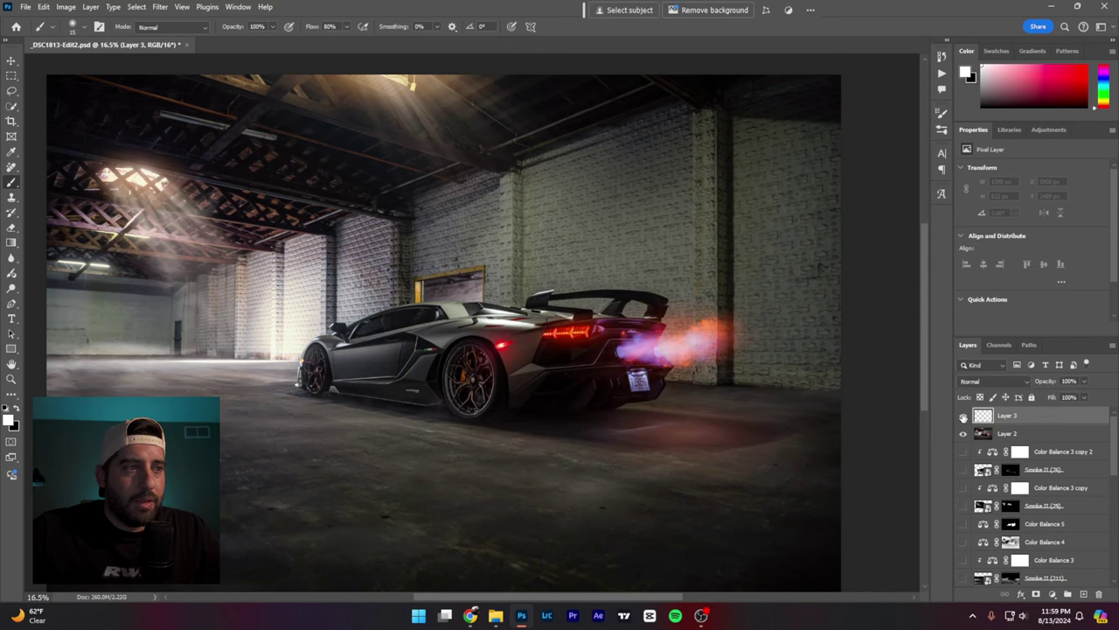
left_click(963, 434)
scroll(973, 489, "down", 2)
scroll(975, 505, "down", 2)
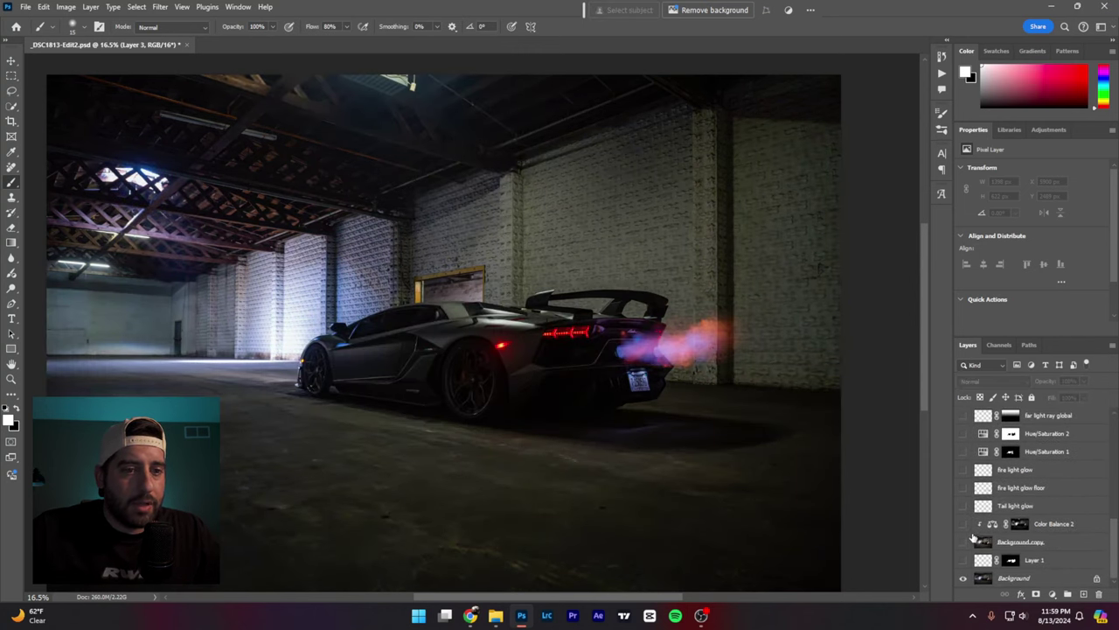
left_click(963, 542)
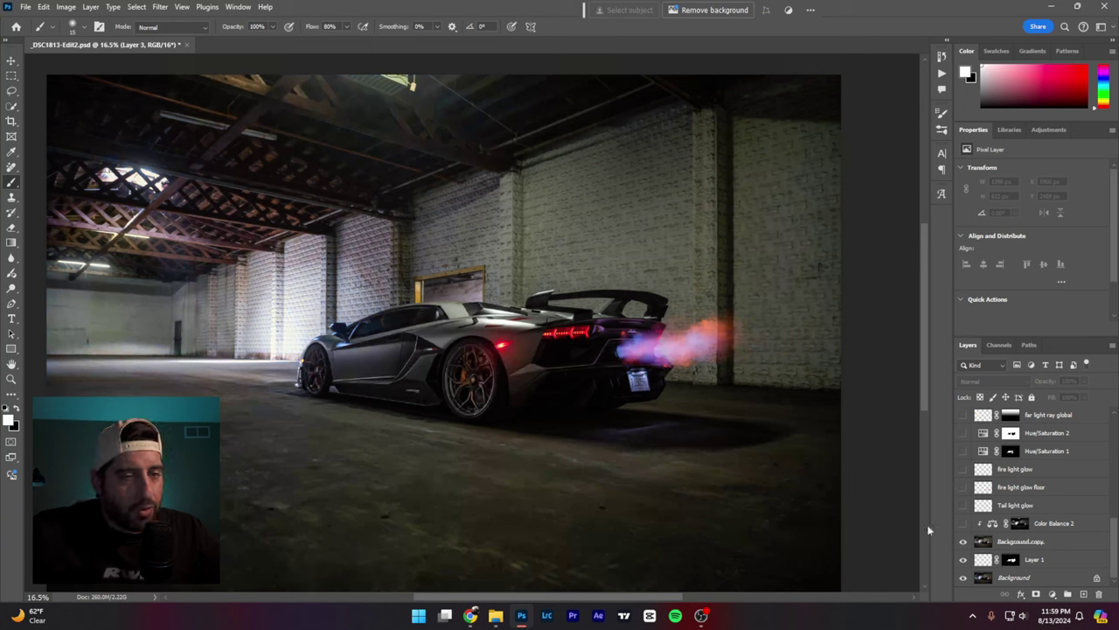
scroll(1019, 495, "up", 3)
scroll(1019, 494, "down", 3)
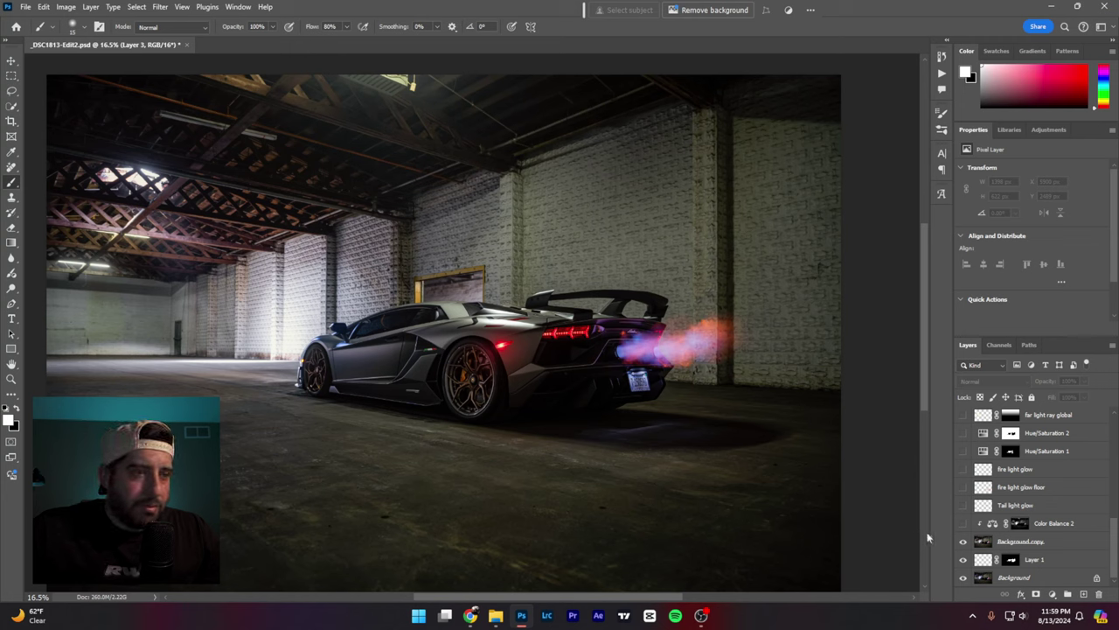
Step: Show the Color Balance 2, Tail light glow, fire light glow floor and fire light glow layers
left_click(964, 523)
left_click(963, 505)
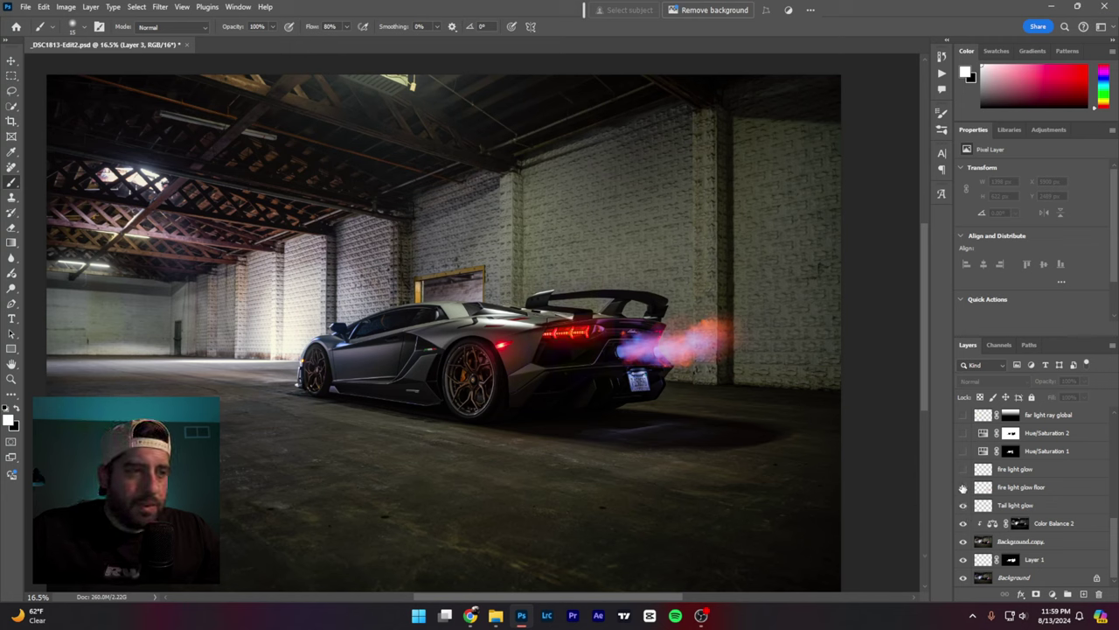
left_click(963, 488)
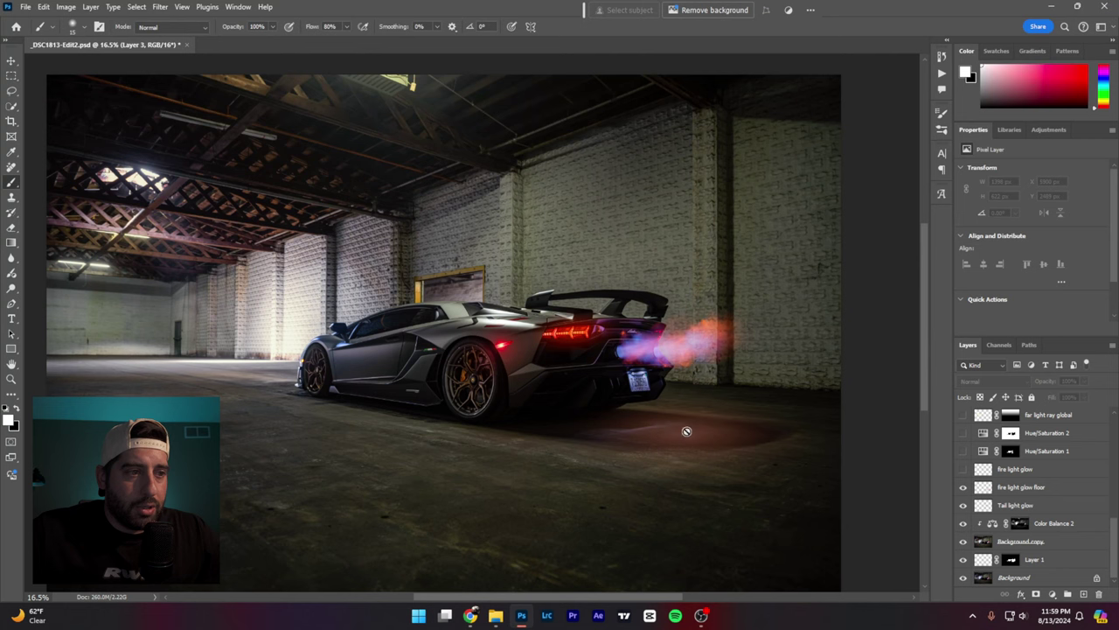
left_click(963, 470)
Step: Show the Hue/Saturation 1, Hue/Saturation 2 and far light ray global layers, keeping the whole warehouse photo in view
scroll(995, 505, "up", 2)
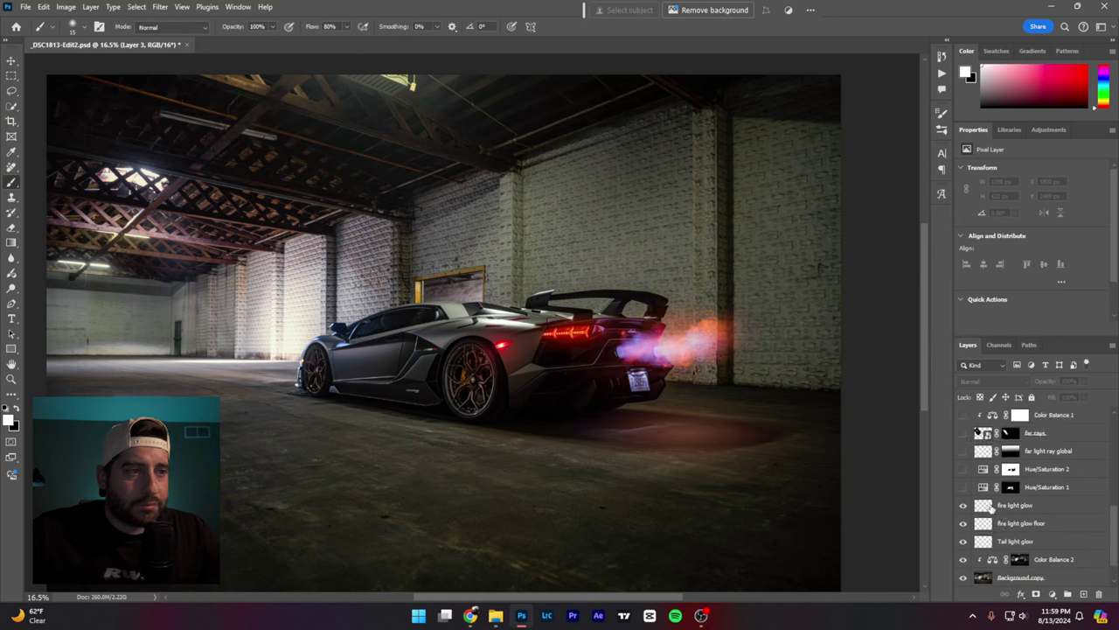
left_click(964, 470)
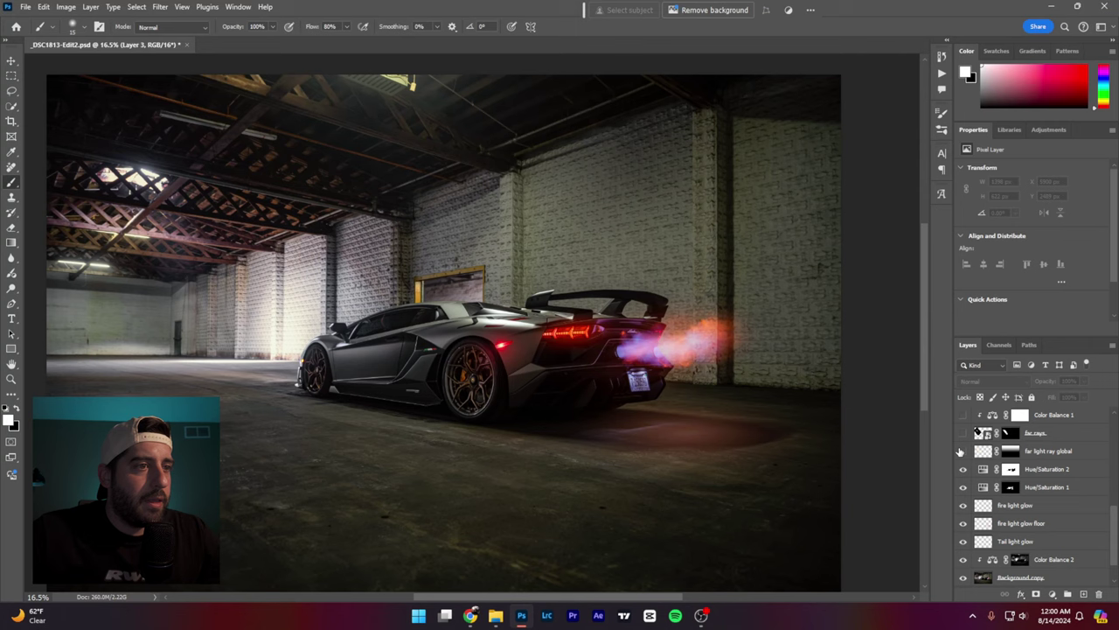
left_click(963, 450)
left_click_drag(479, 379, 548, 395)
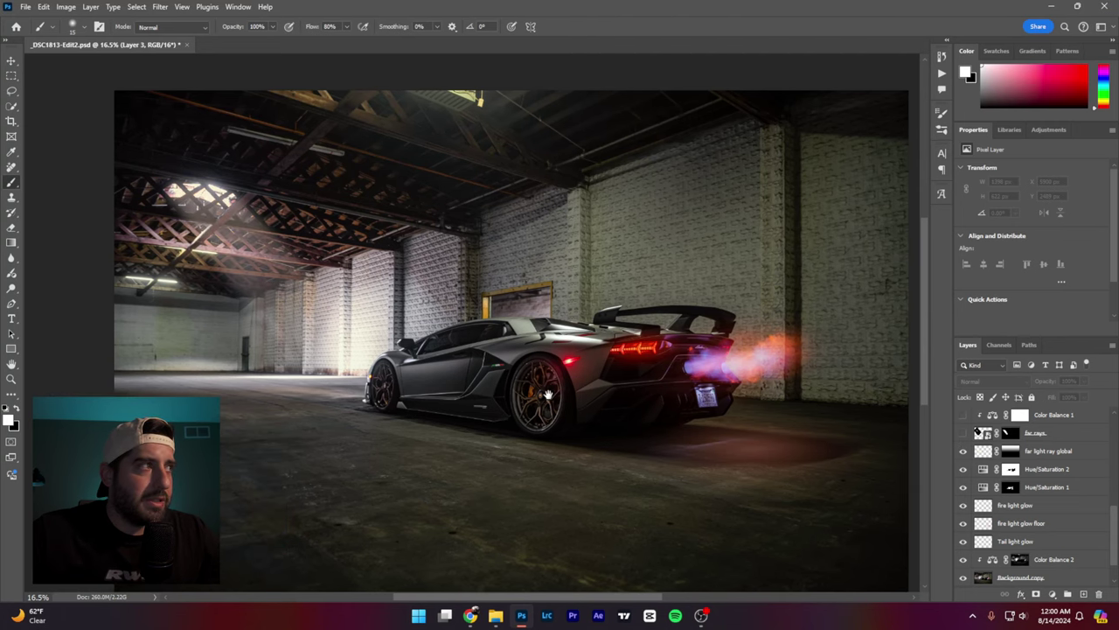
scroll(547, 395, "down", 2)
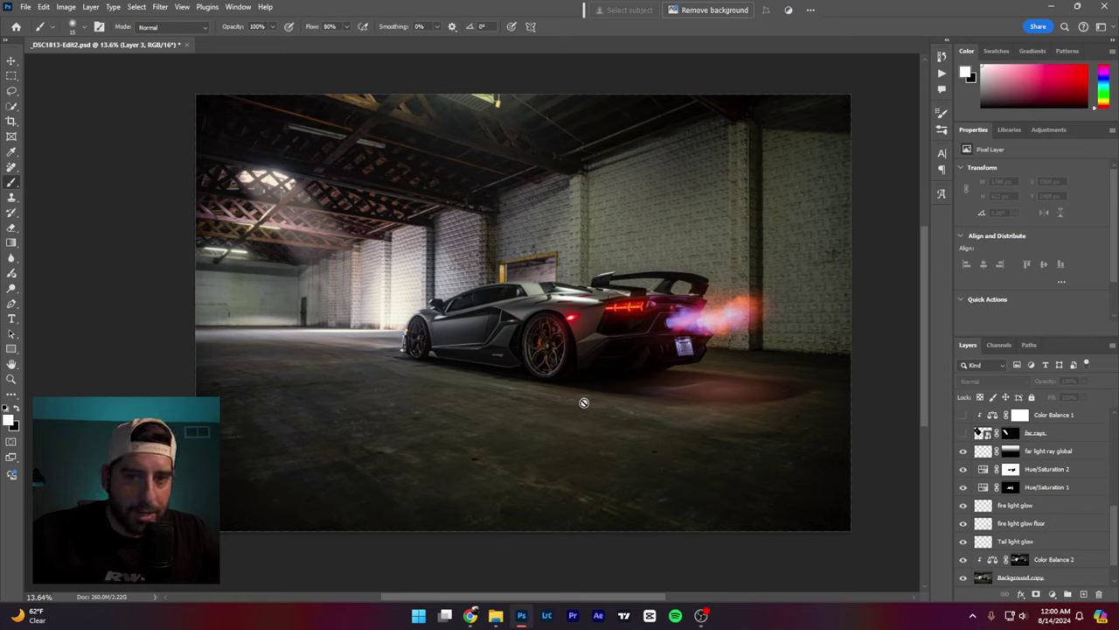
Step: Show the far rays and close rays layers together with their Color Balance 1 and Color Balance 1 copy adjustments
scroll(1019, 504, "up", 2)
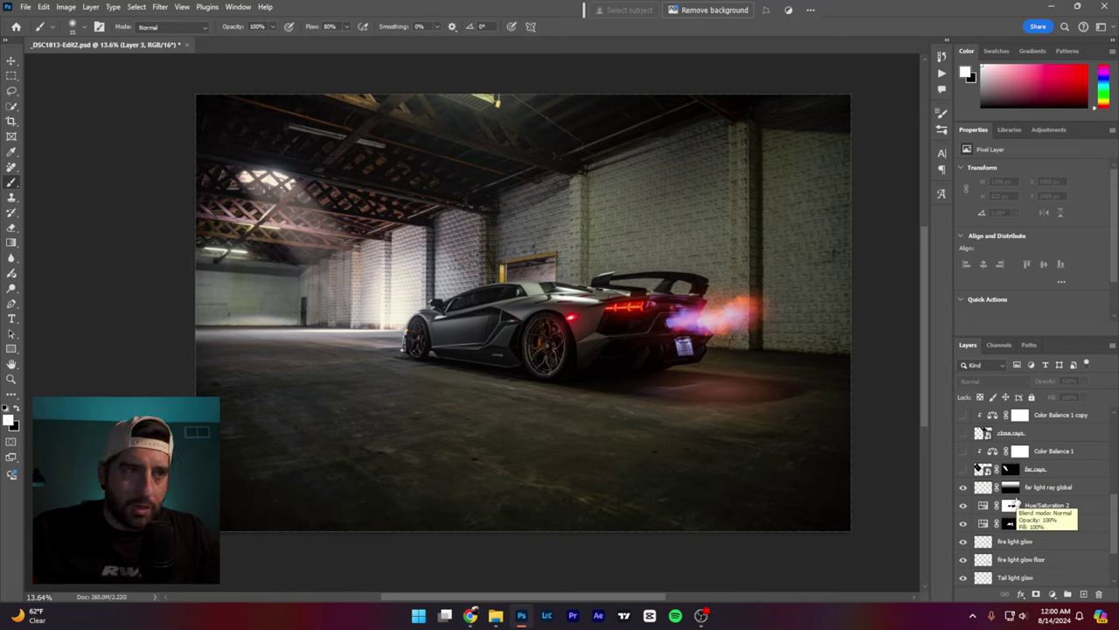
scroll(1013, 507, "up", 1)
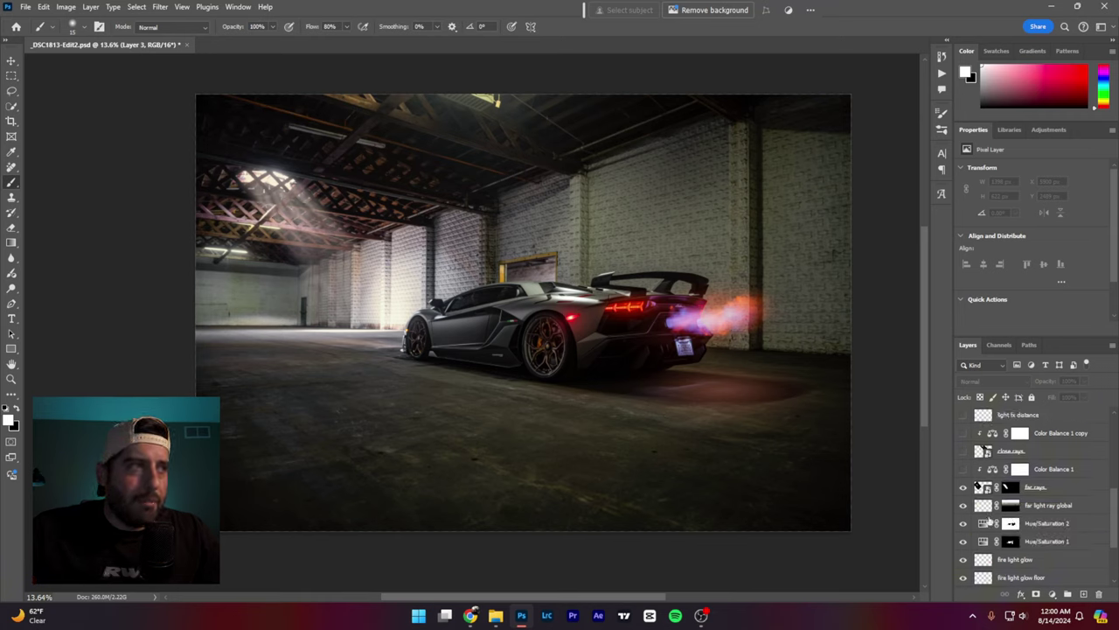
scroll(986, 530, "up", 1)
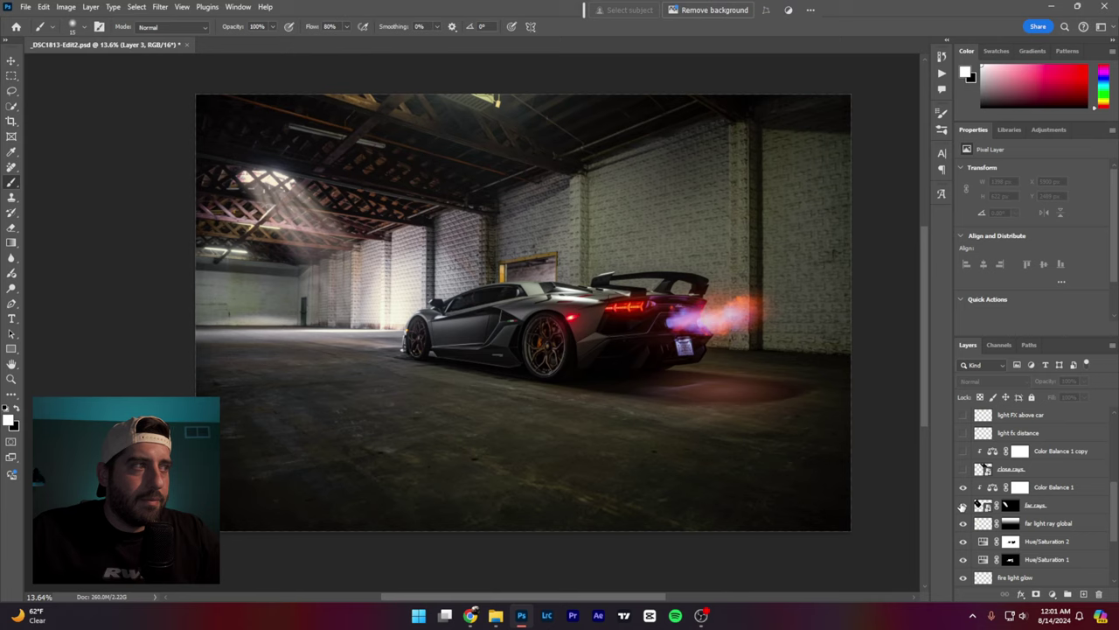
scroll(962, 504, "up", 1)
left_click(962, 487)
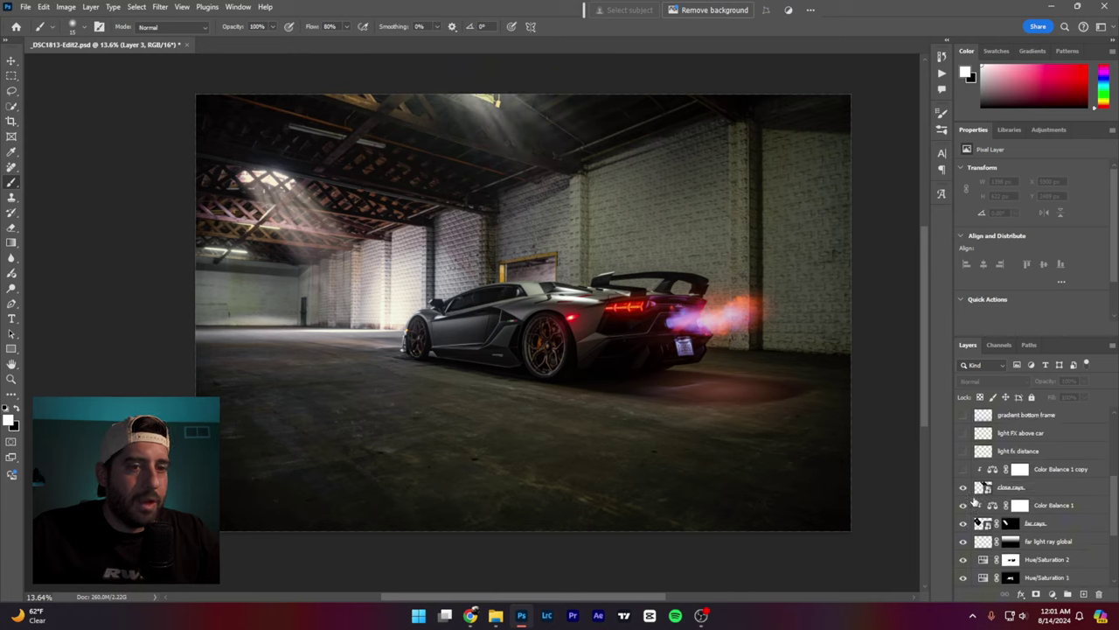
scroll(973, 500, "up", 1)
scroll(962, 512, "up", 2)
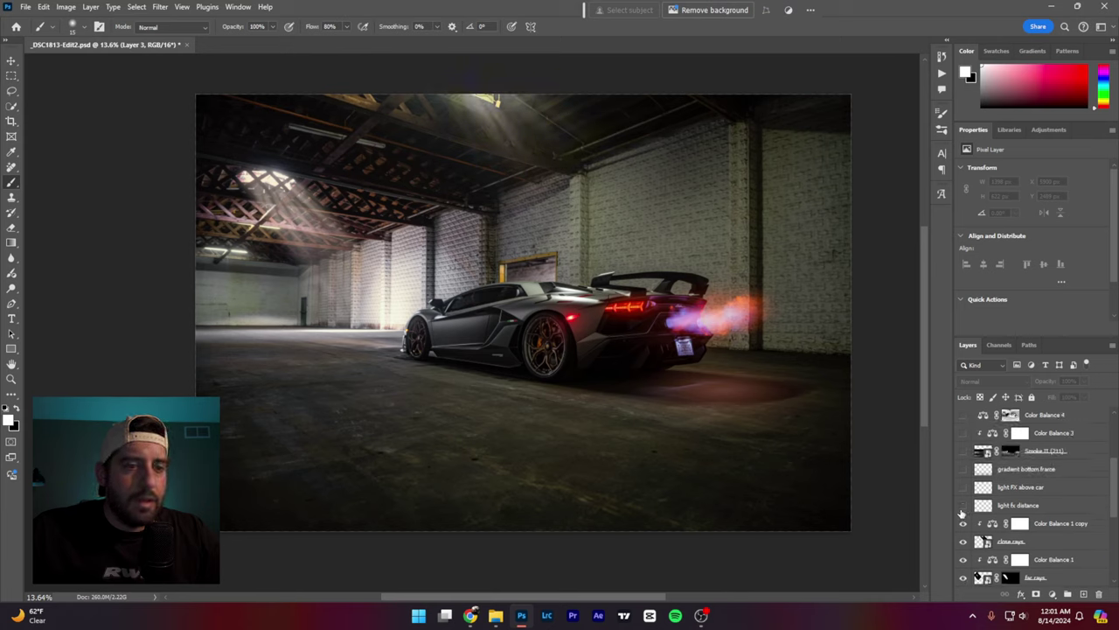
Step: Show the light fx distance, light FX above car and gradient bottom frame layers
left_click(963, 506)
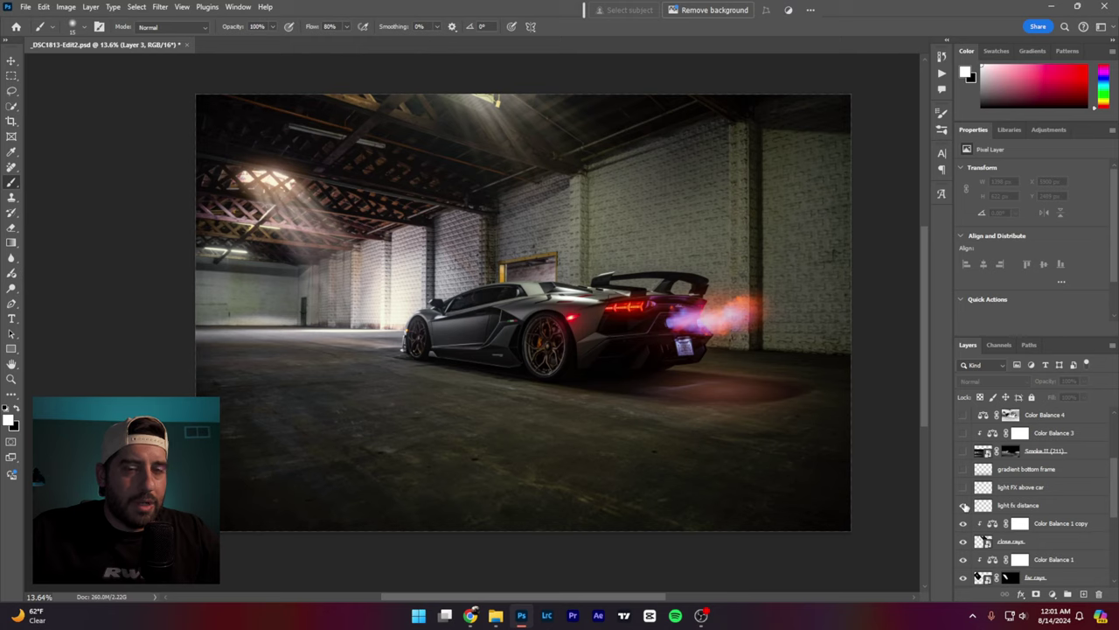
left_click(963, 487)
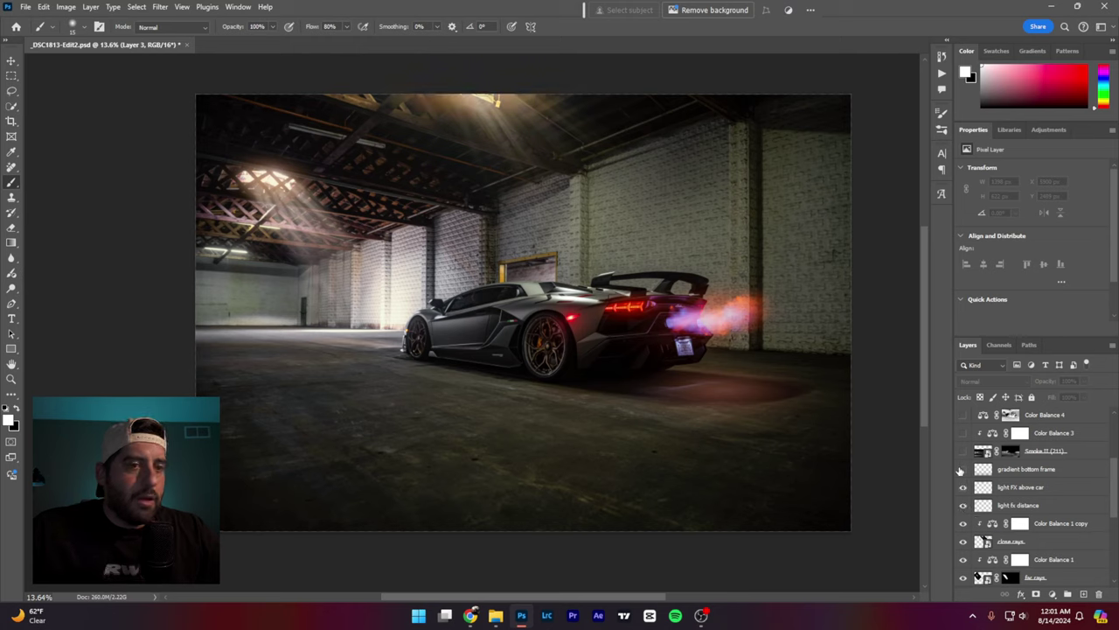
left_click(964, 468)
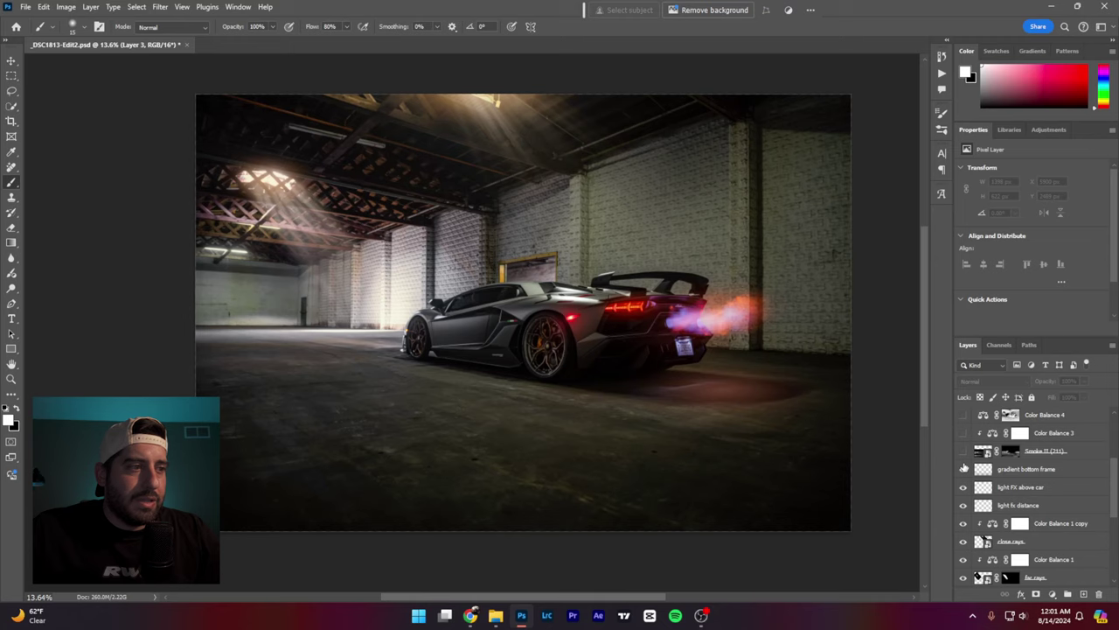
Step: Show the smoke layer above gradient bottom frame, along with Color Balance 3, Color Balance 4 and Color Balance 5
left_click(964, 451)
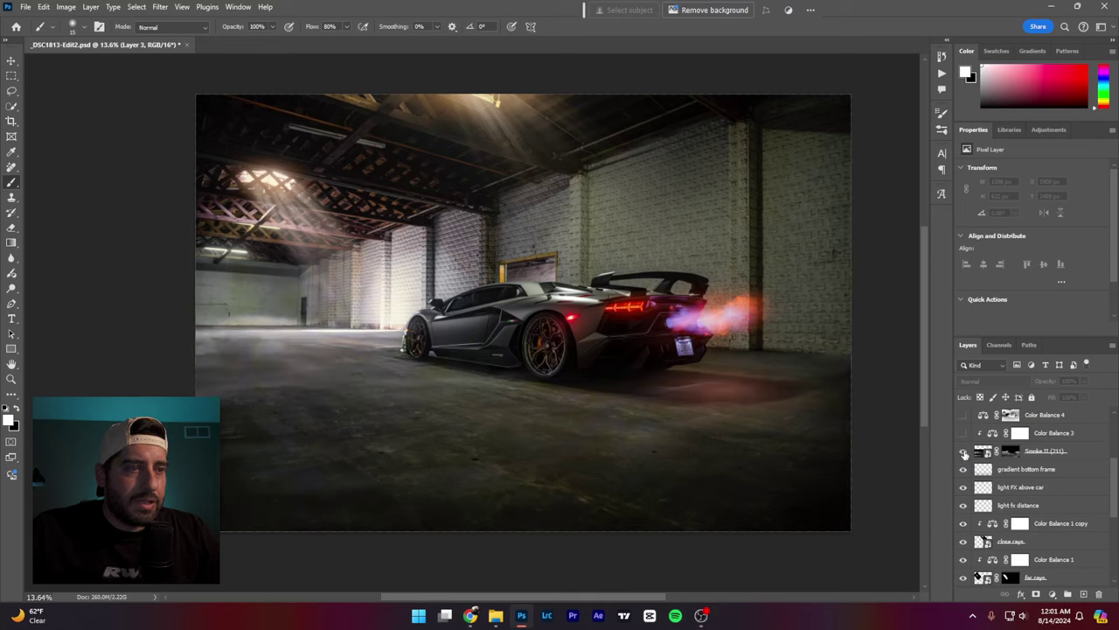
scroll(964, 452, "up", 1)
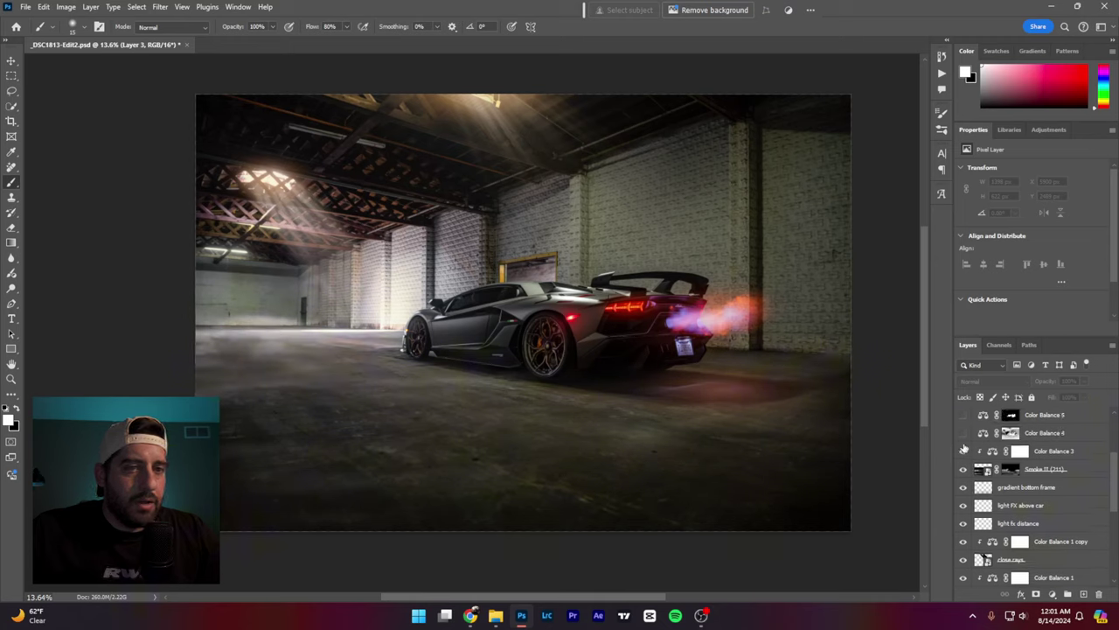
scroll(963, 446, "up", 1)
left_click(964, 450)
left_click(964, 432)
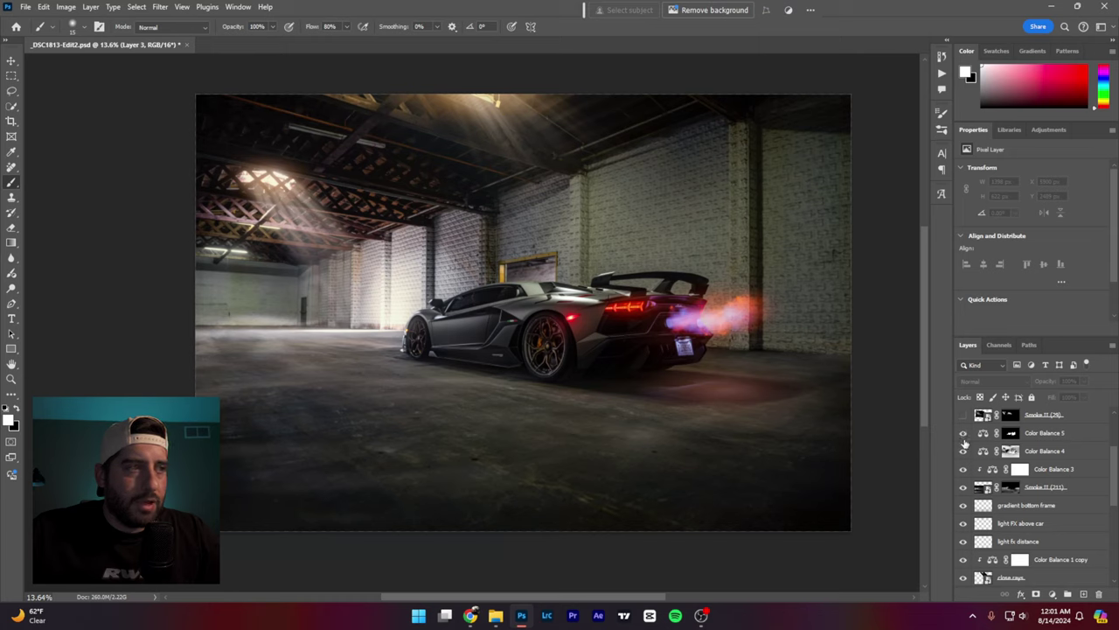
Step: Toggle Color Balance 4 and Color Balance 5 off and on to compare their effect on the photo
scroll(964, 472, "up", 1)
left_click(964, 469)
left_click(963, 451)
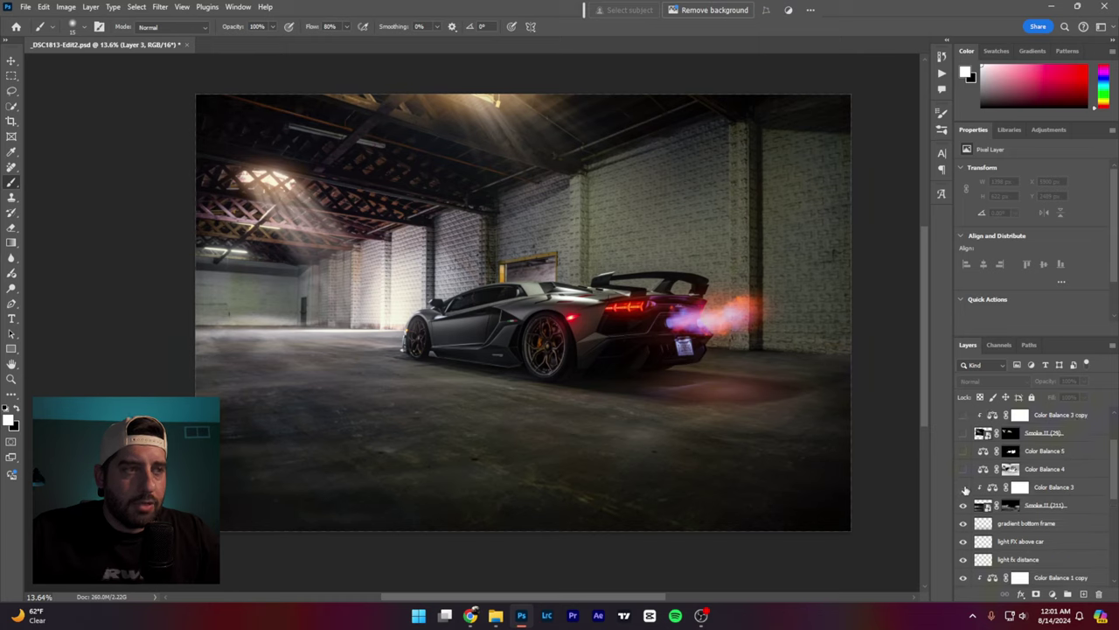
left_click(963, 469)
left_click(964, 451)
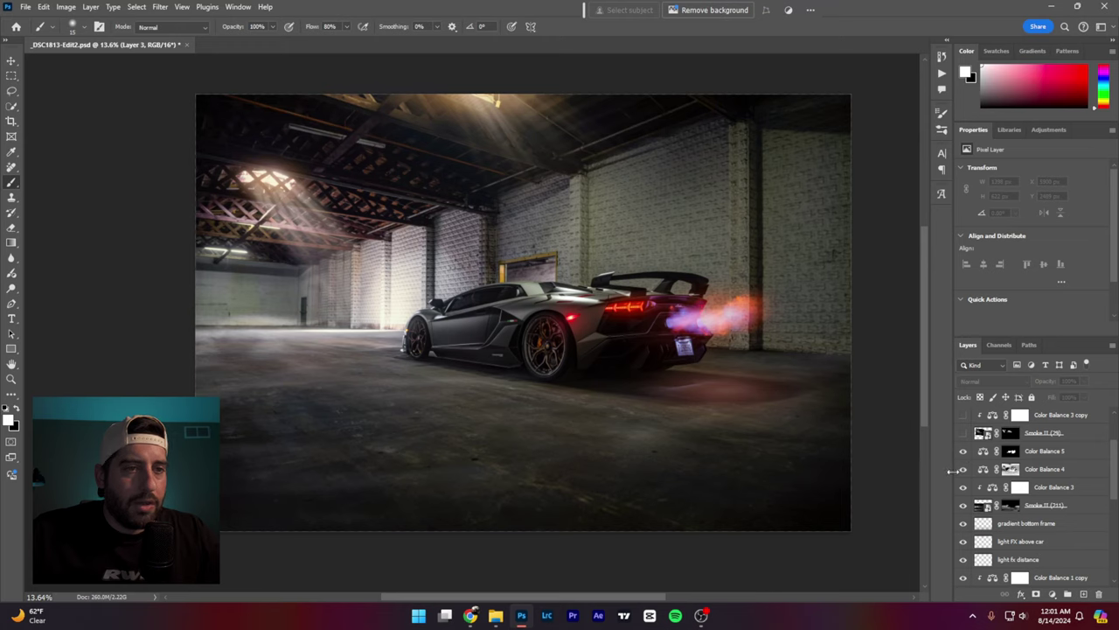
Step: Show Layer 3, sketch an oval around the brick wall area above the spoiler, and undo the stroke
scroll(965, 472, "up", 4)
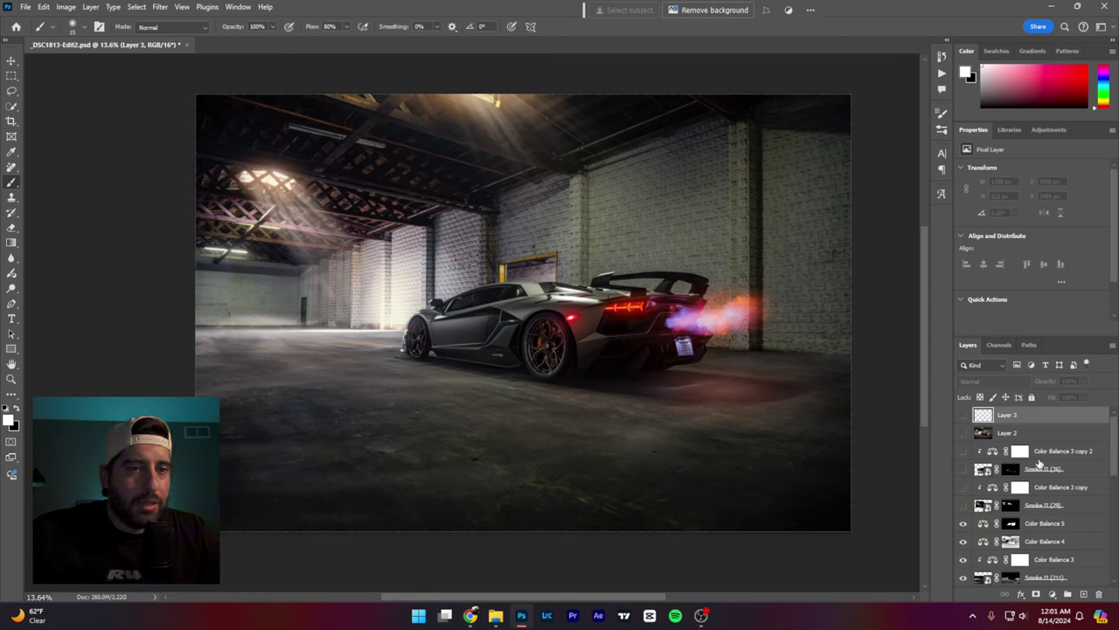
left_click(963, 416)
left_click_drag(717, 173, 628, 185)
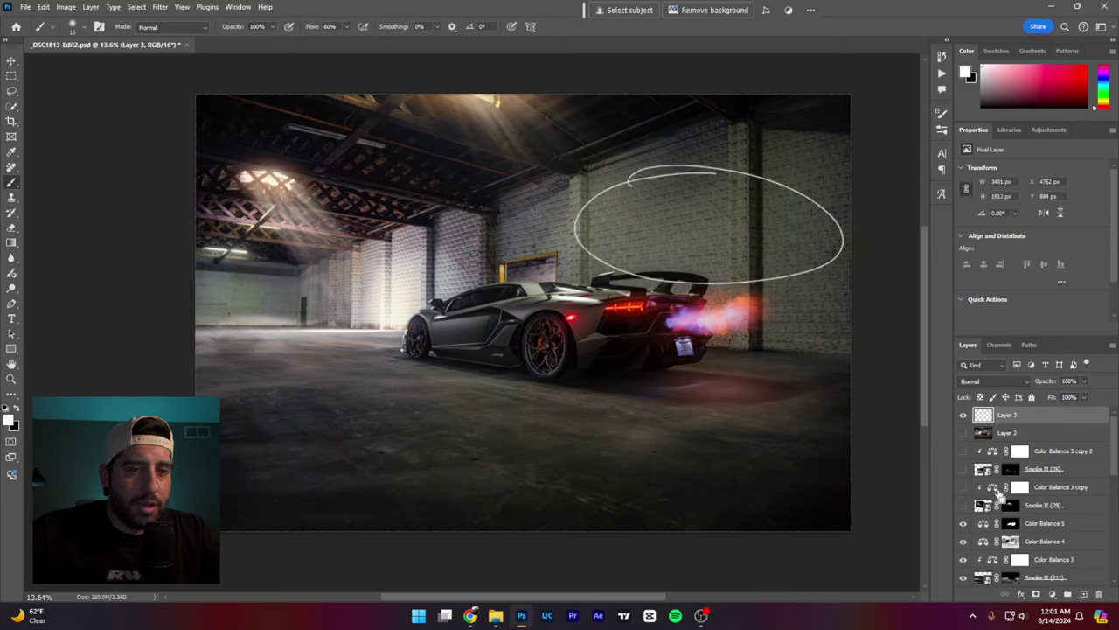
key("ctrl+z")
Step: Show the two upper smoke layers and Color Balance 3 copy, toggling the topmost smoke layer to compare its effect
left_click(965, 505)
left_click(965, 506)
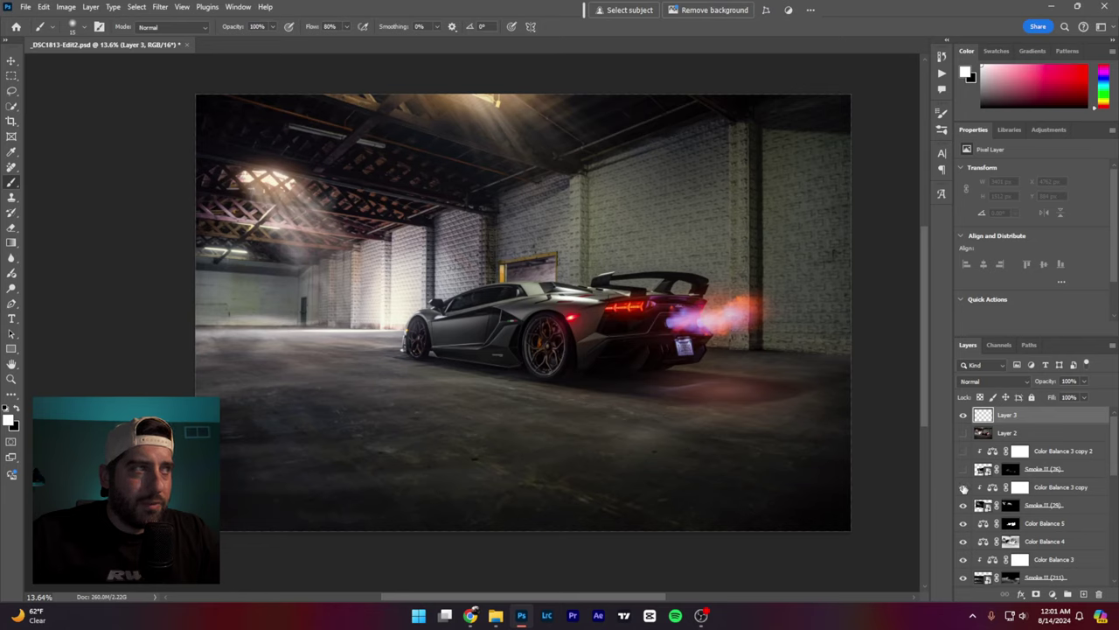
left_click(963, 468)
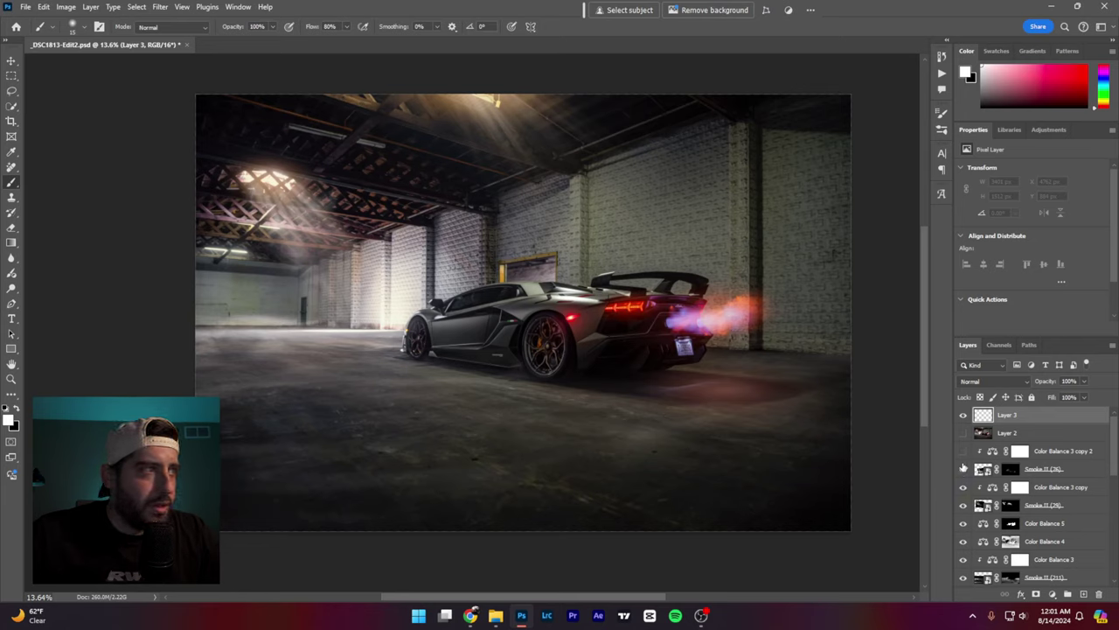
left_click(964, 467)
left_click(964, 468)
left_click(963, 468)
left_click(963, 468)
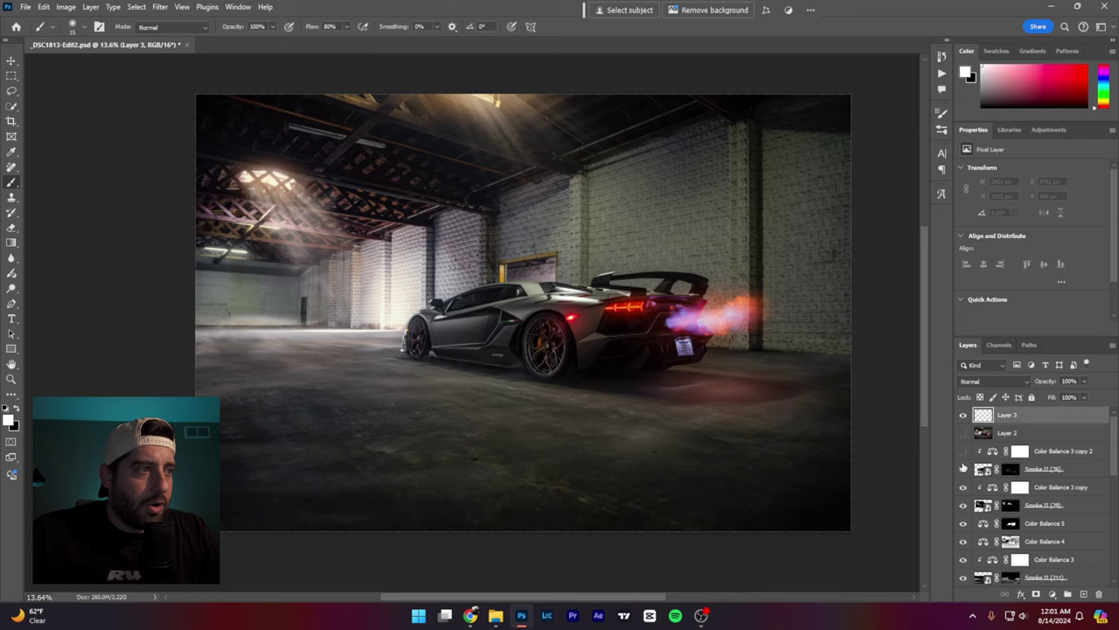
Step: Load Layer 1's mask as a selection to check the car's outline, and deselect it
scroll(1014, 529, "down", 10)
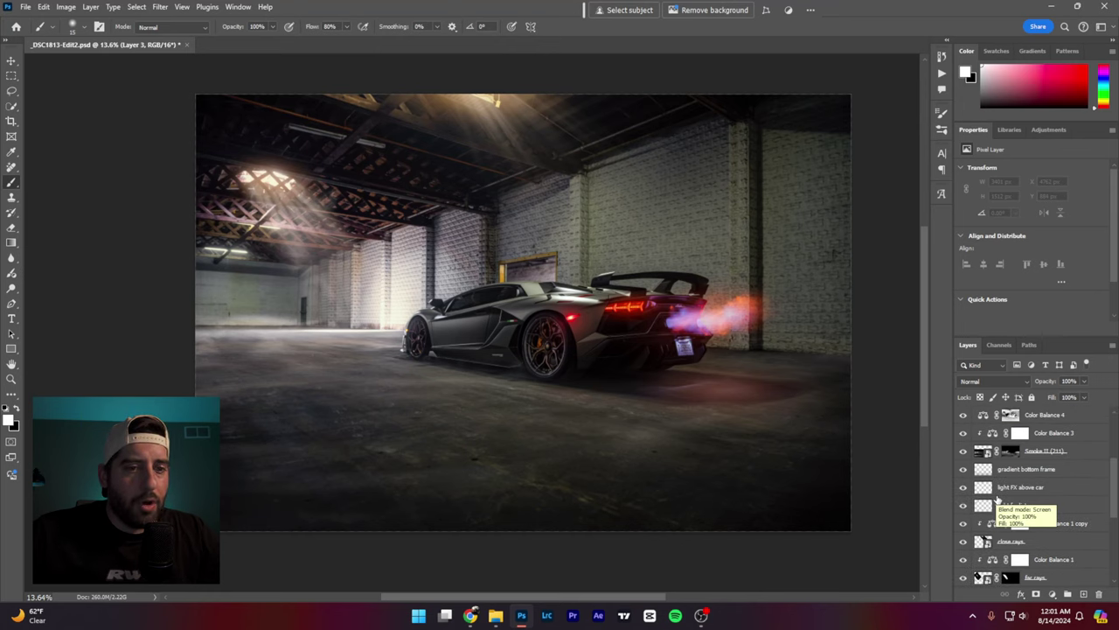
left_click(1011, 560, "ctrl")
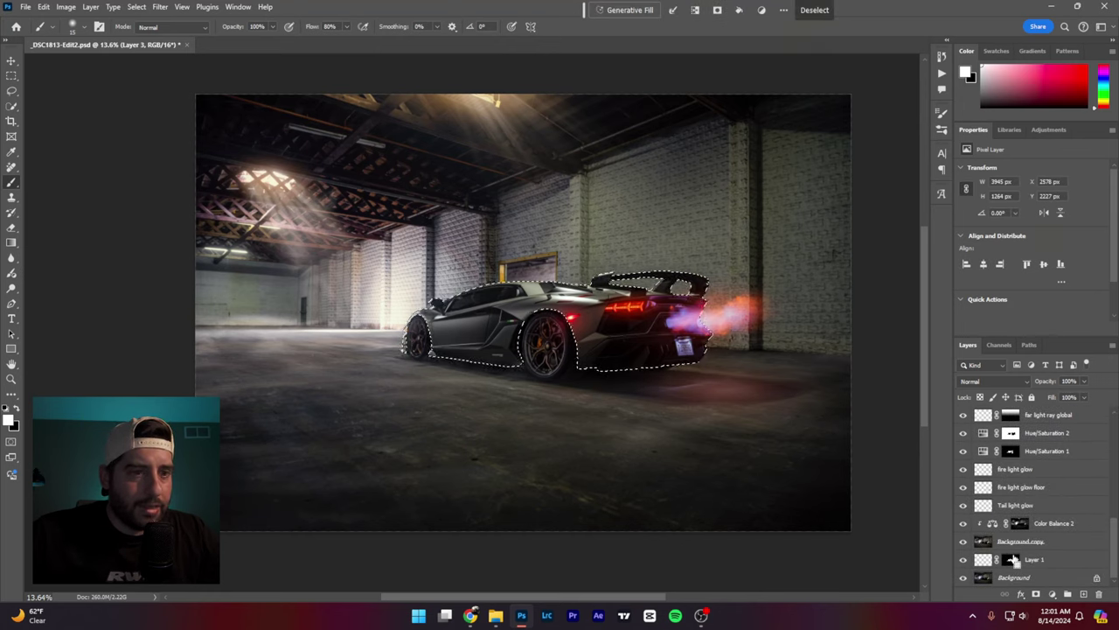
key("ctrl+d")
Step: Show Color Balance 3 copy 2 and Layer 2 at the top of the layer stack
scroll(1014, 534, "up", 5)
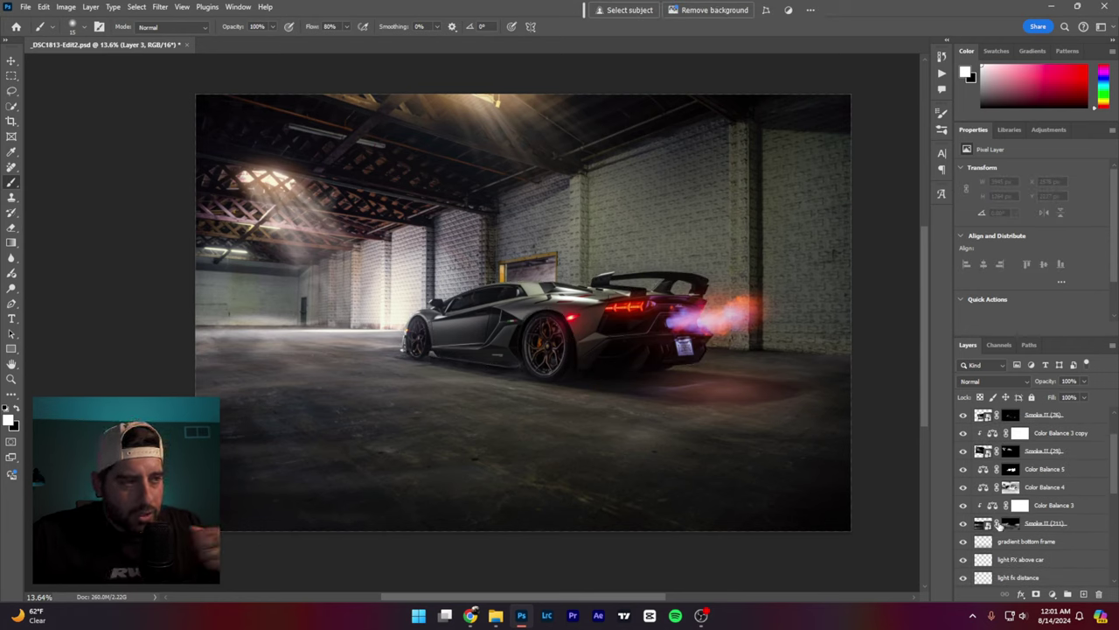
scroll(1006, 516, "up", 1)
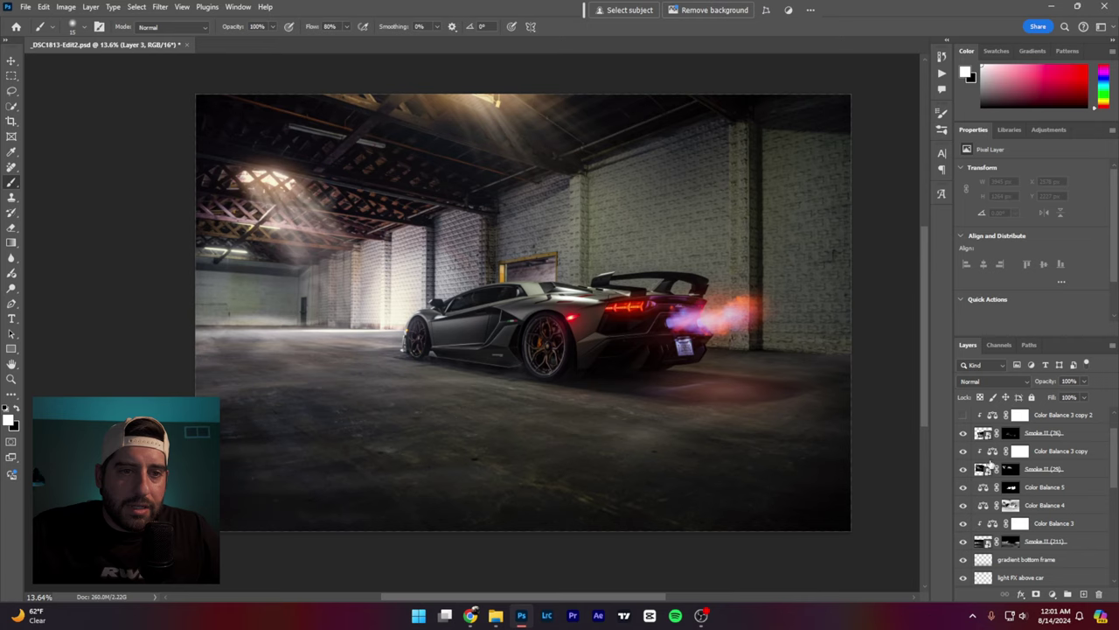
scroll(988, 472, "up", 2)
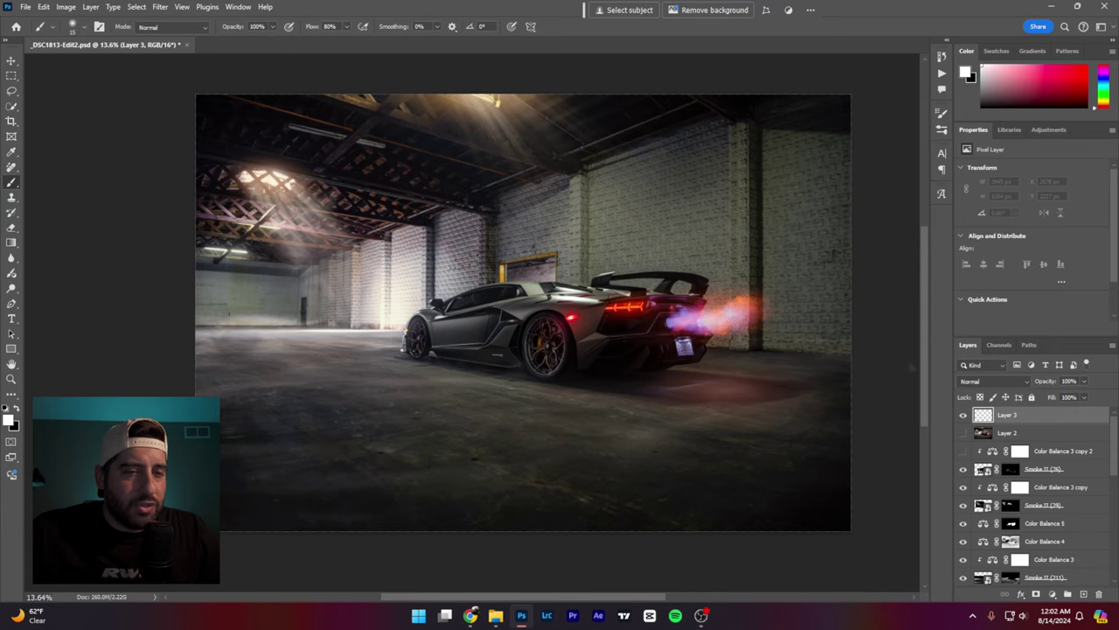
left_click(964, 433)
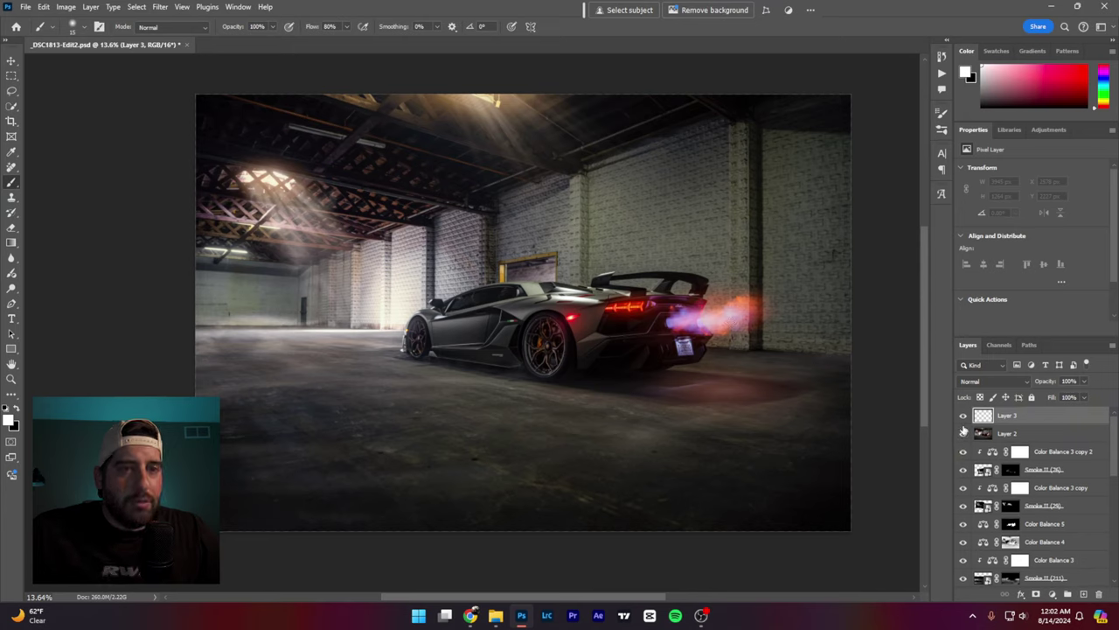
Step: Hide every layer above the Background to display the original warehouse photo
left_click_drag(964, 418, 971, 552)
scroll(967, 525, "up", 5)
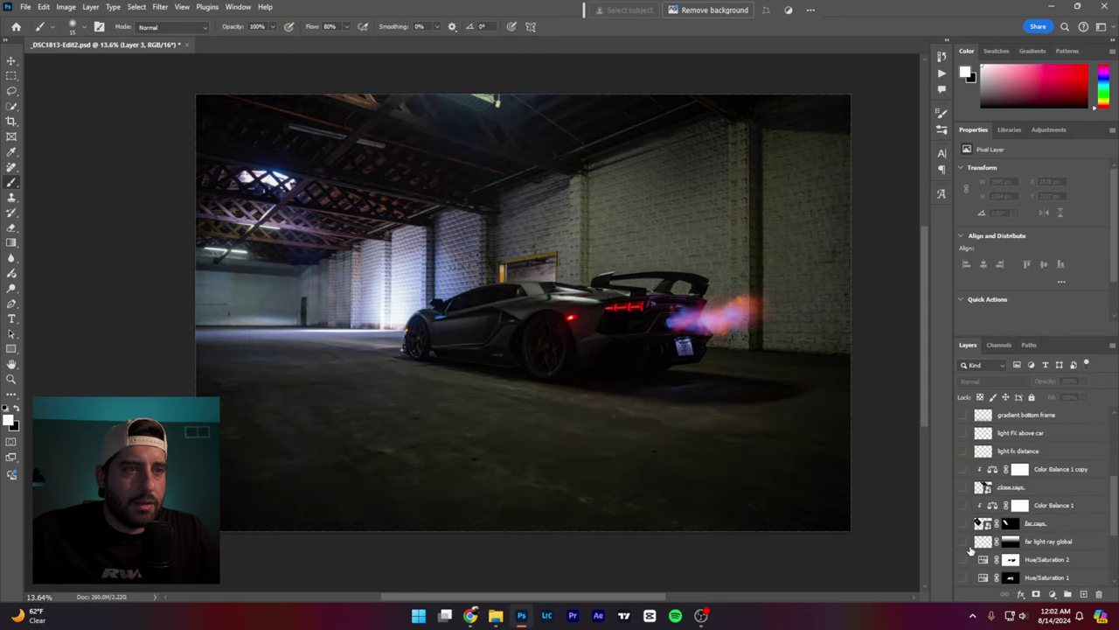
Step: Show Layer 2 and the annotation layer, Layer 3, at the top of the stack
scroll(952, 429, "up", 2)
left_click(962, 432)
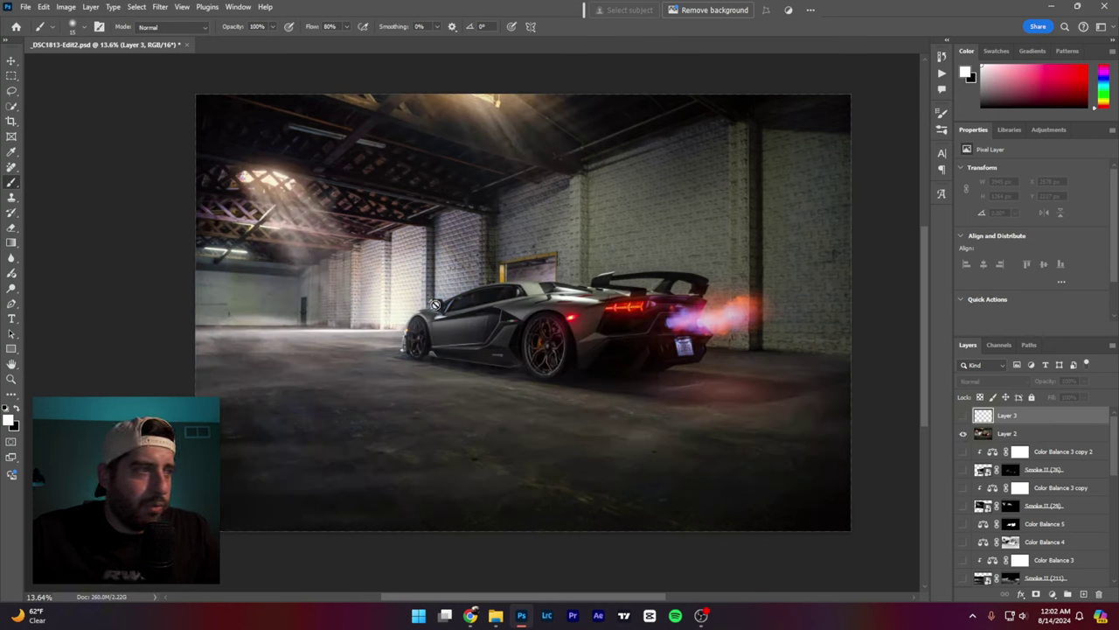
left_click(962, 415)
Step: Brush loops around the car's roof and rear deck with light-direction lines from the ceiling, and undo the lines and the rear loop
mouse_move(547, 278)
left_mouse_down()
mouse_move(500, 284)
mouse_move(558, 298)
mouse_move(570, 280)
left_mouse_up()
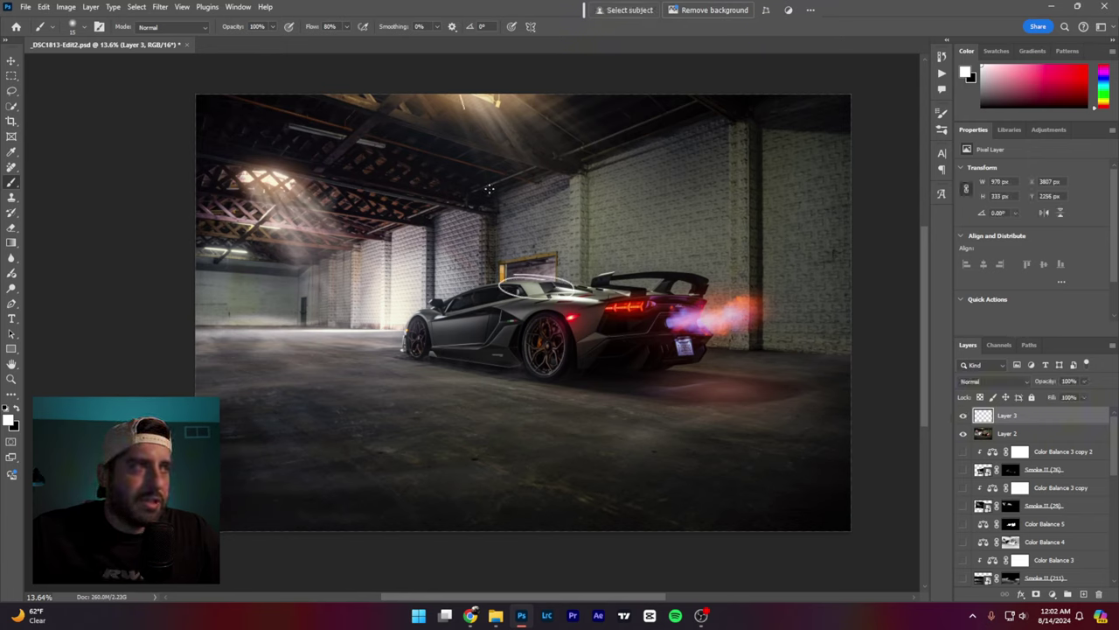
left_click_drag(461, 95, 518, 273)
left_click_drag(507, 95, 565, 222)
left_click_drag(549, 95, 602, 238)
mouse_move(573, 279)
left_mouse_down()
mouse_move(619, 301)
mouse_move(551, 285)
mouse_move(637, 294)
mouse_move(613, 288)
left_mouse_up()
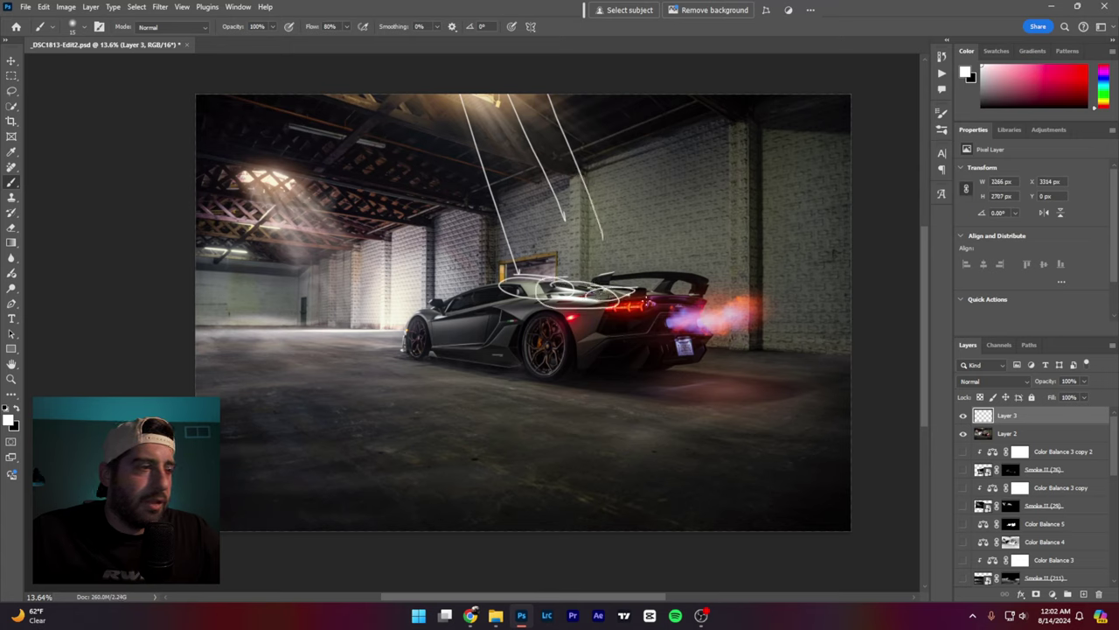
key("ctrl+z")
key("ctrl+z")
key("ctrl+z")
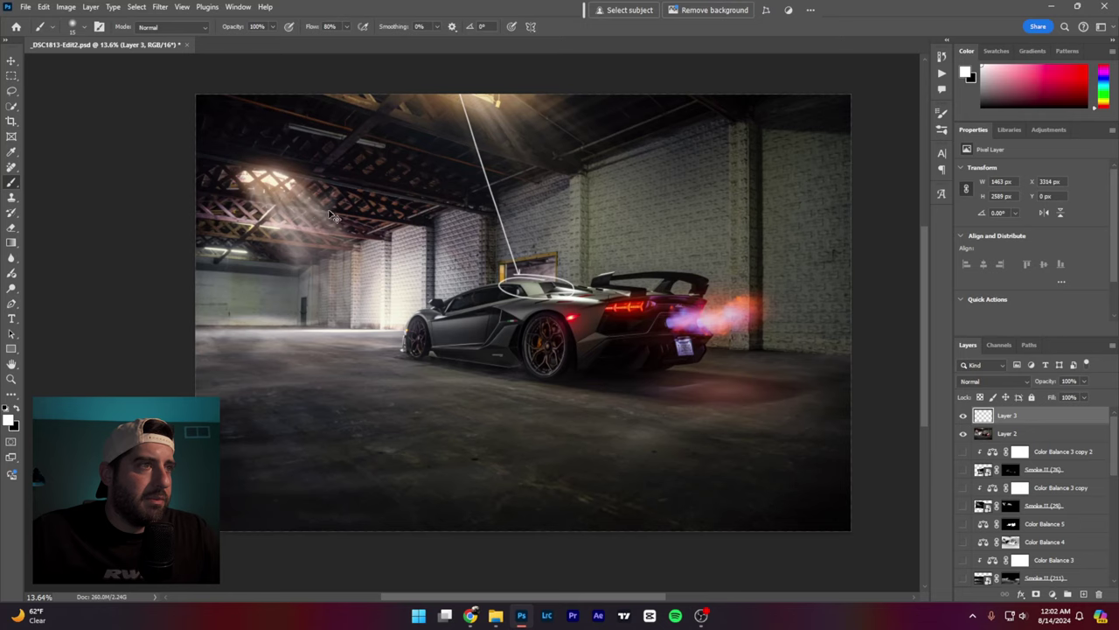
key("ctrl+z")
Step: Circle the ceiling skylight, mark the bright wall and floor glow ahead of the car, and undo the glow marks
left_click_drag(252, 185, 263, 175)
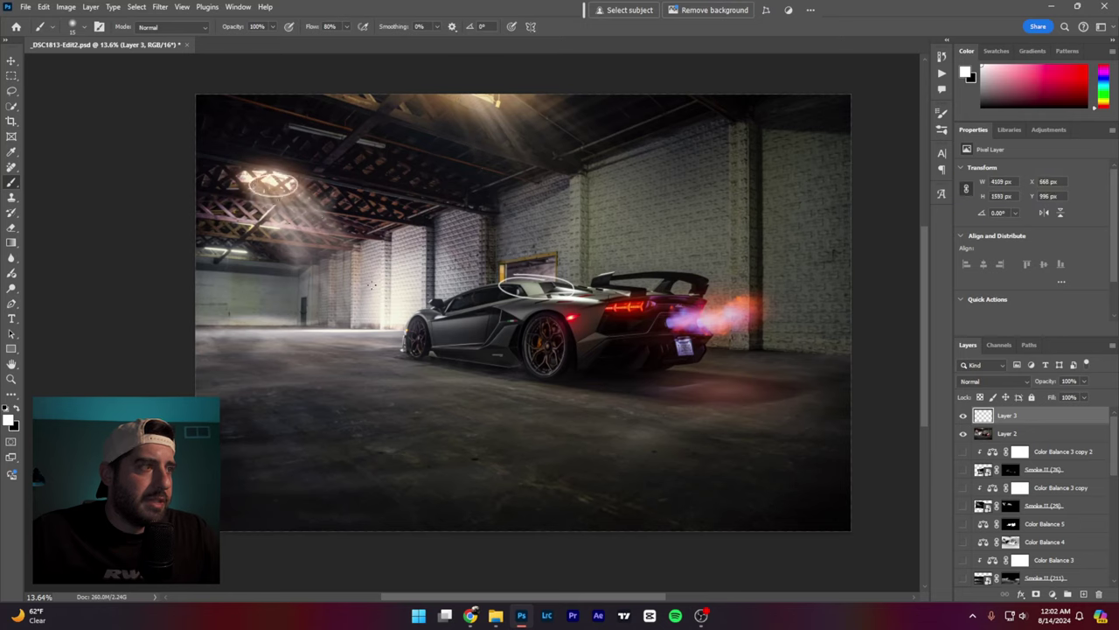
mouse_move(371, 284)
left_mouse_down()
mouse_move(406, 310)
mouse_move(372, 336)
mouse_move(305, 331)
mouse_move(396, 325)
mouse_move(255, 331)
left_mouse_up()
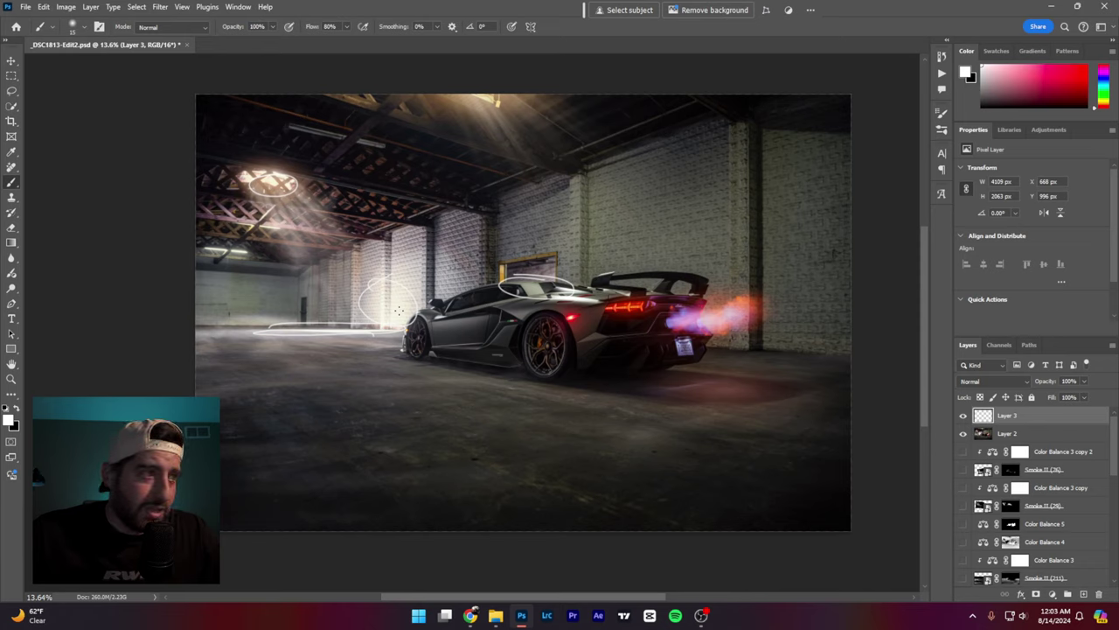
key("ctrl+z")
key("ctrl+z")
key("ctrl+z")
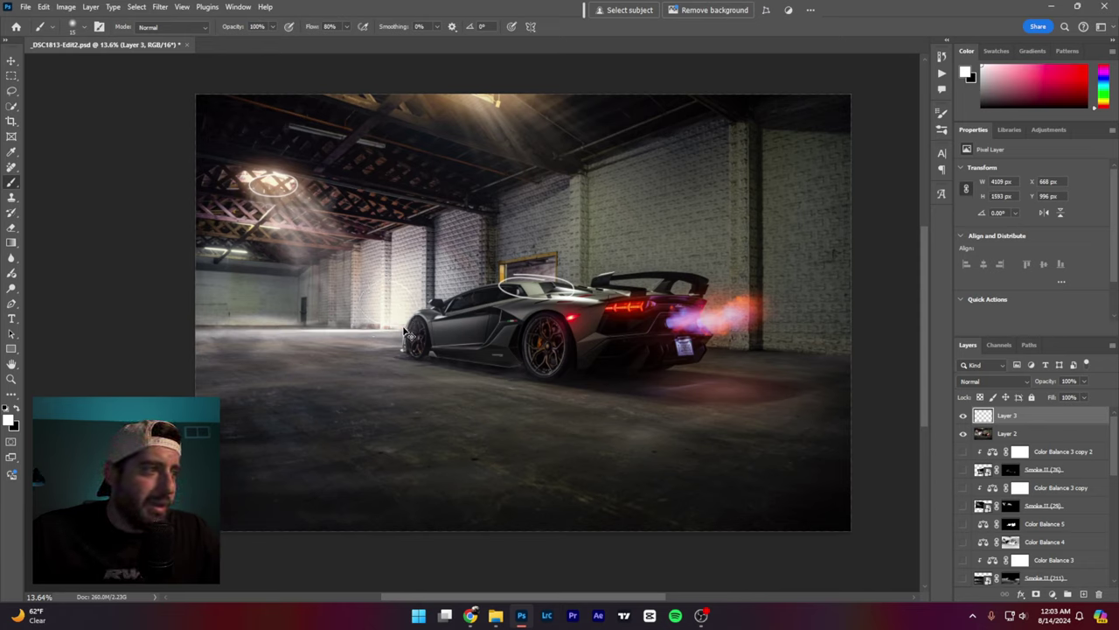
Step: Outline the car's front wheel and side mirror on Layer 3, and undo the brush marks
mouse_move(416, 325)
left_mouse_down()
mouse_move(398, 350)
mouse_move(424, 310)
mouse_move(442, 316)
mouse_move(453, 303)
mouse_move(442, 299)
mouse_move(455, 303)
mouse_move(430, 304)
mouse_move(440, 308)
left_mouse_up()
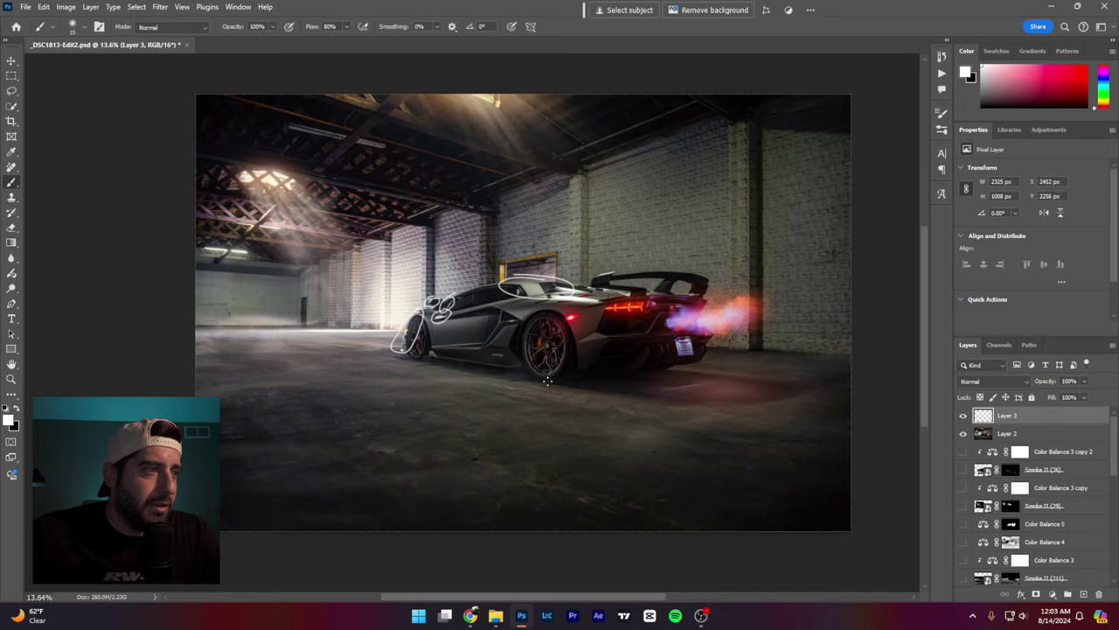
key("ctrl+z")
key("ctrl+z")
key("ctrl+z")
key("ctrl+z")
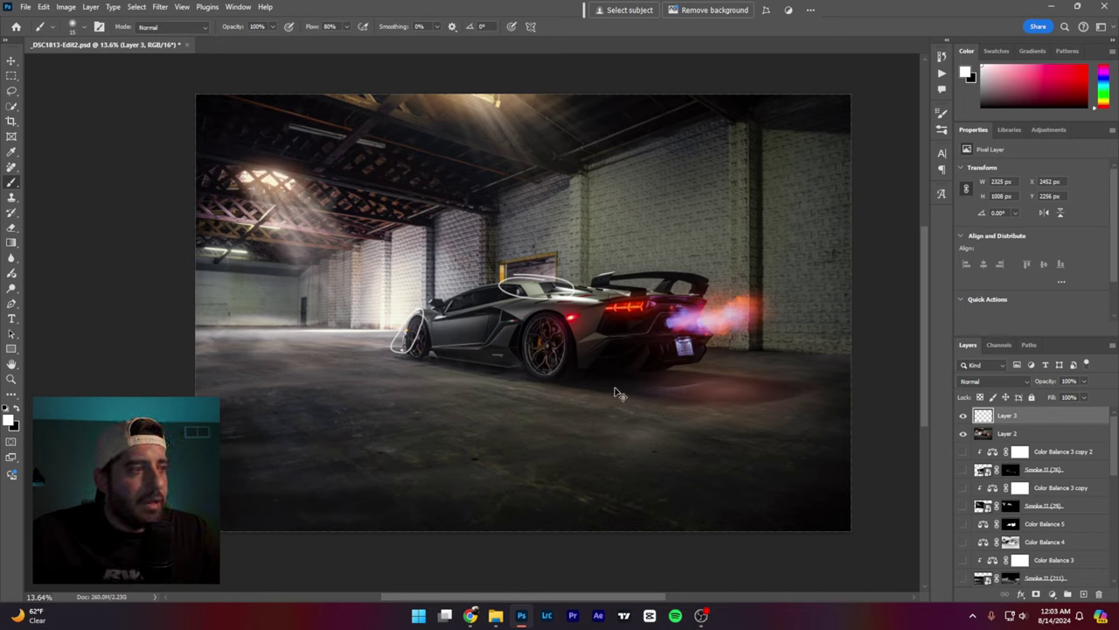
key("ctrl+z")
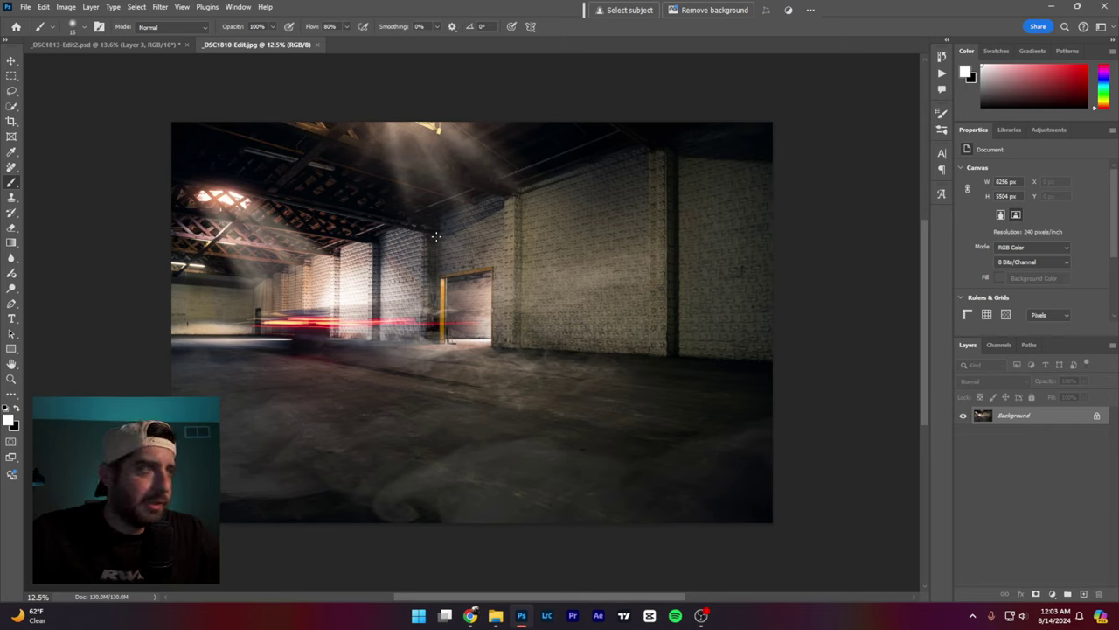
Step: Outline the light rays, the red light streak, and the floor and wall smoke in _DSC1810-Edit.jpg
mouse_move(362, 122)
left_mouse_down()
mouse_move(408, 211)
mouse_move(485, 122)
left_mouse_up()
mouse_move(308, 217)
left_mouse_down()
mouse_move(223, 277)
mouse_move(271, 176)
left_mouse_up()
mouse_move(324, 296)
left_mouse_down()
mouse_move(281, 300)
mouse_move(447, 340)
left_mouse_up()
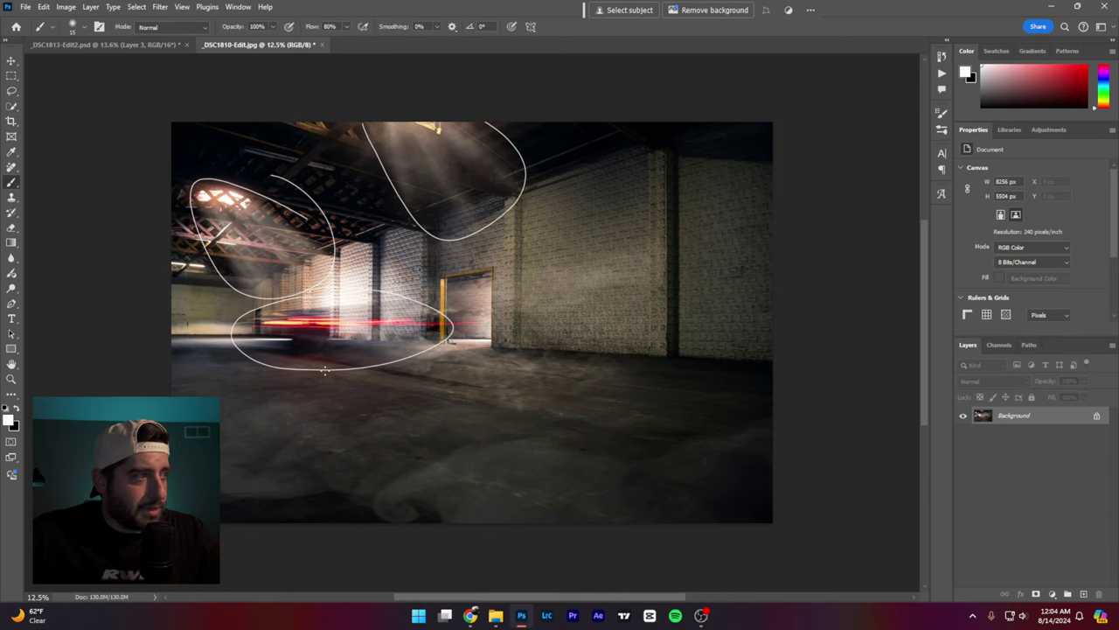
mouse_move(210, 343)
left_mouse_down()
mouse_move(179, 366)
mouse_move(181, 396)
left_mouse_up()
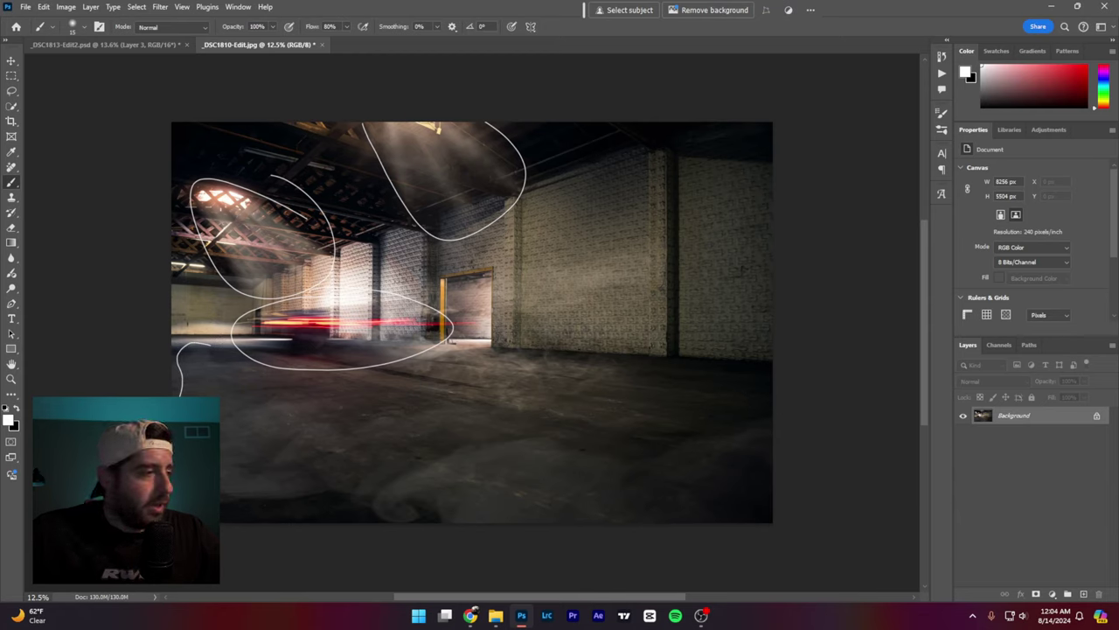
mouse_move(218, 500)
left_mouse_down()
mouse_move(450, 491)
mouse_move(598, 503)
mouse_move(771, 477)
left_mouse_up()
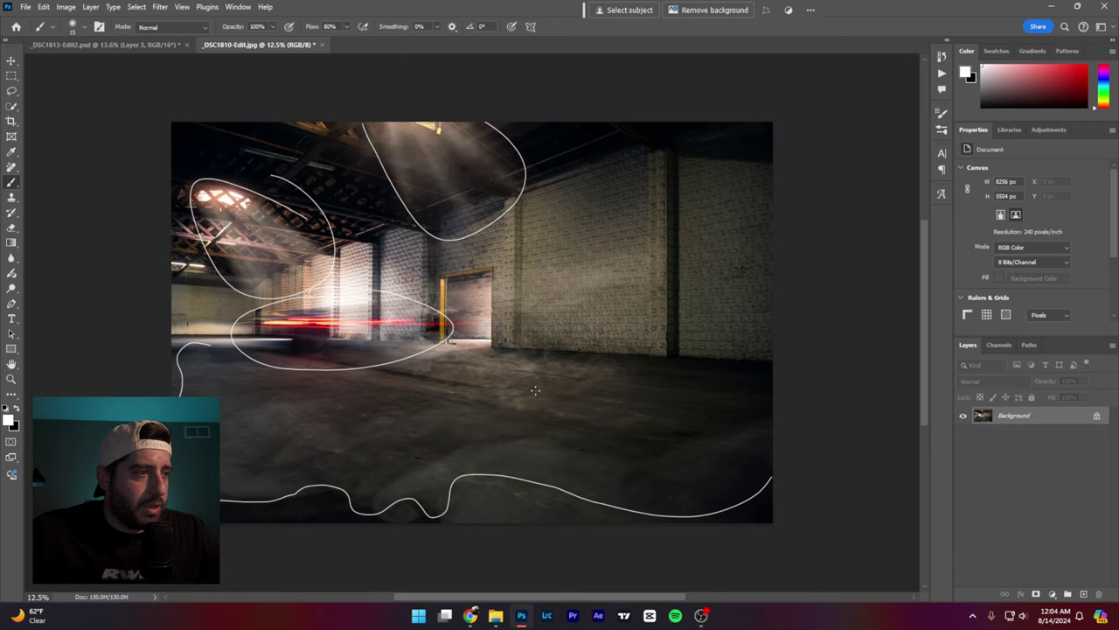
mouse_move(512, 349)
left_mouse_down()
mouse_move(434, 391)
mouse_move(616, 351)
mouse_move(616, 265)
mouse_move(433, 309)
mouse_move(564, 253)
left_mouse_up()
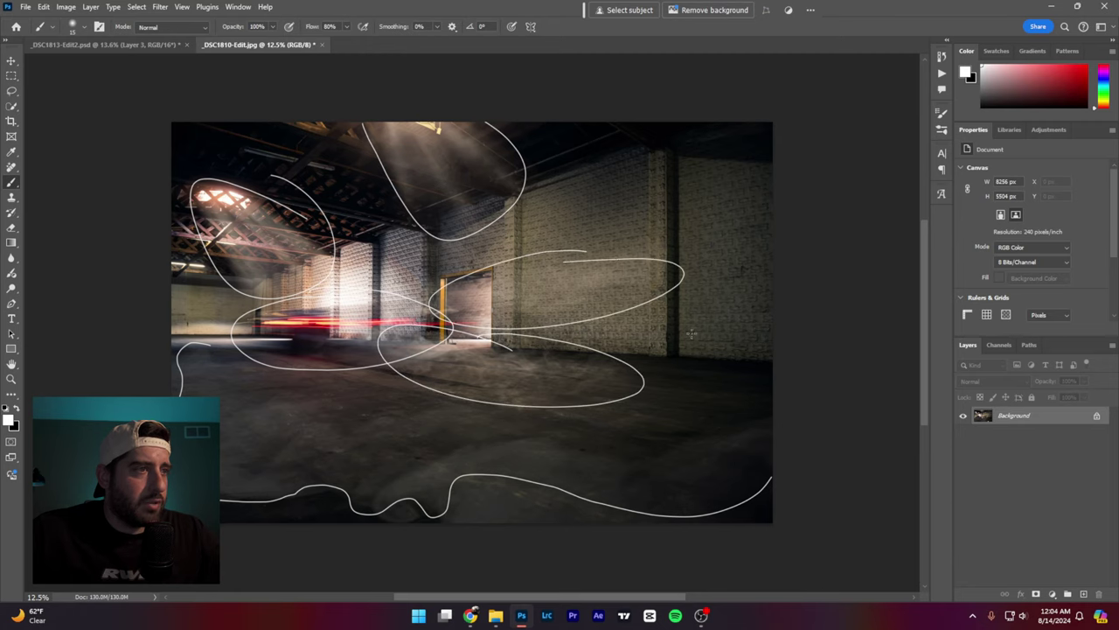
Step: Undo all the brushed outlines on _DSC1810-Edit.jpg
key("ctrl+z")
key("ctrl+z")
key("ctrl+z")
key("ctrl+z")
key("ctrl+z")
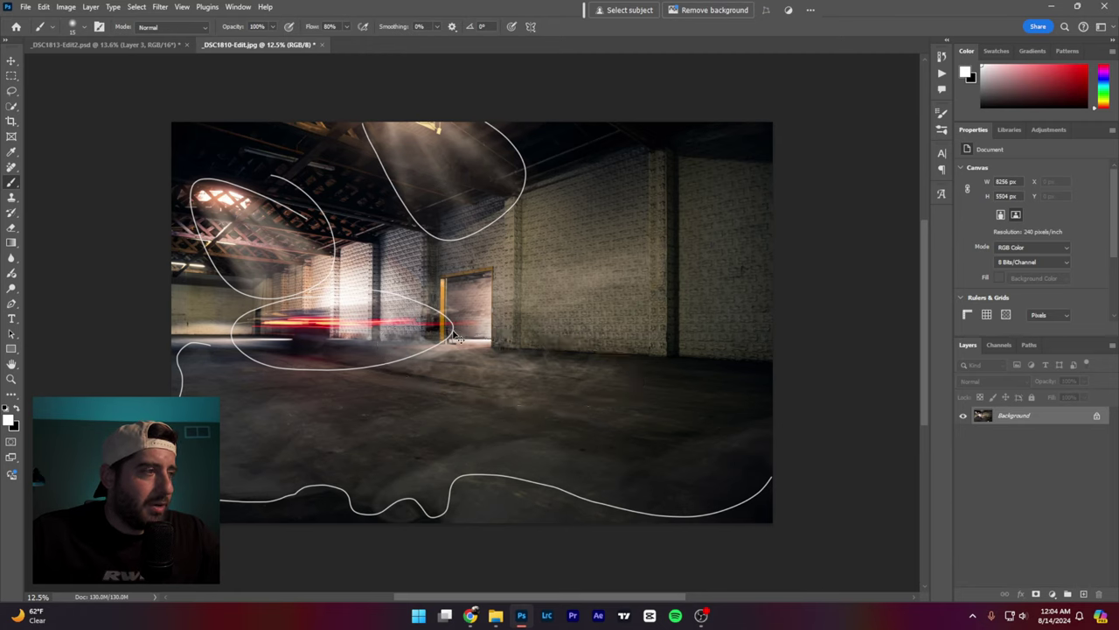
key("ctrl+z")
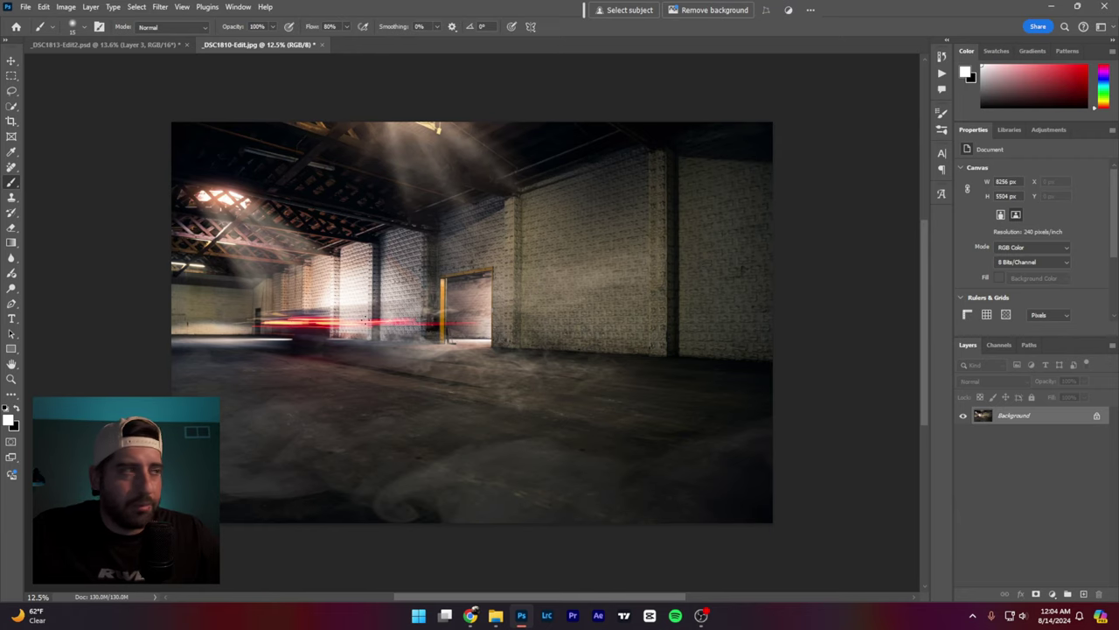
Step: Close _DSC1810-Edit.jpg and _DSC1813-Edit2.psd without saving the changes
left_click(323, 45)
key("n")
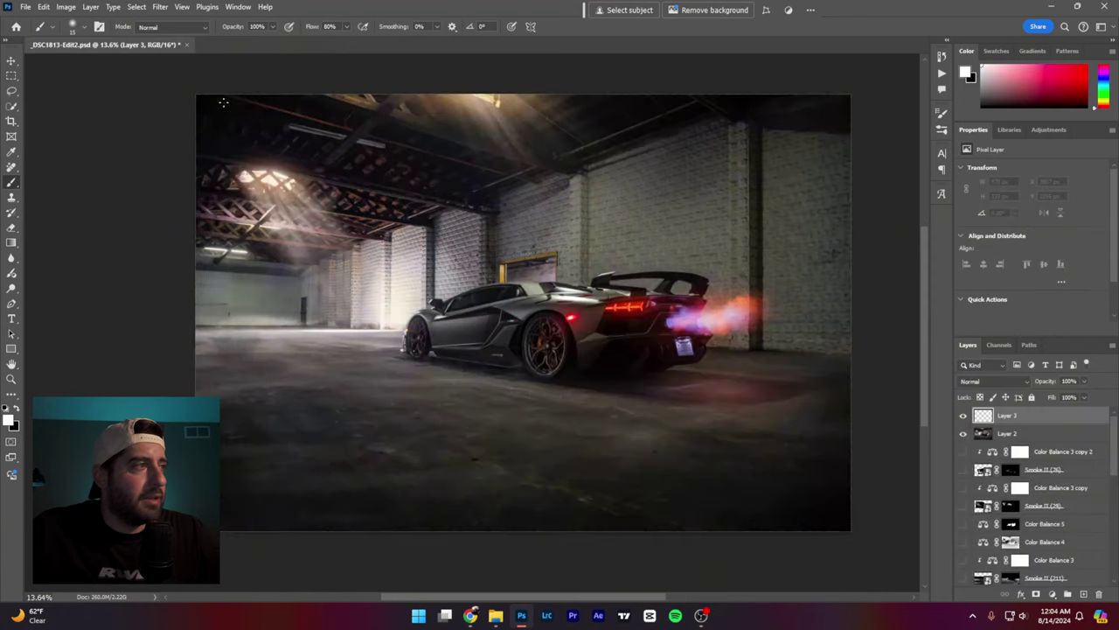
left_click(189, 45)
key("n")
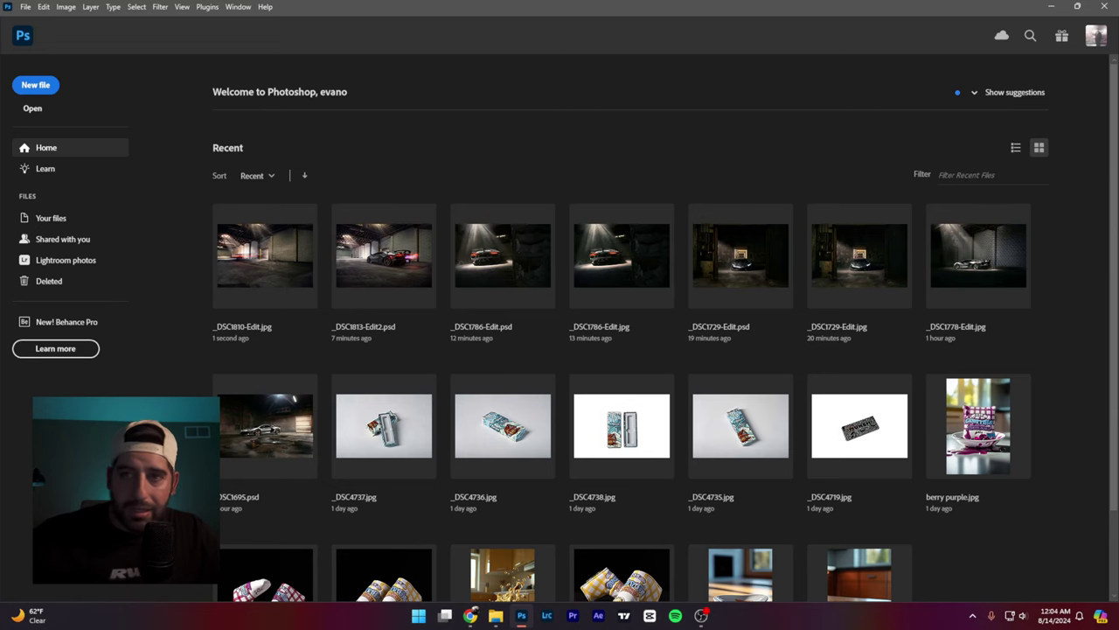
Step: Open _DSC1778-Edit.jpg and _DSC1748-Edit2.jpg from File Explorer, and add an empty layer above the latter's Background
key("super+e")
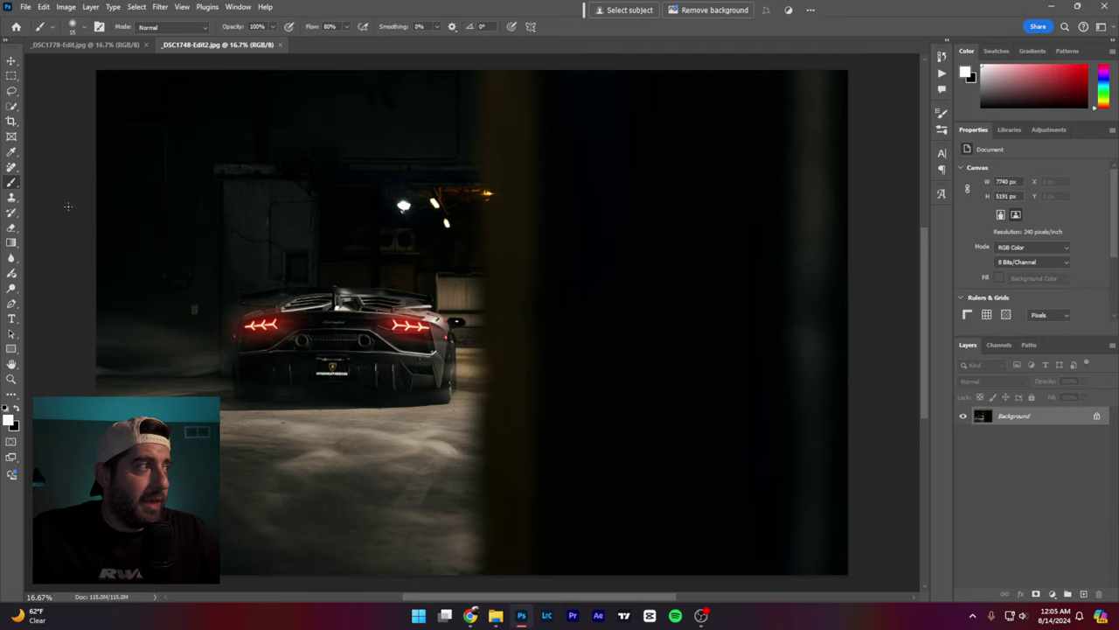
left_click(1083, 595)
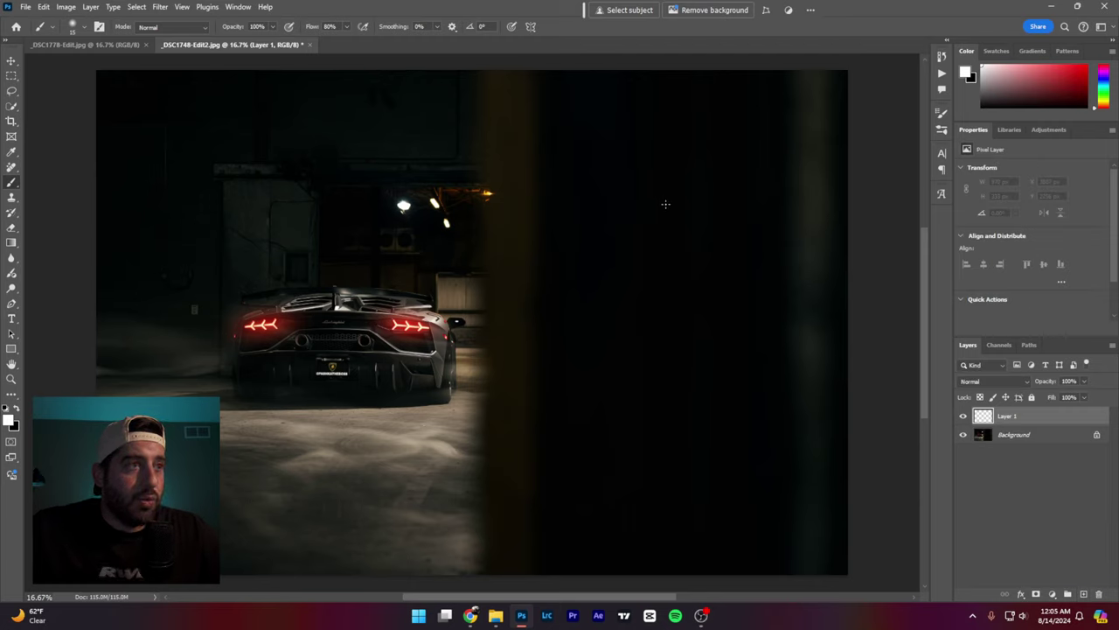
Step: Sketch a light source in the dark area beside the car with a line toward its rear corner, and undo it
mouse_move(656, 213)
left_mouse_down()
mouse_move(681, 271)
mouse_move(655, 212)
mouse_move(622, 244)
mouse_move(670, 296)
mouse_move(688, 281)
mouse_move(635, 261)
mouse_move(477, 315)
left_mouse_up()
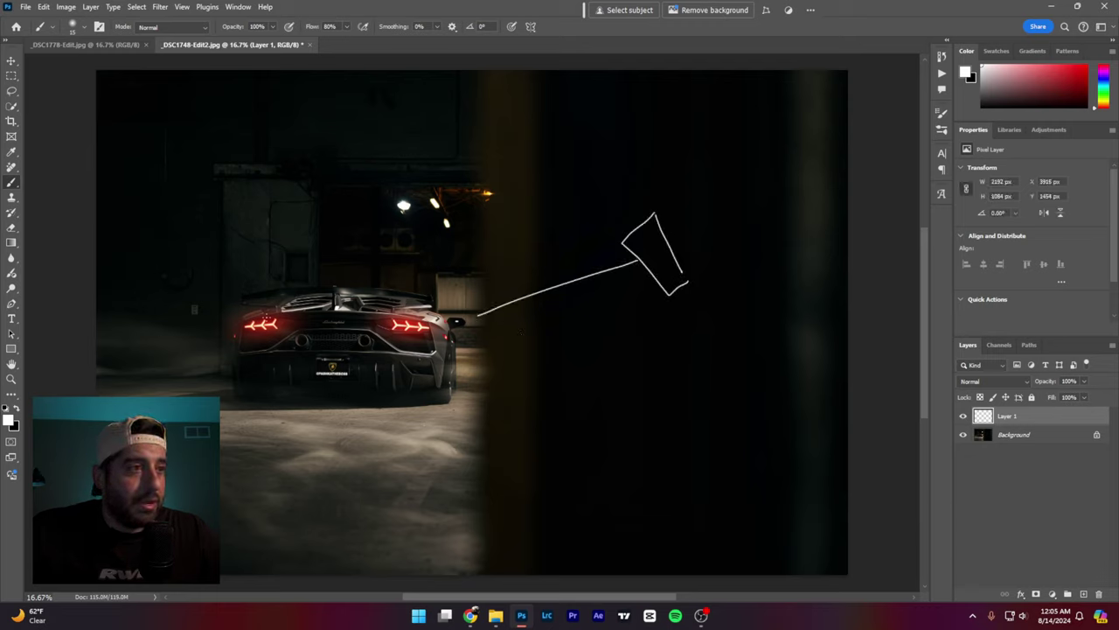
key("ctrl+z")
key("ctrl+z")
key("ctrl+z")
key("ctrl+z")
Step: Sketch a second light on the opposite side of the car with lines toward its flank, and undo the direction lines
mouse_move(97, 236)
left_mouse_down()
mouse_move(140, 209)
mouse_move(162, 248)
mouse_move(87, 300)
mouse_move(86, 242)
mouse_move(236, 313)
left_mouse_up()
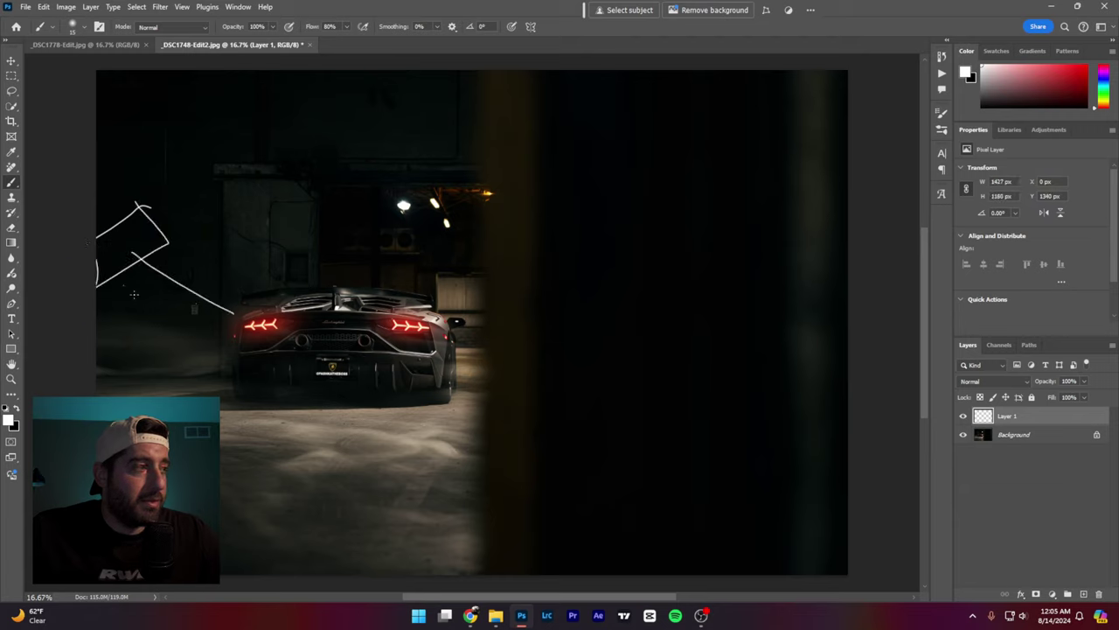
left_click_drag(123, 285, 234, 351)
key("ctrl+z")
key("ctrl+z")
key("ctrl+z")
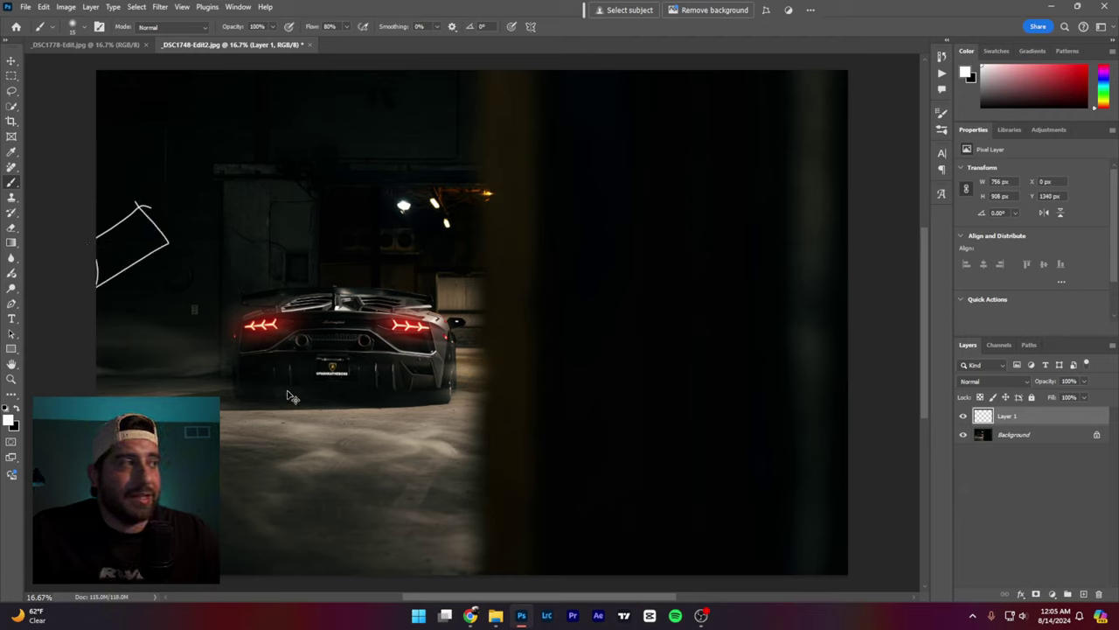
Step: Scribble an overhead light with two lines down to the car and a loop over the rear wing, and undo them
mouse_move(691, 92)
left_mouse_down()
mouse_move(709, 81)
mouse_move(709, 98)
mouse_move(721, 87)
mouse_move(378, 304)
left_mouse_up()
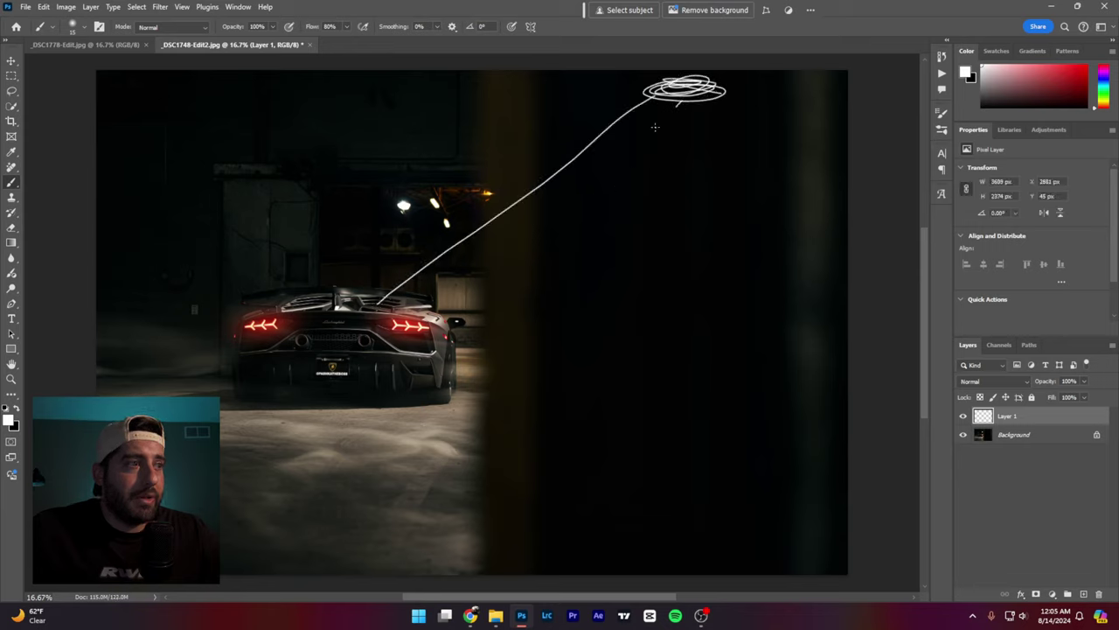
left_click_drag(677, 101, 448, 348)
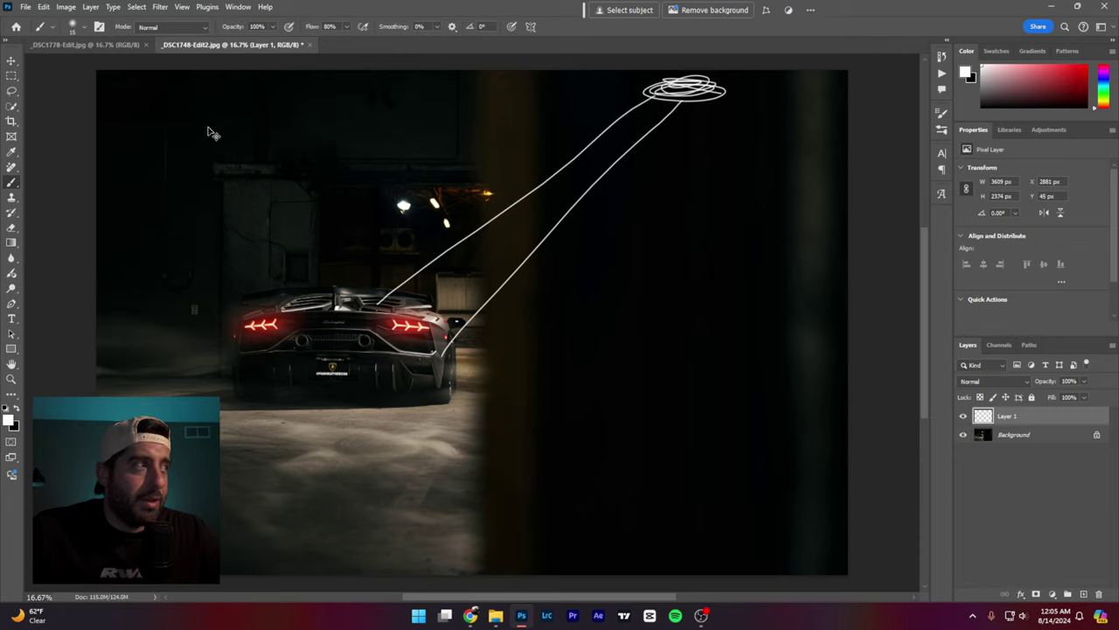
key("ctrl+z")
key("ctrl+z")
key("ctrl+z")
mouse_move(337, 278)
left_mouse_down()
mouse_move(325, 280)
mouse_move(411, 276)
mouse_move(288, 280)
left_mouse_up()
key("ctrl+z")
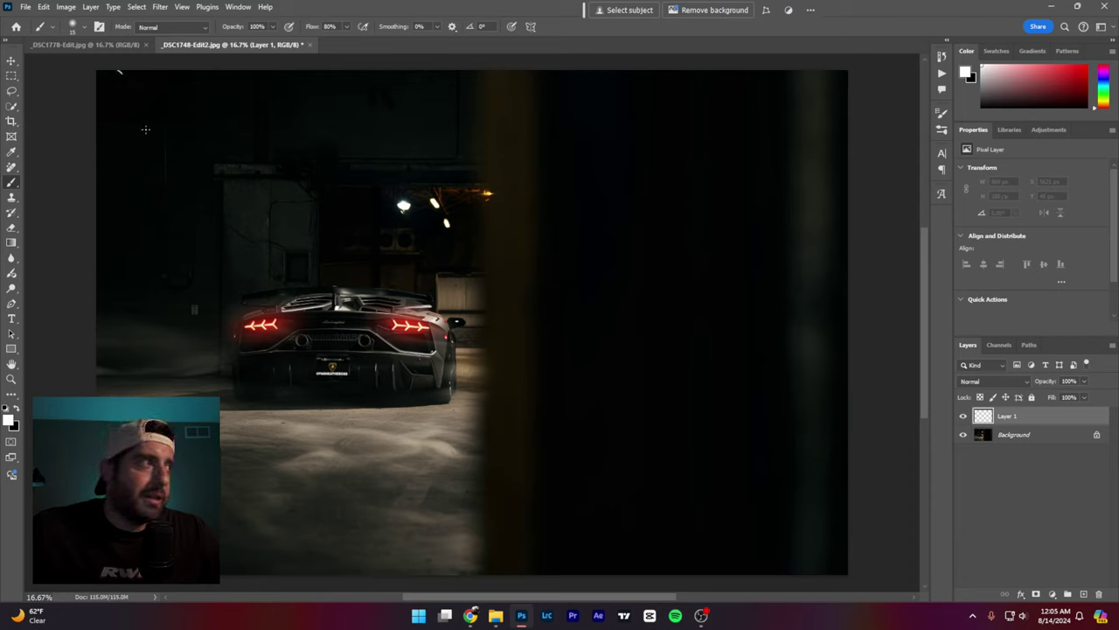
Step: Draw three light-ray lines from the photo's upper edge, and circle the hanging lamps behind the car with their spill
left_click_drag(120, 73, 179, 250)
left_click_drag(173, 70, 238, 187)
left_click_drag(237, 60, 351, 146)
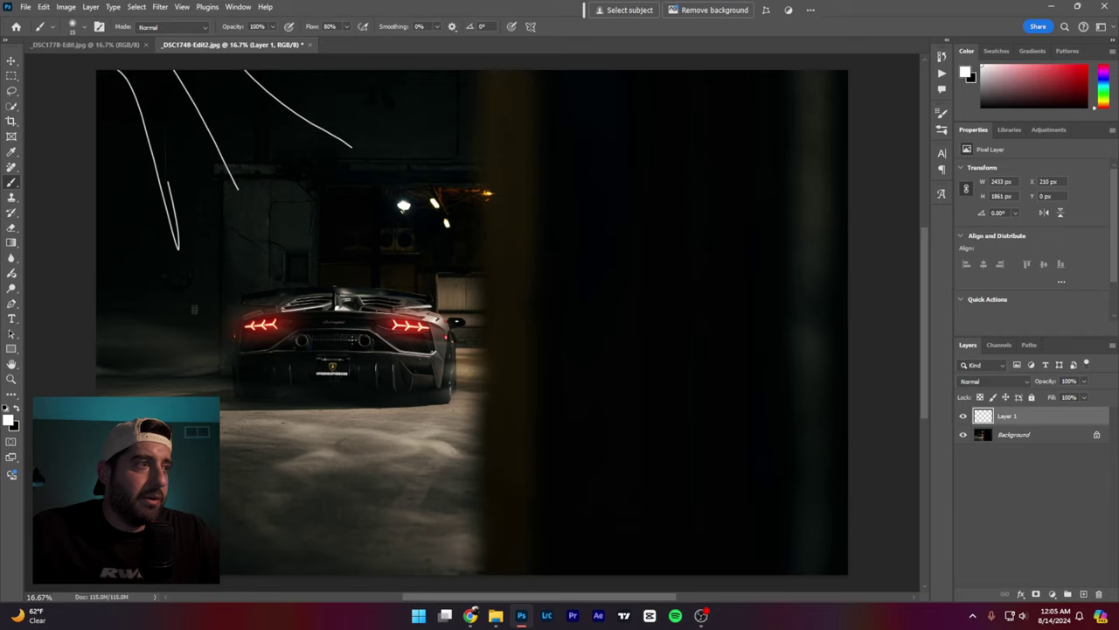
mouse_move(446, 202)
left_mouse_down()
mouse_move(422, 218)
mouse_move(481, 193)
left_mouse_up()
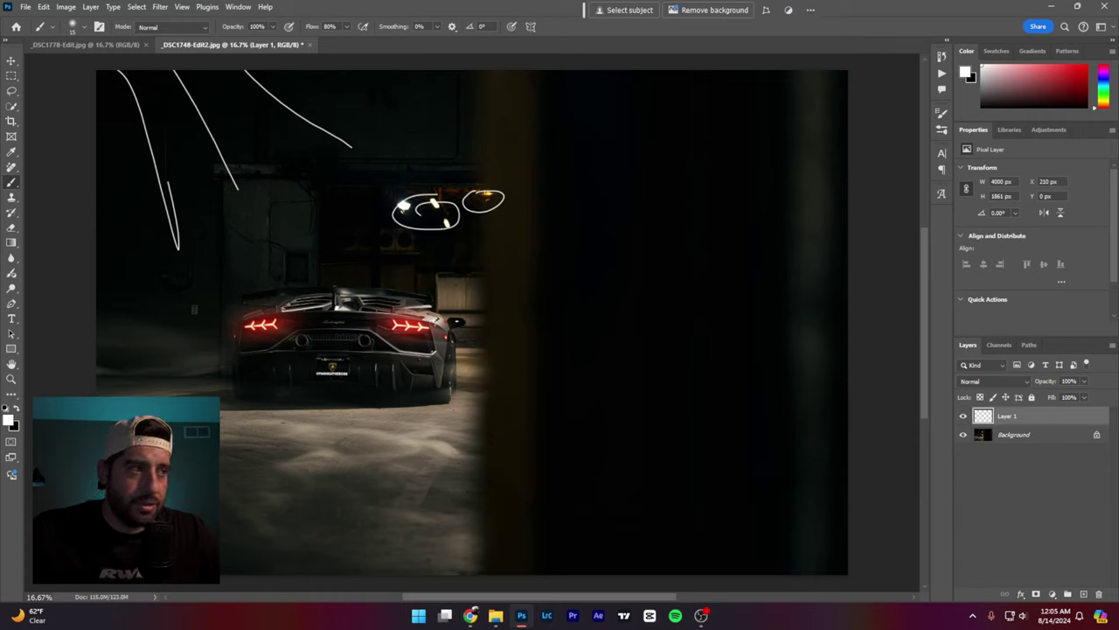
mouse_move(442, 227)
left_mouse_down()
mouse_move(490, 259)
mouse_move(463, 265)
mouse_move(458, 249)
mouse_move(486, 267)
left_mouse_up()
Step: Undo the light-ray lines and lamp circles on Layer 1
key("ctrl+z")
key("ctrl+z")
key("ctrl+z")
key("ctrl+z")
key("ctrl+z")
key("ctrl+z")
key("ctrl+z")
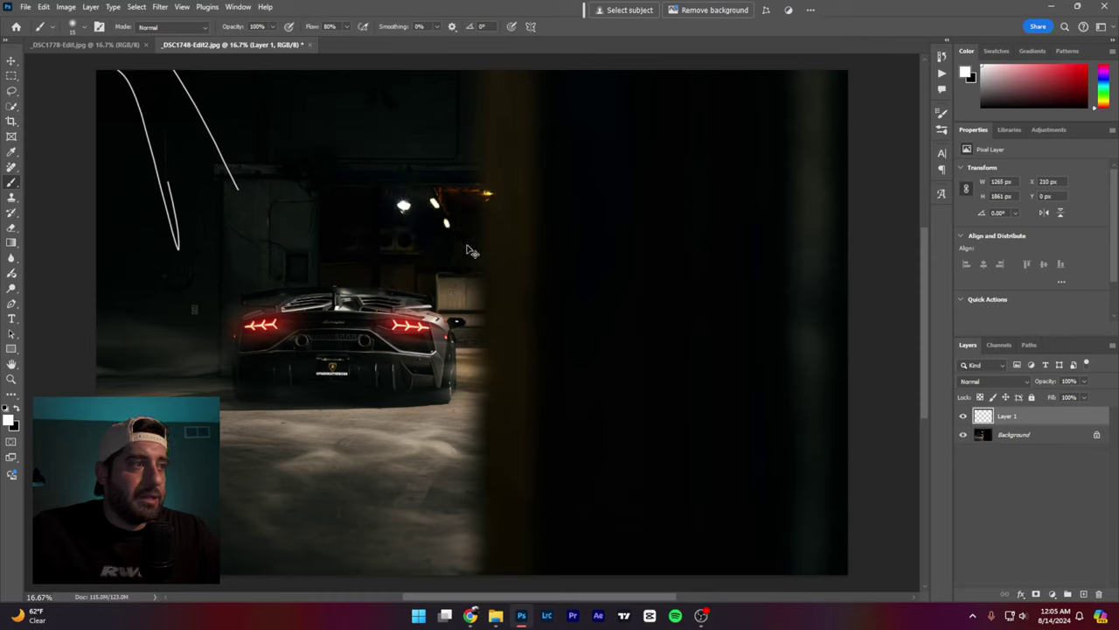
Step: Circle the background objects below the lamps, draw two light lines onto the car's rear, and undo the marks
mouse_move(418, 231)
left_mouse_down()
mouse_move(345, 255)
mouse_move(430, 229)
left_mouse_up()
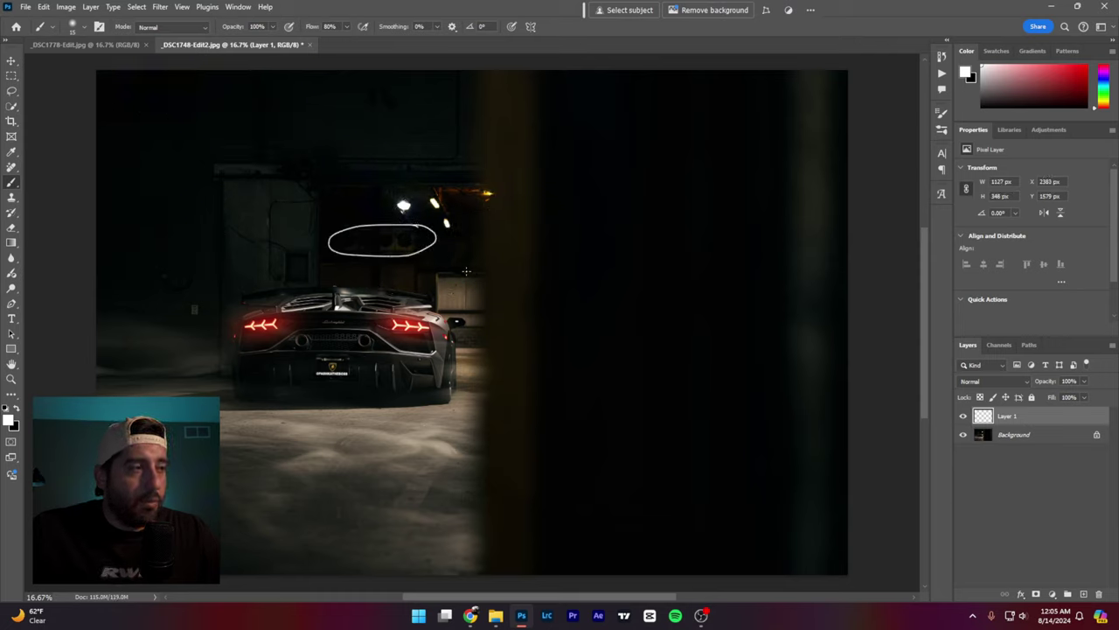
mouse_move(461, 273)
left_mouse_down()
mouse_move(484, 288)
mouse_move(432, 350)
left_mouse_up()
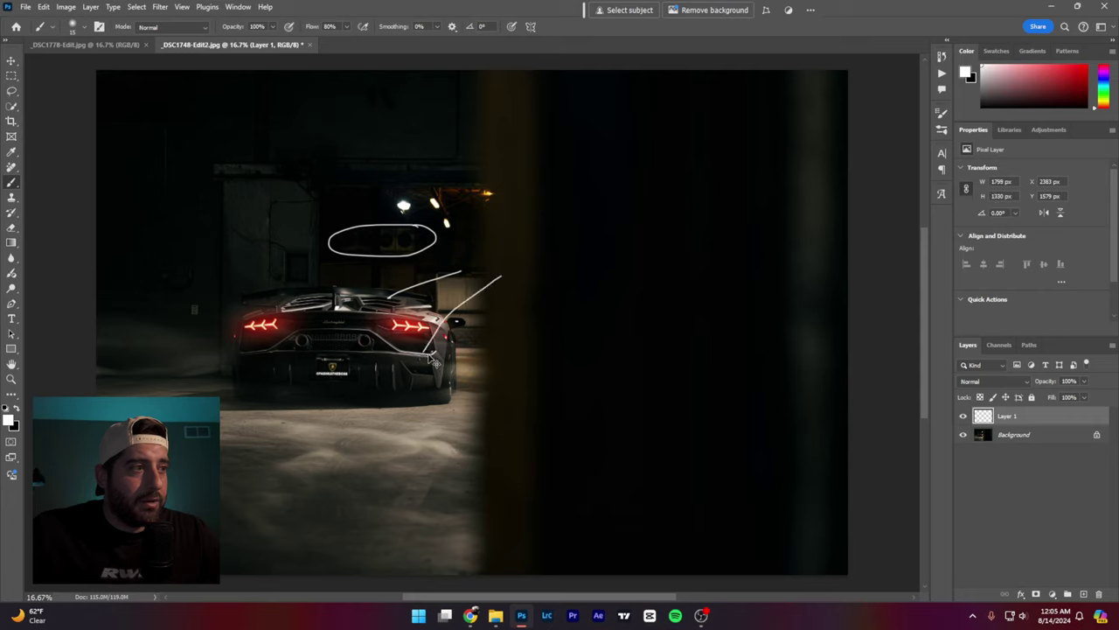
key("ctrl+z")
key("ctrl+z")
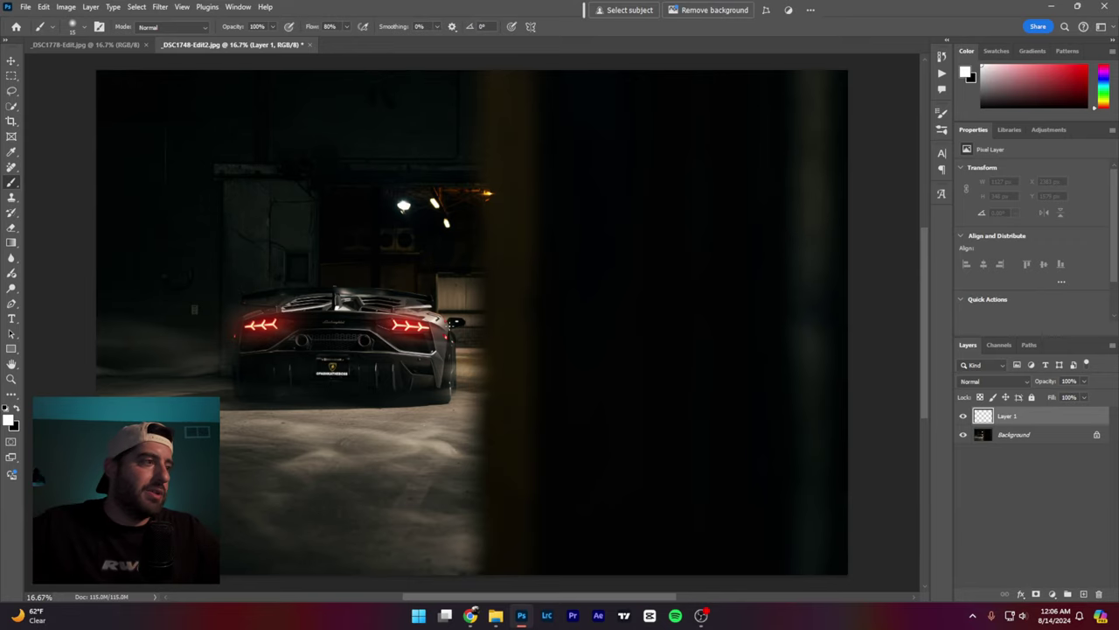
Step: Sketch a light source in the dark foreground with several direction lines onto the car's rear and roof
mouse_move(686, 197)
left_mouse_down()
mouse_move(748, 266)
mouse_move(662, 250)
mouse_move(742, 329)
left_mouse_up()
left_click_drag(675, 306, 763, 260)
left_click_drag(647, 263, 366, 354)
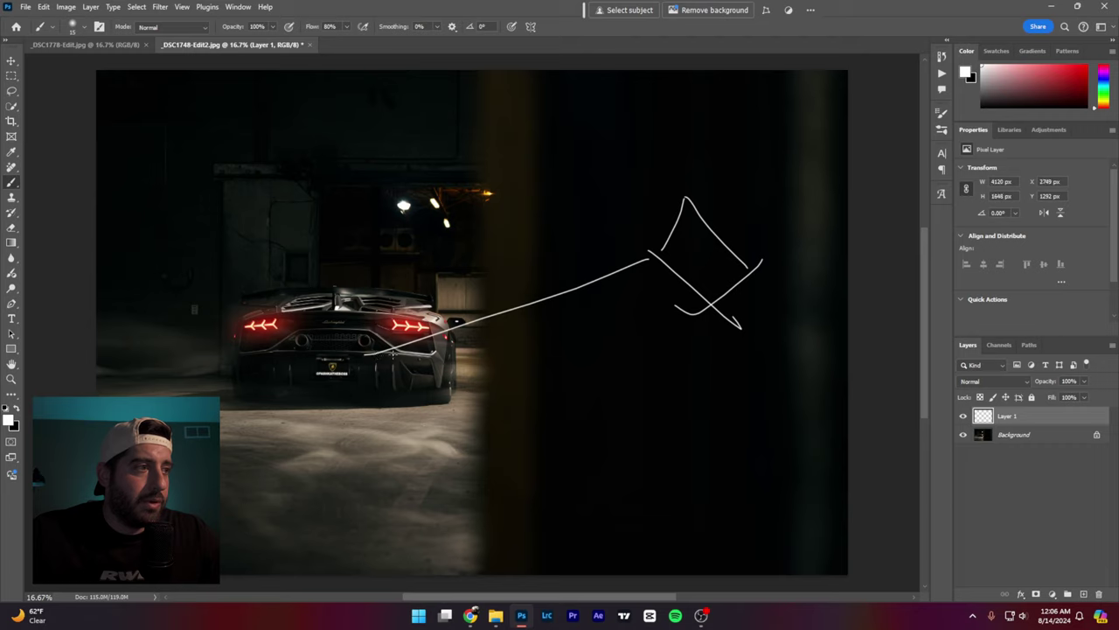
left_click_drag(640, 240, 332, 302)
left_click_drag(682, 286, 428, 348)
Step: Undo the light-source sketch and all its direction lines on Layer 1
key("ctrl+z")
key("ctrl+z")
key("ctrl+z")
key("ctrl+z")
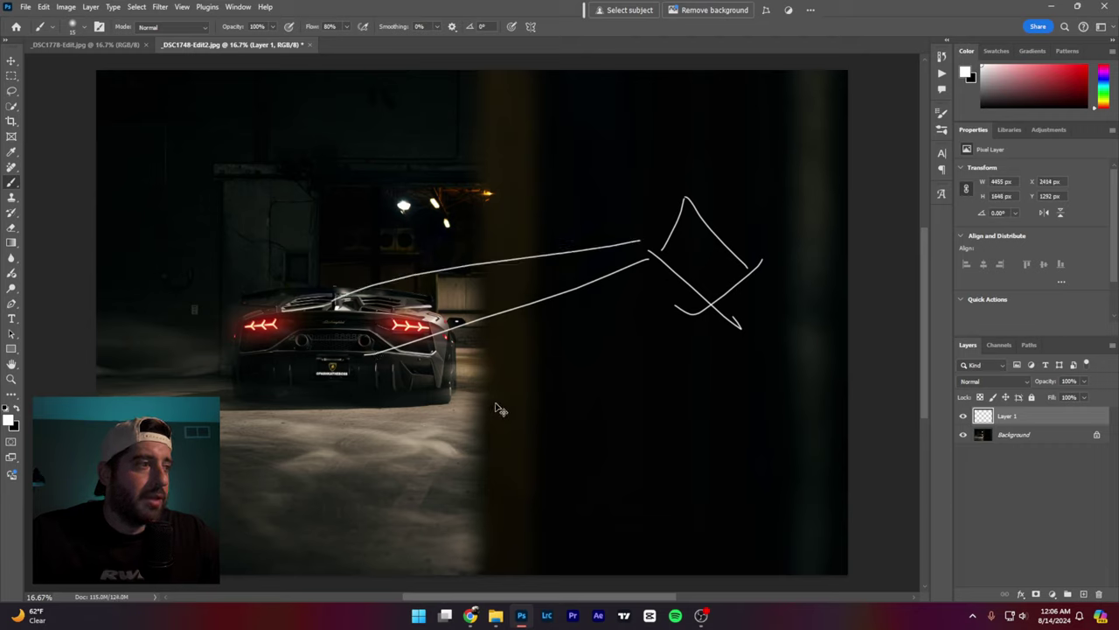
key("ctrl+z")
key("ctrl+z")
key("ctrl+z")
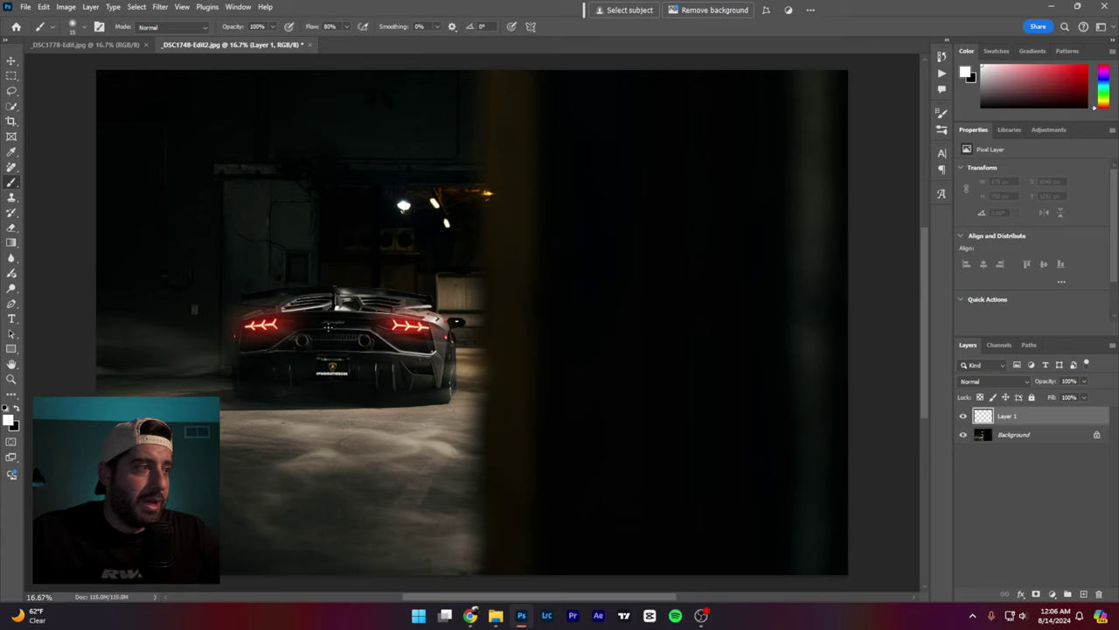
Step: Sketch light-direction lines across the car's rear and roof, and loop repeatedly around the taillight on the driver's side of the rear
left_click_drag(391, 249, 313, 306)
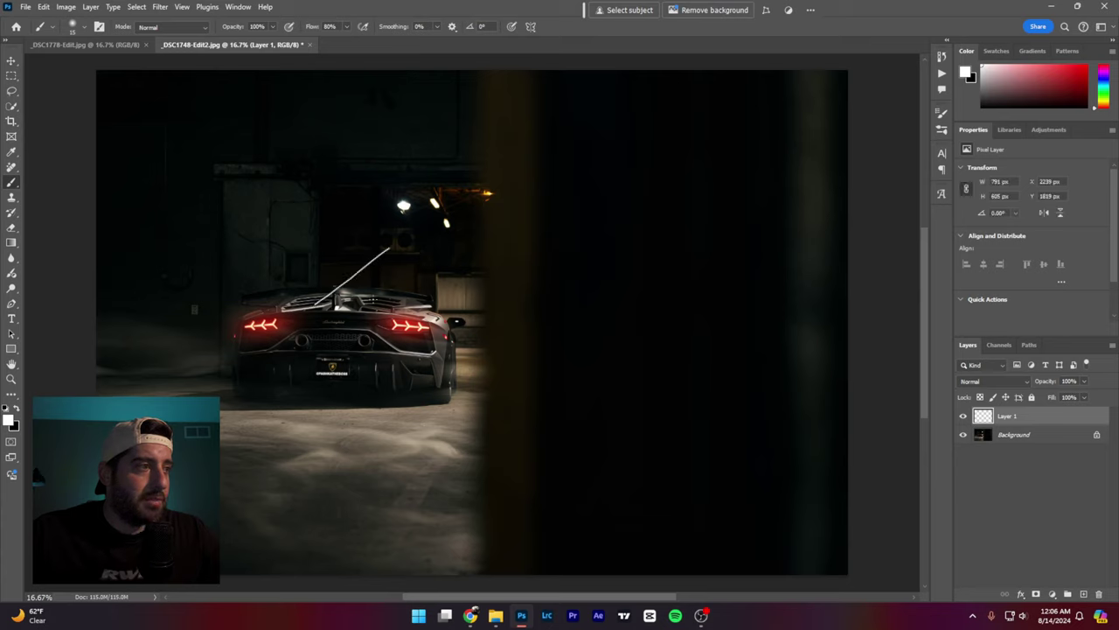
mouse_move(483, 273)
left_mouse_down()
mouse_move(423, 319)
mouse_move(438, 342)
mouse_move(431, 352)
mouse_move(375, 365)
left_mouse_up()
mouse_move(402, 318)
left_mouse_down()
mouse_move(325, 349)
mouse_move(340, 320)
mouse_move(249, 374)
left_mouse_up()
mouse_move(292, 318)
left_mouse_down()
mouse_move(237, 341)
mouse_move(270, 376)
mouse_move(306, 358)
mouse_move(262, 310)
mouse_move(254, 350)
left_mouse_up()
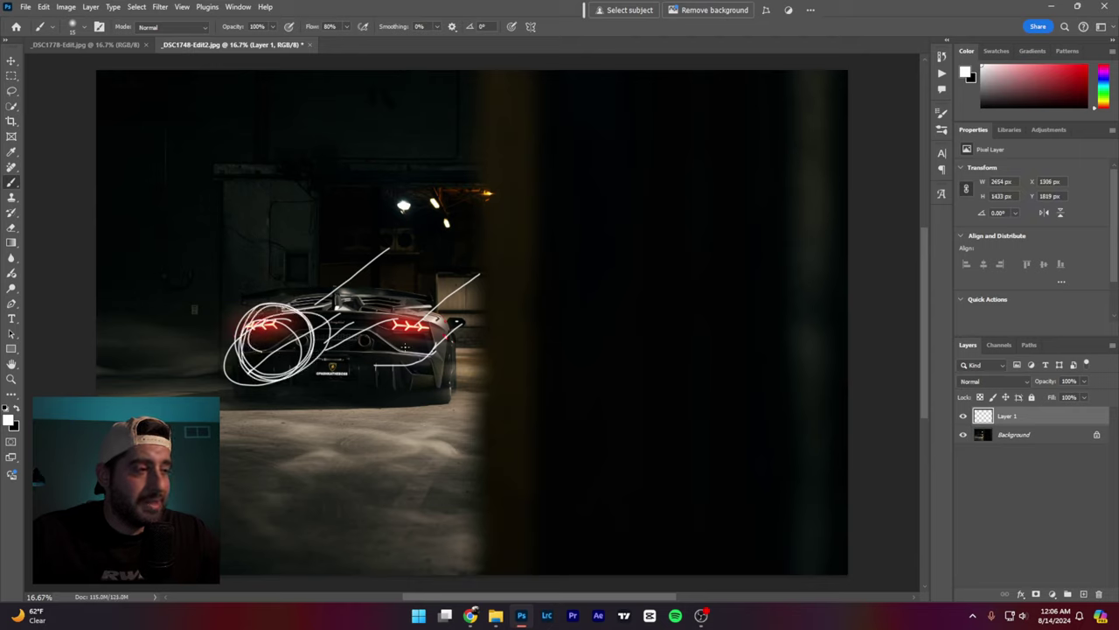
Step: Undo all the sketched marks on the rear-view photo and close _DSC1748-Edit2.jpg without saving
key("ctrl+z")
key("ctrl+z")
key("ctrl+z")
key("ctrl+z")
key("ctrl+z")
key("ctrl+z")
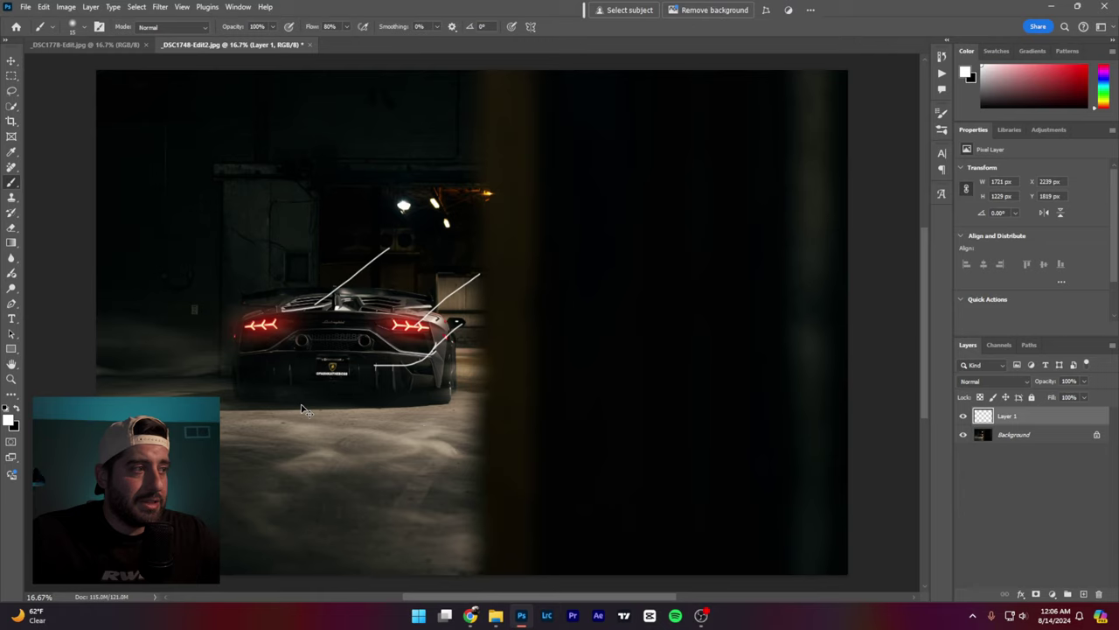
key("ctrl+z")
key("ctrl+z")
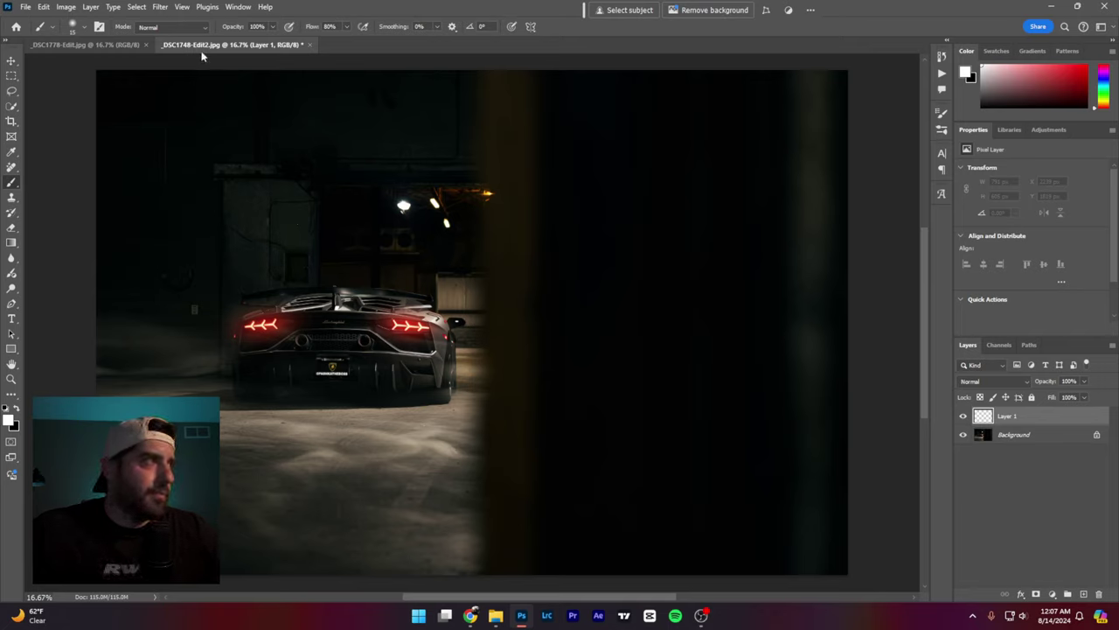
left_click(311, 43)
left_click(554, 227)
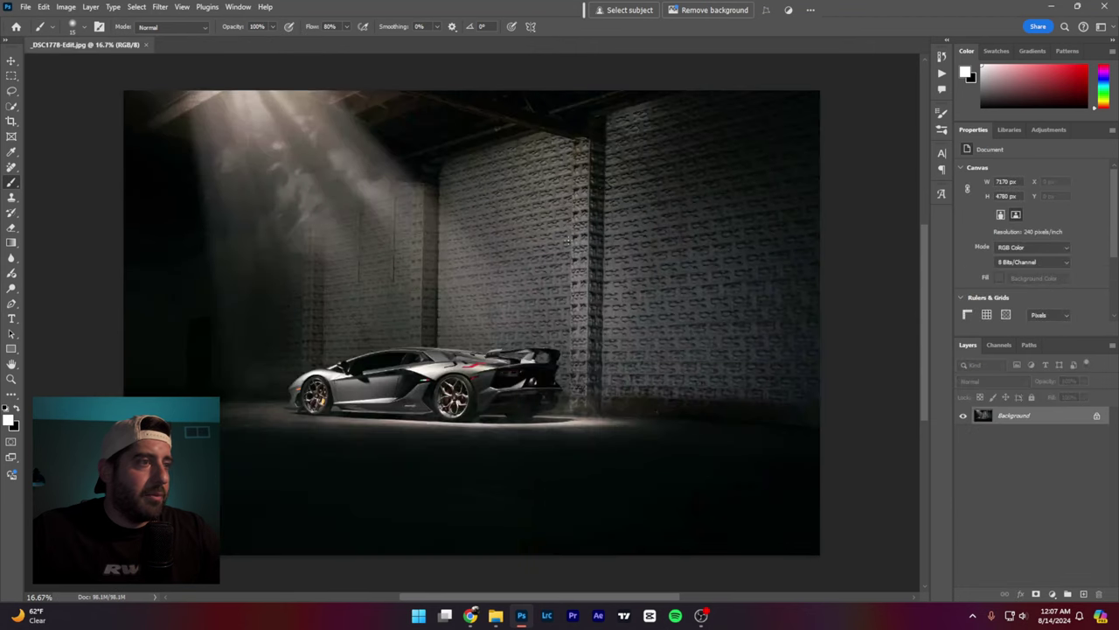
Step: Sketch the overhead beam's two edges, a squiggle on the brick wall, and light-source marks behind the car and at the wall's far end
left_click_drag(189, 95, 202, 292)
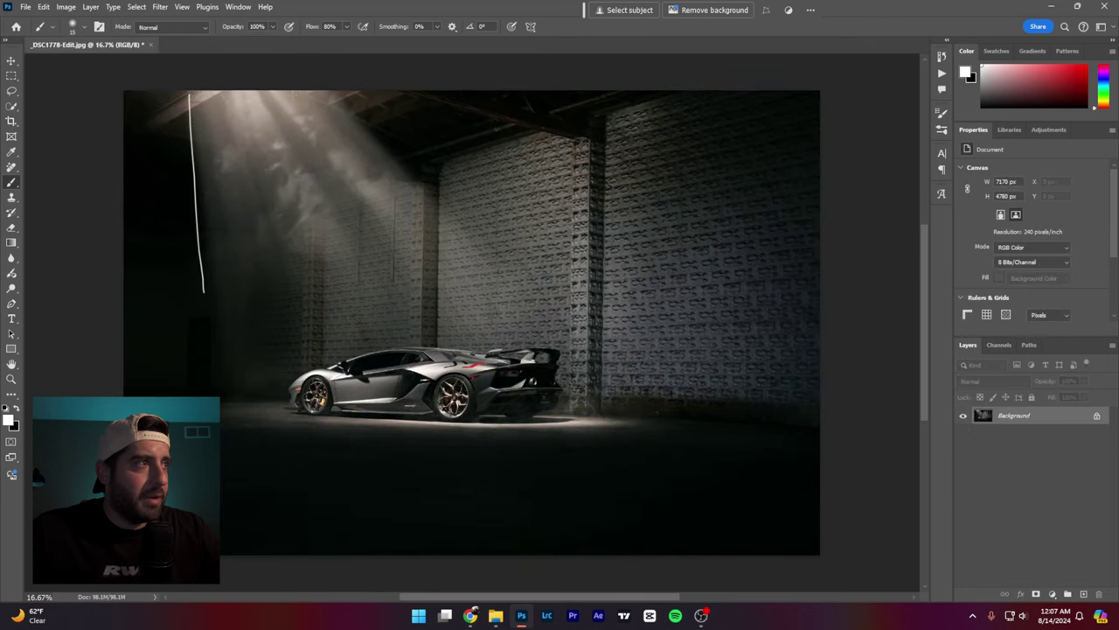
left_click_drag(322, 90, 502, 346)
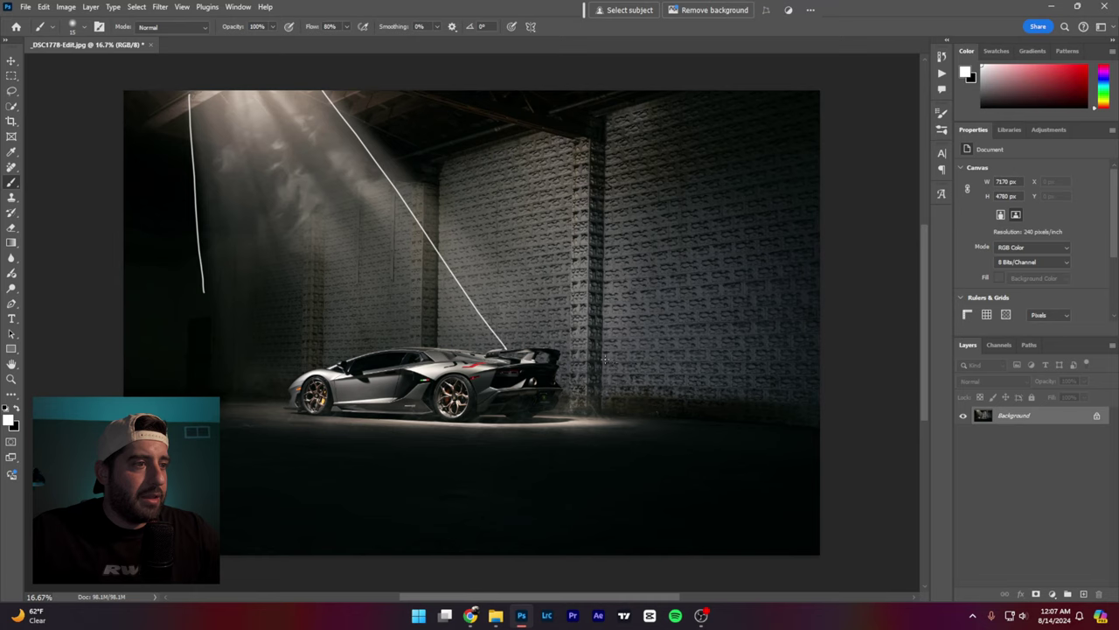
mouse_move(688, 242)
left_mouse_down()
mouse_move(656, 280)
mouse_move(696, 313)
mouse_move(769, 316)
mouse_move(681, 279)
left_mouse_up()
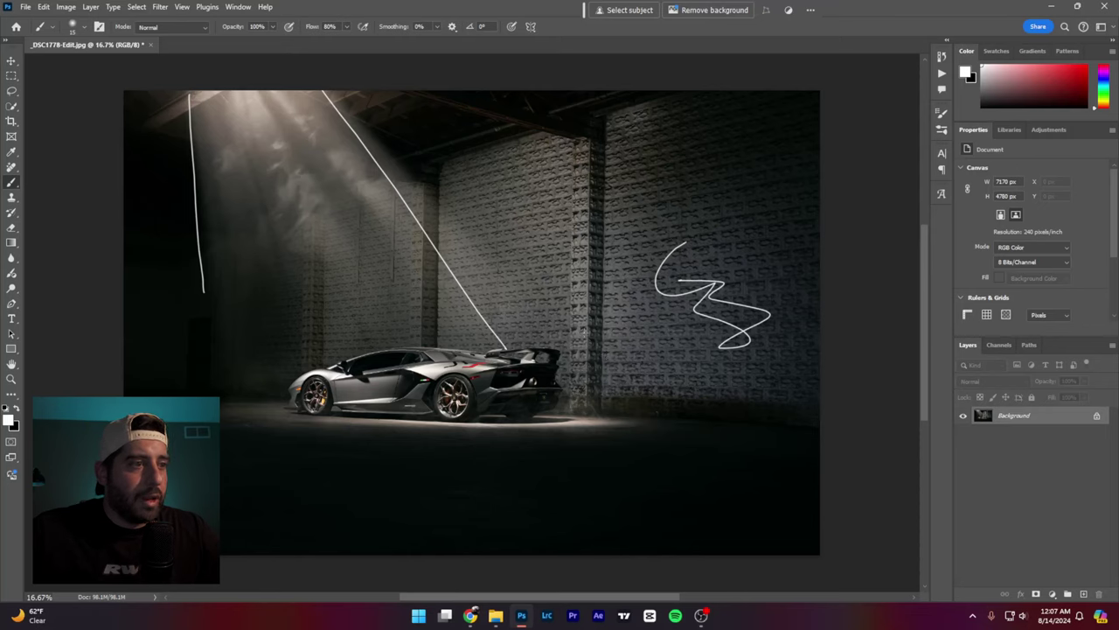
mouse_move(592, 348)
left_mouse_down()
mouse_move(571, 379)
mouse_move(575, 369)
mouse_move(486, 386)
left_mouse_up()
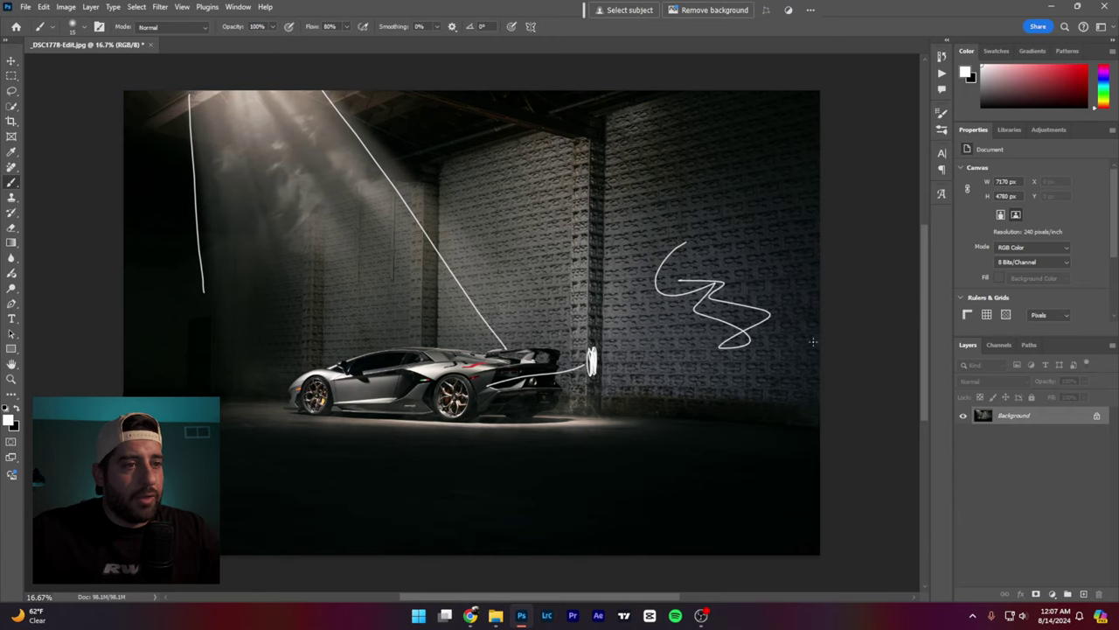
left_click_drag(813, 351, 799, 358)
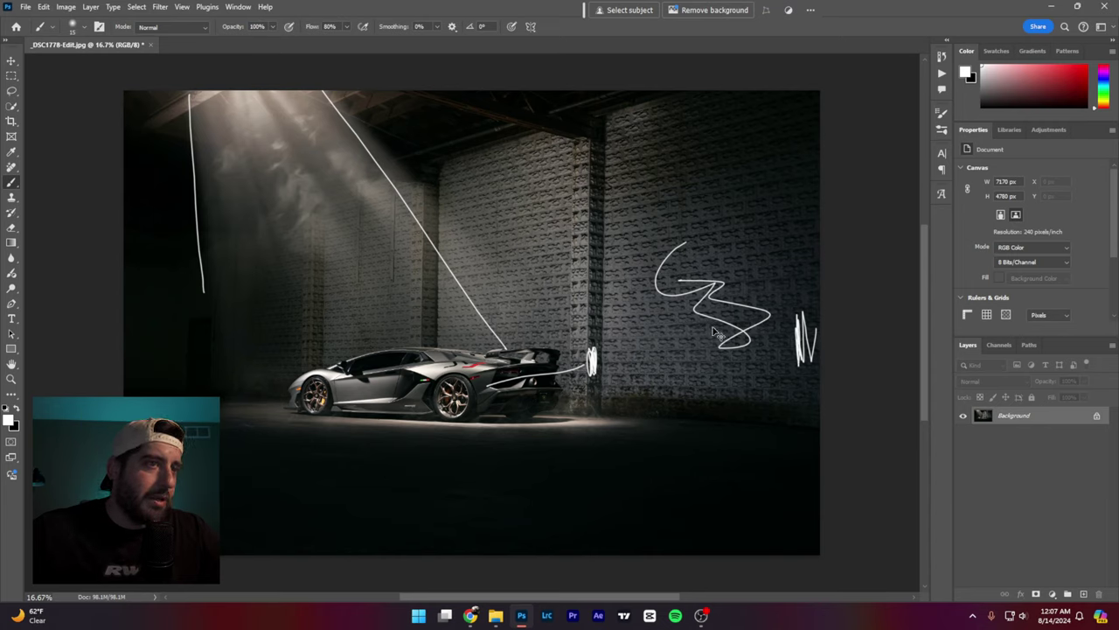
Step: Undo the beam edges, wall squiggle and light-source marks on the side-view photo
key("ctrl+z")
key("ctrl+z")
key("ctrl+z")
key("ctrl+z")
key("ctrl+z")
key("ctrl+z")
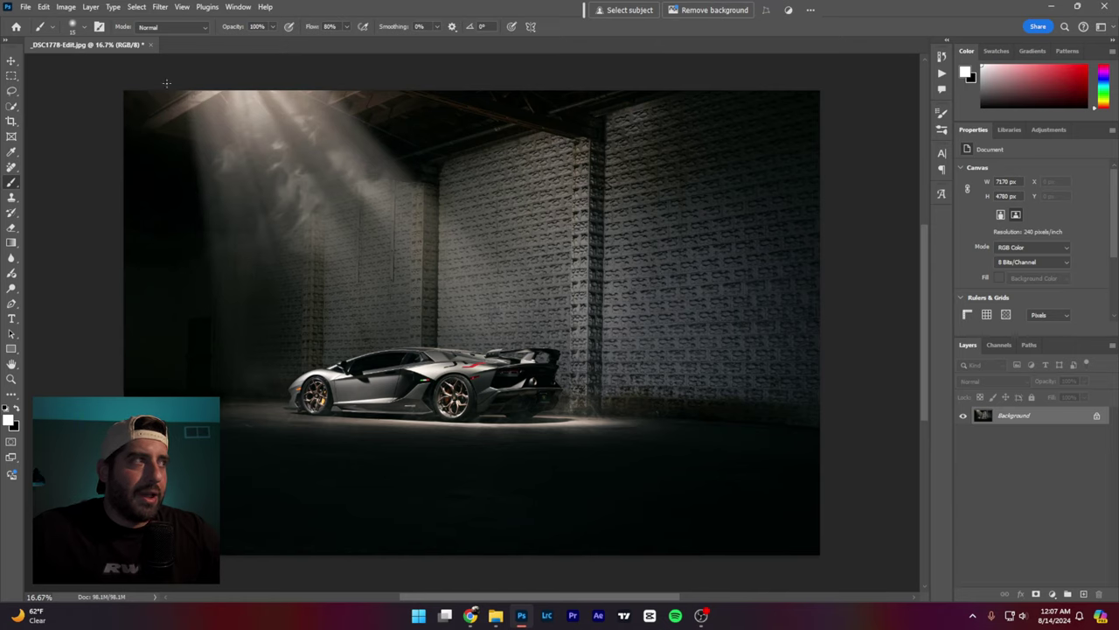
Step: Sketch the overhead light rays falling toward the car and outline the pool of light on the floor beneath it
mouse_move(186, 94)
left_mouse_down()
mouse_move(192, 129)
mouse_move(241, 398)
left_mouse_up()
mouse_move(333, 91)
left_mouse_down()
mouse_move(541, 358)
mouse_move(250, 376)
left_mouse_up()
left_click_drag(211, 91, 266, 320)
mouse_move(271, 107)
left_mouse_down()
mouse_move(315, 182)
mouse_move(363, 320)
left_mouse_up()
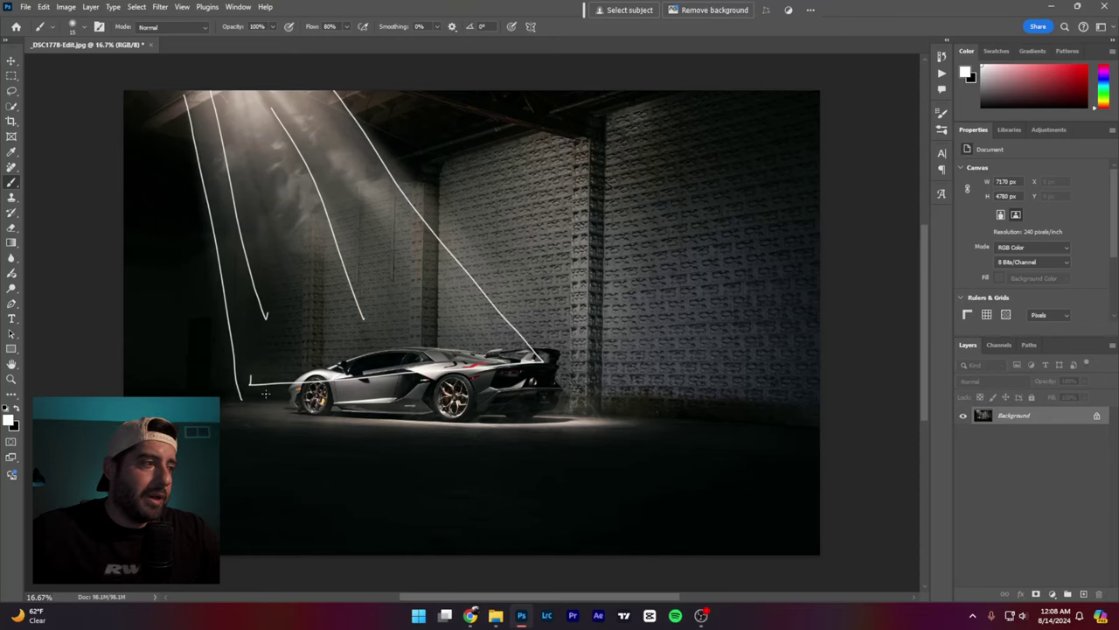
mouse_move(234, 397)
left_mouse_down()
mouse_move(226, 428)
mouse_move(615, 438)
mouse_move(593, 400)
mouse_move(243, 398)
left_mouse_up()
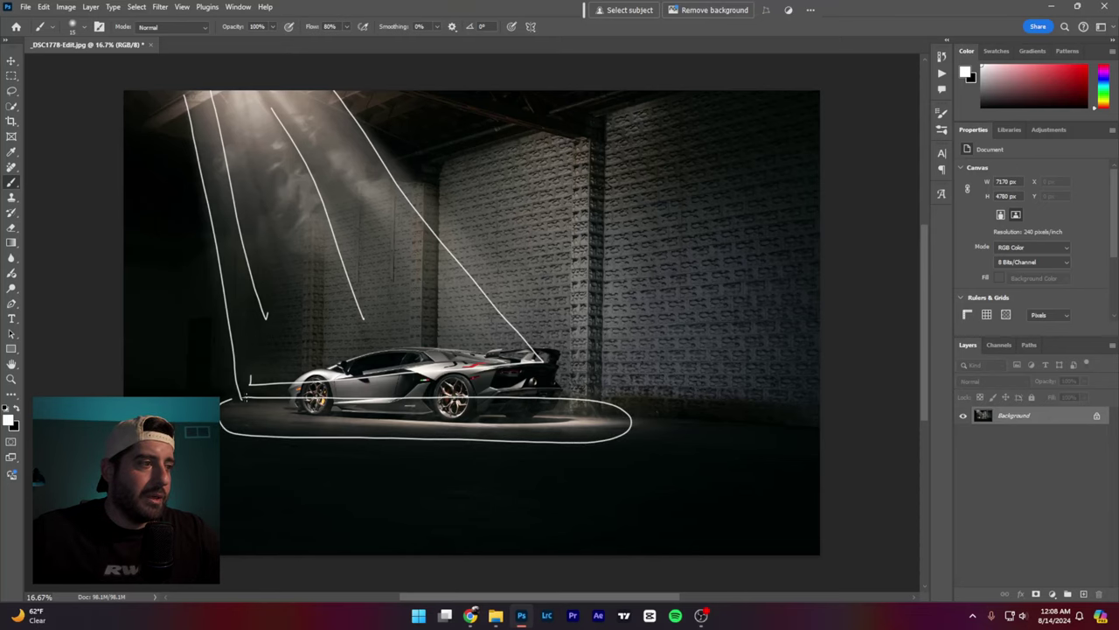
Step: Undo the light-ray lines and the floor outline, including the briefly restored first ray
key("ctrl+z")
key("ctrl+z")
key("ctrl+z")
key("ctrl+z")
key("ctrl+z")
key("ctrl+z")
key("ctrl+z")
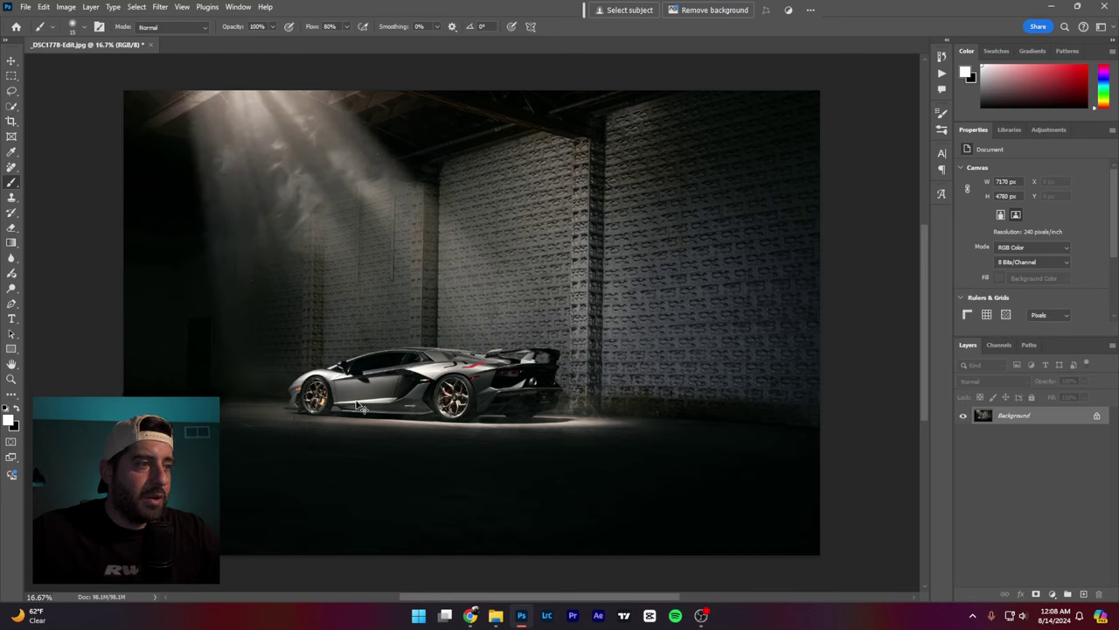
key("ctrl+shift+z")
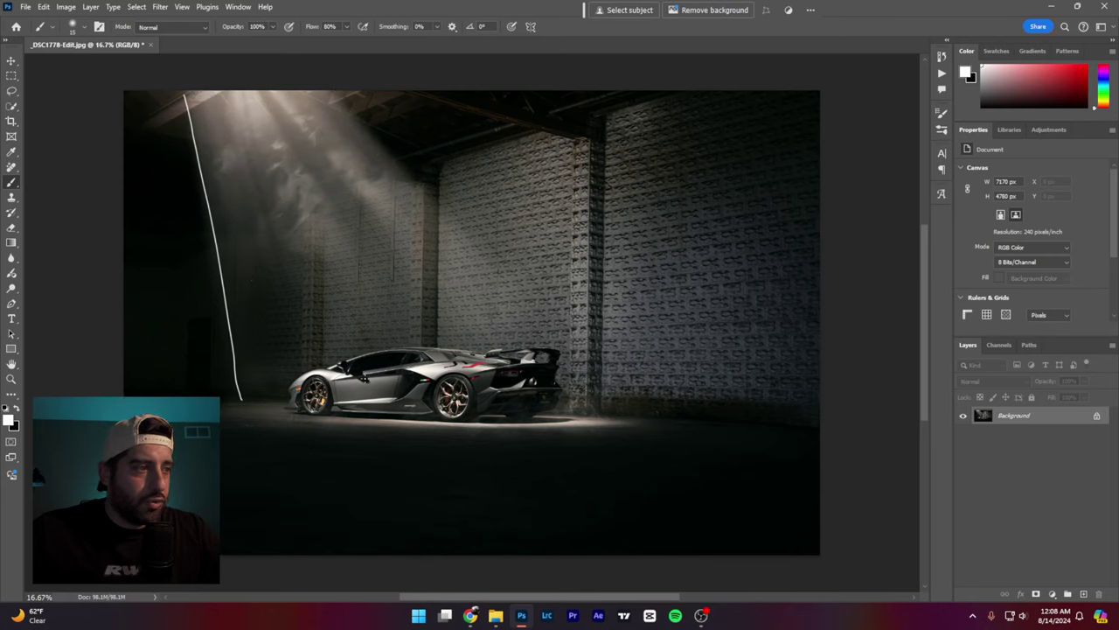
key("ctrl+z")
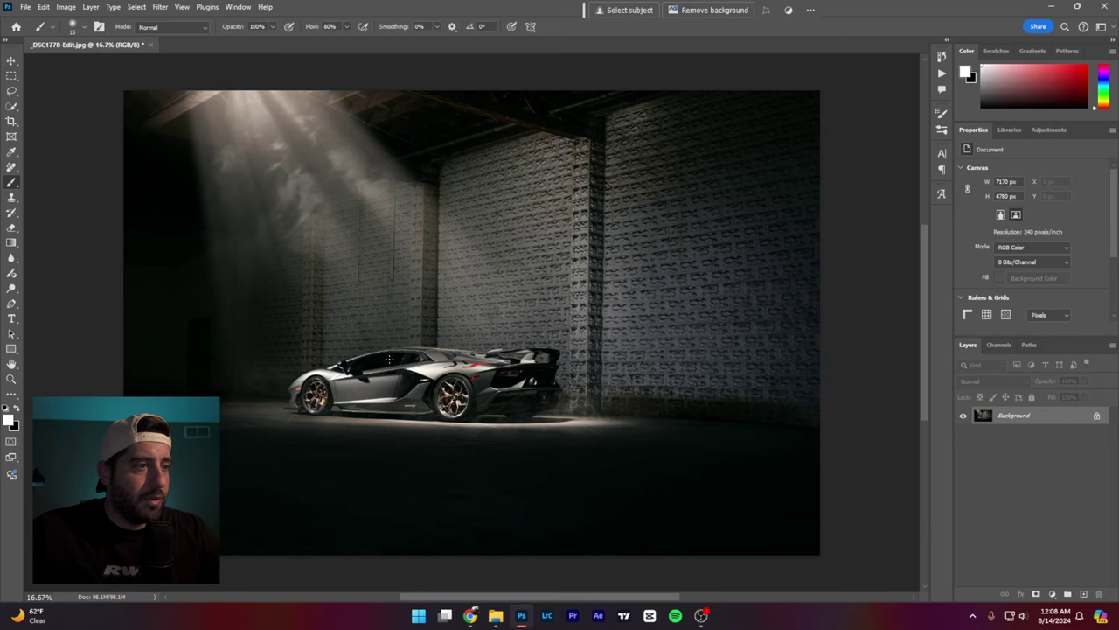
Step: Mark the light streak on the car's side, circle the rear wheel, and trace the floor along the car, undoing each mark
mouse_move(459, 354)
left_mouse_down()
mouse_move(407, 404)
mouse_move(465, 344)
mouse_move(401, 411)
left_mouse_up()
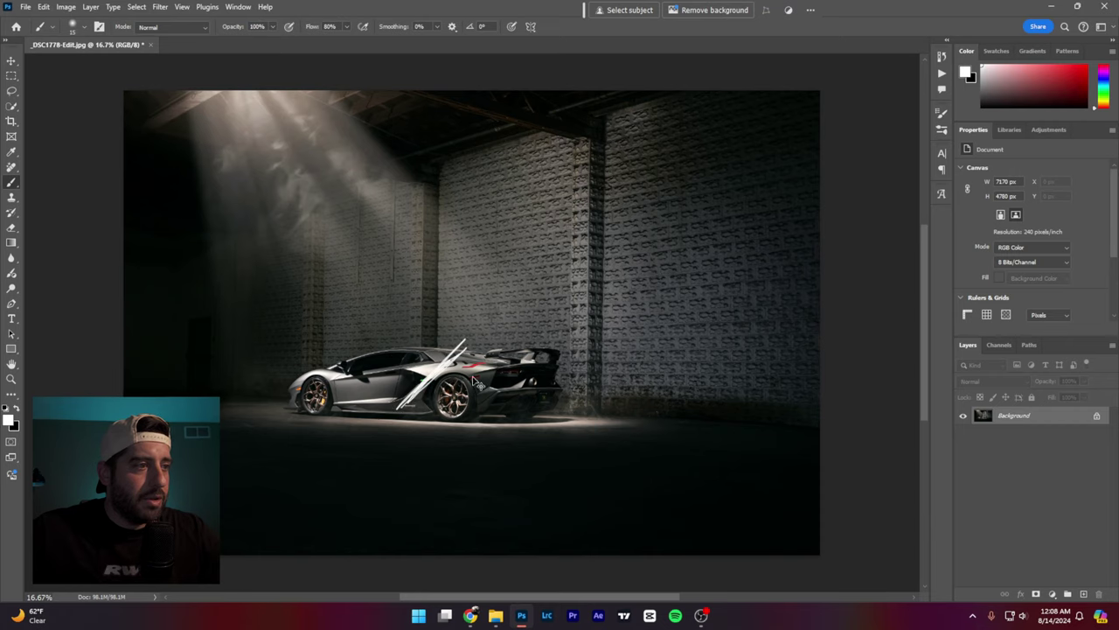
key("ctrl+z")
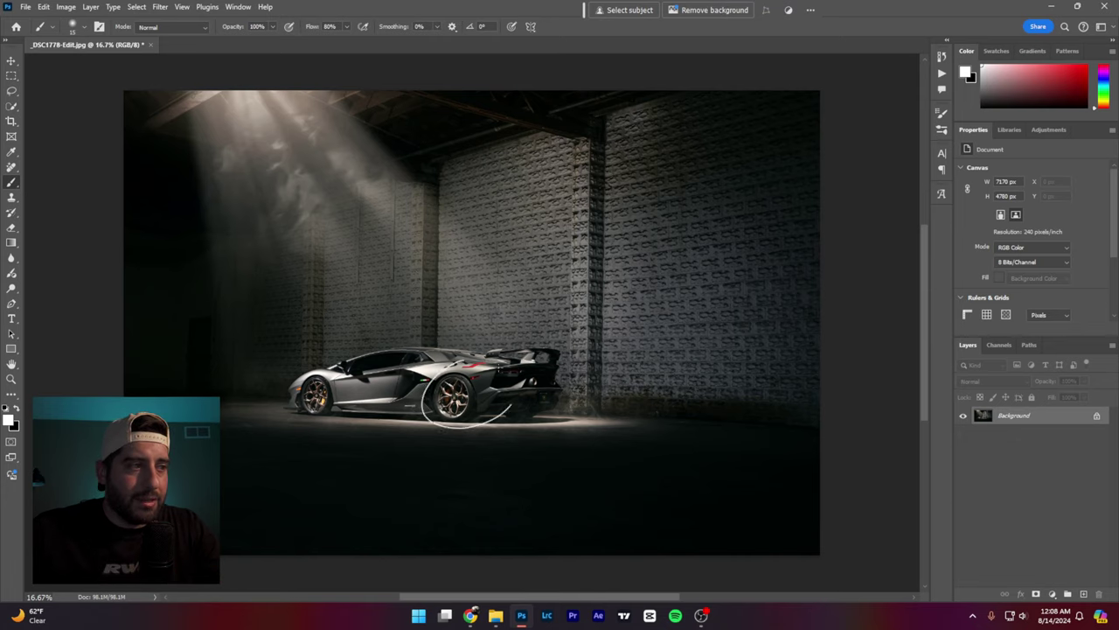
mouse_move(511, 406)
left_mouse_down()
mouse_move(455, 378)
mouse_move(481, 393)
left_mouse_up()
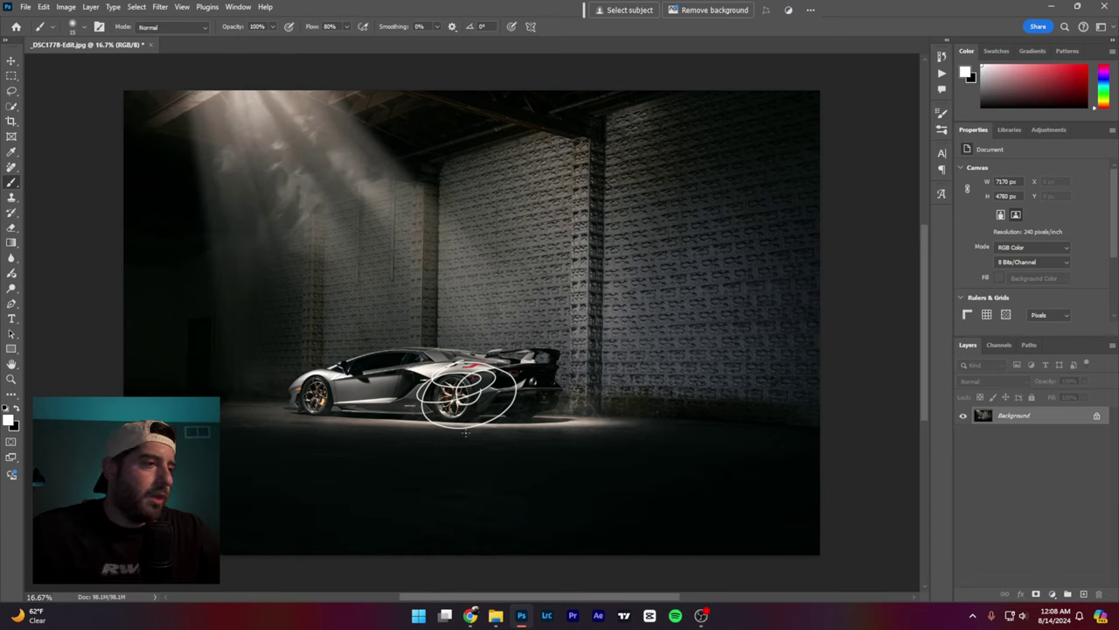
key("ctrl+z")
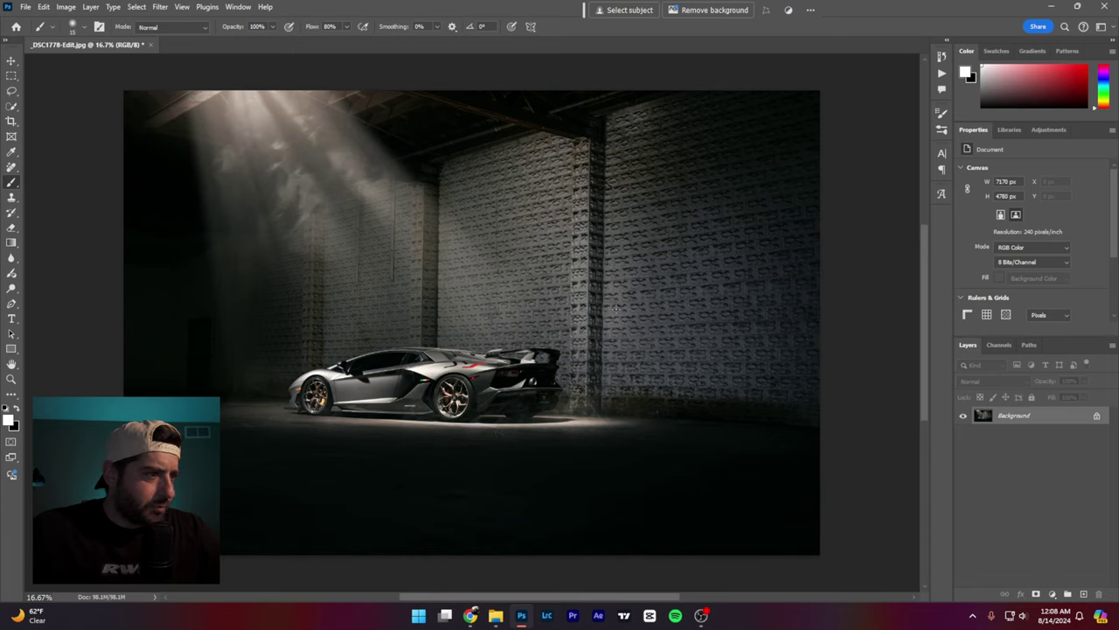
mouse_move(267, 400)
left_mouse_down()
mouse_move(507, 410)
mouse_move(585, 427)
mouse_move(601, 400)
left_mouse_up()
key("ctrl+z")
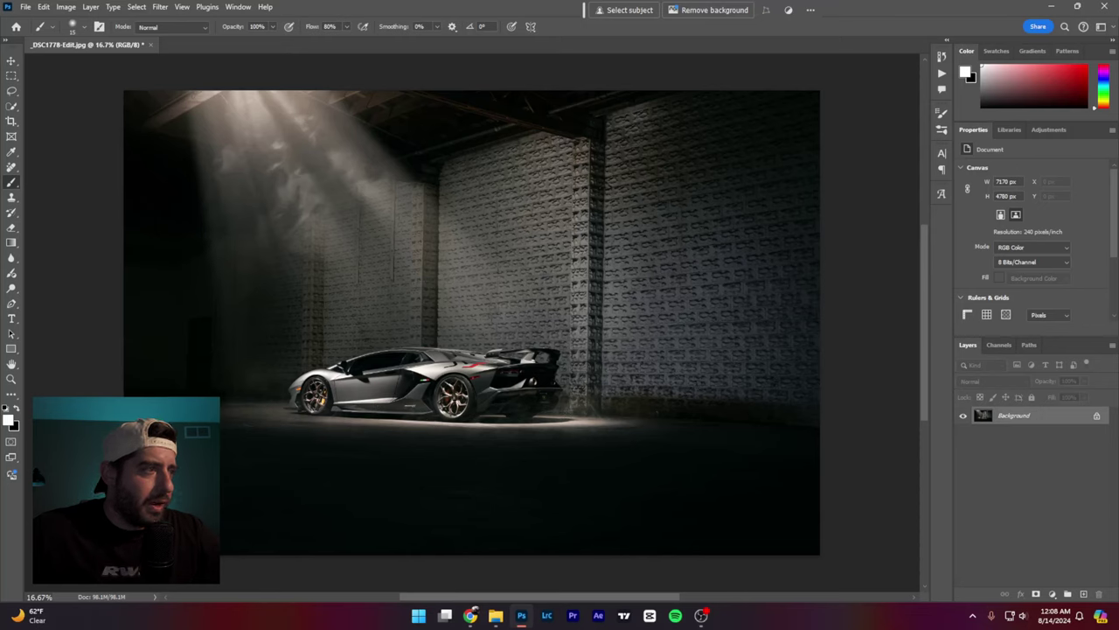
Step: Circle the smoke in the light beam, the brick wall behind the car, and the car body, undoing all the circles
mouse_move(320, 129)
left_mouse_down()
mouse_move(336, 227)
mouse_move(320, 89)
left_mouse_up()
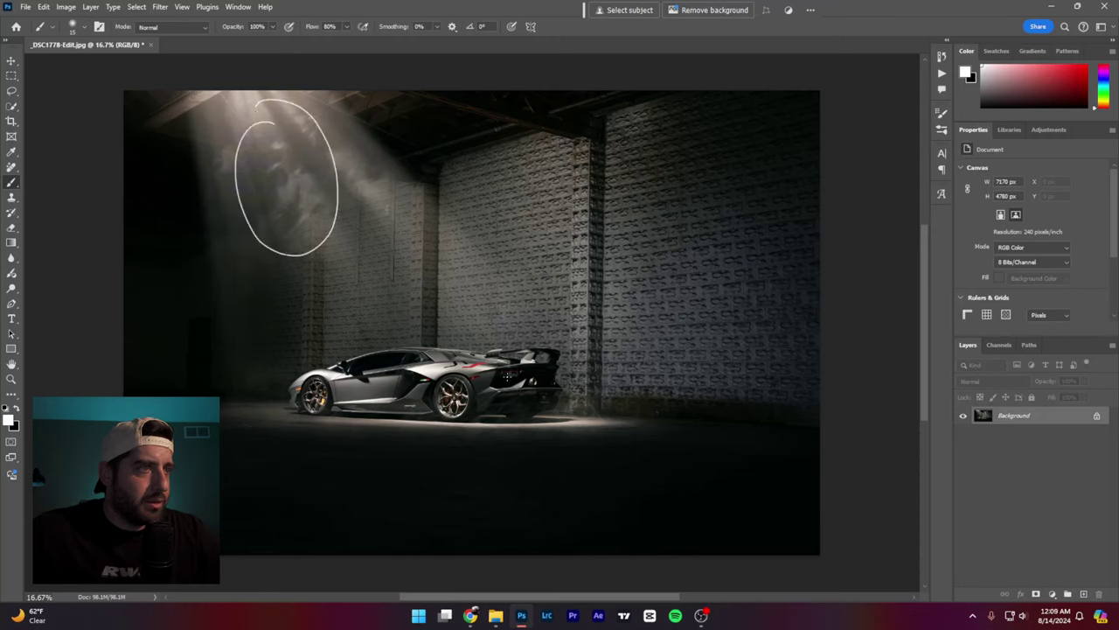
key("ctrl+z")
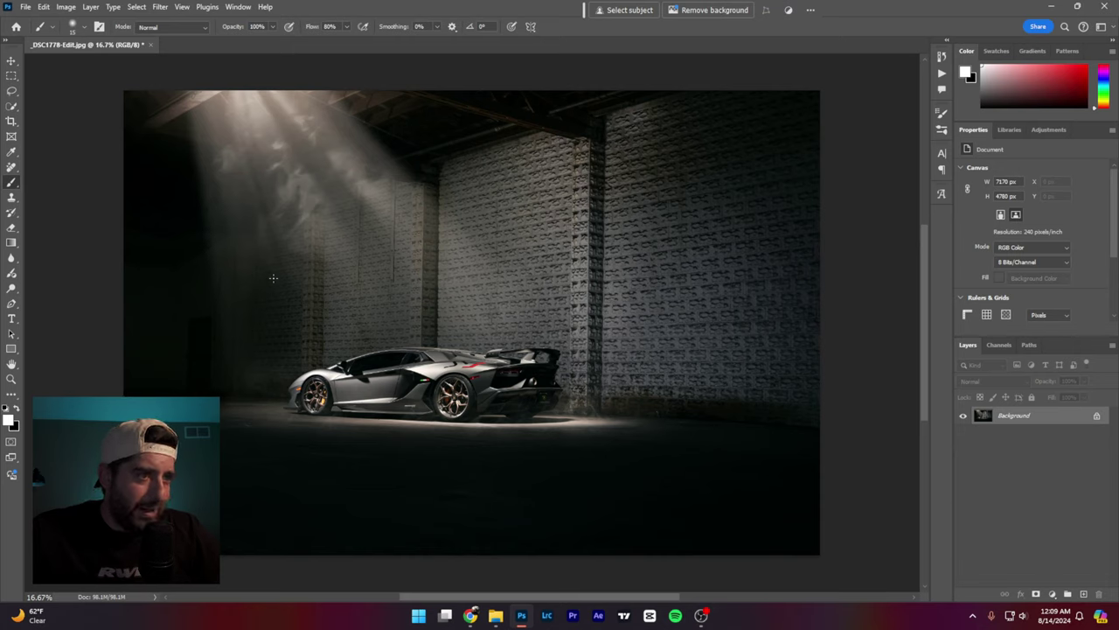
mouse_move(639, 169)
left_mouse_down()
mouse_move(507, 262)
mouse_move(736, 187)
mouse_move(551, 214)
left_mouse_up()
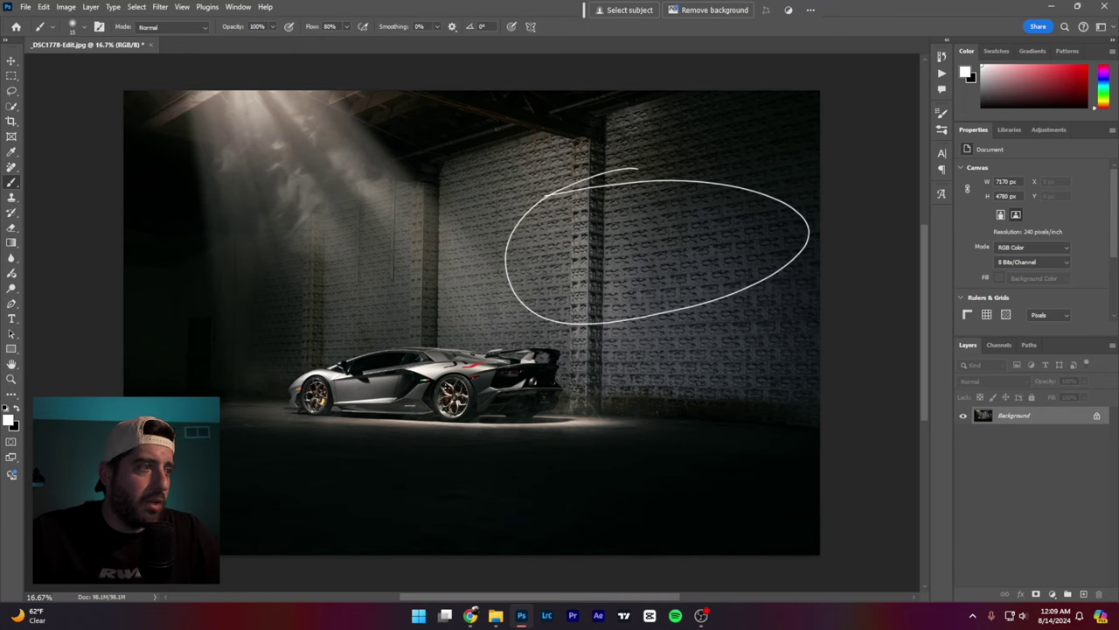
mouse_move(447, 347)
left_mouse_down()
mouse_move(394, 418)
mouse_move(442, 359)
left_mouse_up()
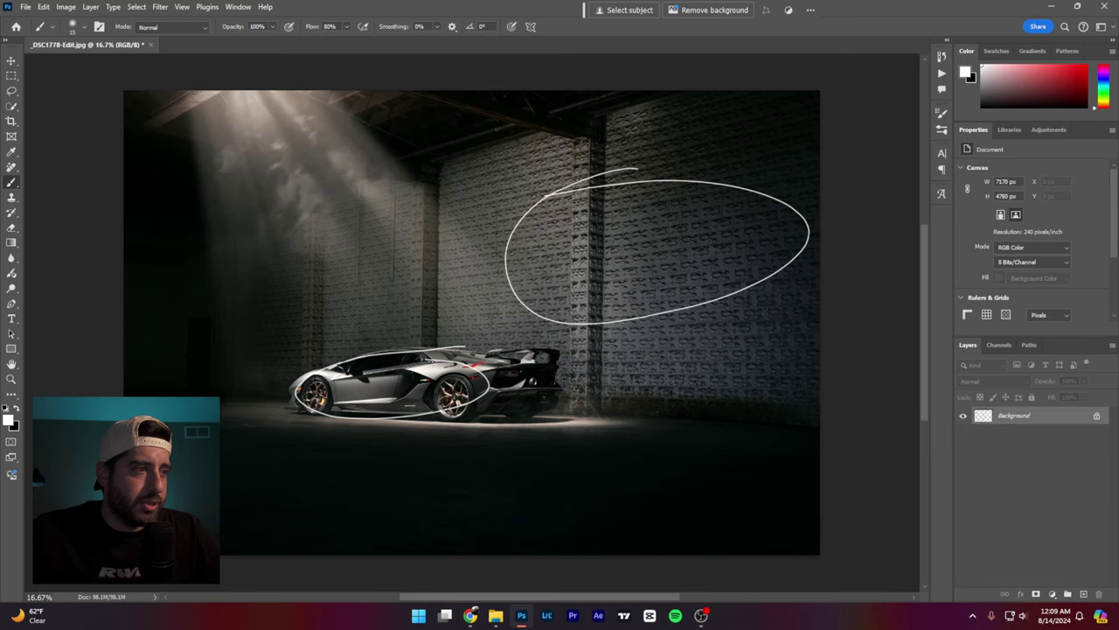
key("ctrl+z")
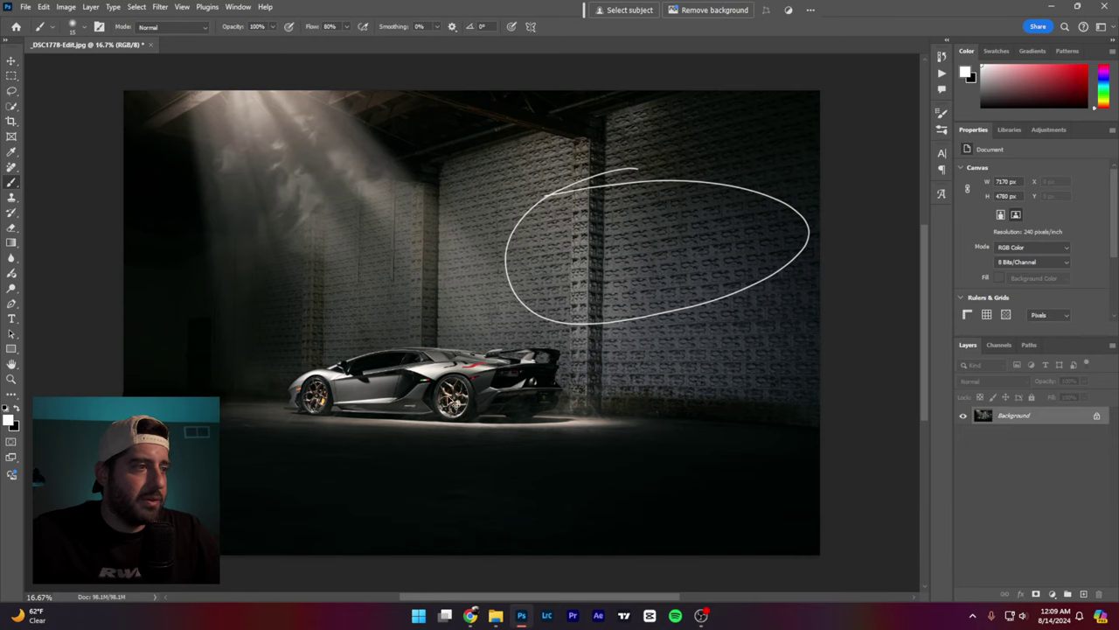
key("ctrl+z")
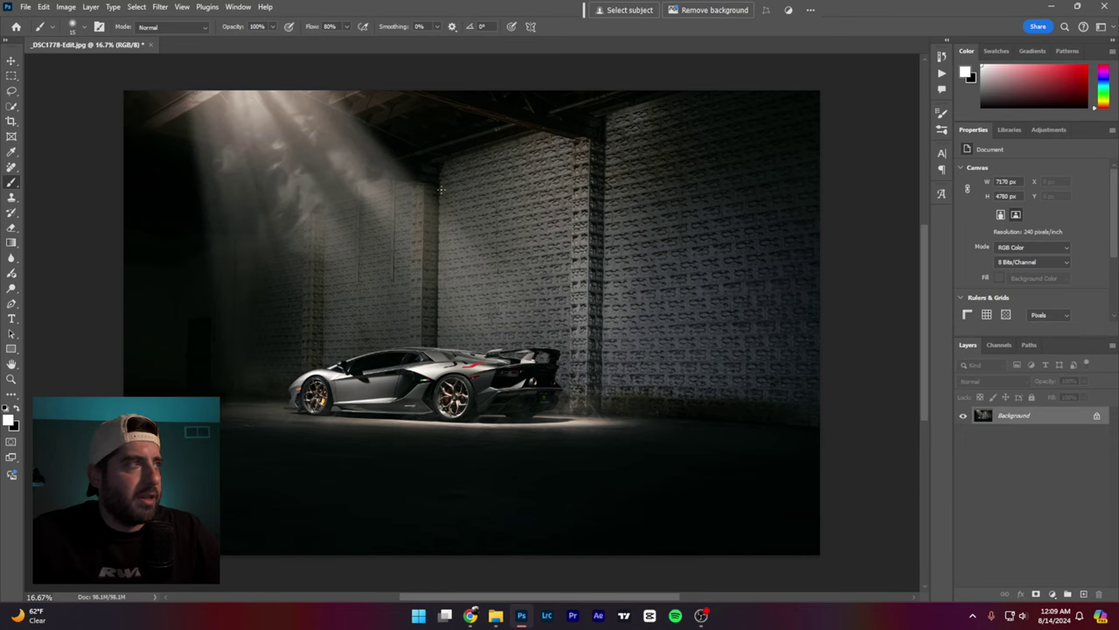
Step: Close _DSC1778-Edit.jpg without saving and open _DSC1919-Edit2.psd through File Explorer
left_click(150, 44)
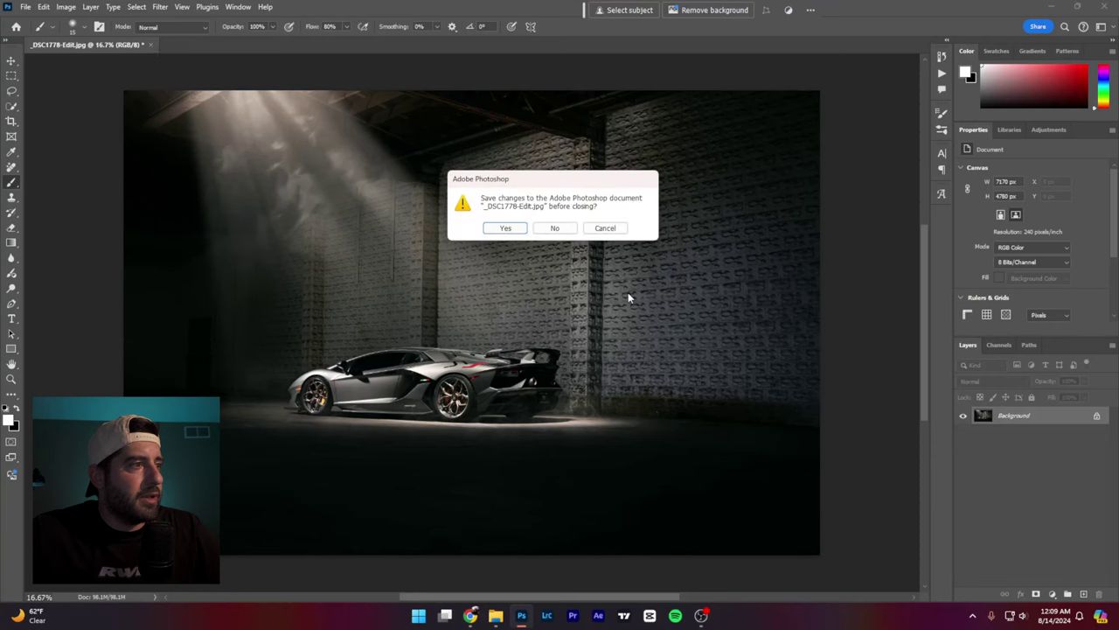
left_click(554, 229)
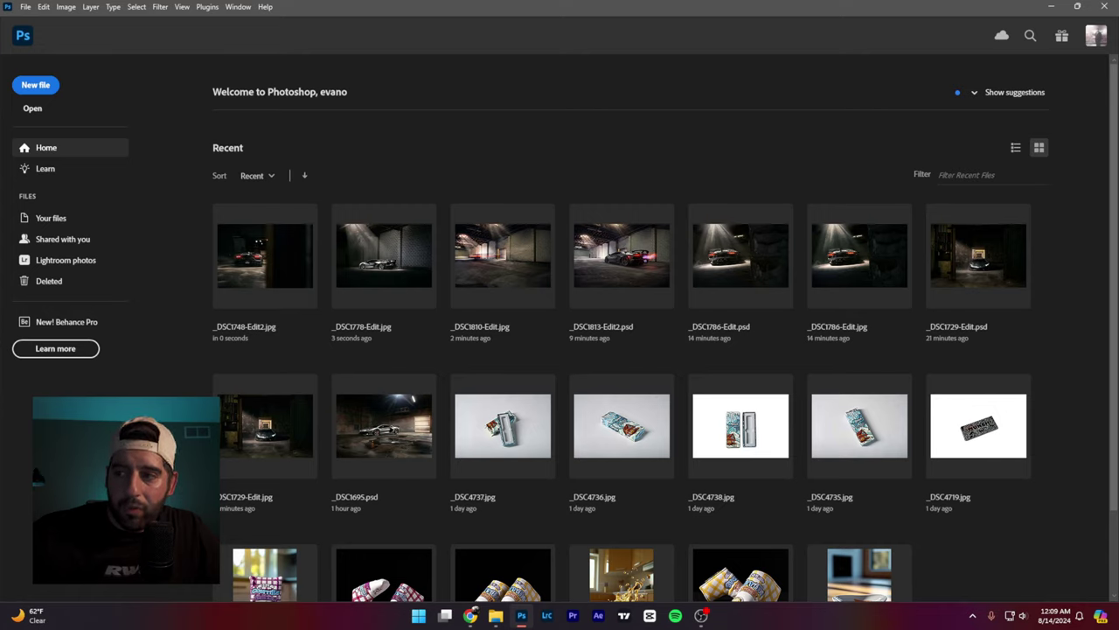
left_click(495, 616)
key("alt+Tab")
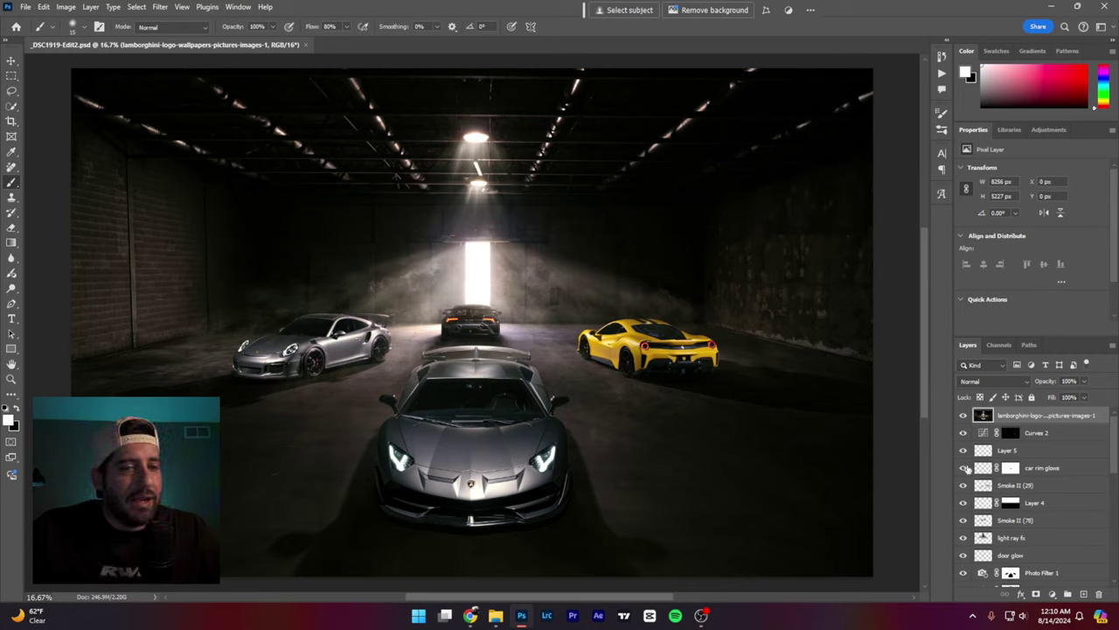
Step: Add a new layer above the layer stack and sketch a mark around the yellow car
left_click(1083, 594)
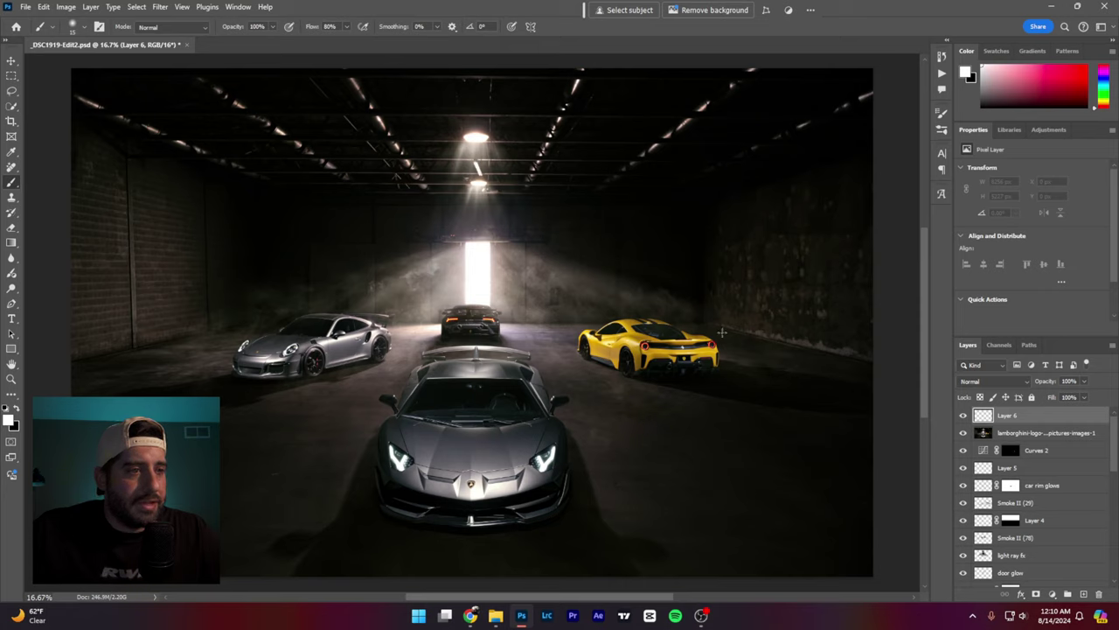
mouse_move(651, 301)
left_mouse_down()
mouse_move(761, 378)
mouse_move(655, 308)
left_mouse_up()
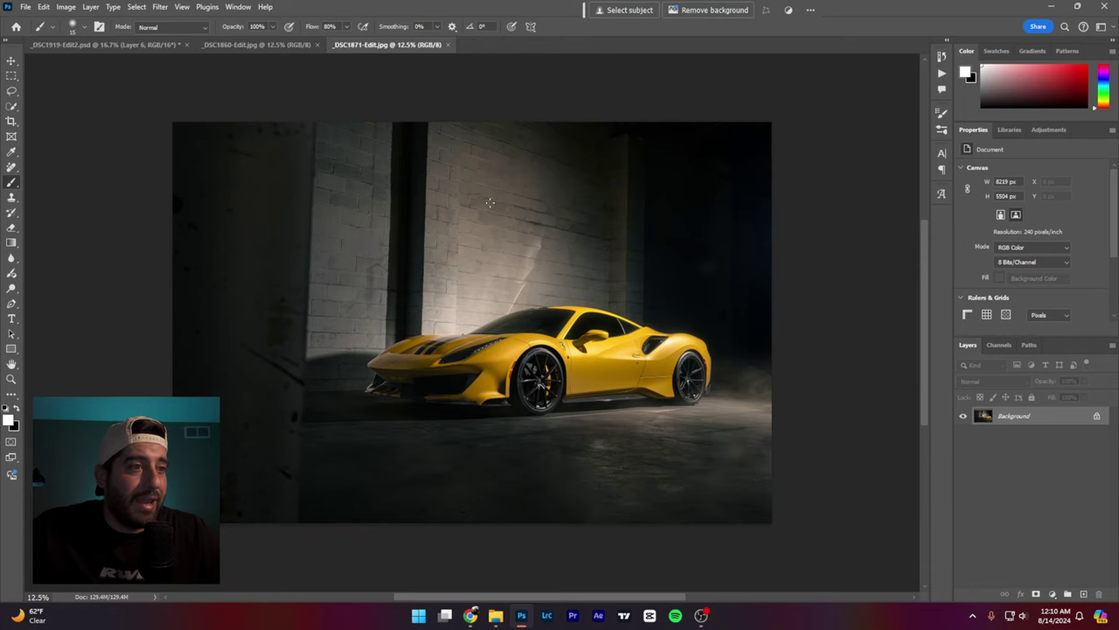
Step: Close _DSC1860-Edit.jpg and _DSC1871-Edit.jpg after viewing them, and undo the mark around the yellow car in _DSC1919-Edit2.psd
left_click(262, 45)
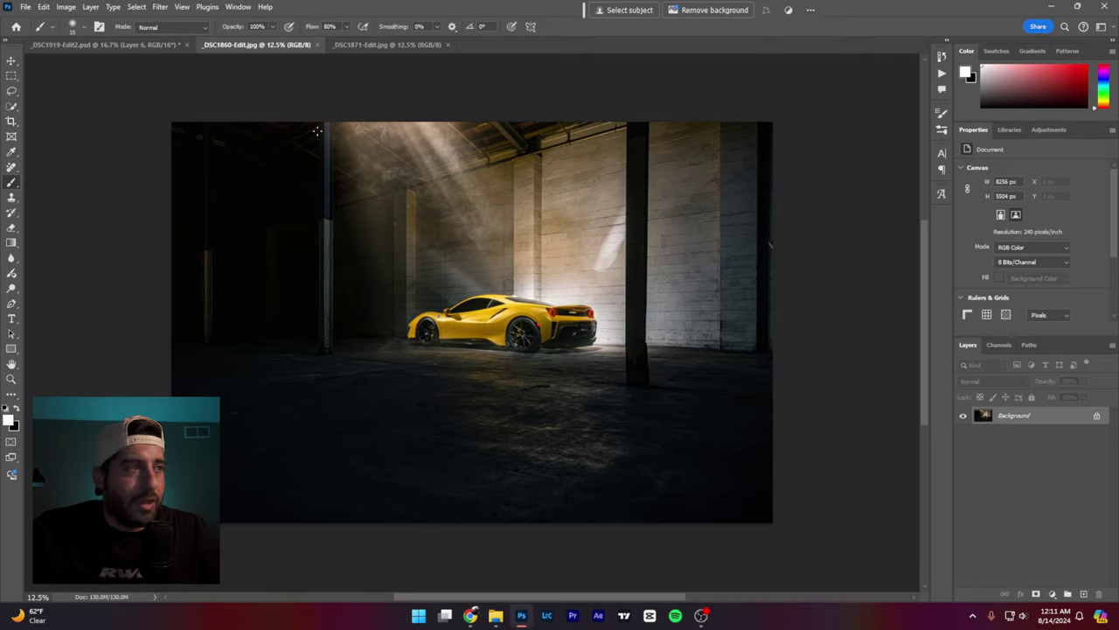
left_click(317, 45)
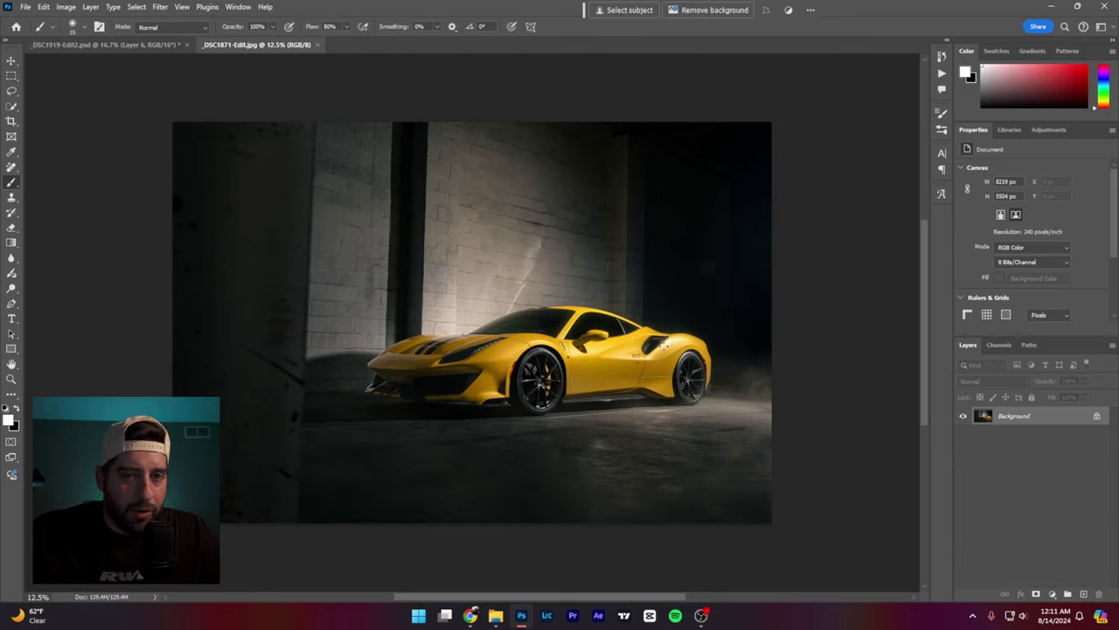
left_click(317, 45)
key("ctrl+z")
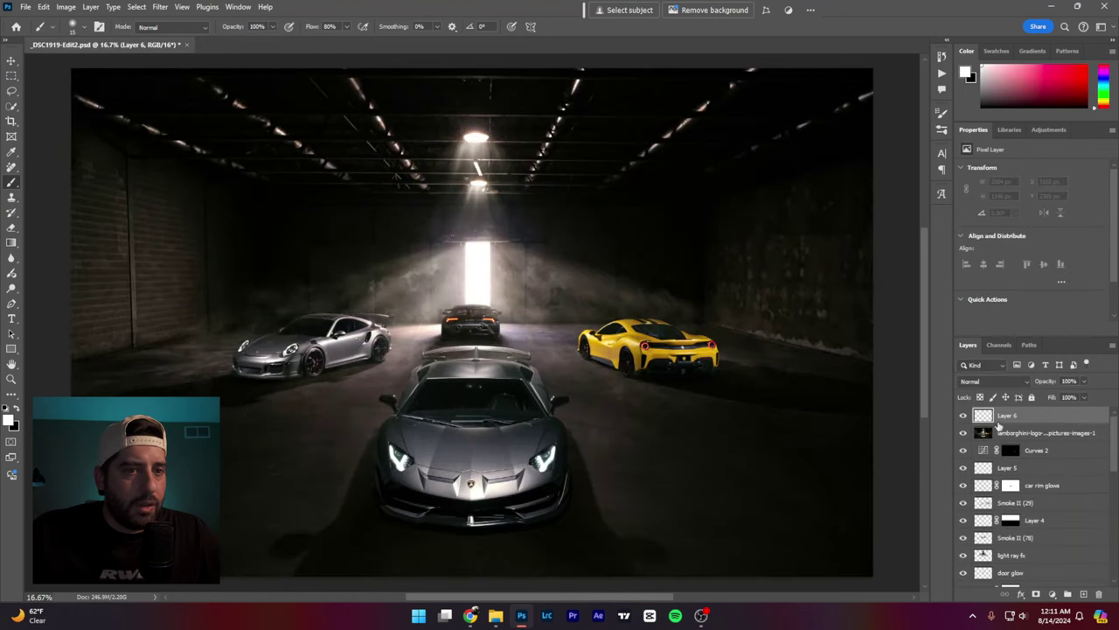
Step: Hide Layer 6 and all other layers above the Background layer to reveal the unlit base photo
left_click(963, 415)
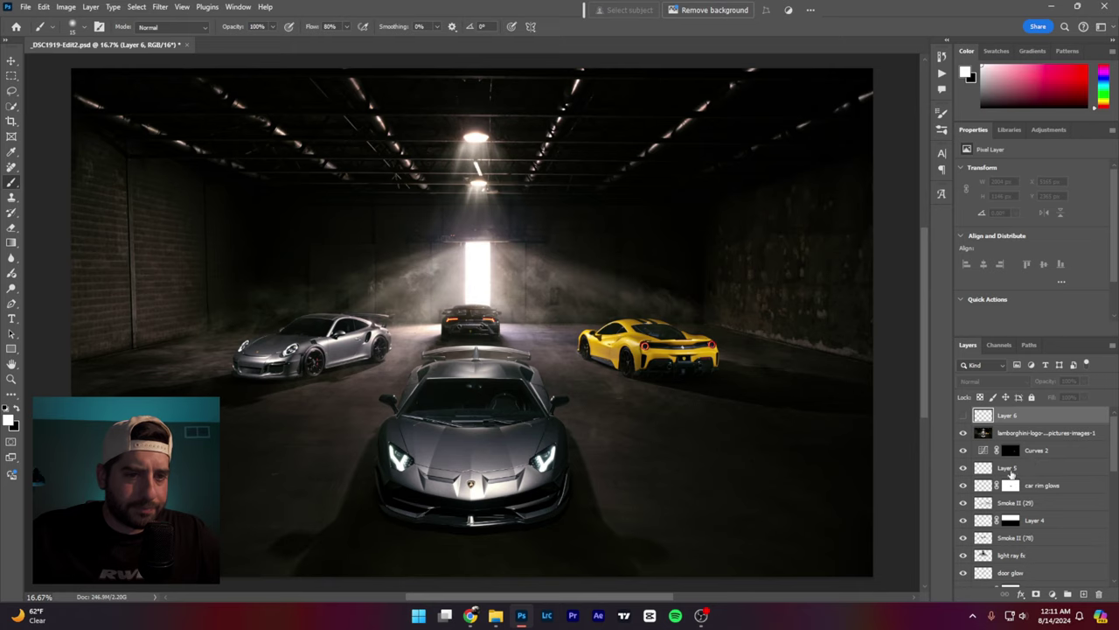
scroll(972, 464, "down", 3)
scroll(974, 475, "down", 5)
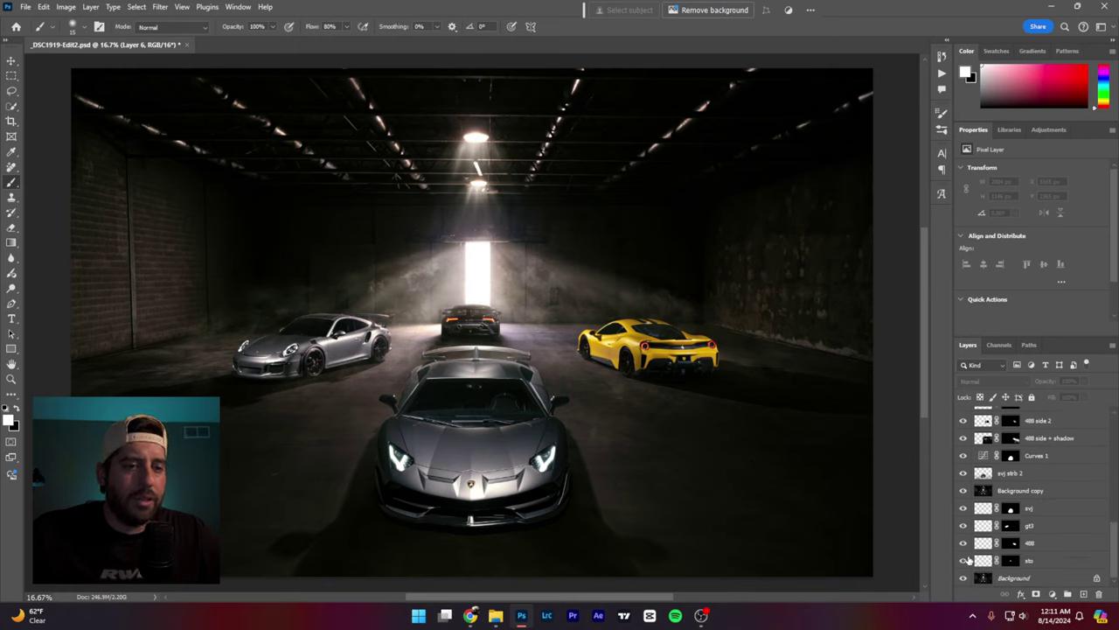
scroll(959, 392, "up", 10)
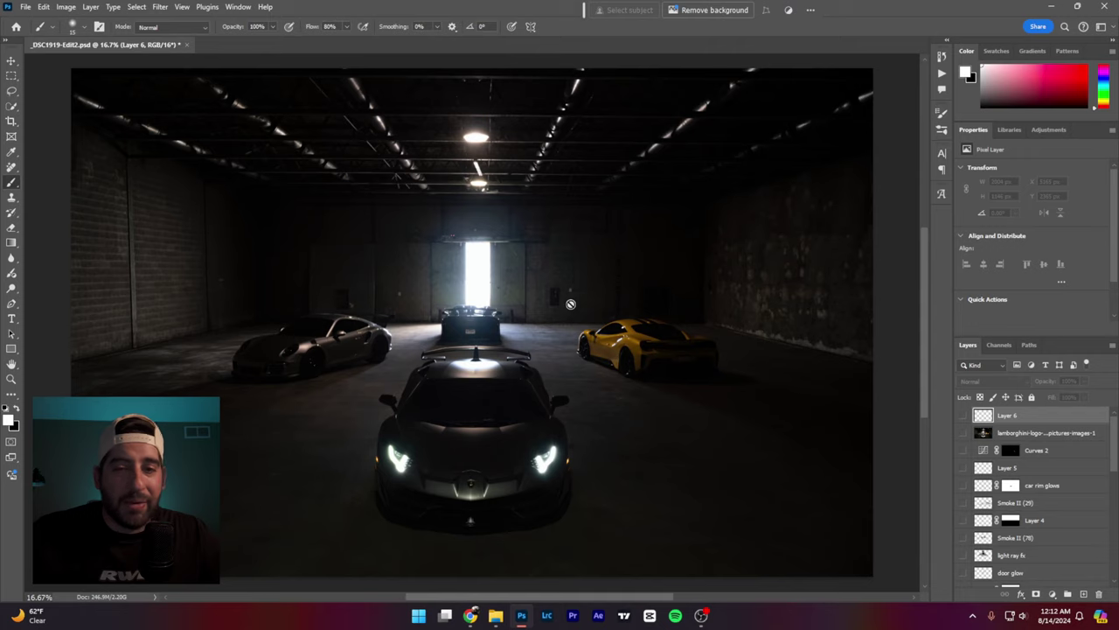
scroll(1055, 532, "down", 10)
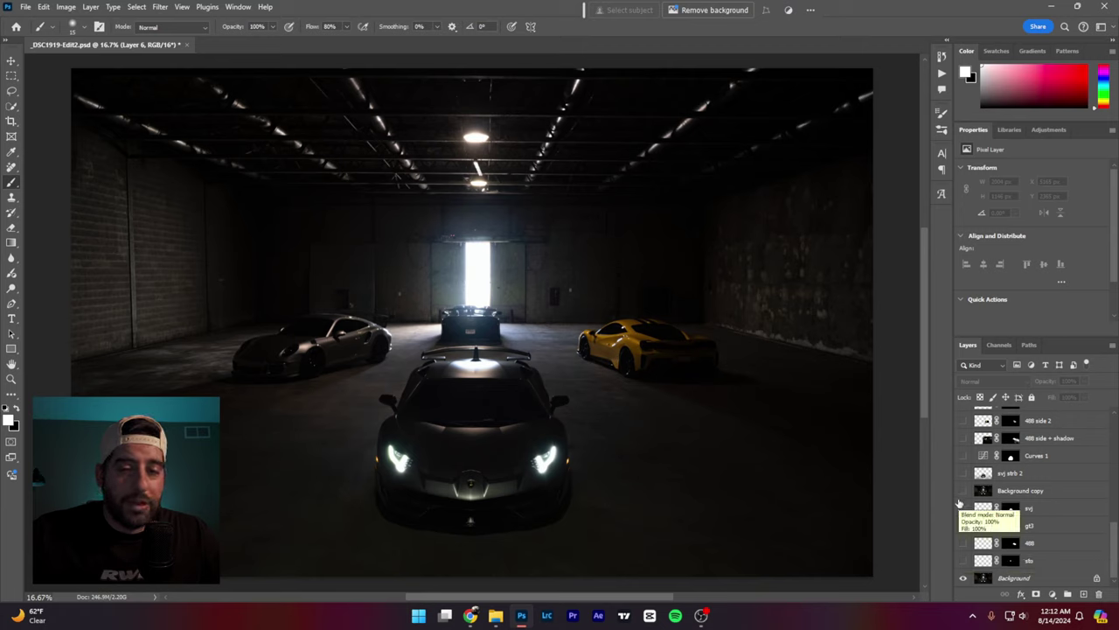
Step: Show the svj, gt3, 488 and sto layers and load each car's mask as a selection in turn, clearing the selection
left_click_drag(964, 559, 965, 507)
left_click(1011, 514, "ctrl")
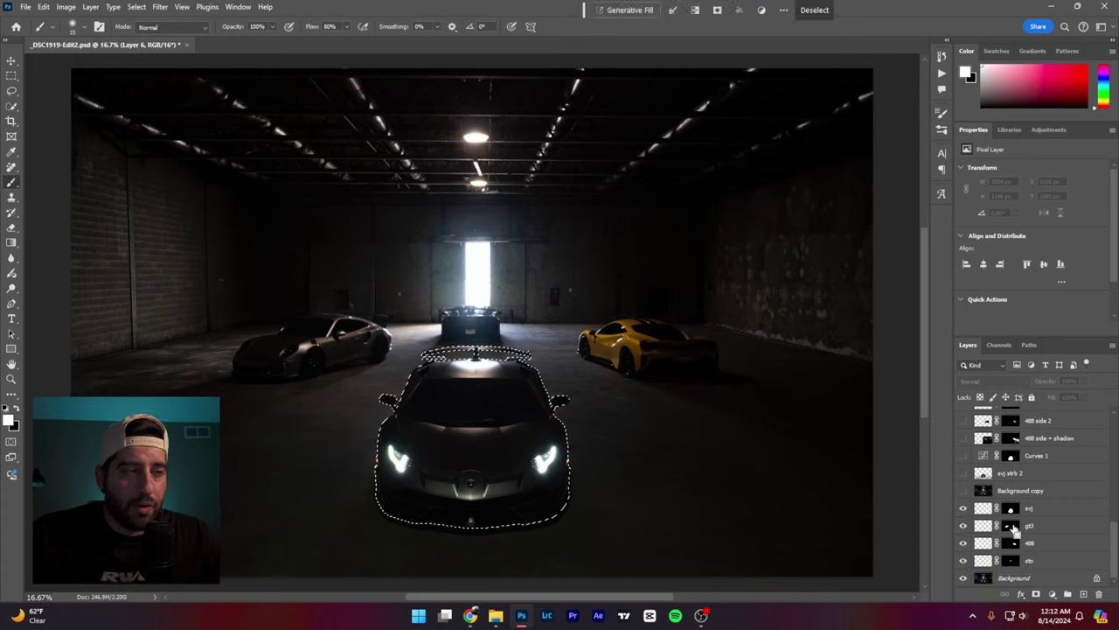
left_click(1011, 526, "ctrl")
left_click(1011, 543, "ctrl")
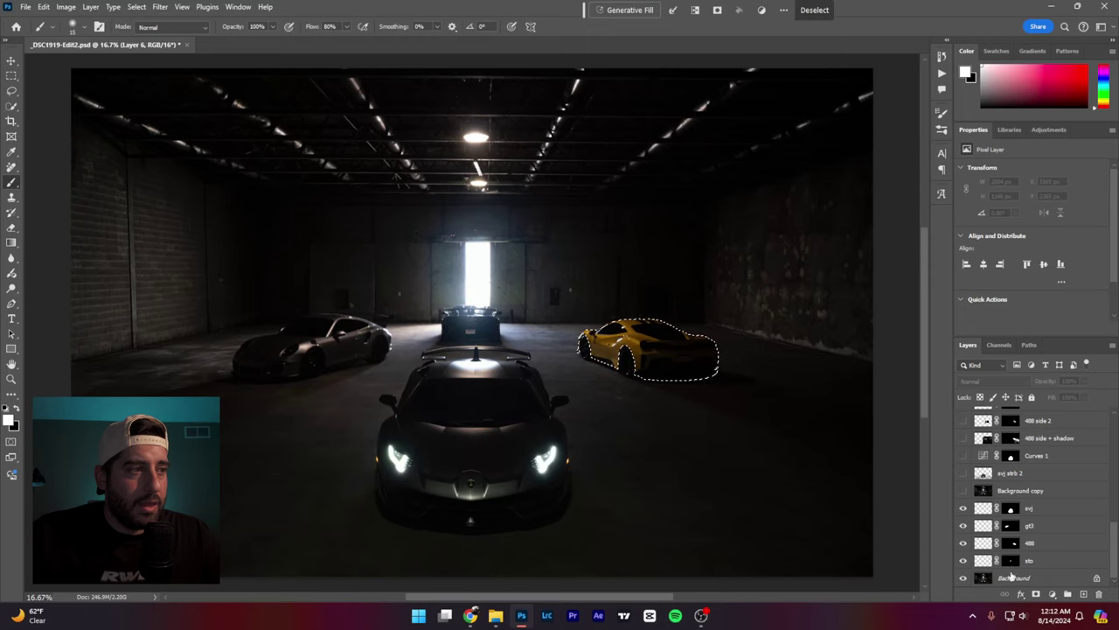
left_click(1011, 508, "ctrl")
left_click(1010, 508)
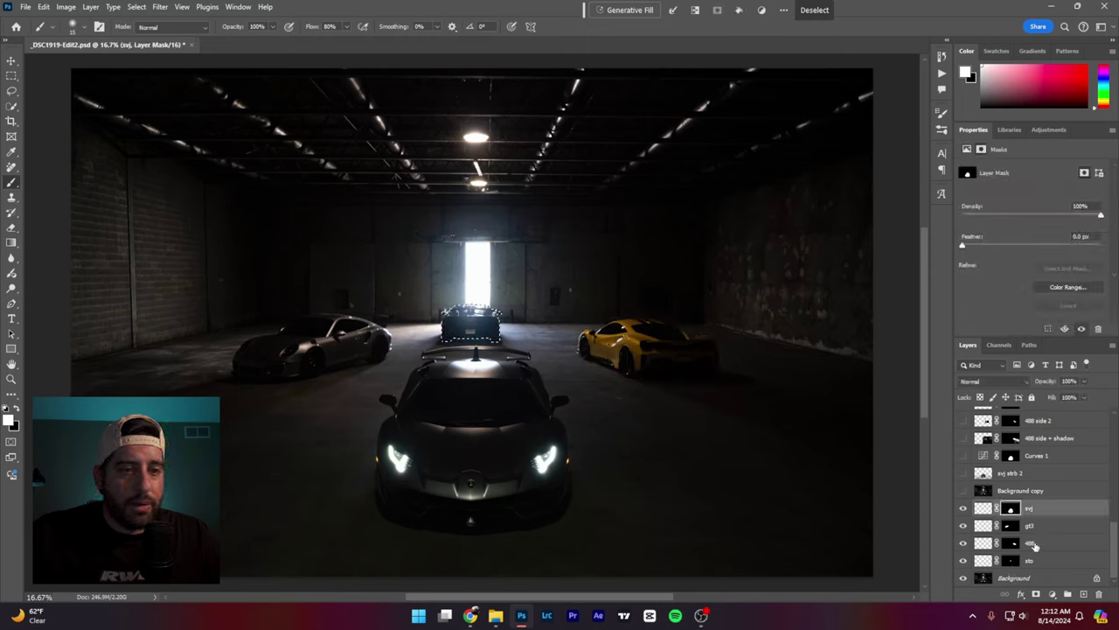
key("alt+bracketright")
key("ctrl+d")
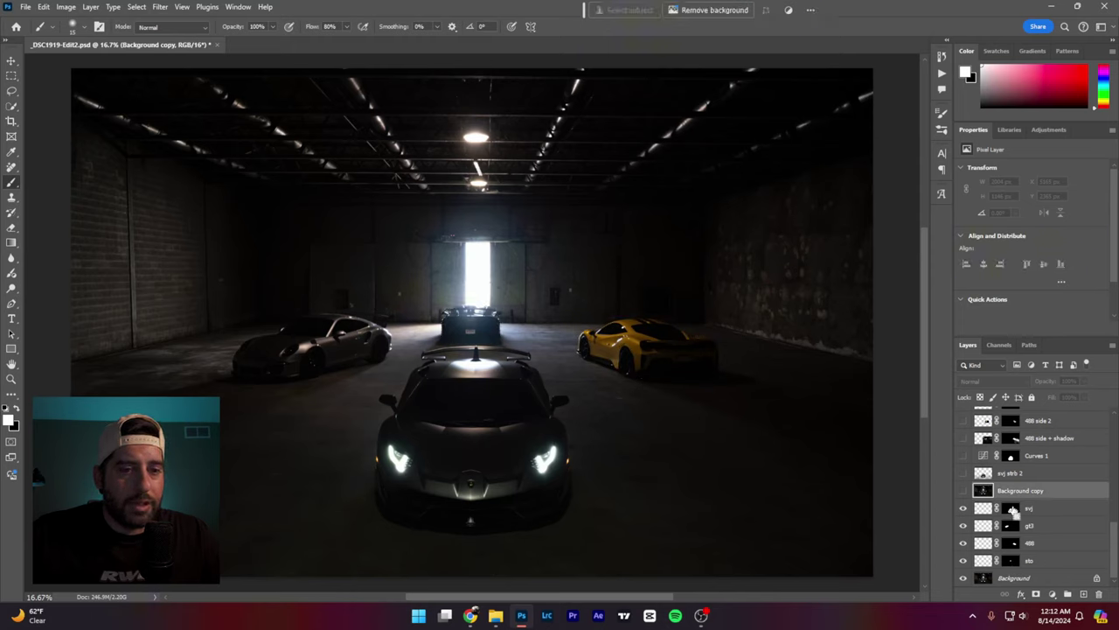
Step: Combine the svj, gt3, 488 and sto masks into one selection, invert it, and deselect
left_click(1011, 508, "ctrl")
left_click(1011, 526, "ctrl+shift")
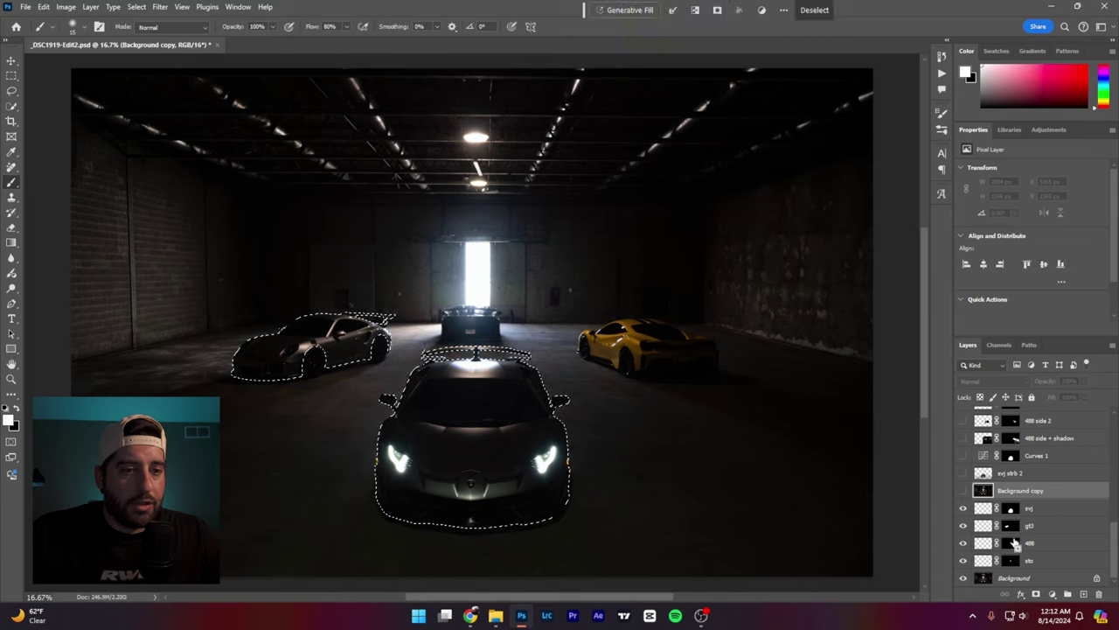
left_click(1011, 543, "ctrl+shift")
left_click(1011, 561, "ctrl+shift")
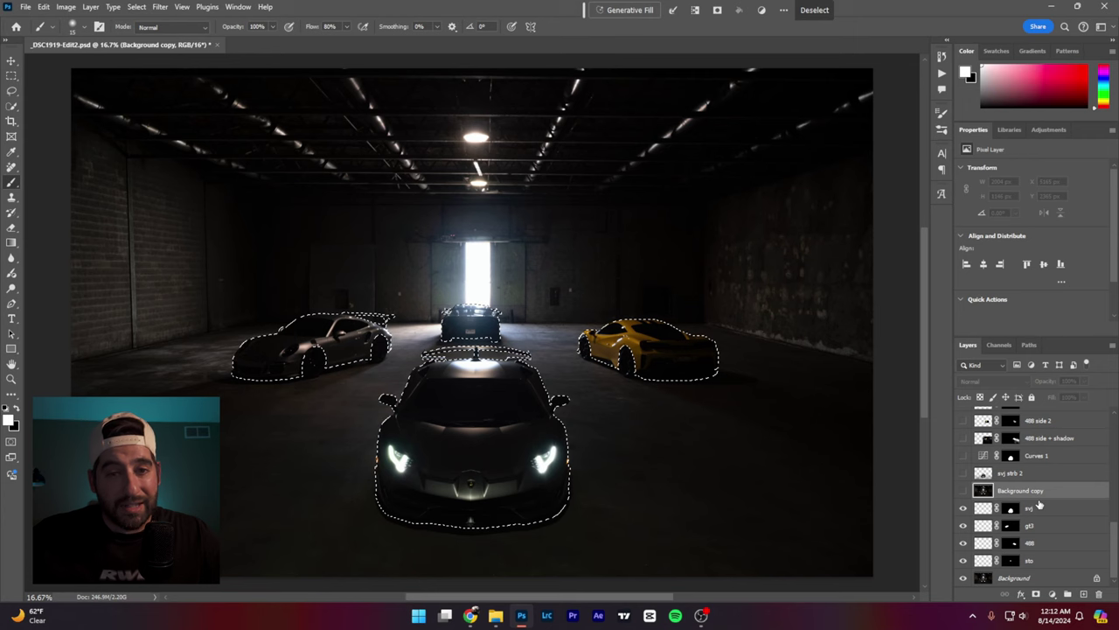
key("ctrl+shift+i")
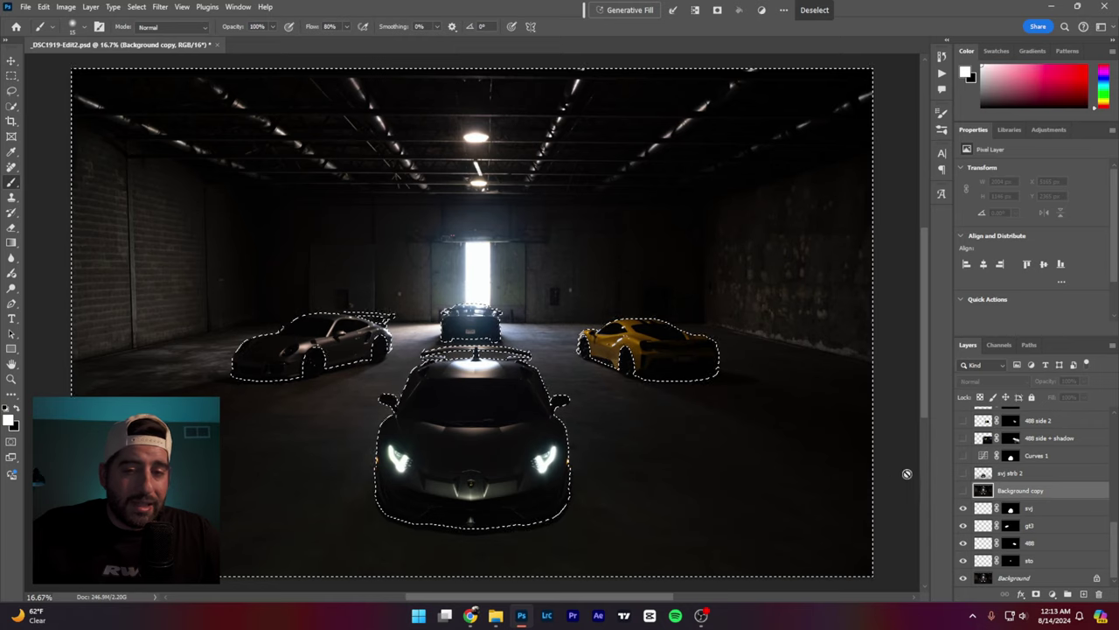
key("ctrl+d")
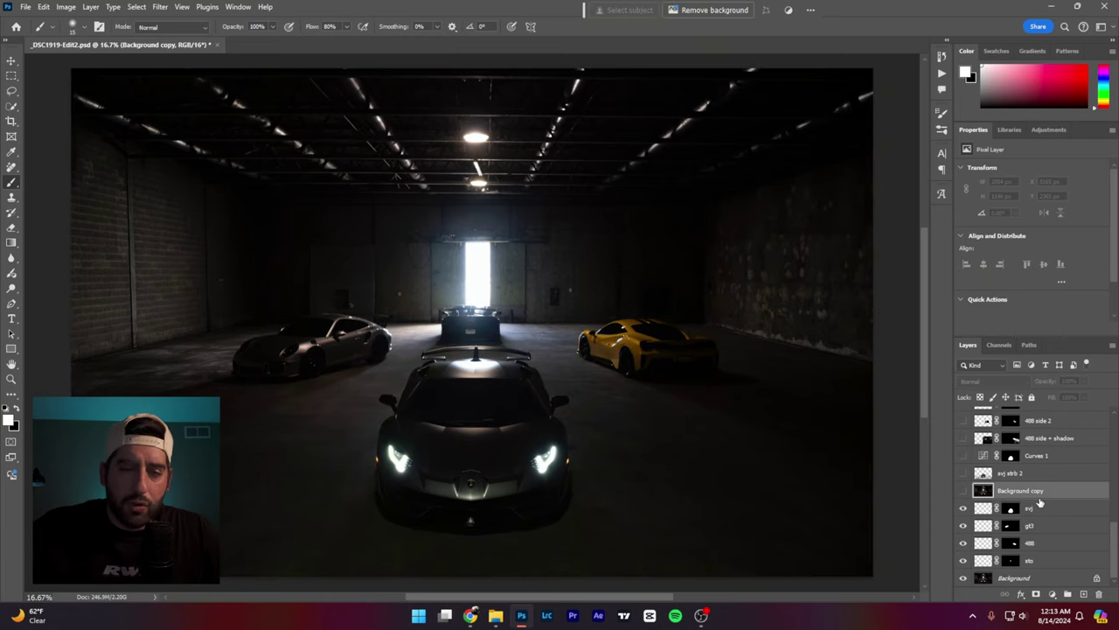
Step: Make the Background copy and svj strb 2 layers visible
left_click(963, 491)
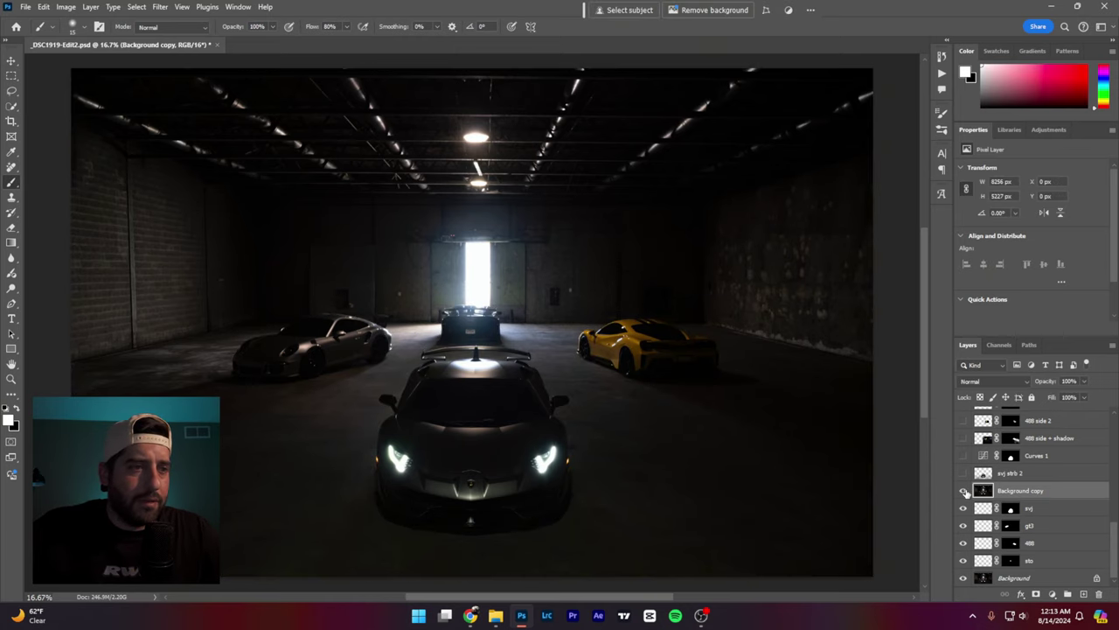
scroll(1059, 509, "up", 1)
left_click(963, 490)
scroll(965, 495, "up", 1)
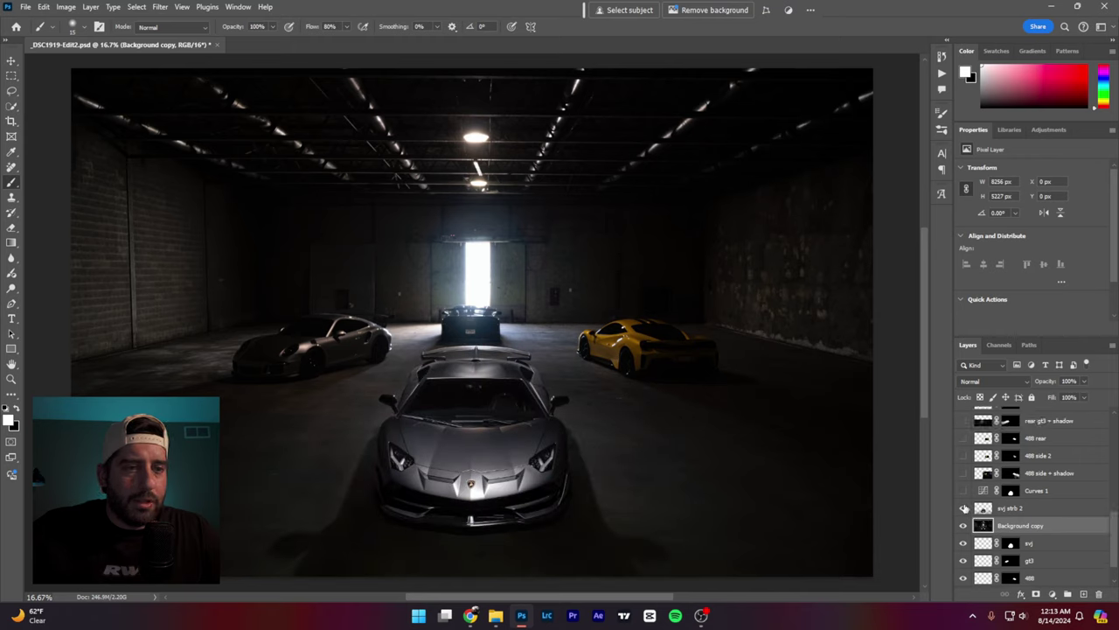
Step: Compare the cars with 488 side + shadow, Curves 1 and svj strb 2 switched on and off, leaving only svj strb 2 shown
left_click(963, 473)
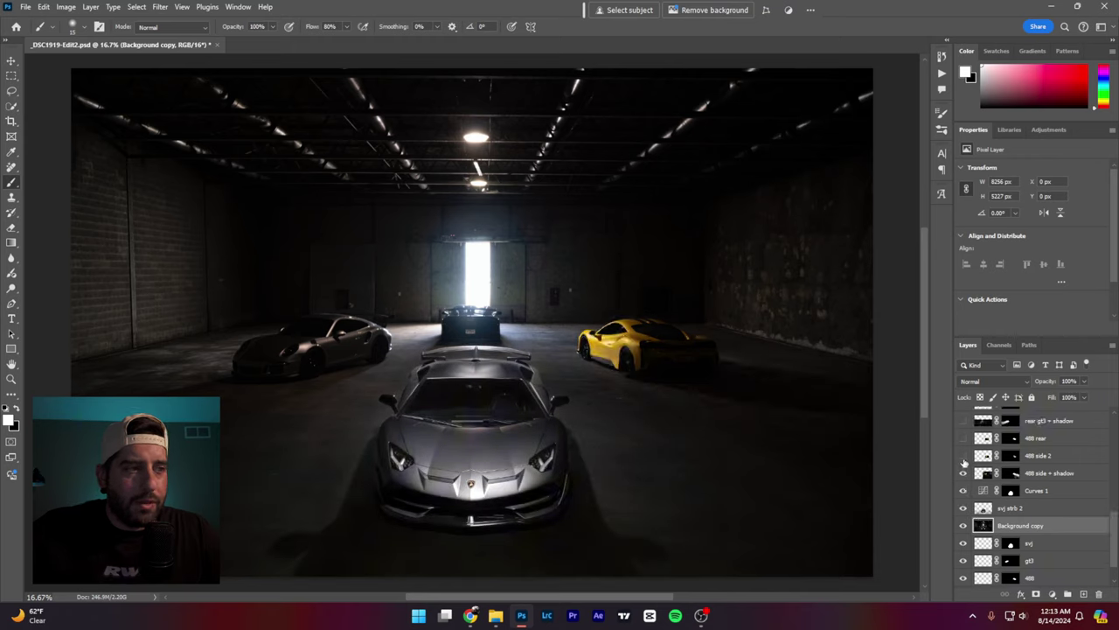
left_click(962, 474)
left_click(963, 491)
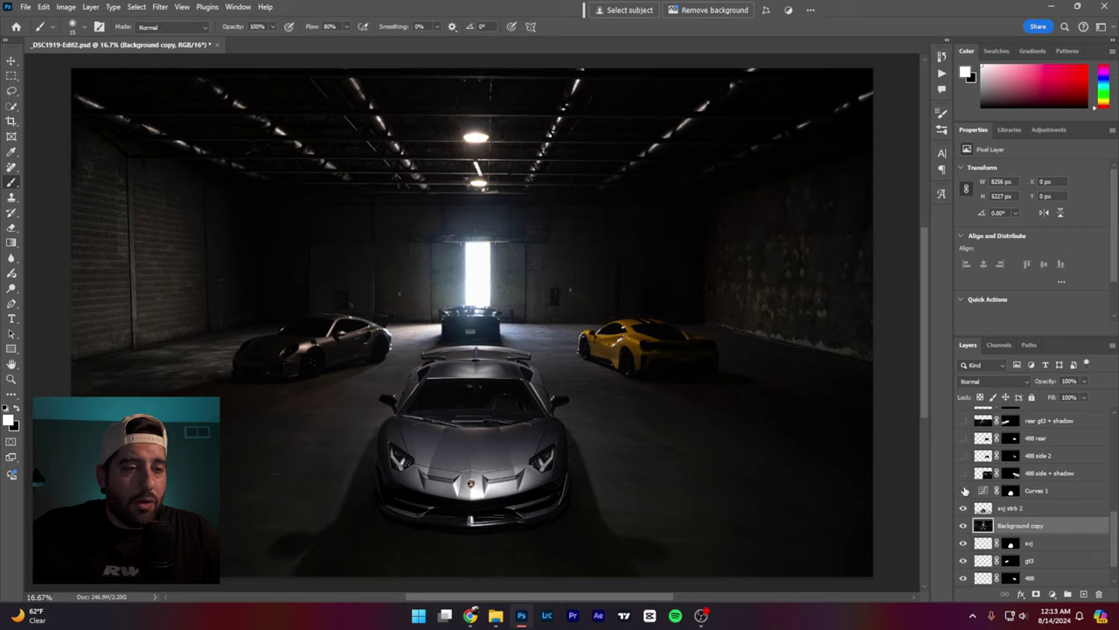
left_click(963, 490)
left_click(962, 508)
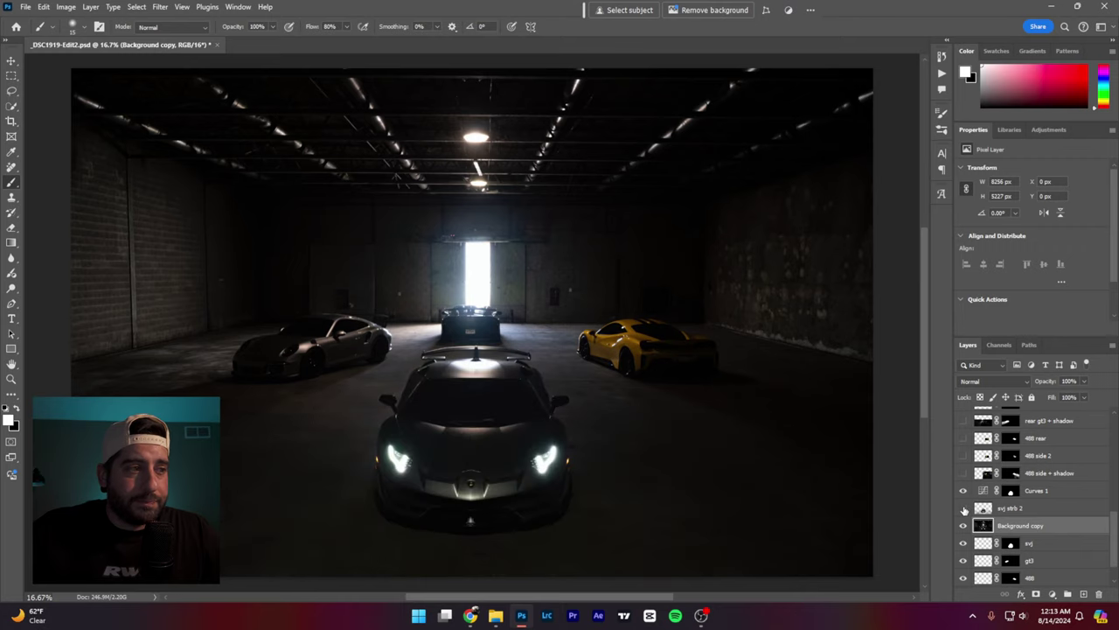
left_click(963, 509)
left_click(963, 490)
left_click(963, 508)
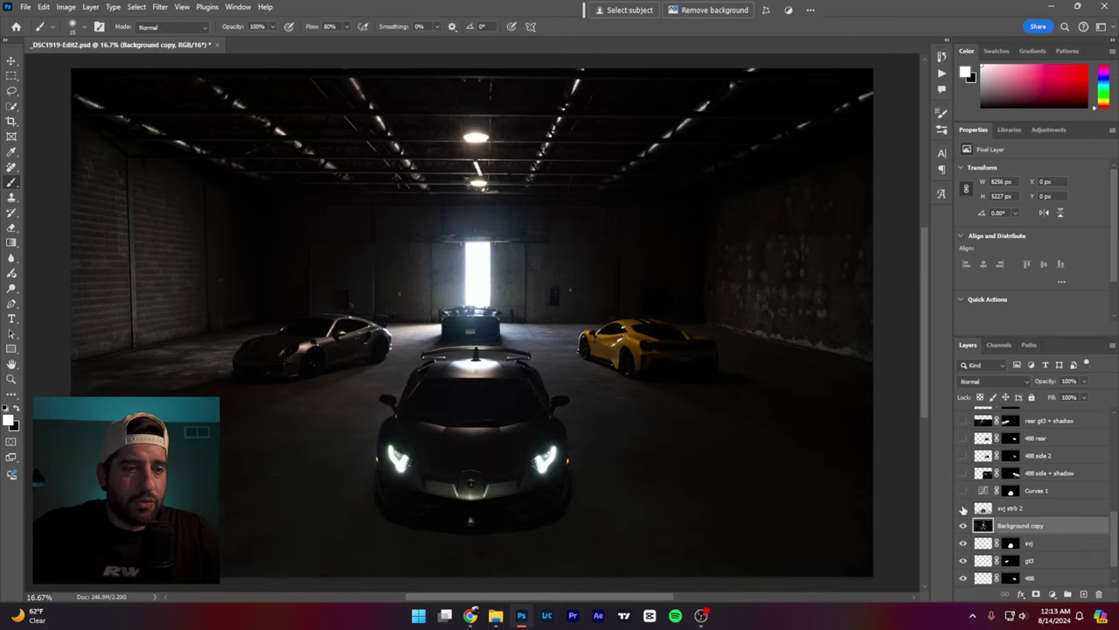
left_click(963, 508)
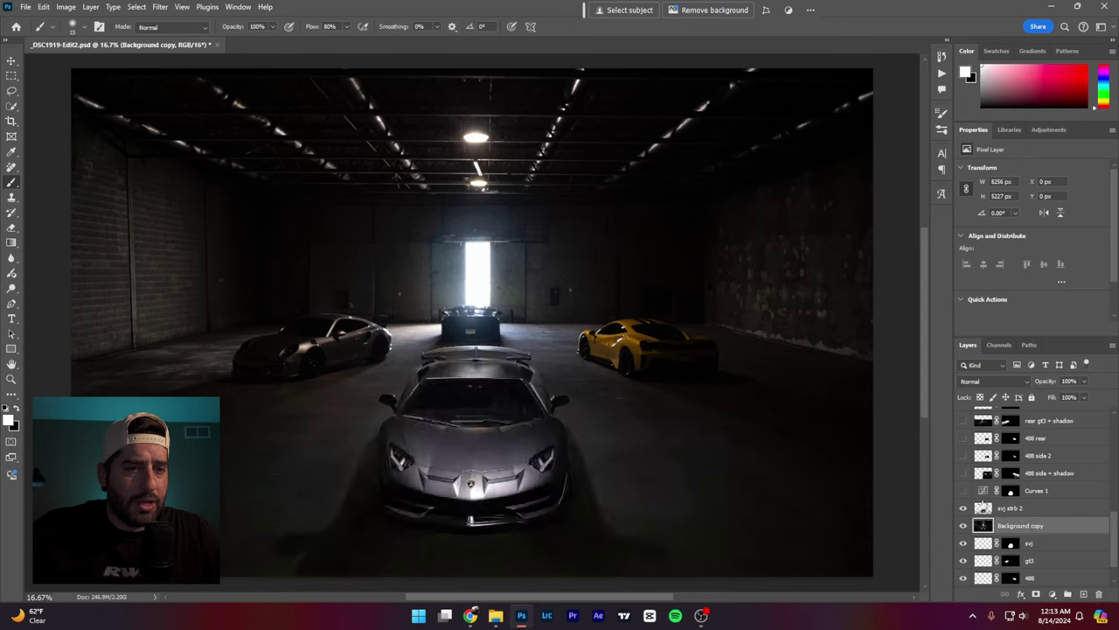
Step: Add a new layer directly above svj strb 2 and hide svj strb 2
left_click(1011, 490)
left_click(1046, 512)
left_click(1082, 594)
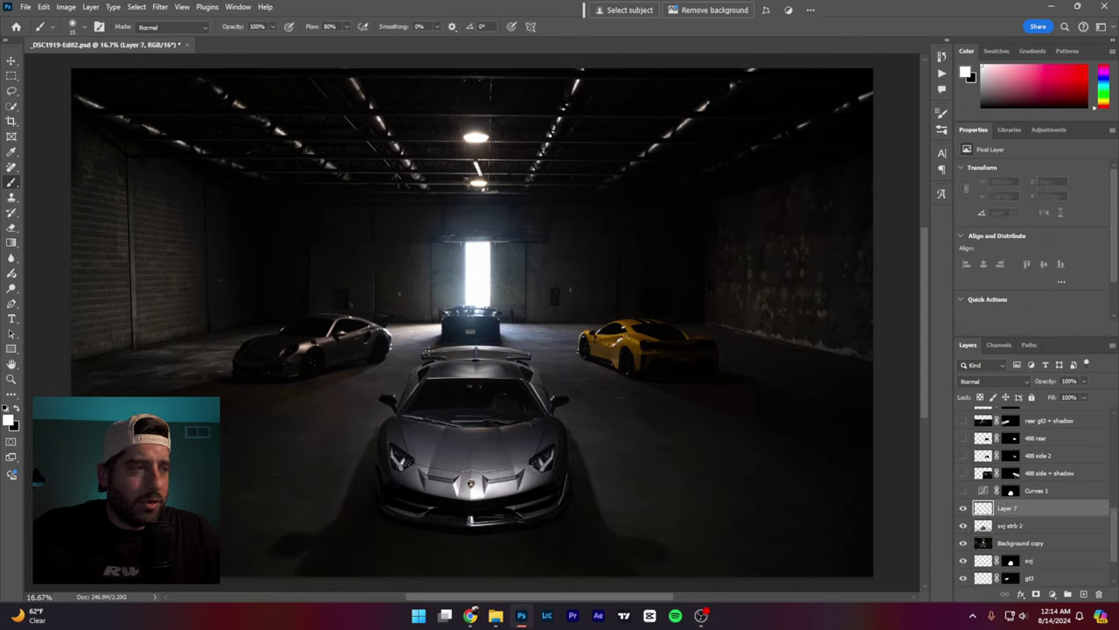
left_click(963, 525)
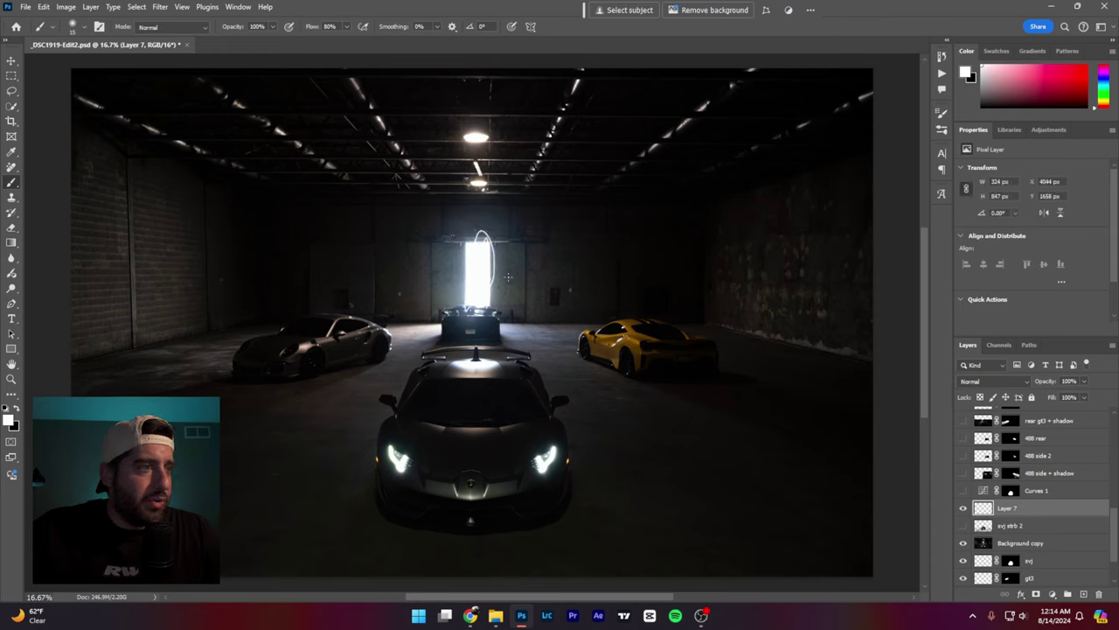
Step: Change the foreground color to a bright, saturated red
left_click(10, 422)
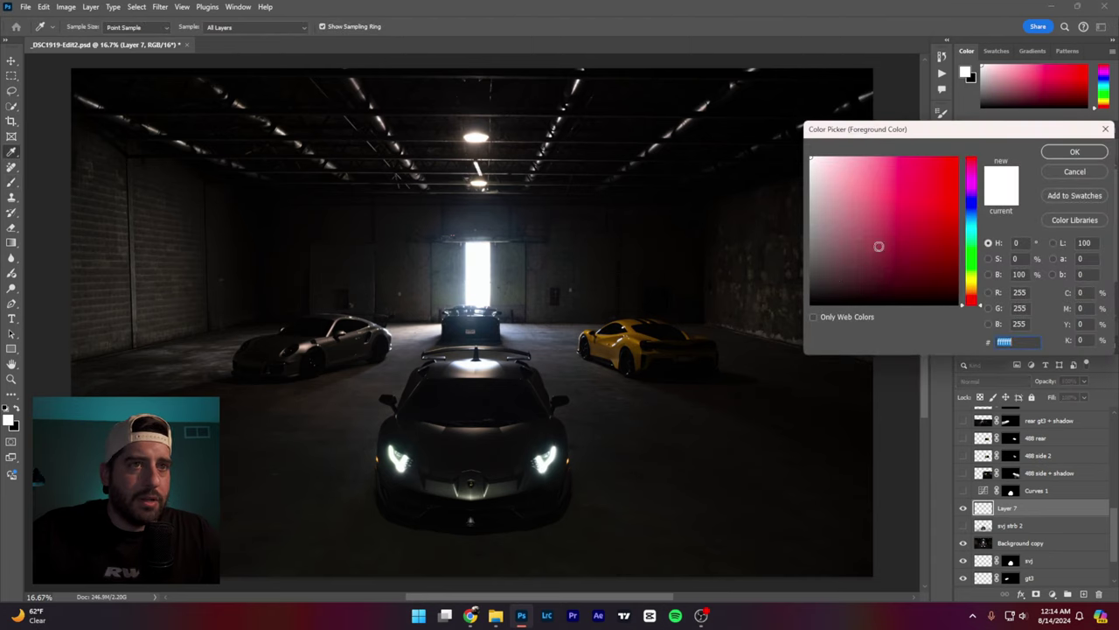
left_click(955, 160)
left_click(1074, 152)
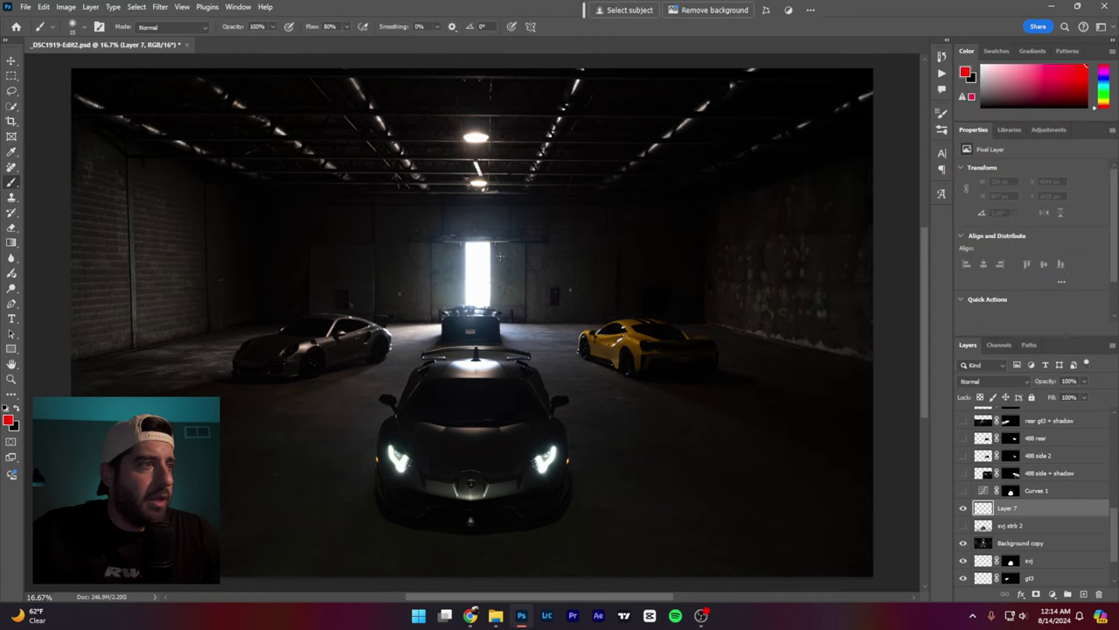
Step: Circle the bright doorway, the front car's roof highlight and its two headlights in red, undoing all the circles
mouse_move(475, 237)
left_mouse_down()
mouse_move(514, 262)
mouse_move(488, 232)
left_mouse_up()
key("ctrl+z")
mouse_move(489, 353)
left_mouse_down()
mouse_move(448, 371)
mouse_move(491, 348)
mouse_move(458, 372)
mouse_move(489, 360)
left_mouse_up()
key("ctrl+z")
left_click_drag(400, 443, 411, 446)
mouse_move(533, 443)
left_mouse_down()
mouse_move(518, 476)
mouse_move(538, 443)
left_mouse_up()
key("ctrl+z")
key("ctrl+z")
key("ctrl+z")
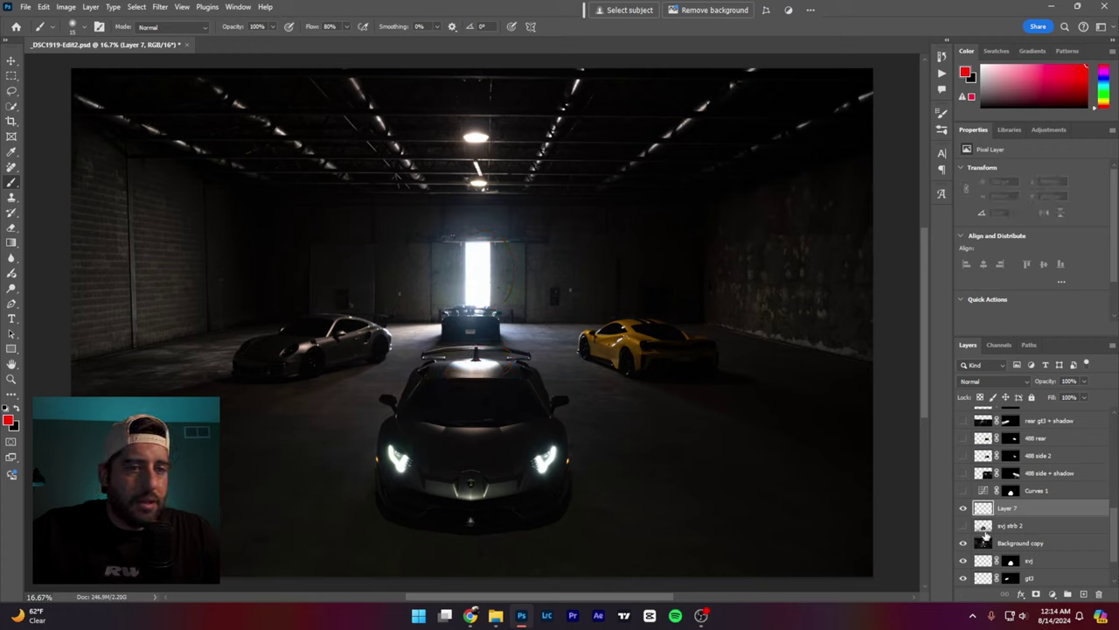
Step: Show svj strb 2, sketch a red light box with downward rays and a circle on the front car's roof, and undo the marks
left_click(963, 526)
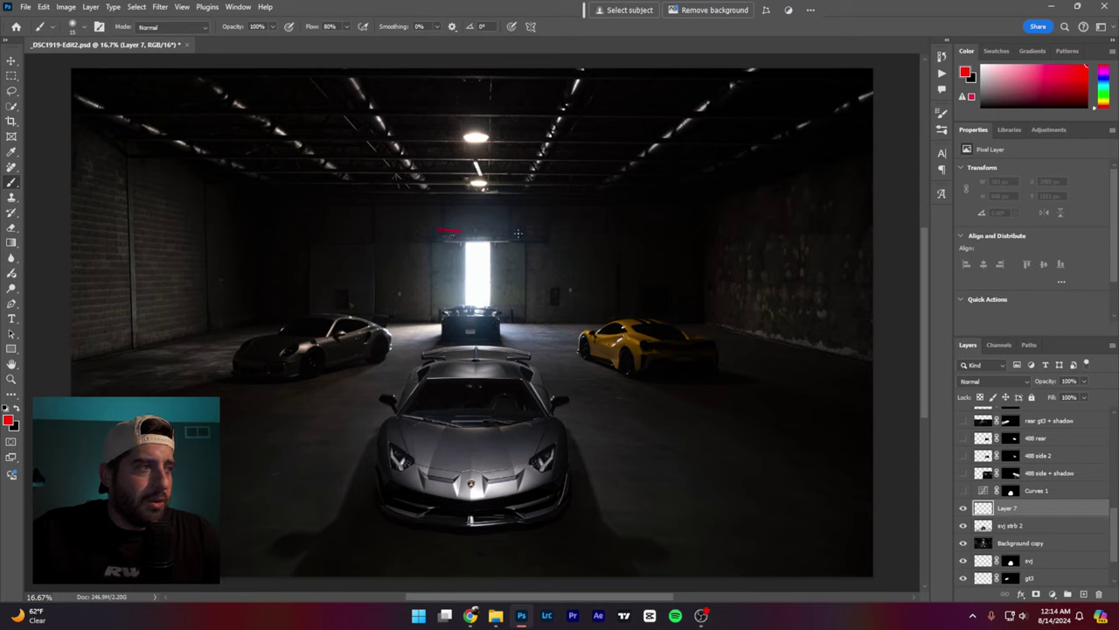
mouse_move(518, 233)
left_mouse_down()
mouse_move(423, 225)
mouse_move(436, 267)
mouse_move(527, 229)
left_mouse_up()
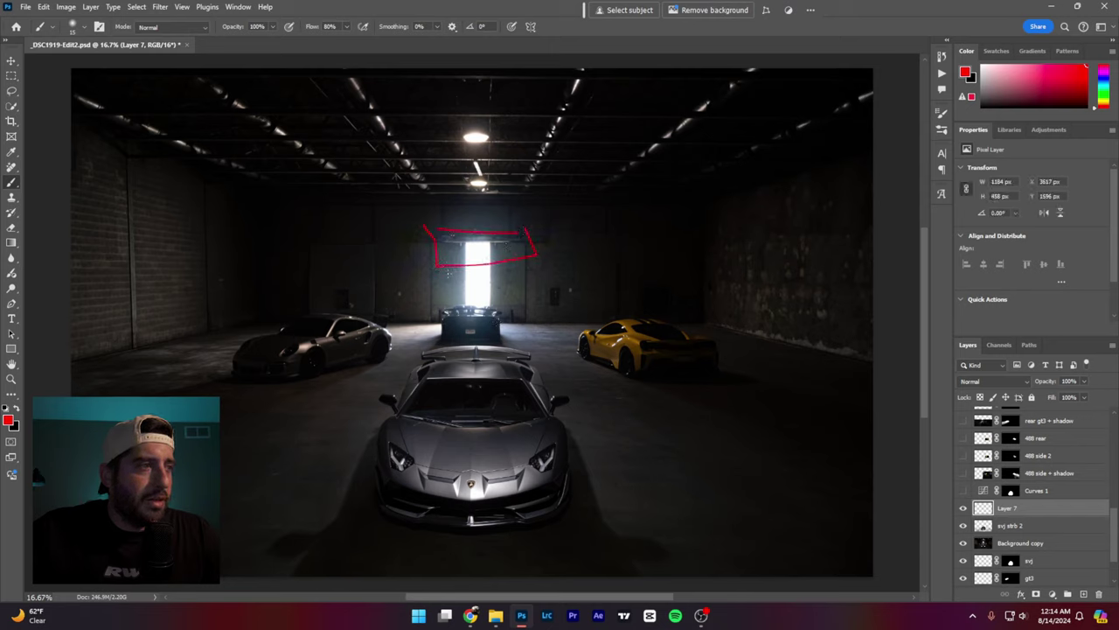
left_click_drag(447, 268, 429, 341)
left_click_drag(481, 267, 488, 330)
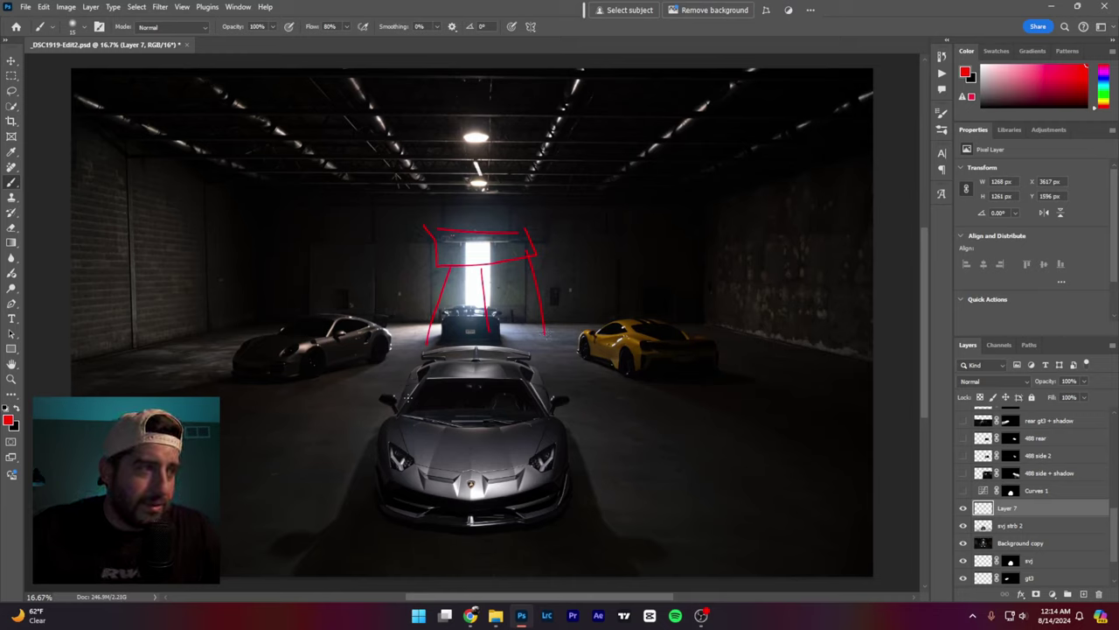
left_click_drag(446, 371, 502, 369)
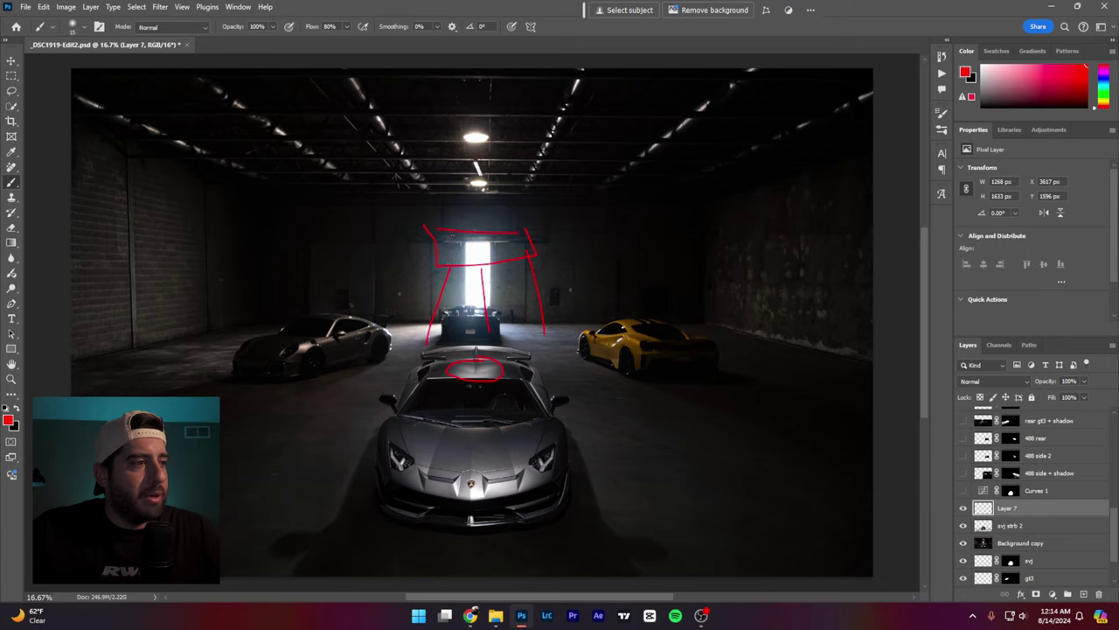
key("ctrl+z")
key("ctrl+z")
key("ctrl+z")
key("ctrl+z")
key("ctrl+z")
key("ctrl+z")
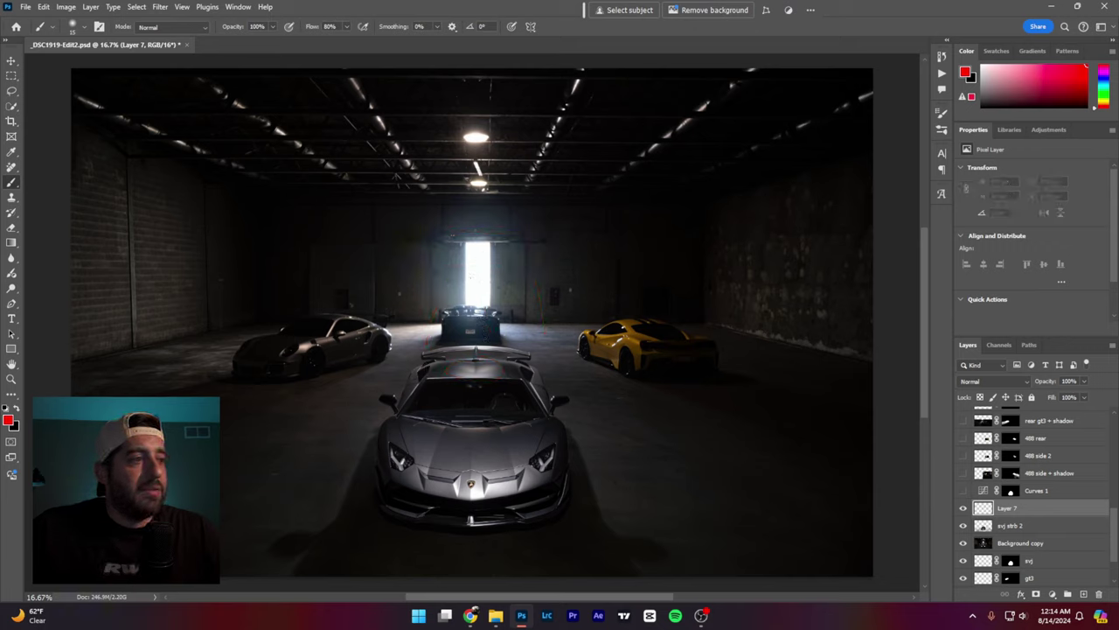
Step: Sketch a stick figure with raised arms behind the front car, an overhead light with rays, and an angled light beside it
mouse_move(482, 301)
left_mouse_down()
mouse_move(469, 311)
mouse_move(487, 302)
left_mouse_up()
left_click_drag(472, 346, 487, 353)
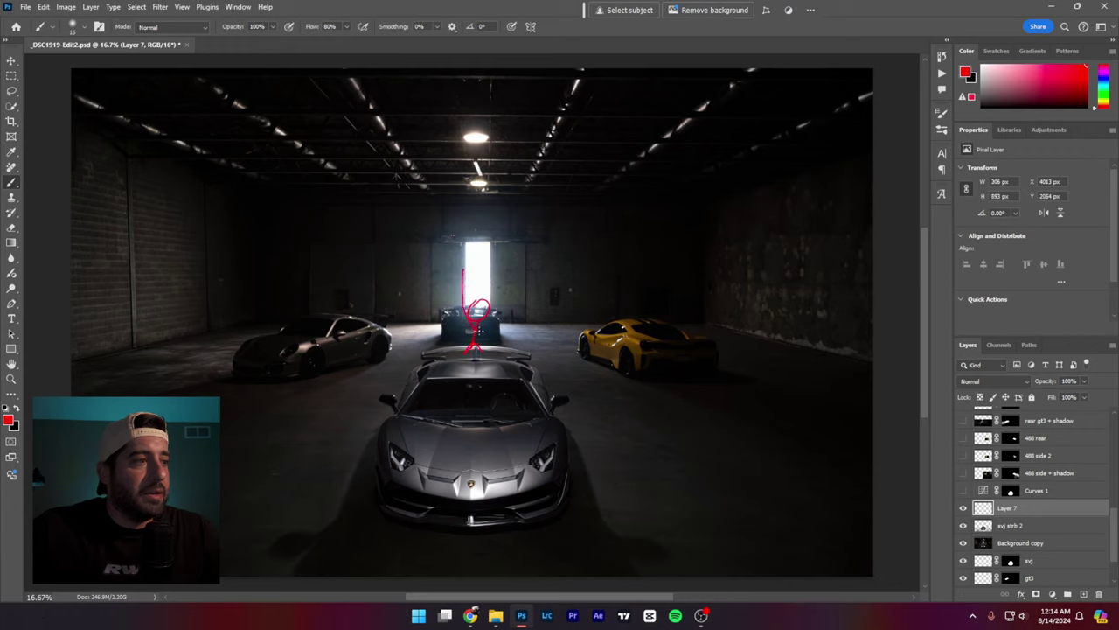
left_click_drag(488, 308, 485, 260)
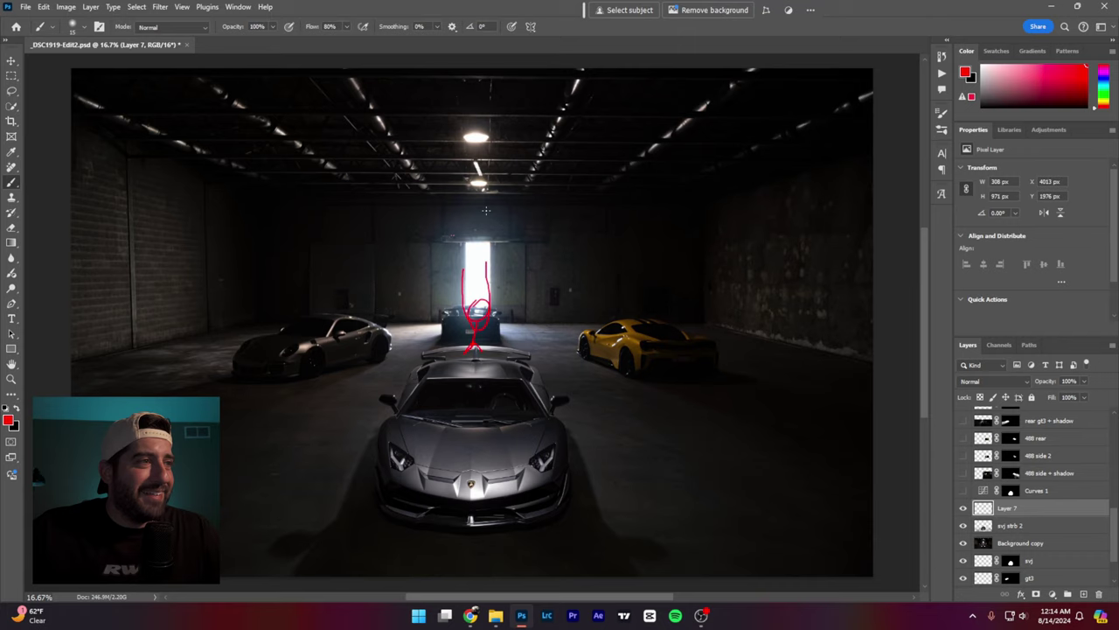
mouse_move(471, 191)
left_mouse_down()
mouse_move(491, 208)
mouse_move(493, 188)
mouse_move(471, 199)
mouse_move(429, 342)
mouse_move(465, 262)
mouse_move(456, 339)
mouse_move(489, 262)
mouse_move(514, 295)
mouse_move(523, 377)
left_mouse_up()
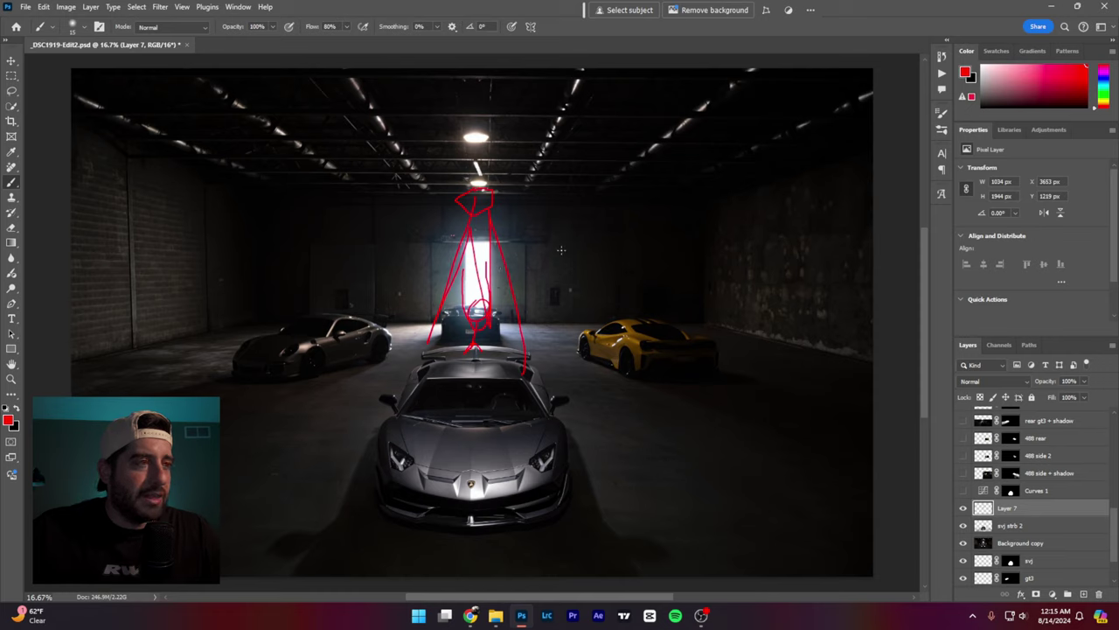
mouse_move(560, 250)
left_mouse_down()
mouse_move(581, 267)
mouse_move(545, 271)
mouse_move(584, 271)
mouse_move(557, 275)
mouse_move(506, 330)
mouse_move(556, 290)
mouse_move(536, 378)
left_mouse_up()
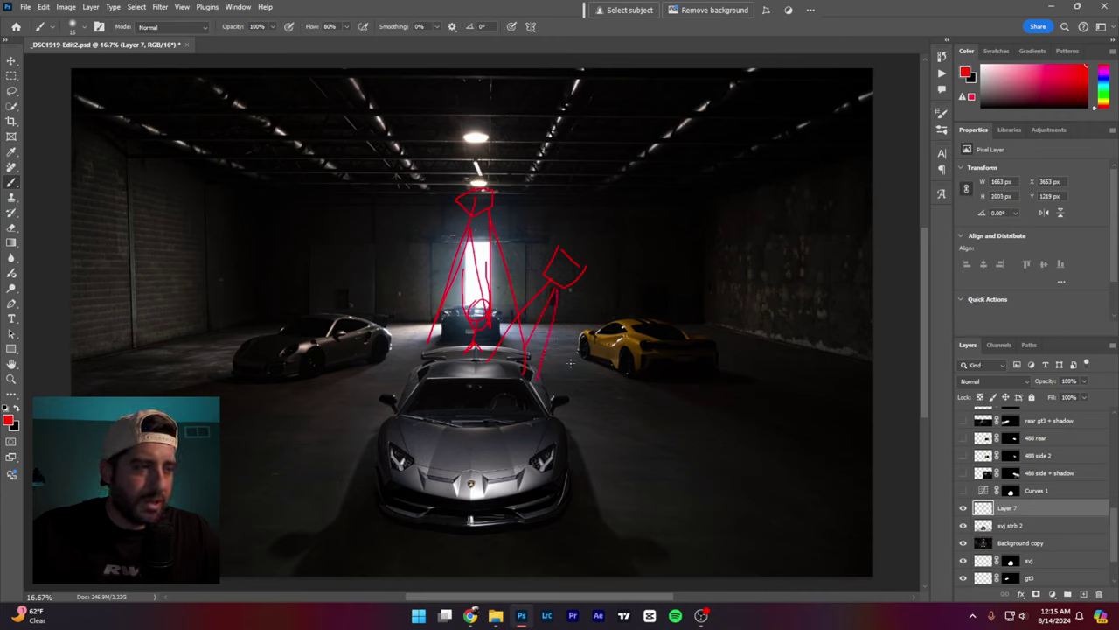
Step: Undo all the red stick figure, light and ray marks
key("ctrl+z")
key("ctrl+z")
key("ctrl+z")
key("ctrl+z")
key("ctrl+z")
key("ctrl+z")
key("ctrl+z")
key("ctrl+z")
key("ctrl+z")
key("ctrl+z")
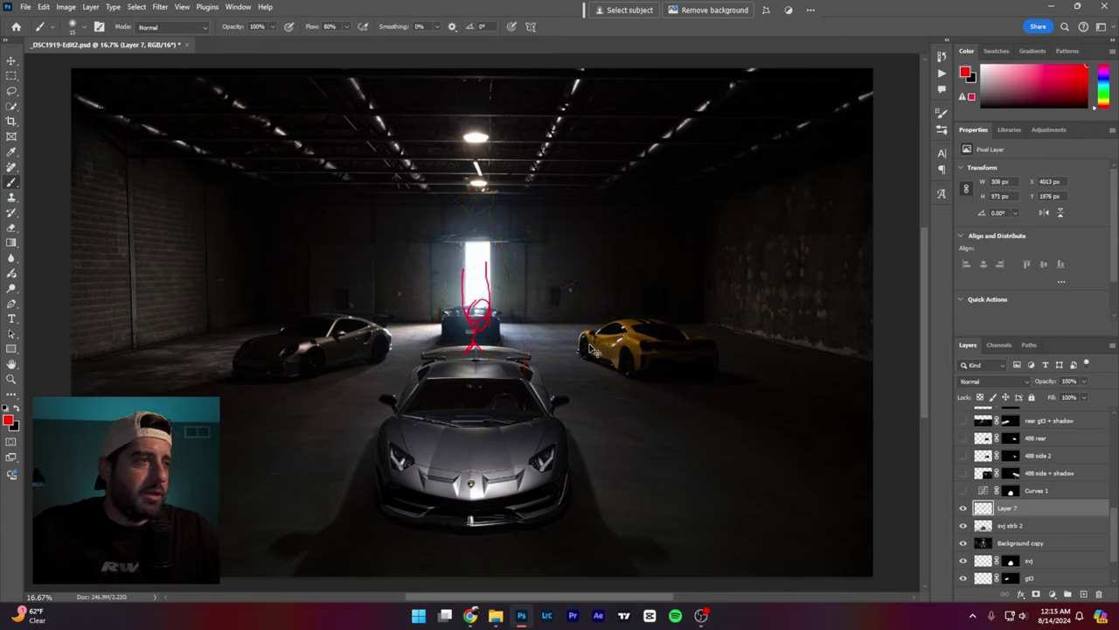
key("ctrl+z")
key("ctrl+z")
key("ctrl+z")
key("ctrl+z")
key("ctrl+z")
key("ctrl+z")
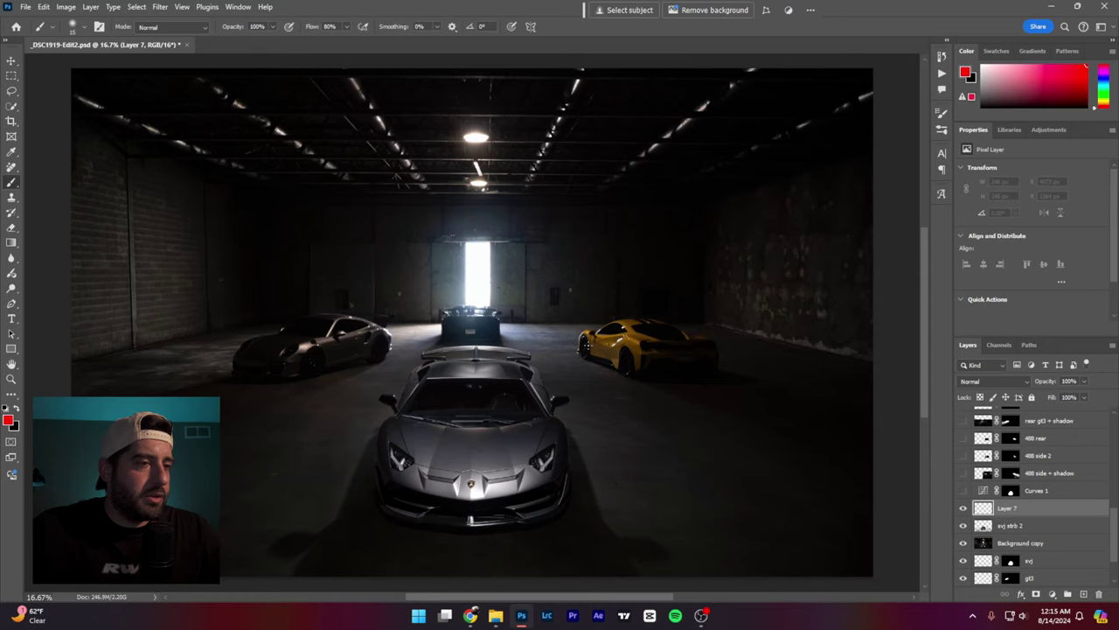
Step: Toggle the Curves 1 adjustment to compare its effect, leaving it visible, and show and select the 488 side + shadow layer
left_click(962, 491)
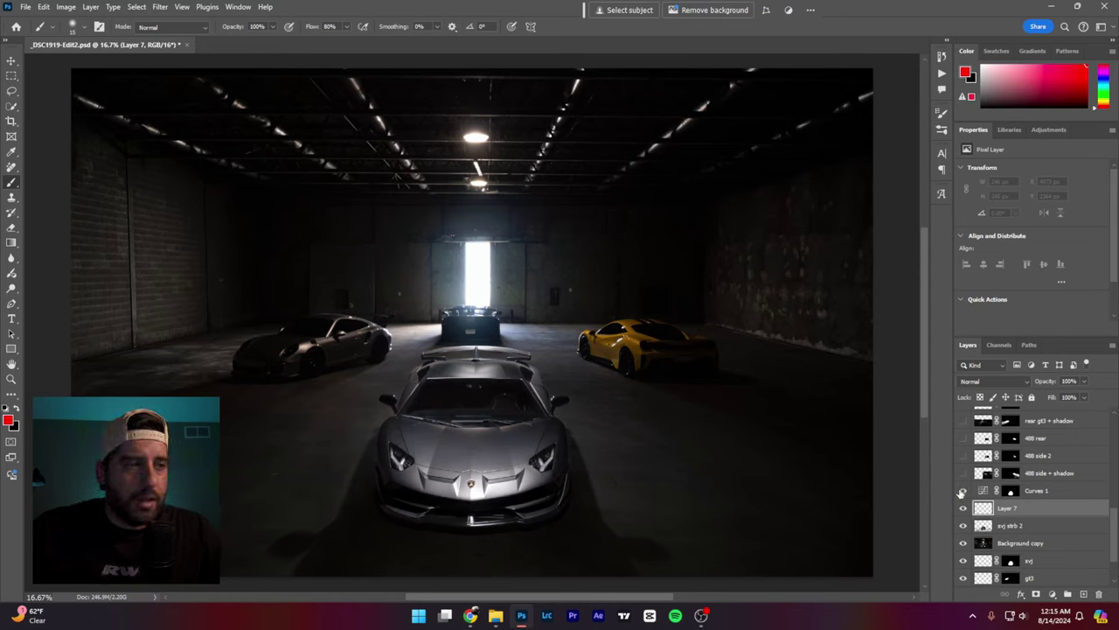
left_click(962, 492)
left_click(962, 491)
left_click(971, 492)
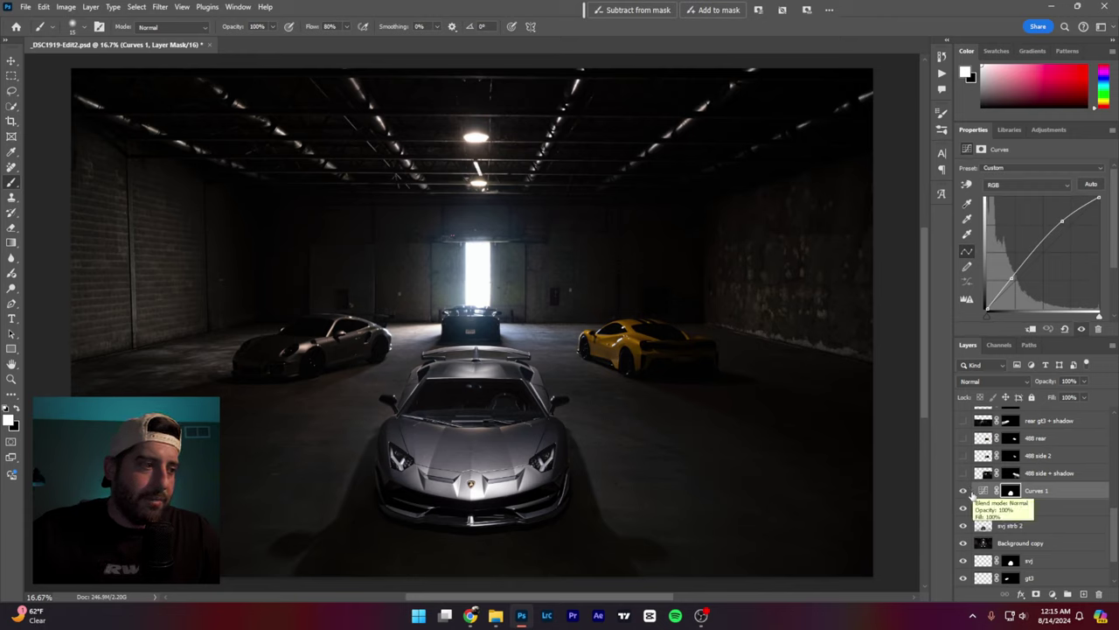
scroll(971, 494, "up", 1)
left_click(963, 491)
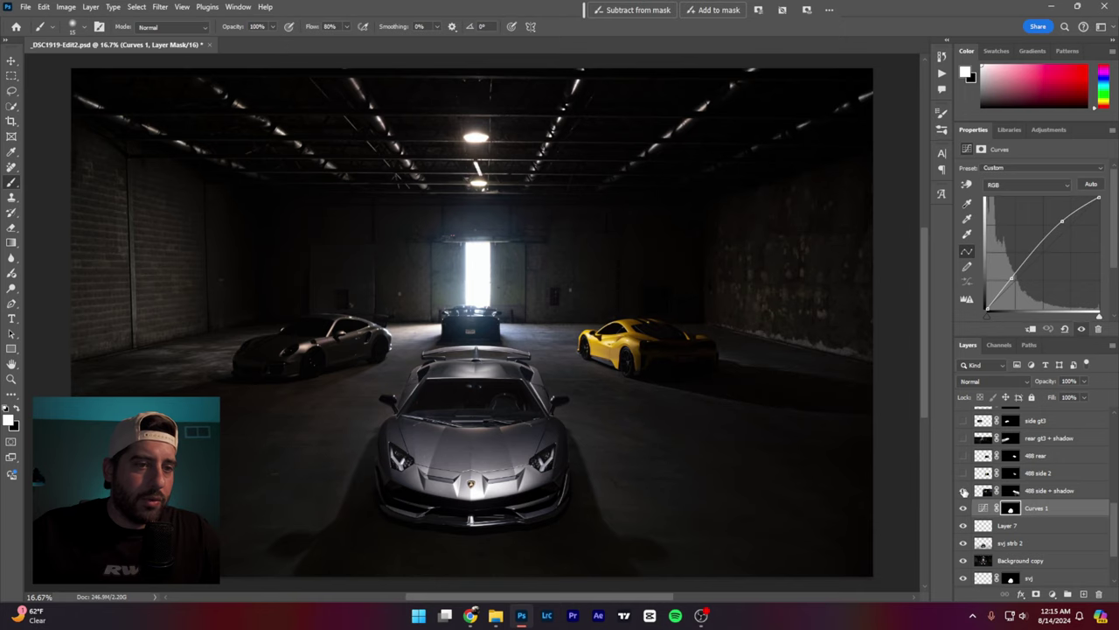
left_click(1066, 496)
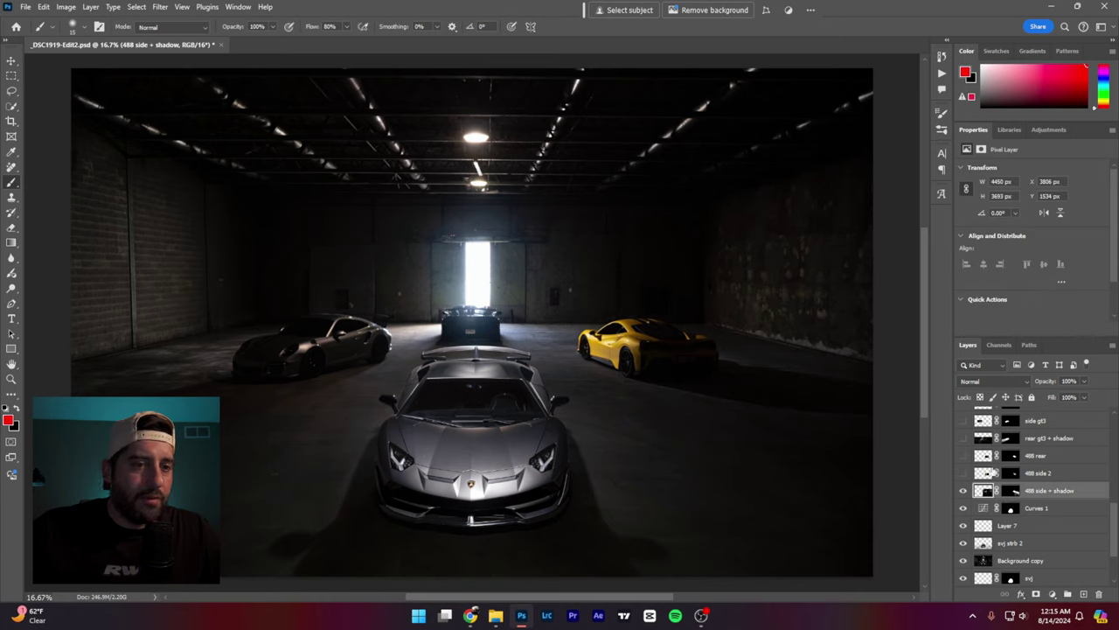
Step: Show Layer 6 and sketch two red light boxes with rays, one aimed at the yellow car's front side and one at its rear
scroll(1014, 490, "up", 5)
left_click(1032, 416)
scroll(1032, 490, "down", 2)
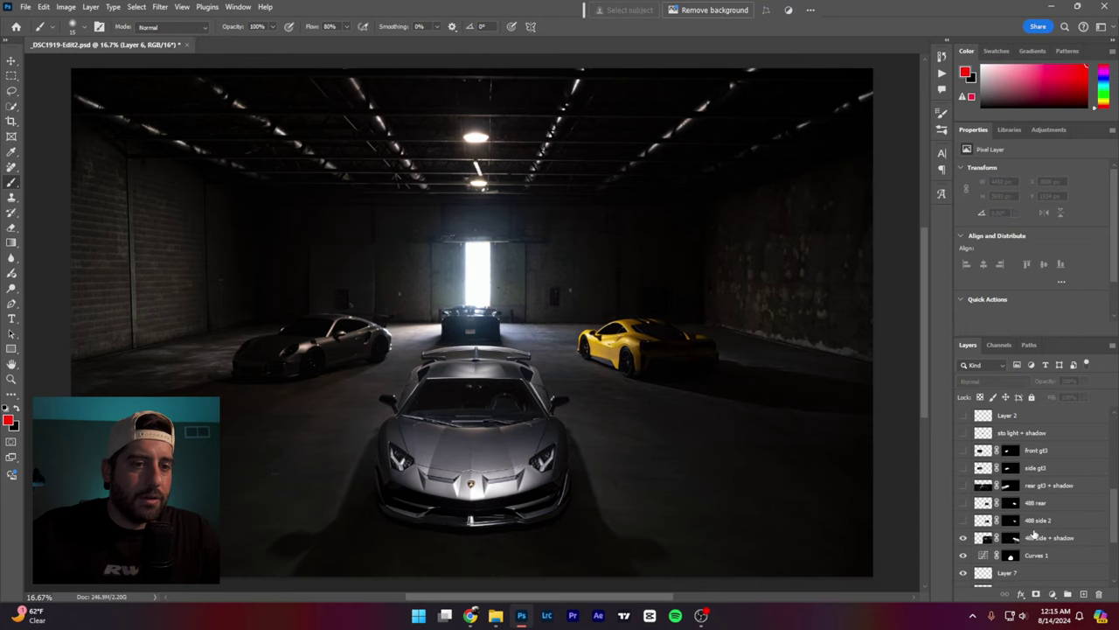
scroll(1034, 533, "down", 2)
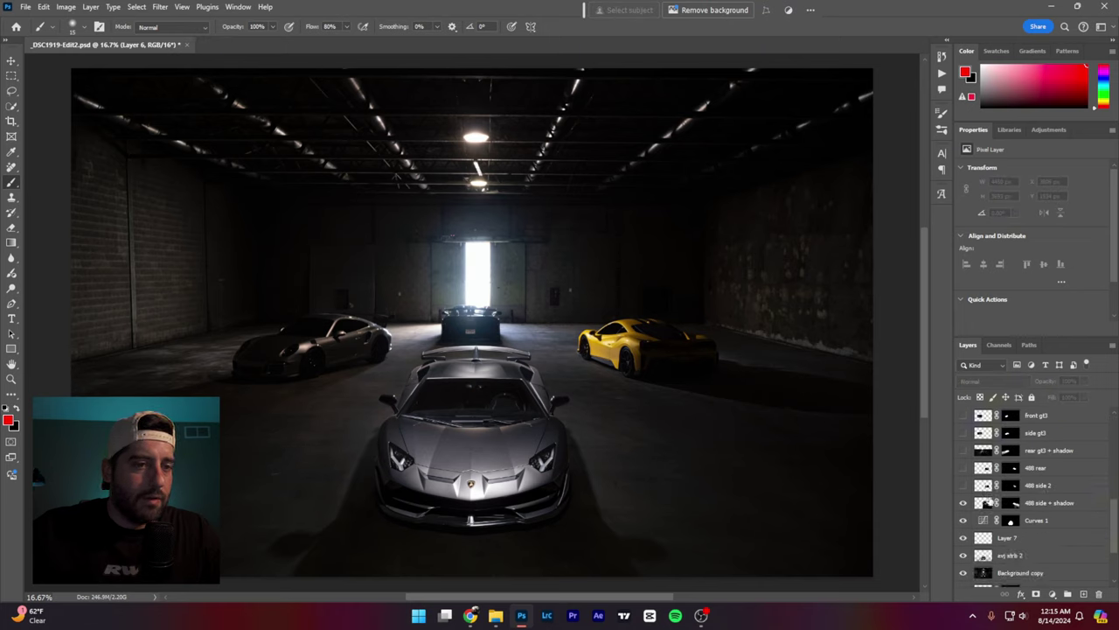
scroll(988, 490, "up", 5)
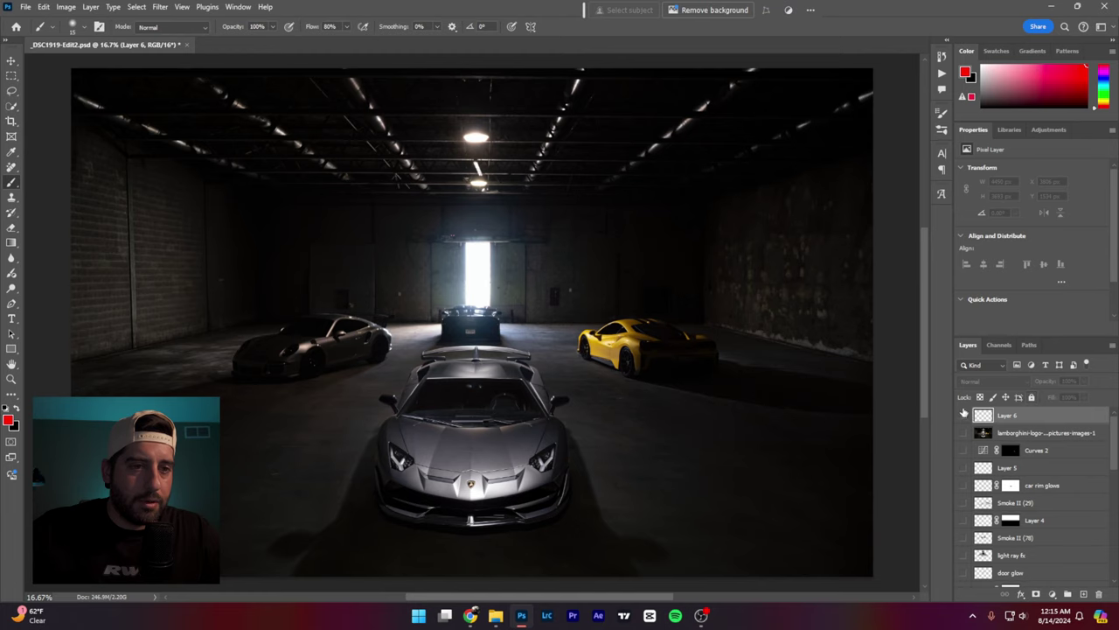
left_click(964, 415)
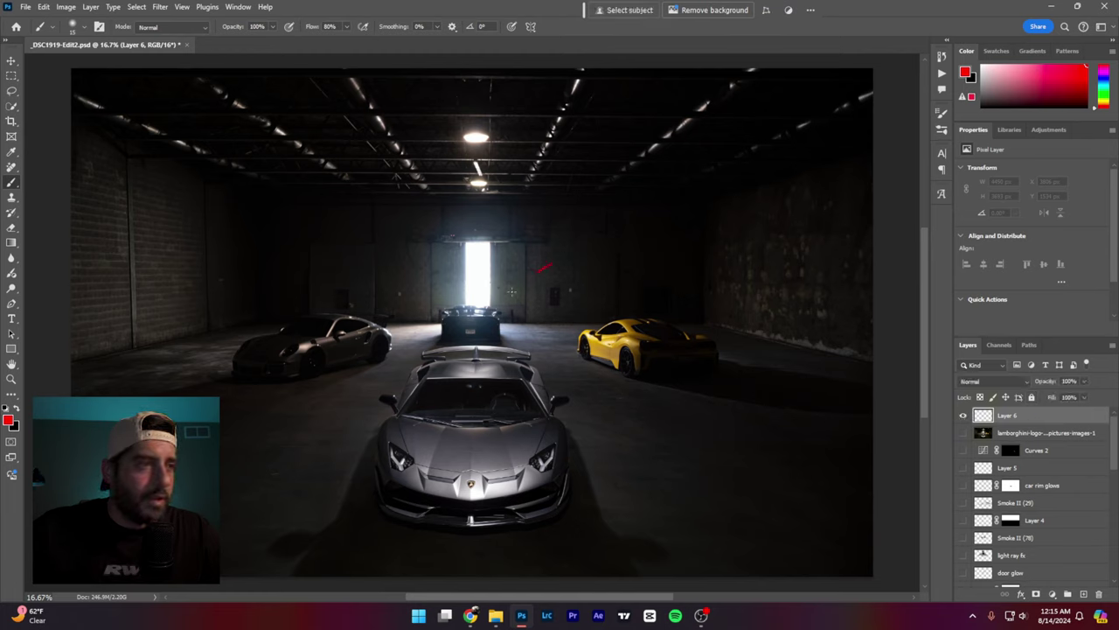
mouse_move(513, 291)
left_mouse_down()
mouse_move(551, 272)
mouse_move(570, 289)
mouse_move(539, 309)
mouse_move(573, 284)
mouse_move(554, 293)
mouse_move(602, 331)
left_mouse_up()
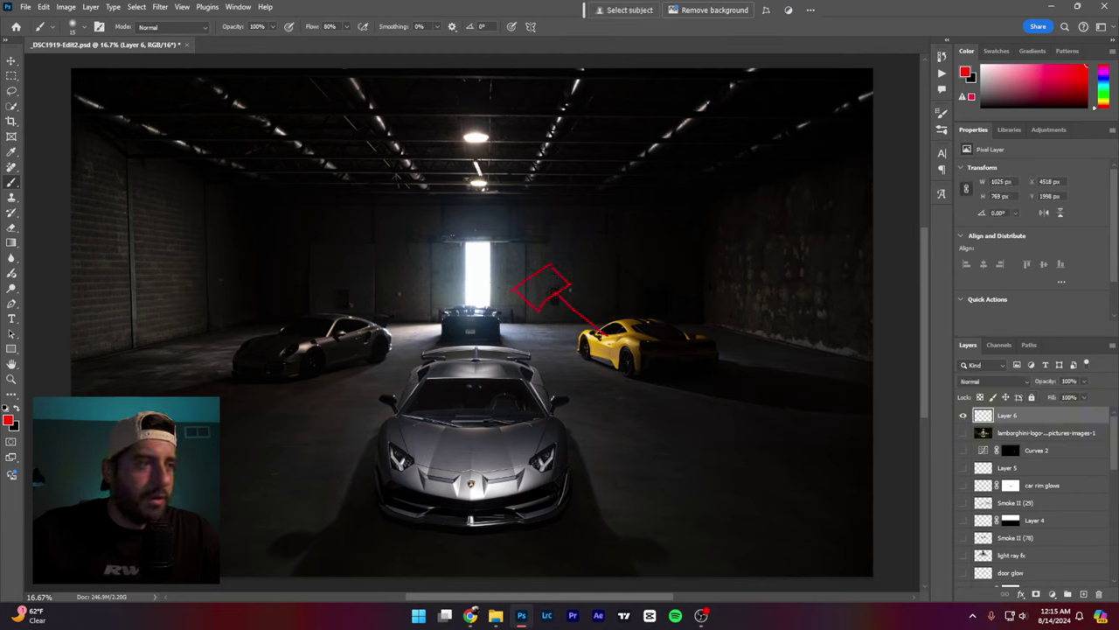
mouse_move(542, 301)
left_mouse_down()
mouse_move(595, 346)
mouse_move(627, 343)
left_mouse_up()
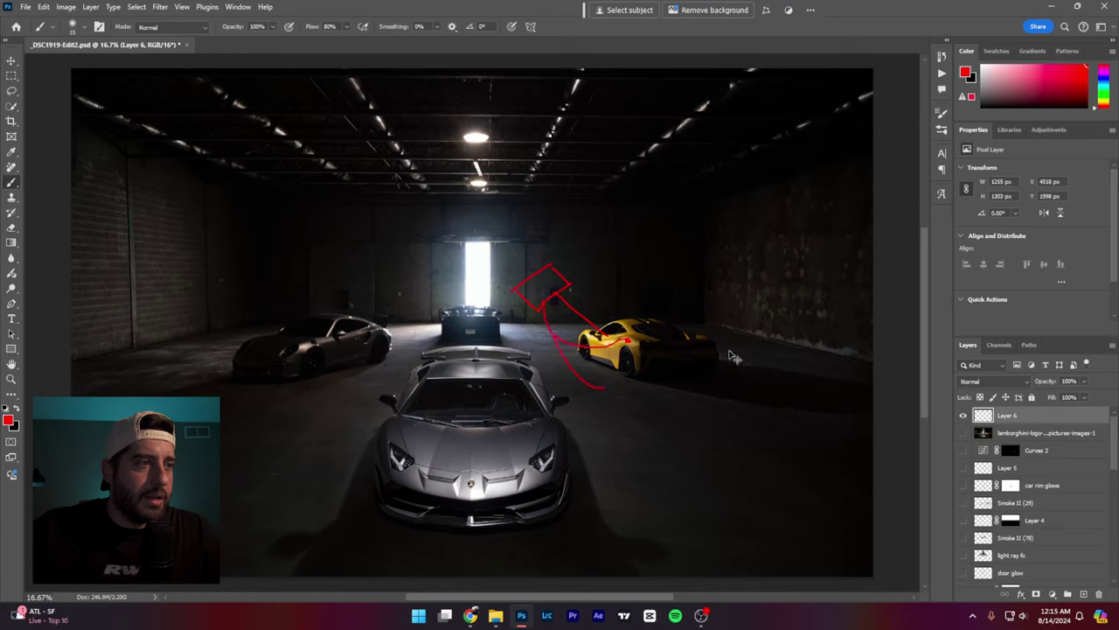
mouse_move(794, 328)
left_mouse_down()
mouse_move(807, 277)
mouse_move(783, 274)
mouse_move(769, 322)
mouse_move(793, 335)
mouse_move(778, 280)
mouse_move(665, 345)
left_mouse_up()
Step: Show the 488 side 2, 488 rear and rear gt3 + shadow layers
scroll(997, 495, "down", 5)
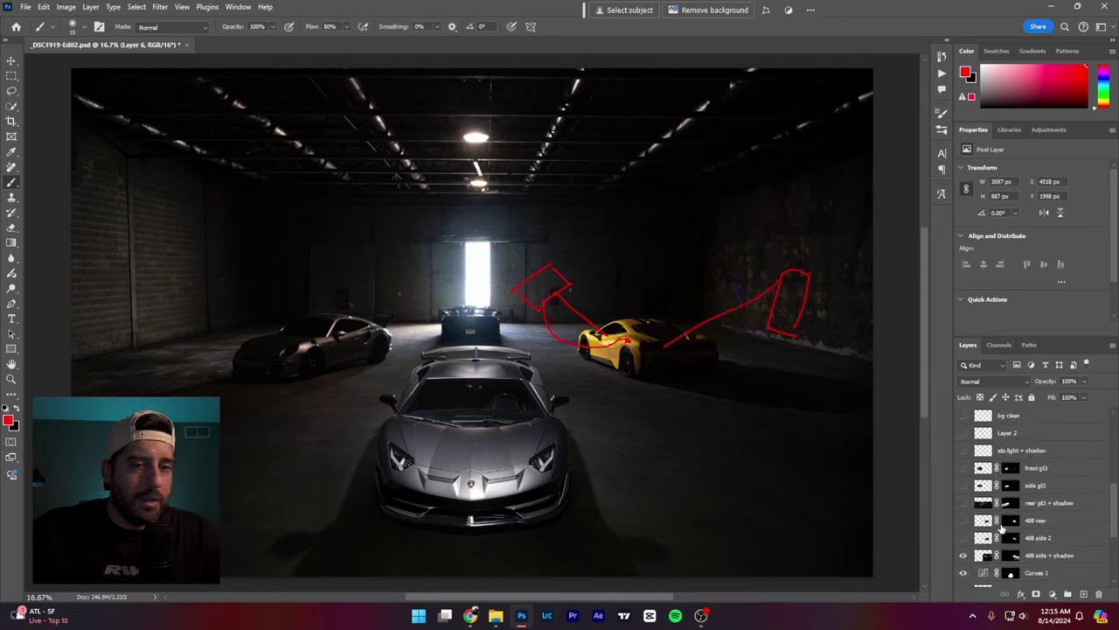
scroll(960, 495, "up", 2)
left_click(963, 508)
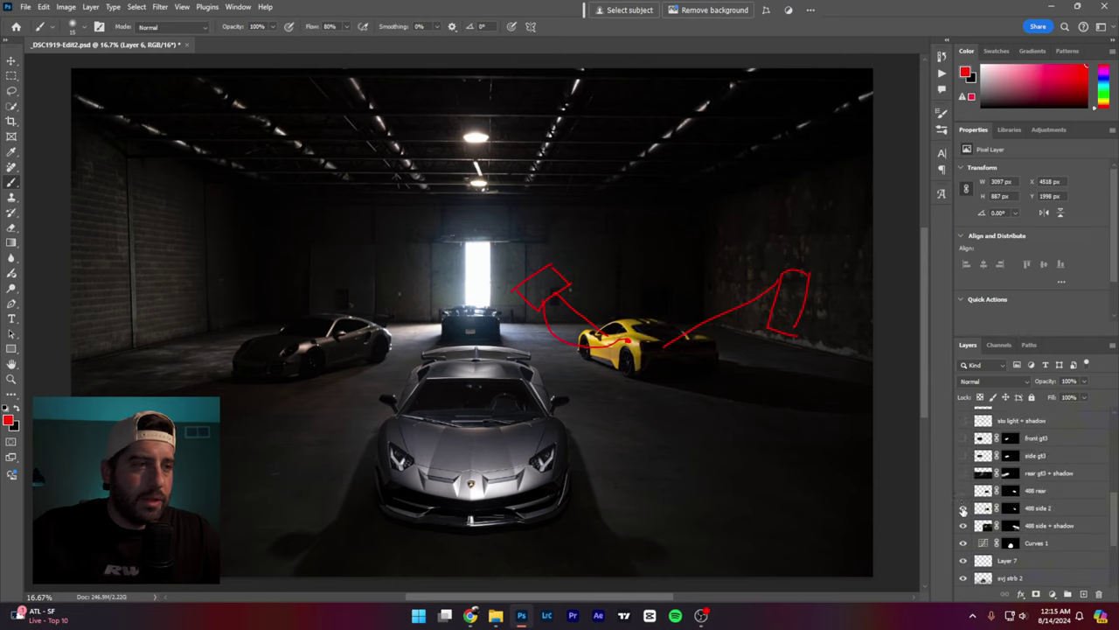
left_click(963, 490)
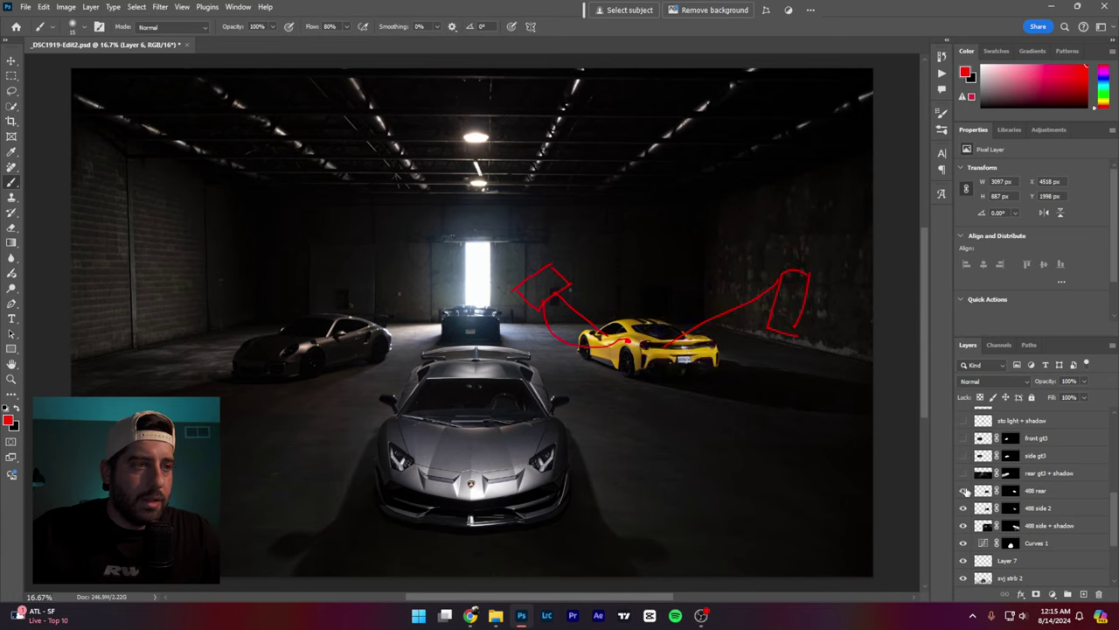
left_click(964, 473)
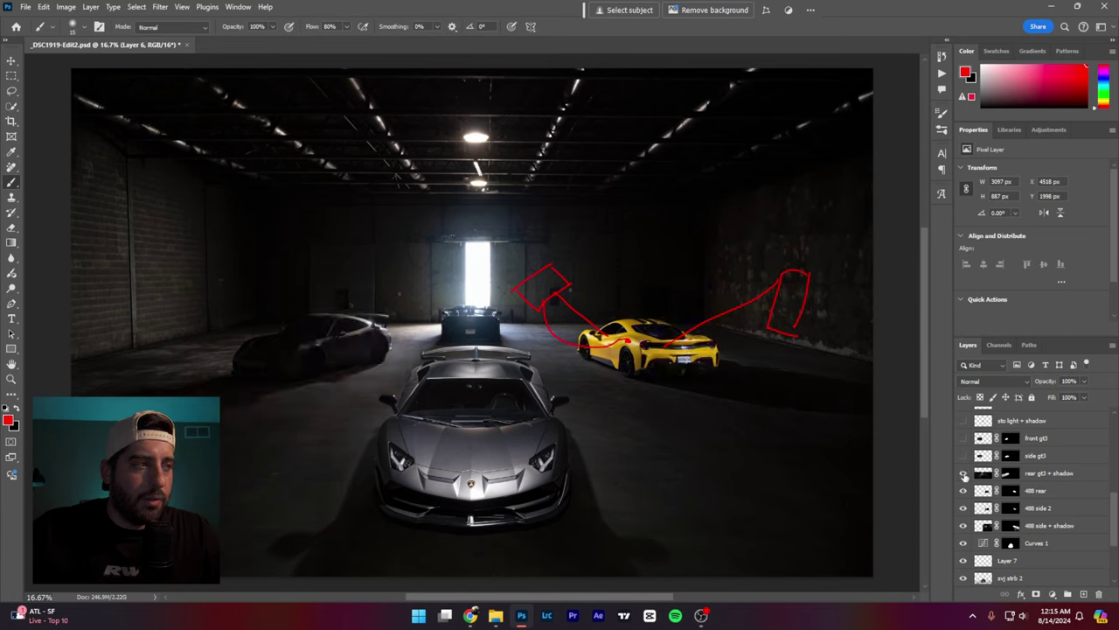
Step: Delete Layer 6 with its red light sketches and add a new empty layer above the whole stack
scroll(1054, 453, "up", 10)
mouse_move(1063, 422)
left_mouse_down()
mouse_move(1067, 548)
mouse_move(1099, 594)
left_mouse_up()
left_click(1083, 594)
Step: Show the side gt3 and front gt3 layers to light up the silver Porsche
scroll(962, 511, "down", 5)
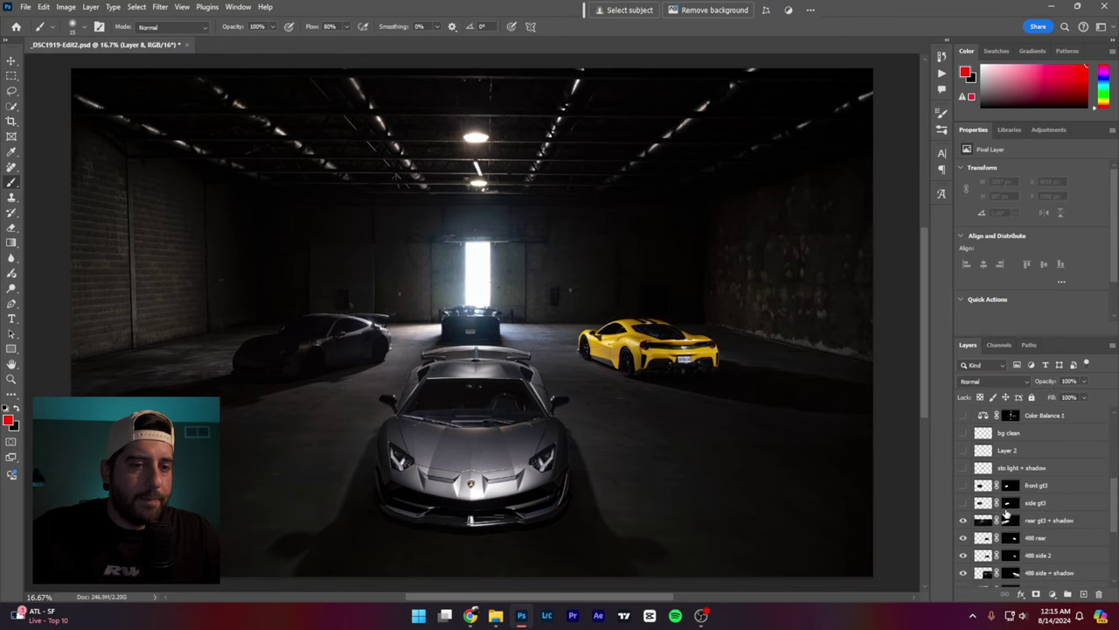
left_click(963, 503)
left_click(964, 486)
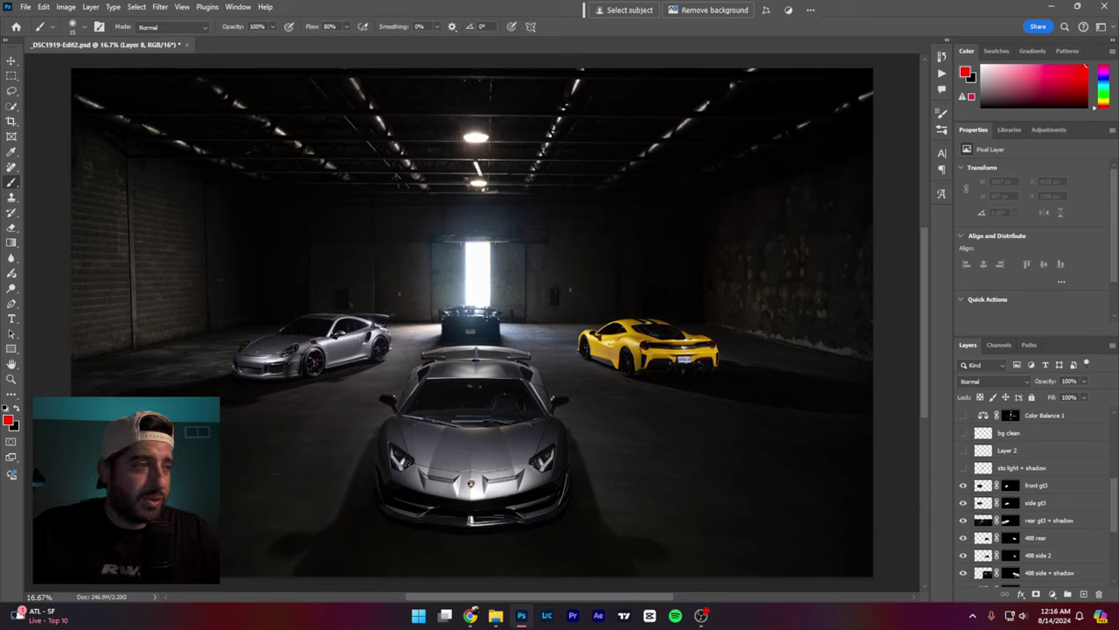
Step: Toggle sto light + shadow to compare its effect, leaving it visible, and show Layer 2 and bg clean
scroll(472, 328, "up", 1)
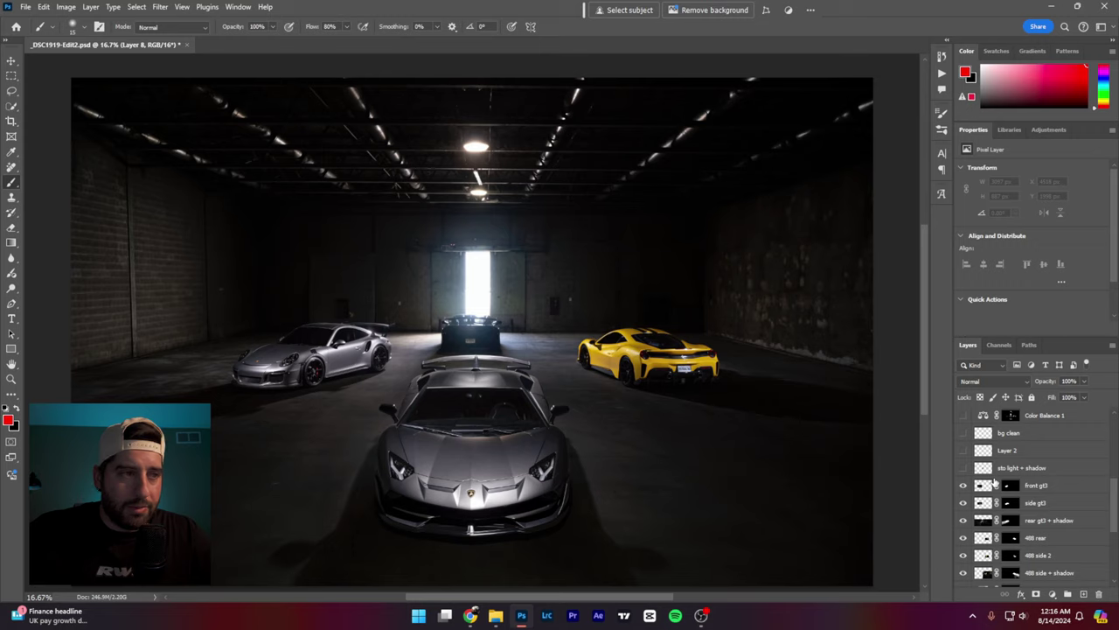
scroll(988, 481, "up", 1)
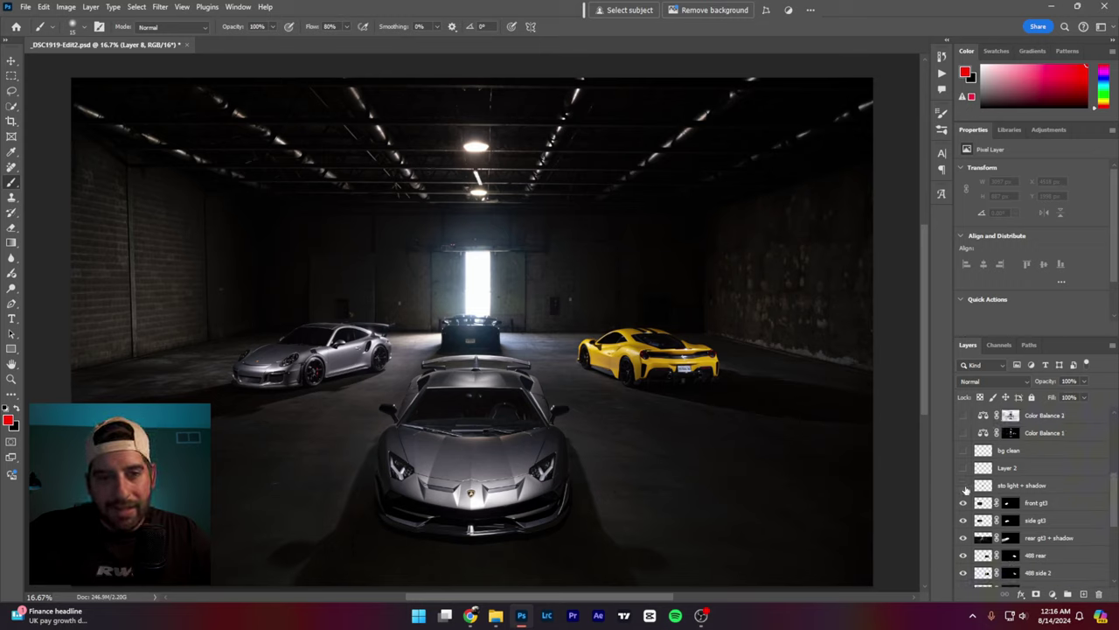
left_click(965, 485)
left_click(964, 485)
left_click(964, 485)
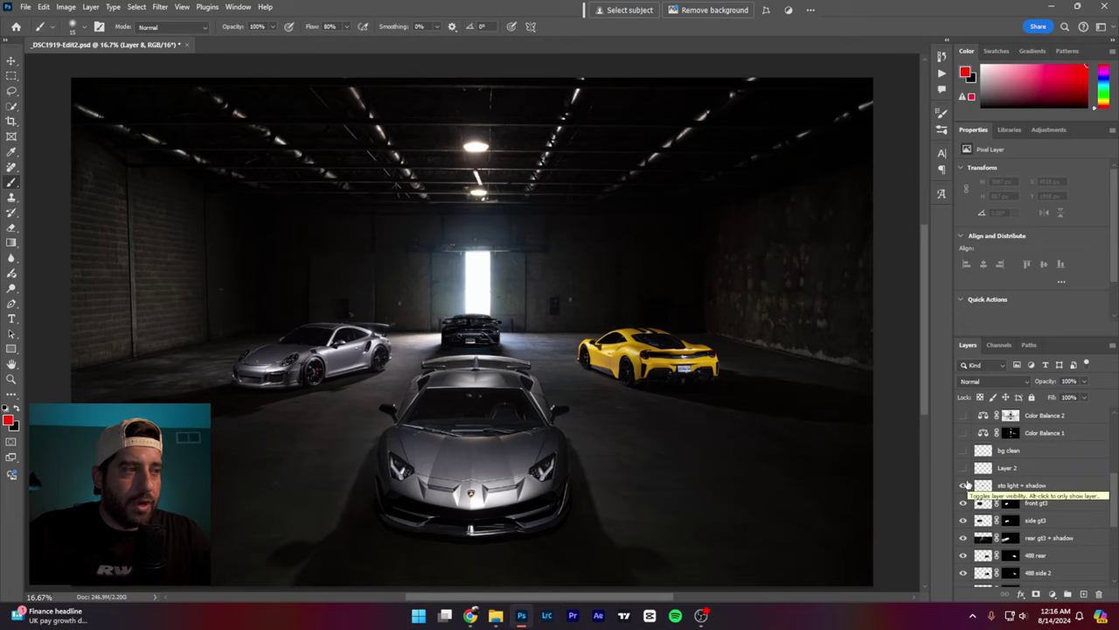
left_click(963, 470)
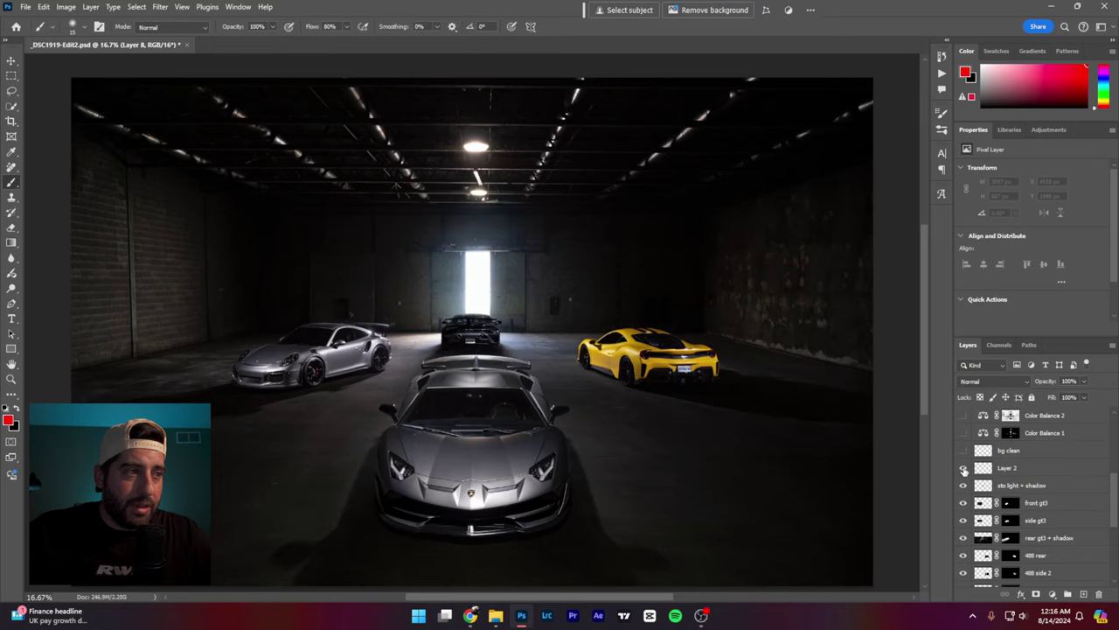
left_click(963, 451)
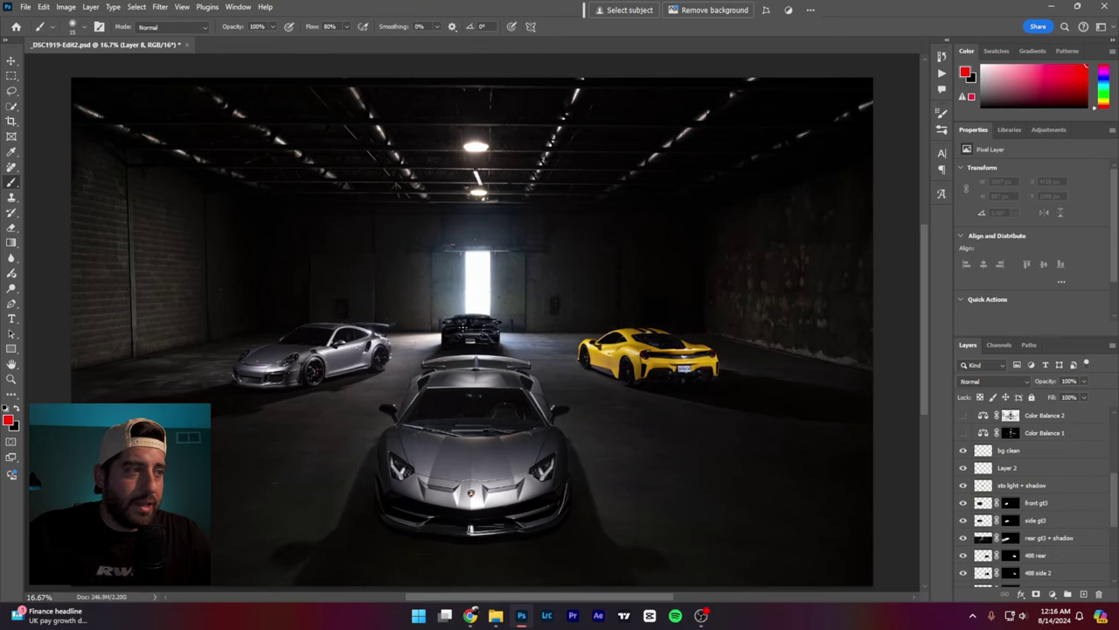
Step: Mark the black rear car's wing, tail and lower bumper in red, undoing every mark
scroll(459, 325, "up", 4)
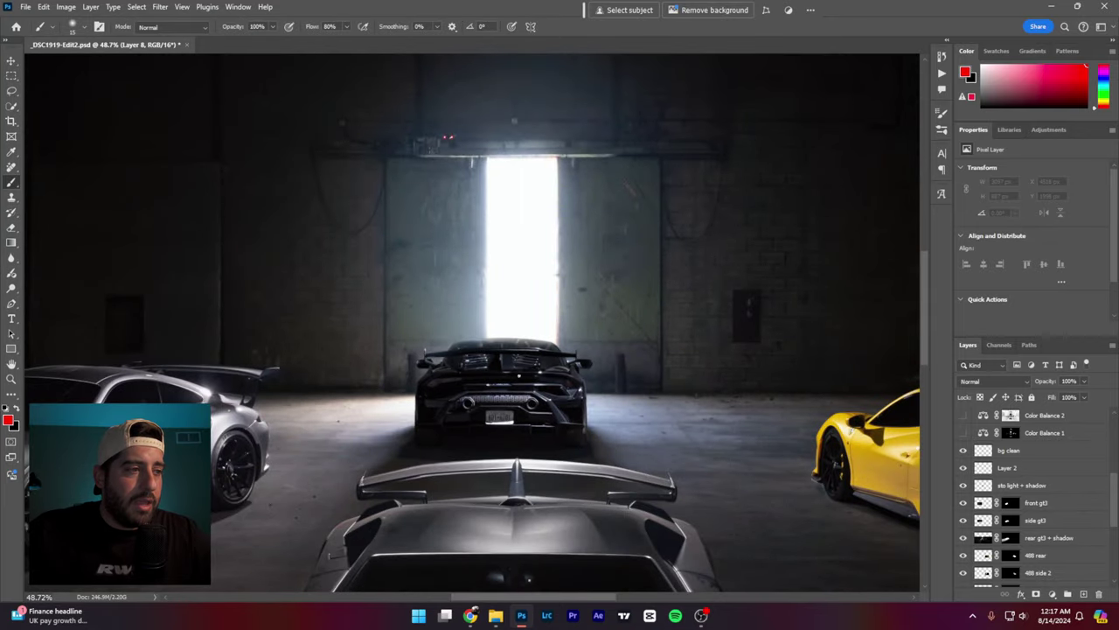
mouse_move(468, 383)
left_mouse_down()
mouse_move(500, 365)
mouse_move(498, 376)
mouse_move(455, 342)
left_mouse_up()
key("ctrl+z")
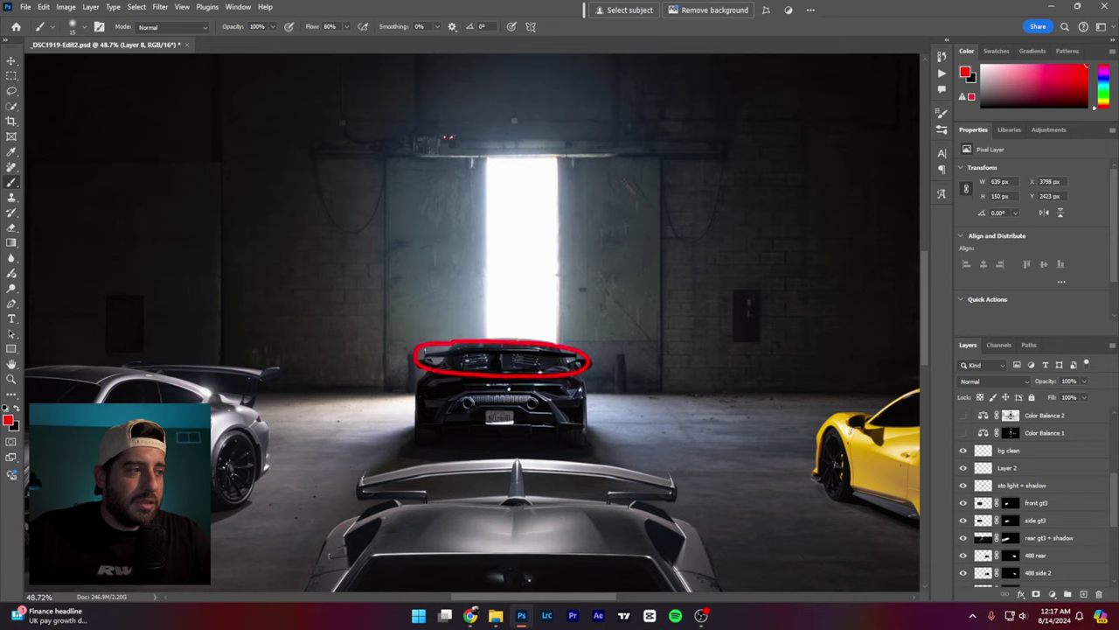
mouse_move(513, 391)
left_mouse_down()
mouse_move(476, 392)
mouse_move(524, 393)
left_mouse_up()
key("ctrl+z")
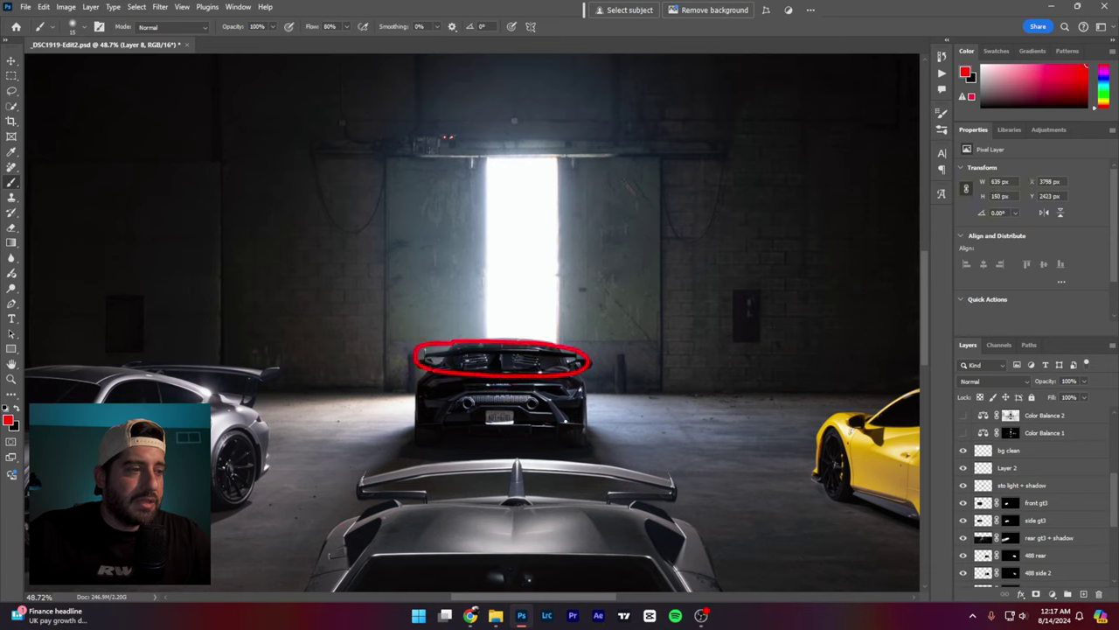
key("ctrl+z")
left_click_drag(537, 395, 564, 418)
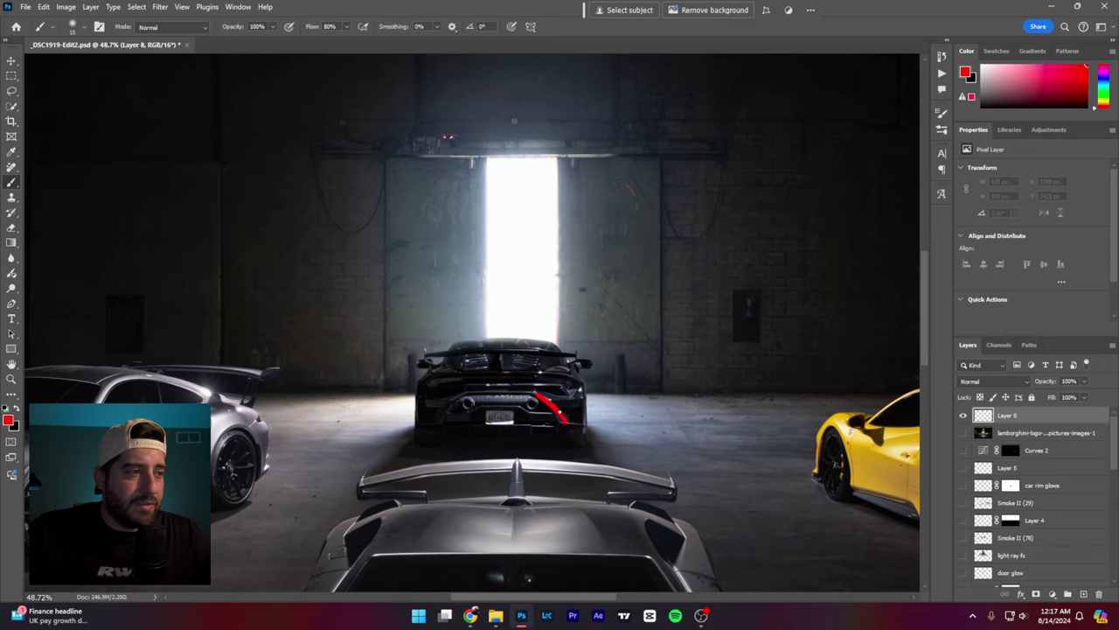
key("ctrl+z")
mouse_move(437, 420)
left_mouse_down()
mouse_move(458, 397)
mouse_move(560, 393)
mouse_move(581, 429)
left_mouse_up()
key("ctrl+z")
Step: Trace the bright doorway's edge and circle the black car's tail and the floor behind the front car in red, undoing each mark
scroll(639, 416, "down", 2)
scroll(651, 437, "down", 5)
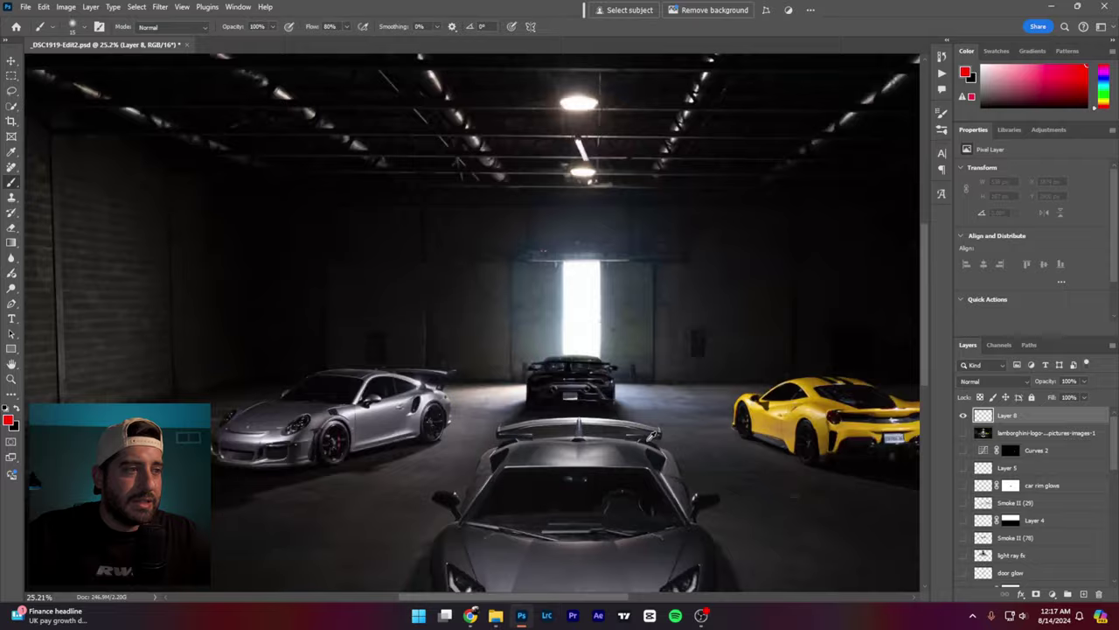
scroll(697, 422, "up", 3)
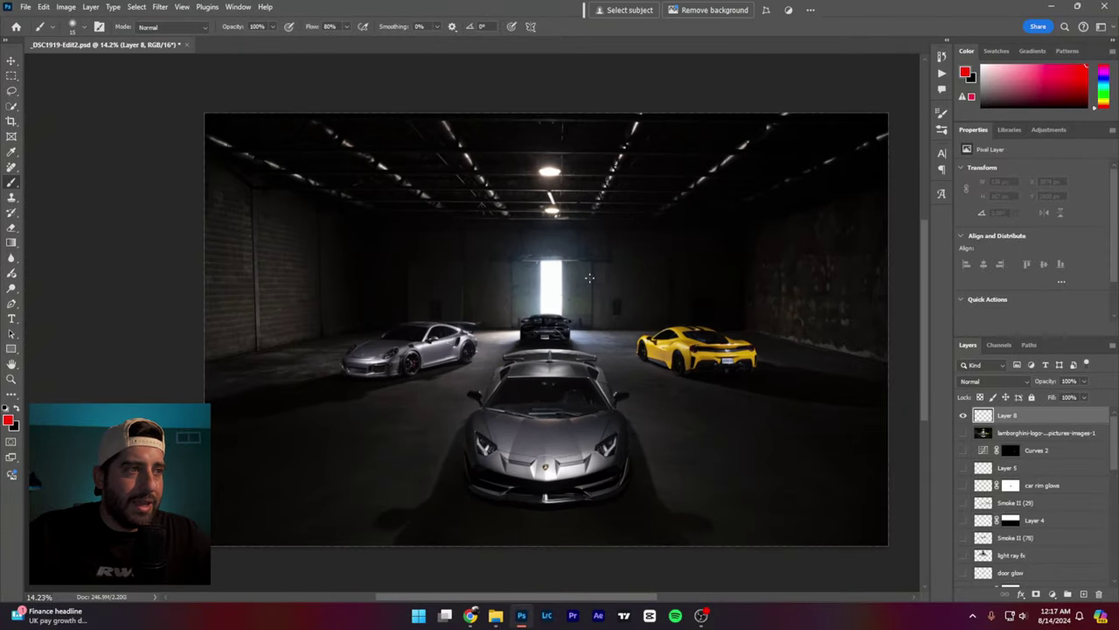
left_click_drag(539, 261, 538, 317)
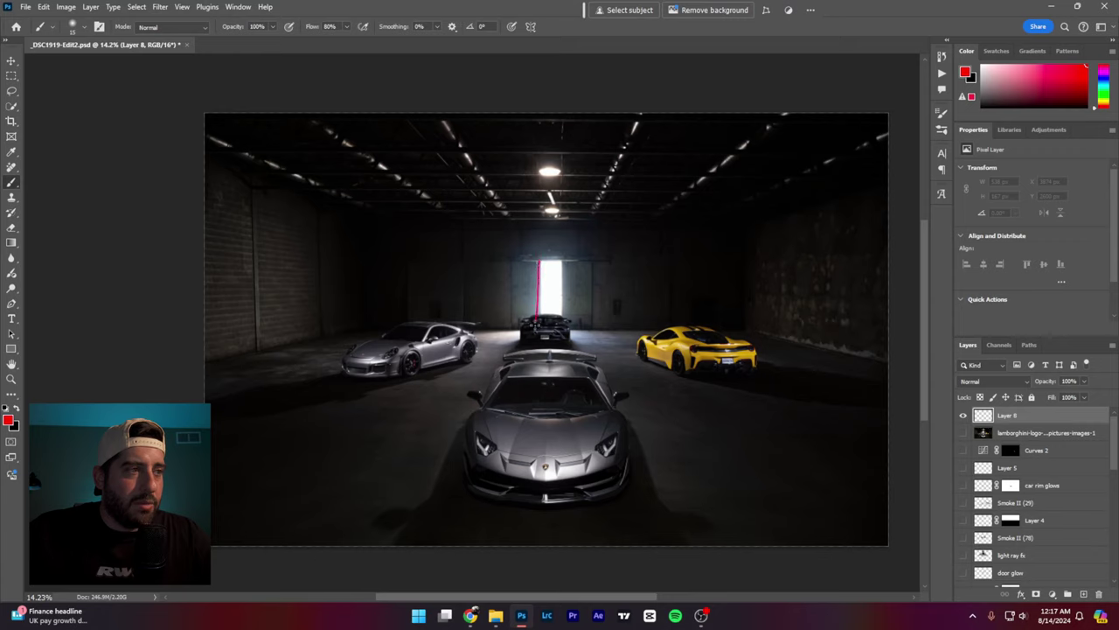
key("ctrl+z")
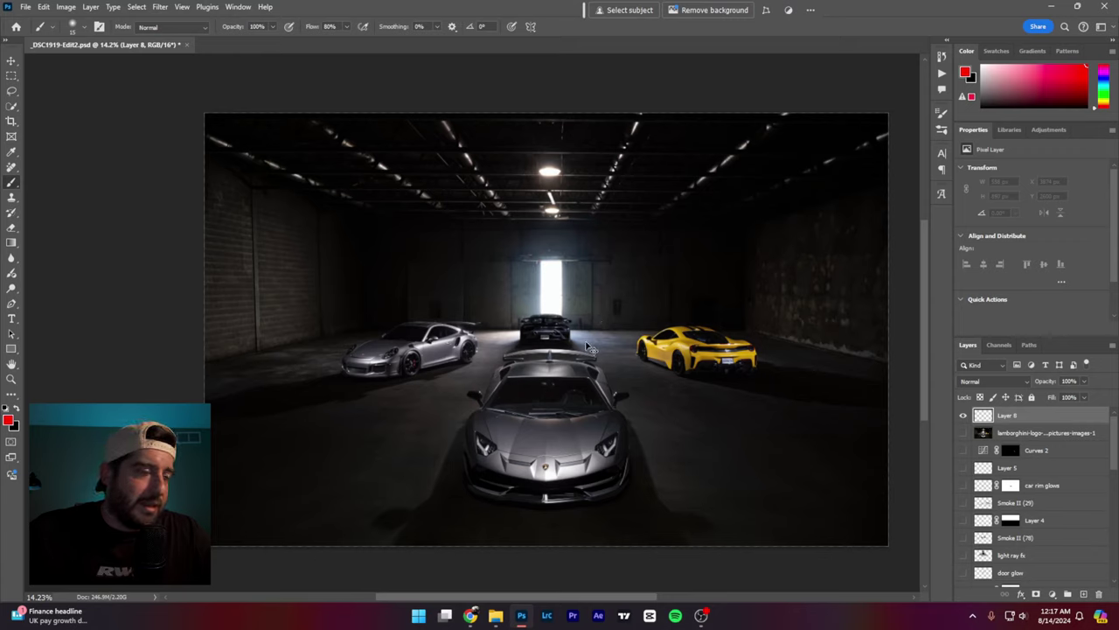
mouse_move(558, 317)
left_mouse_down()
mouse_move(528, 332)
mouse_move(564, 316)
left_mouse_up()
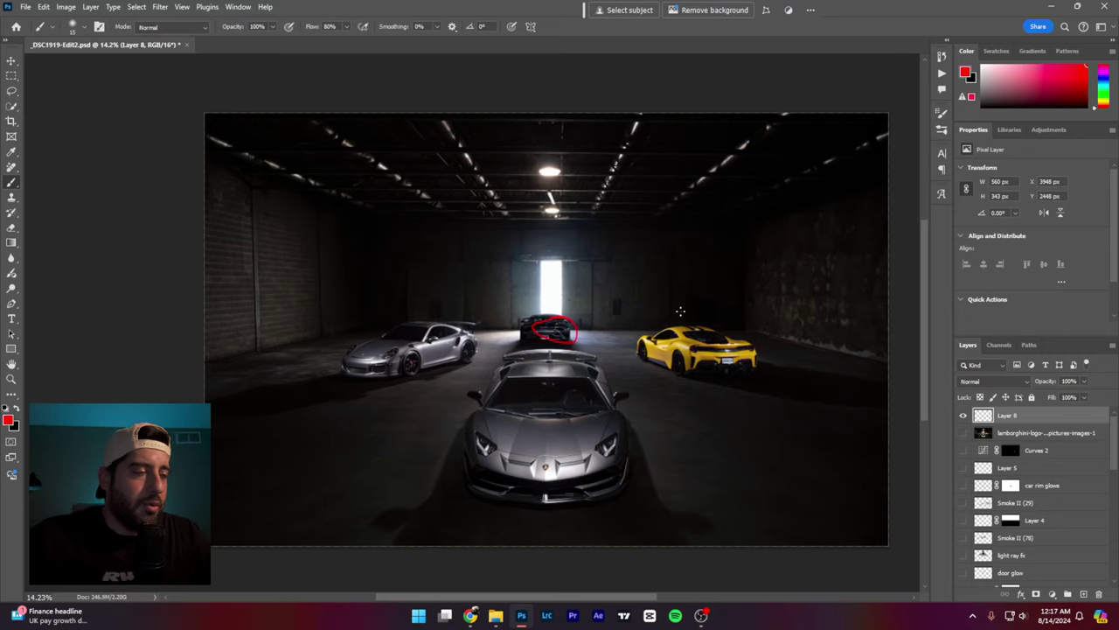
key("ctrl+z")
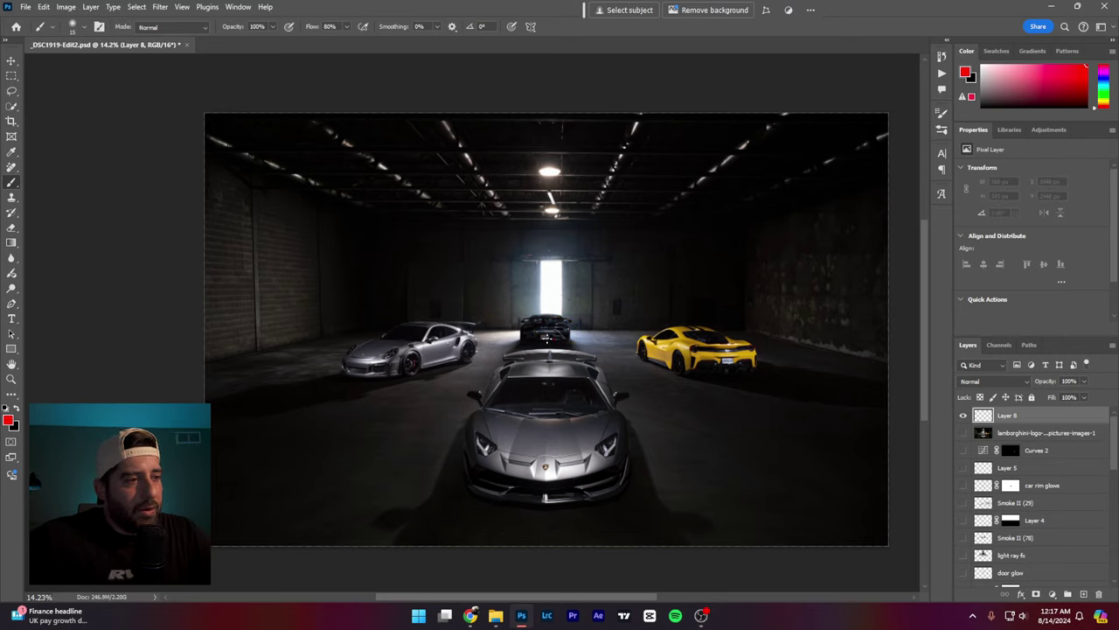
mouse_move(546, 335)
left_mouse_down()
mouse_move(518, 348)
mouse_move(568, 338)
left_mouse_up()
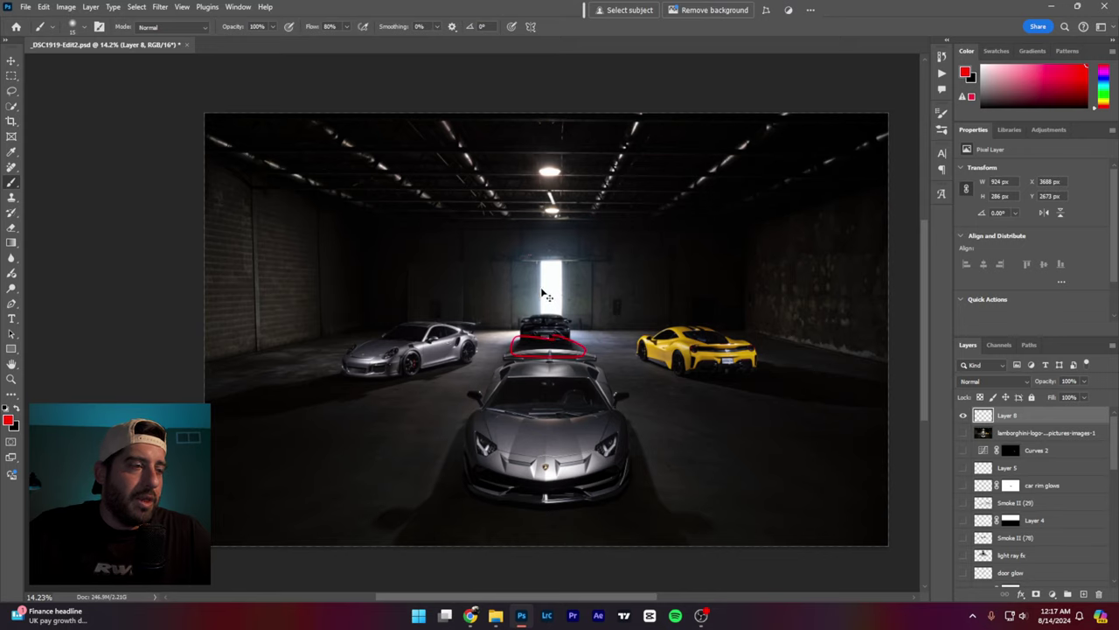
key("ctrl+z")
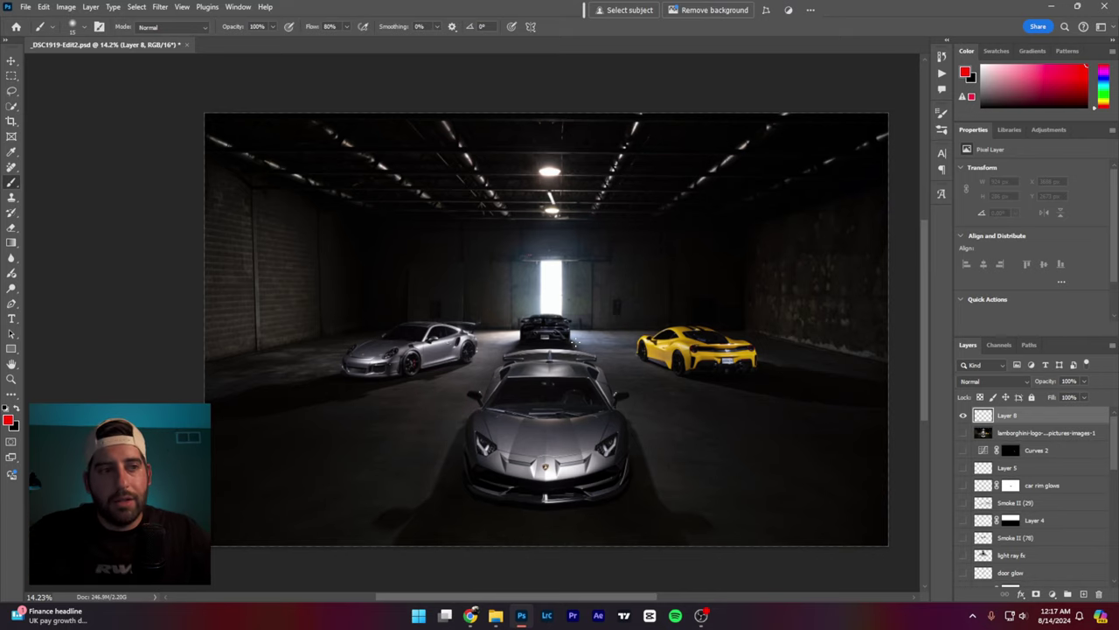
Step: Show the Color Balance 1 adjustment and view the whole composite
scroll(536, 334, "up", 2)
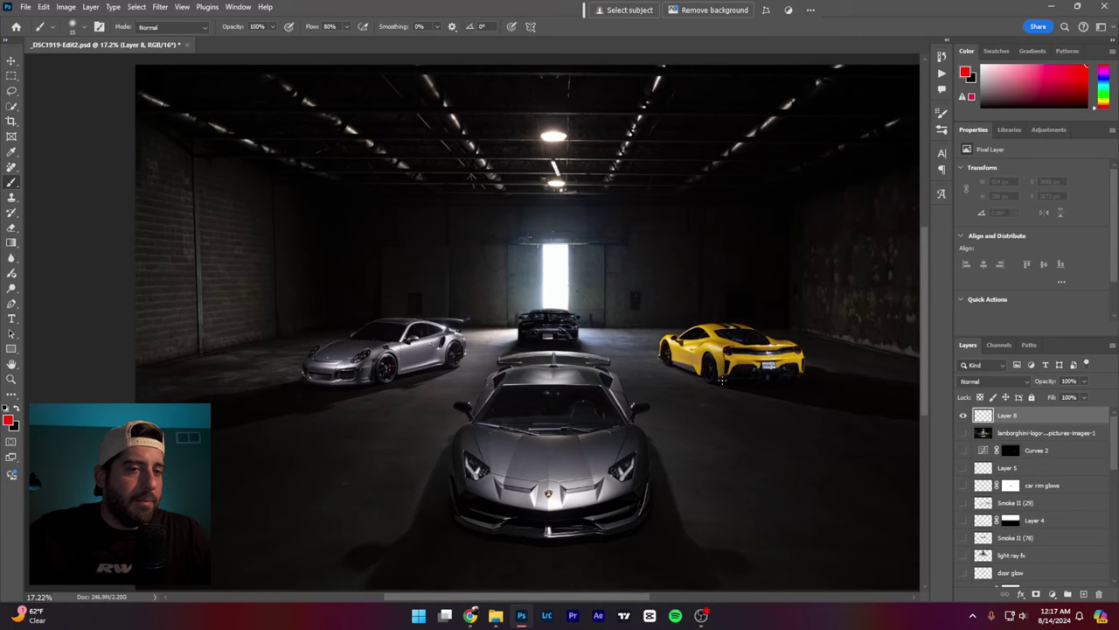
scroll(995, 522, "down", 3)
left_click(963, 520)
scroll(613, 455, "down", 2)
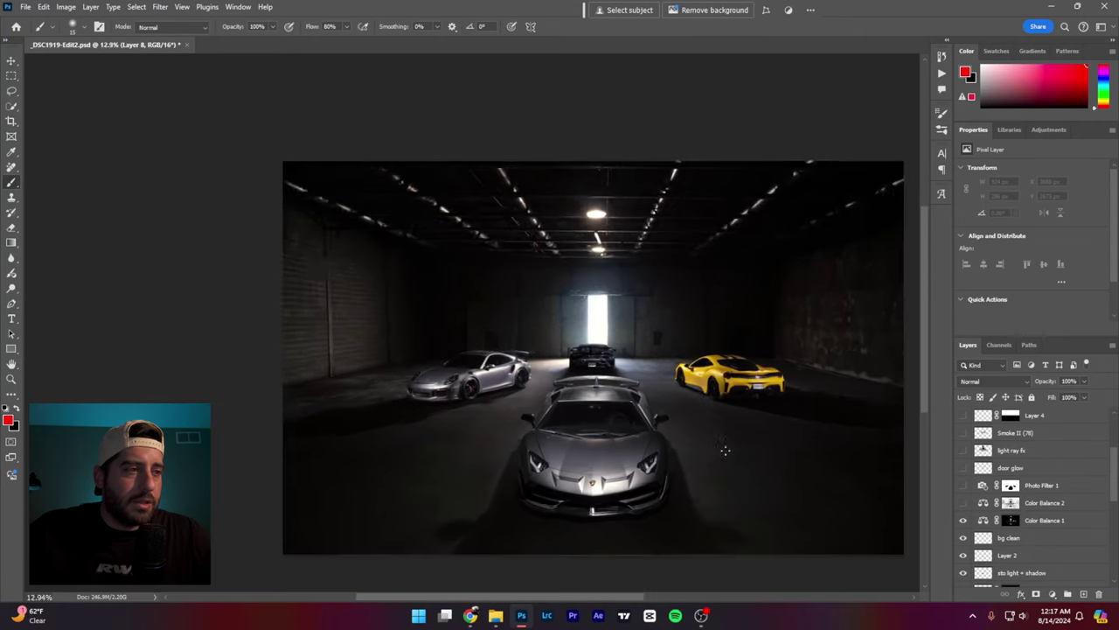
Step: Show the Color Balance 2 and Photo Filter 1 adjustments and view the whole composite
left_click(963, 502)
left_click(963, 485)
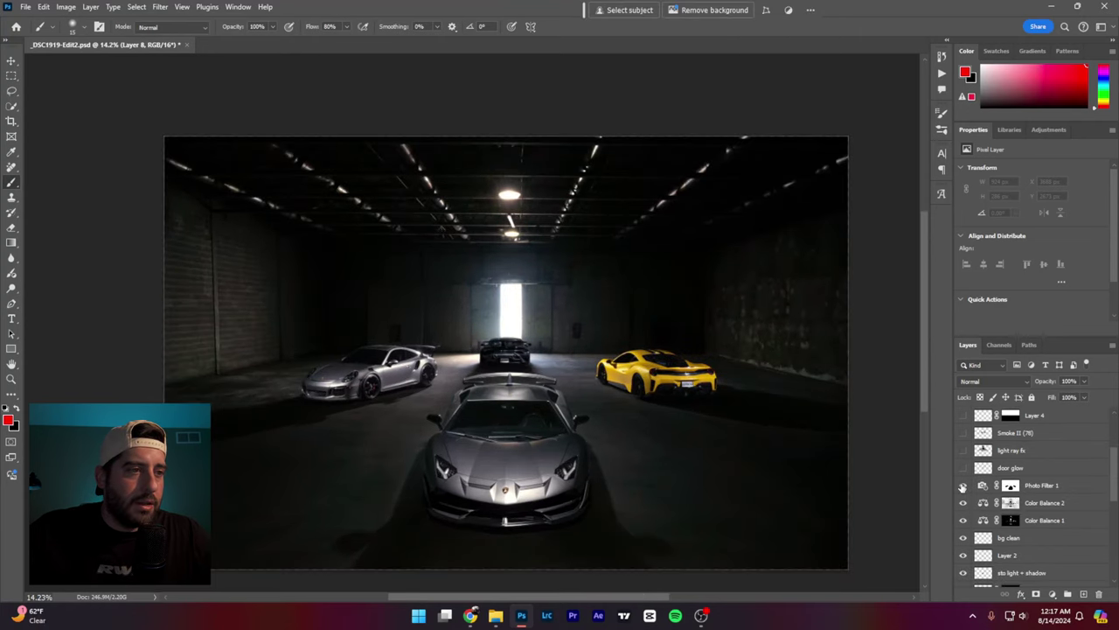
scroll(607, 401, "down", 2)
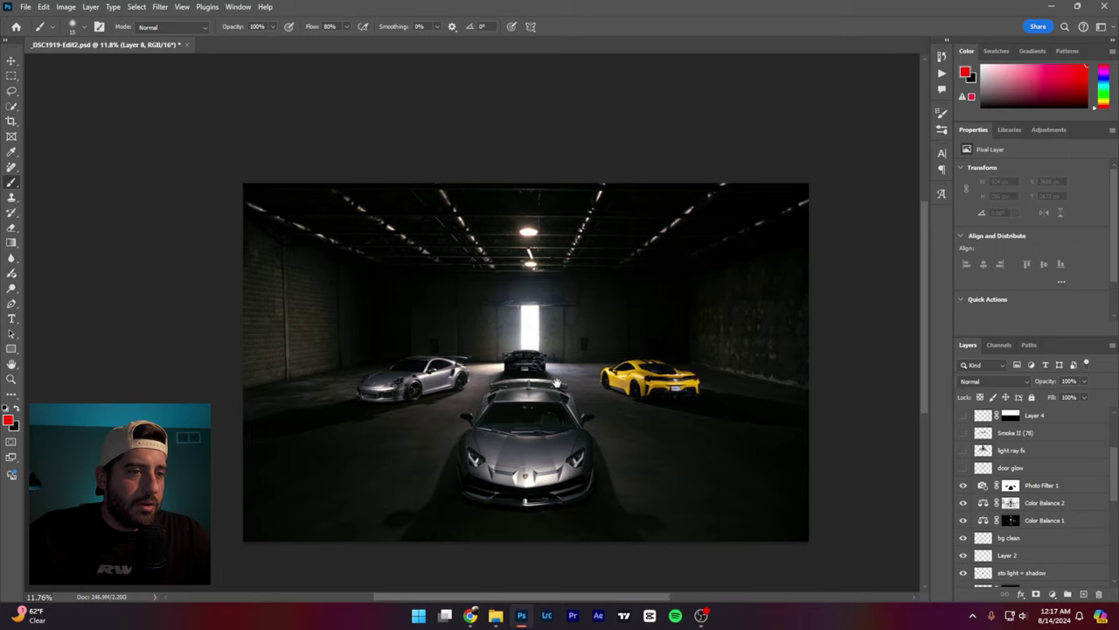
Step: Toggle the door glow layer to compare its effect around the bright doorway, leaving it visible
scroll(961, 481, "up", 1)
left_click(962, 485)
left_click(961, 485)
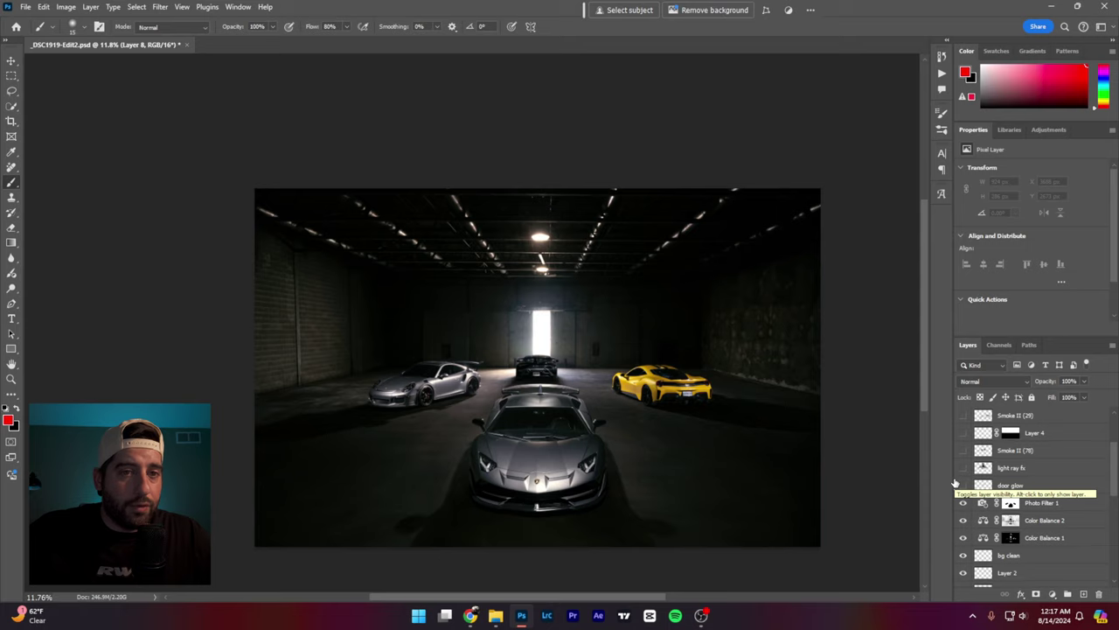
left_click(963, 485)
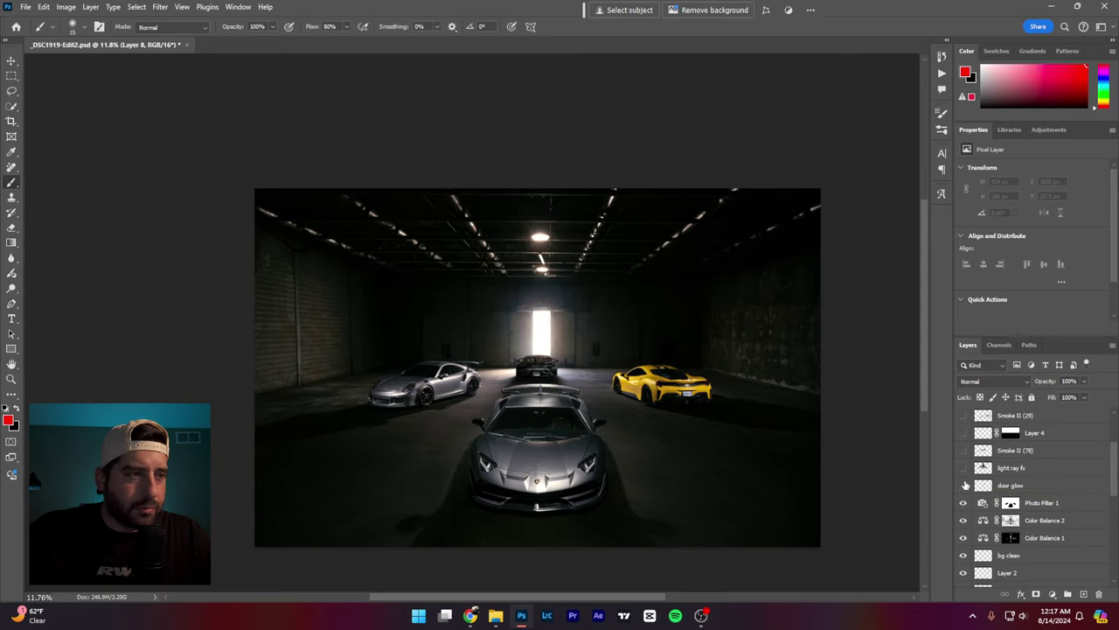
left_click(962, 485)
left_click(963, 485)
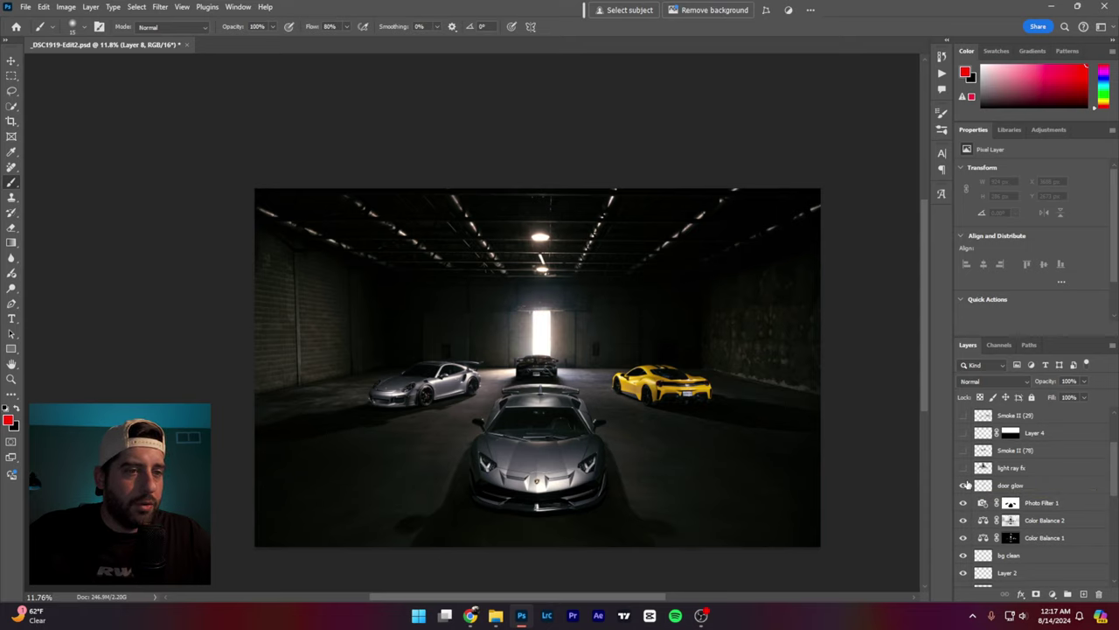
Step: Toggle light ray fx repeatedly to compare the beams from the doorway and ceiling lamps, leaving it visible
left_click(963, 468)
left_click(963, 467)
left_click(963, 468)
left_click(963, 468)
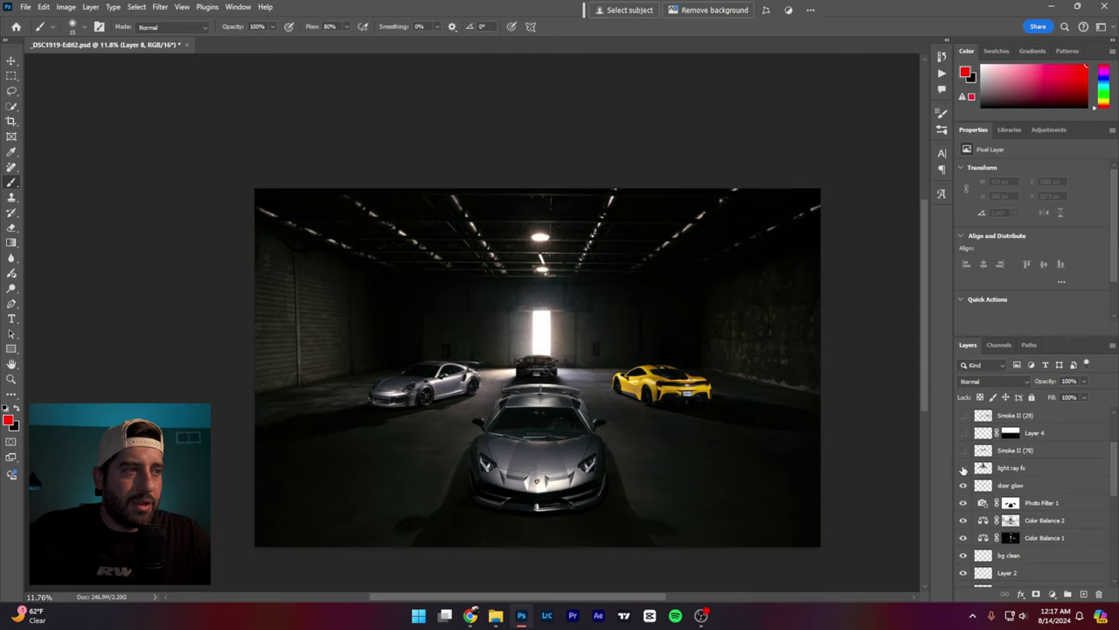
left_click(963, 468)
left_click(963, 468)
left_click(963, 468)
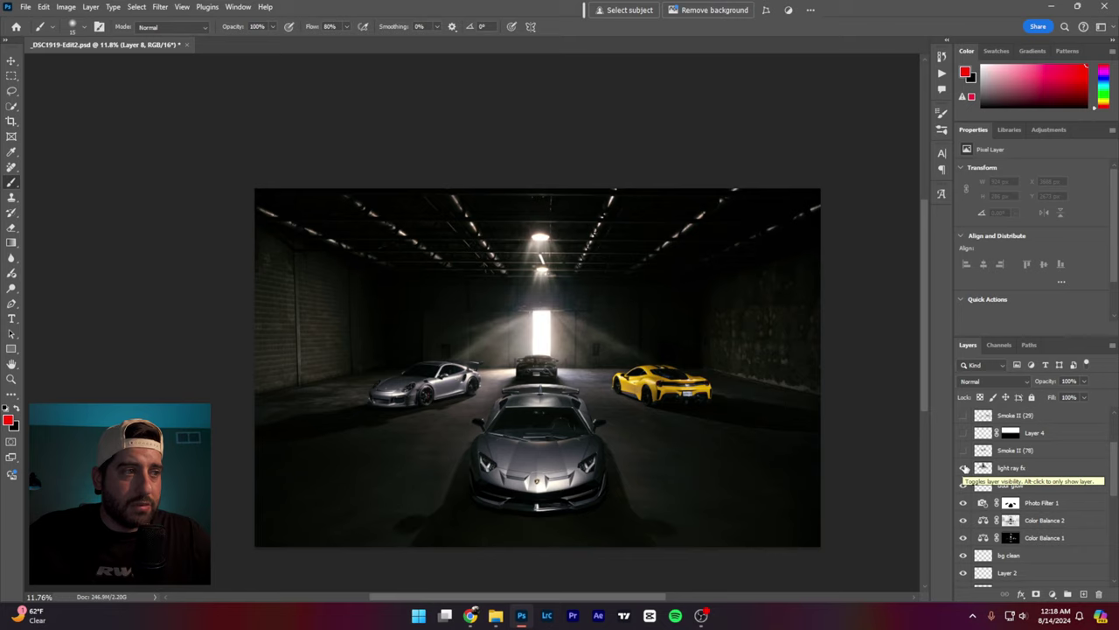
Step: Show the Smoke II (78), Layer 4 and Smoke II (29) layers to add the haze
left_click(963, 450)
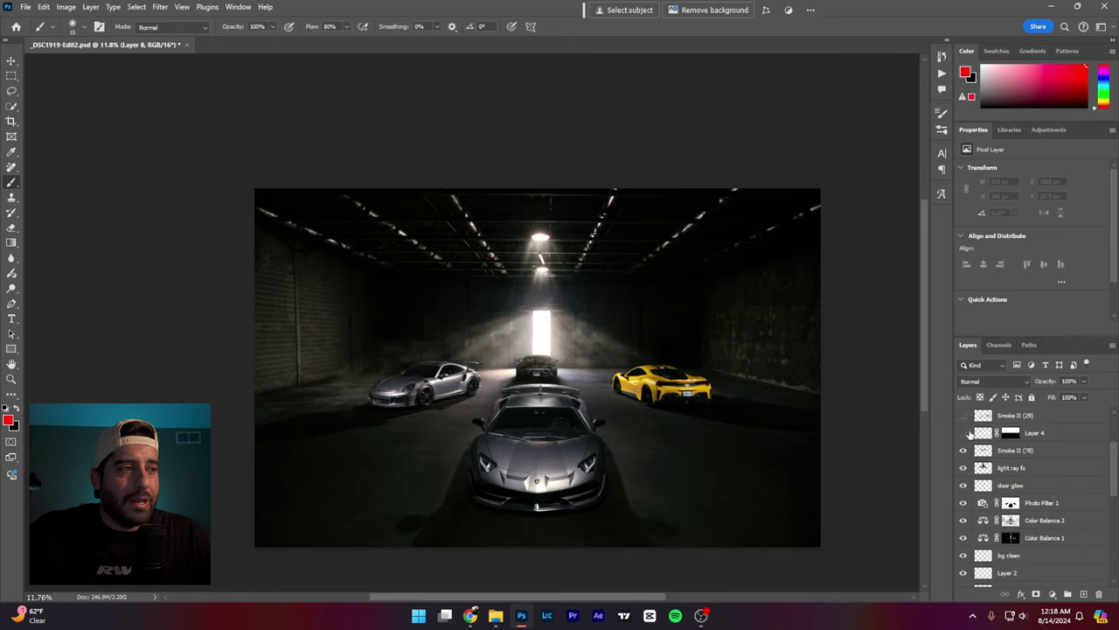
left_click(963, 432)
left_click(963, 415)
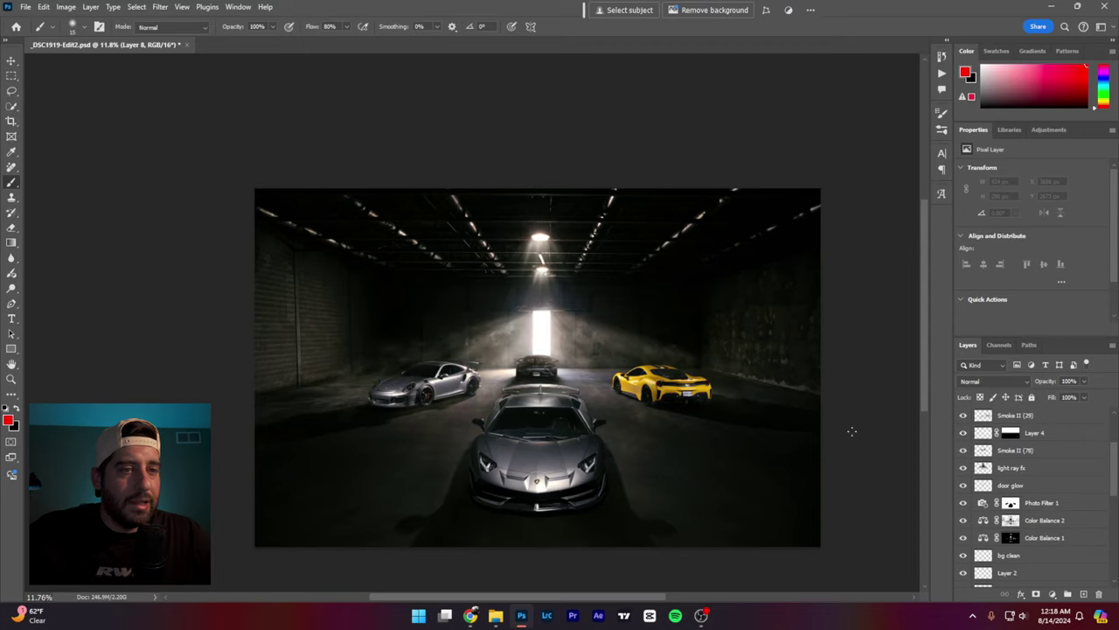
Step: Show the car rim glows and Layer 5 layers and the Curves 2 adjustment
scroll(959, 449, "up", 3)
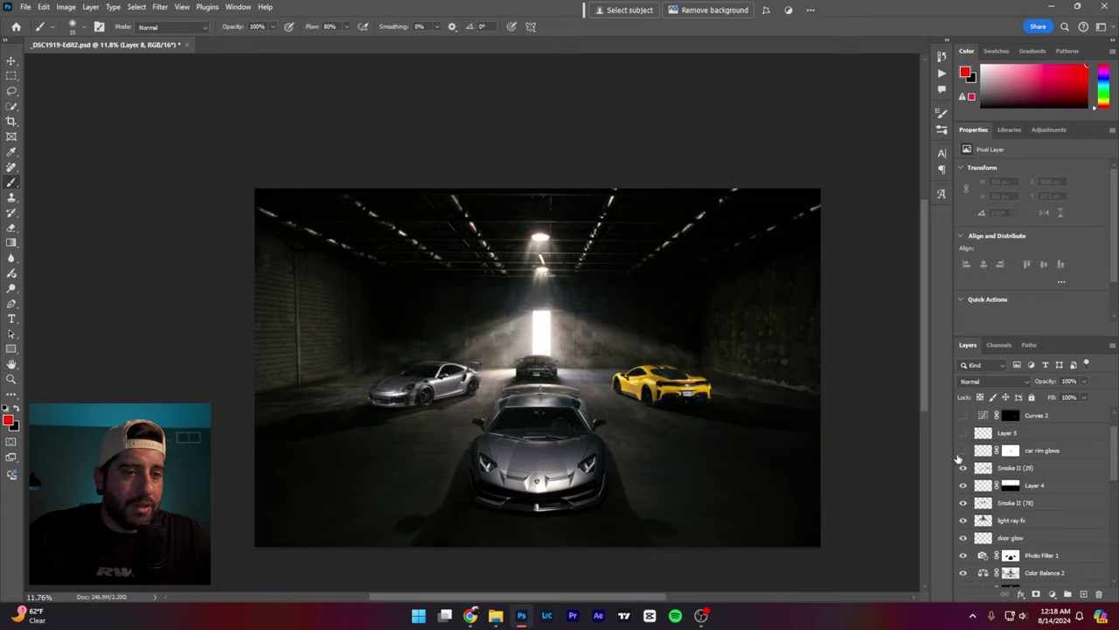
left_click(963, 449)
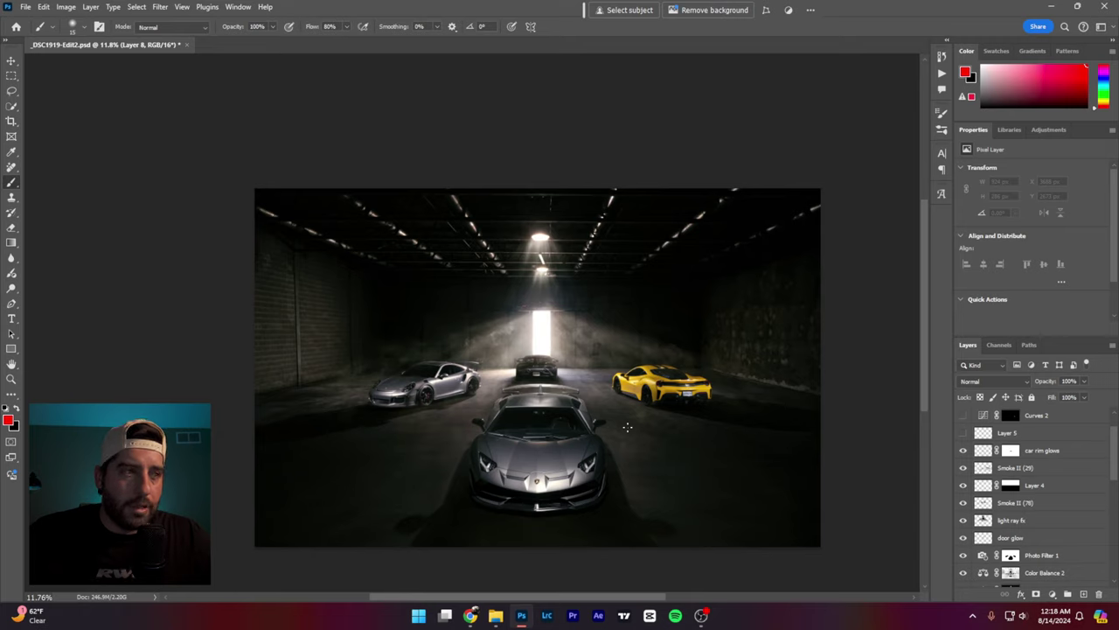
scroll(1006, 477, "up", 2)
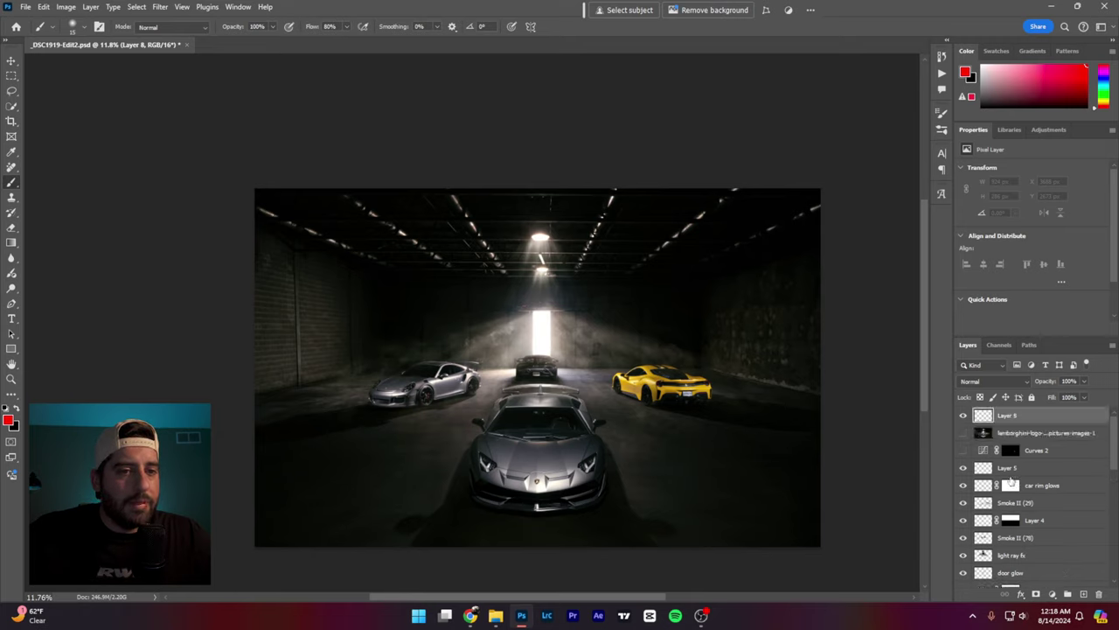
left_click(966, 469)
left_click(964, 450)
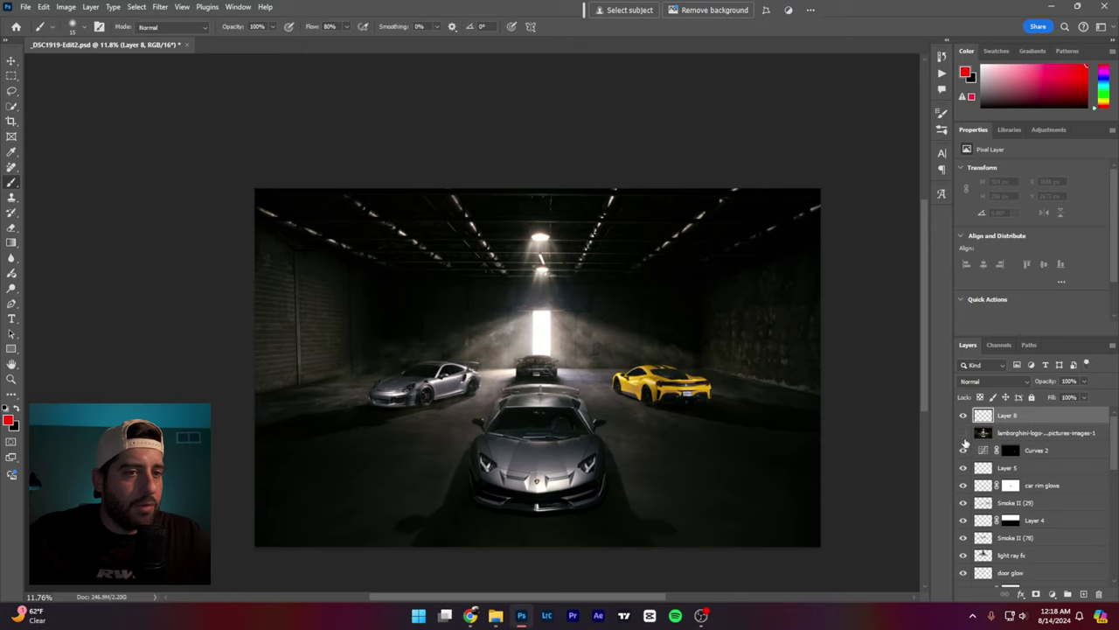
Step: Toggle the Lamborghini logo image layer at the top of the stack to compare its effect, leaving it visible
left_click(964, 434)
left_click(965, 435)
left_click(965, 435)
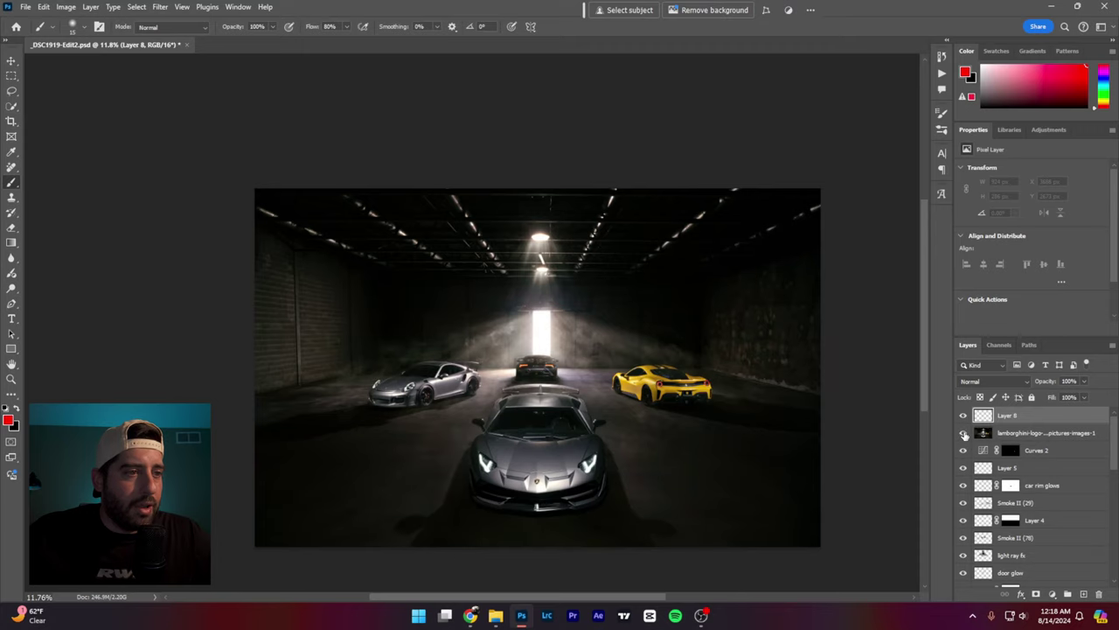
left_click(965, 435)
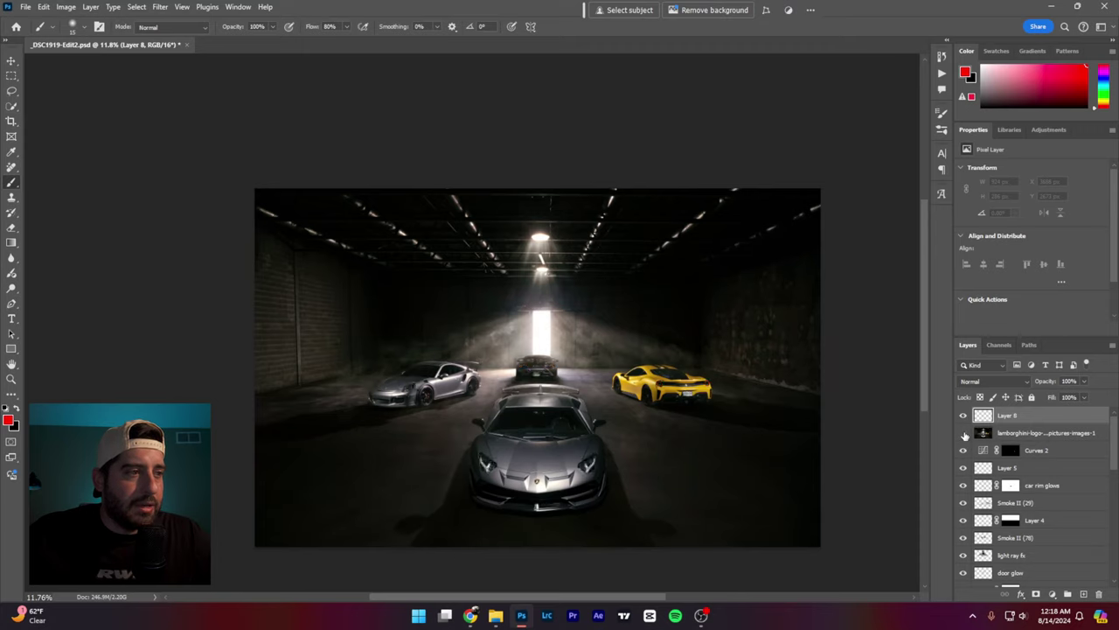
left_click(965, 434)
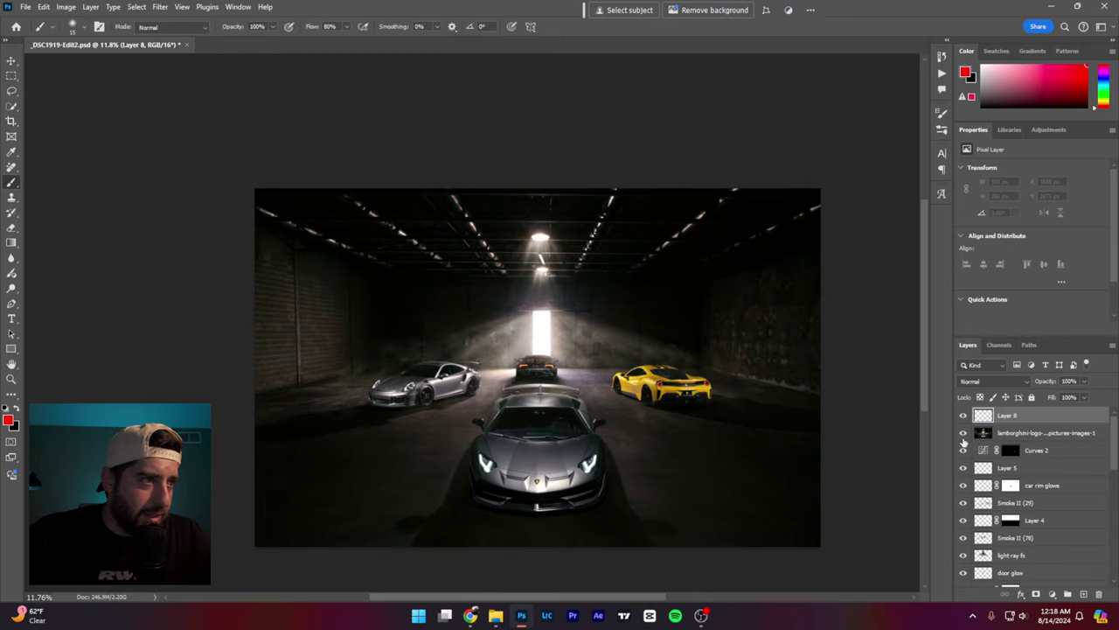